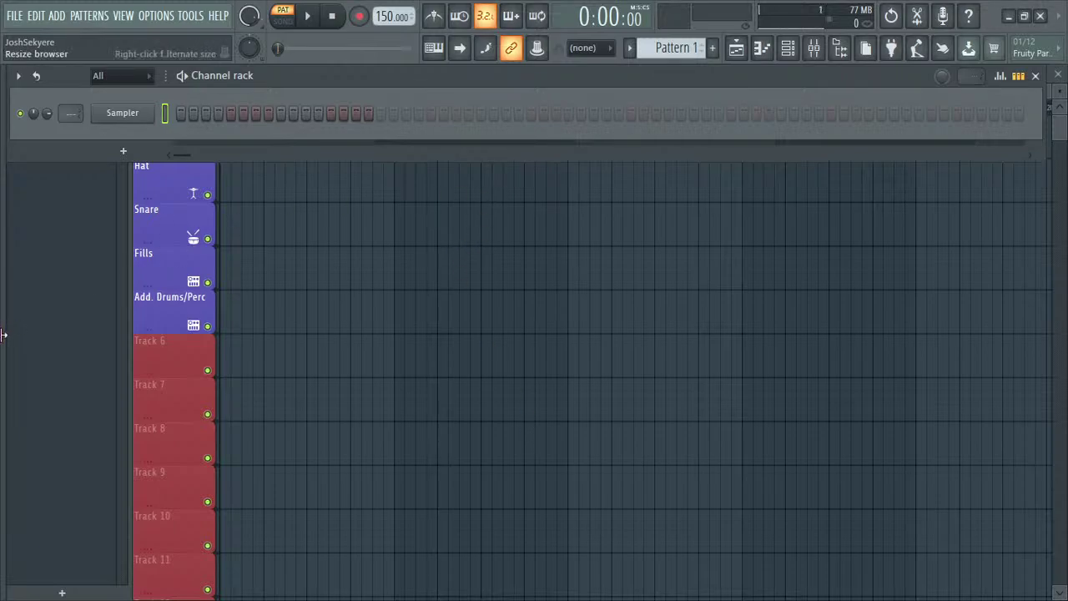
- Widen the browser and look into the Vex sample pack folder, collapsing it when finished
left_click_drag(52, 330, 117, 330)
left_click(66, 413)
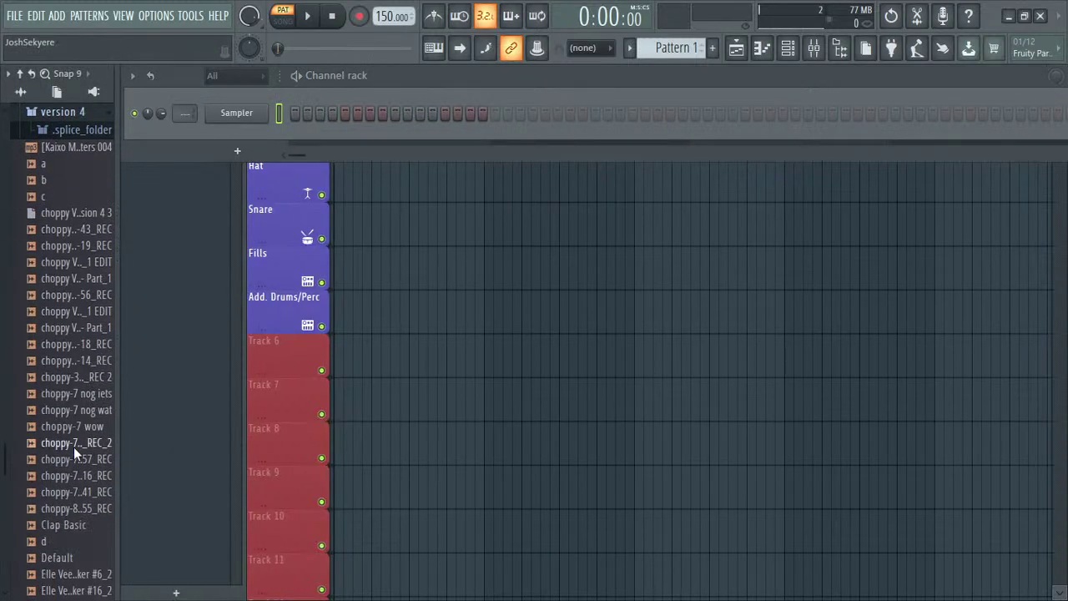
left_click(71, 125)
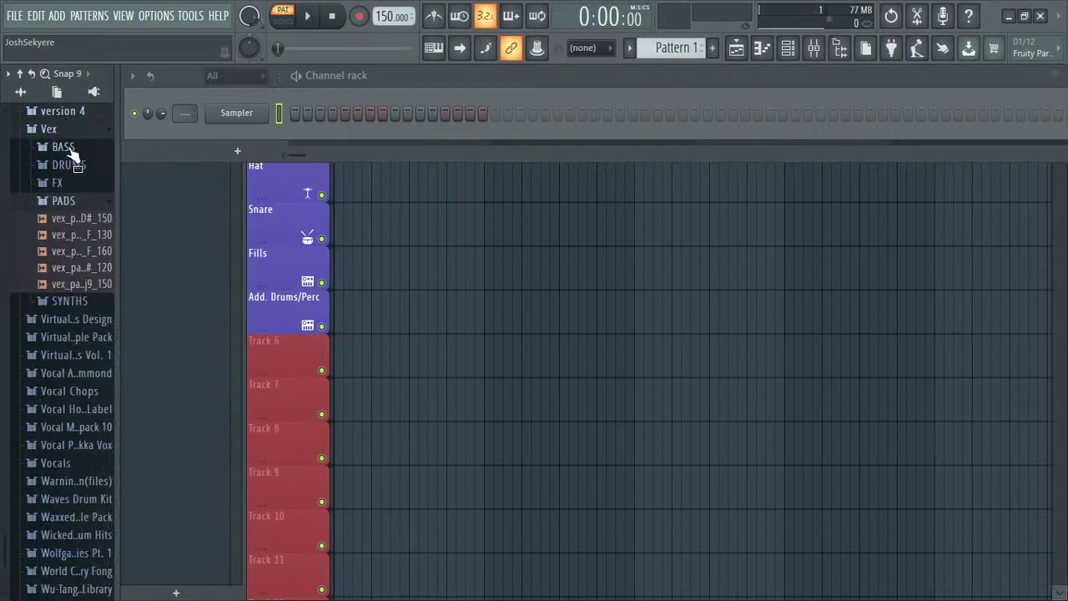
left_click(73, 131)
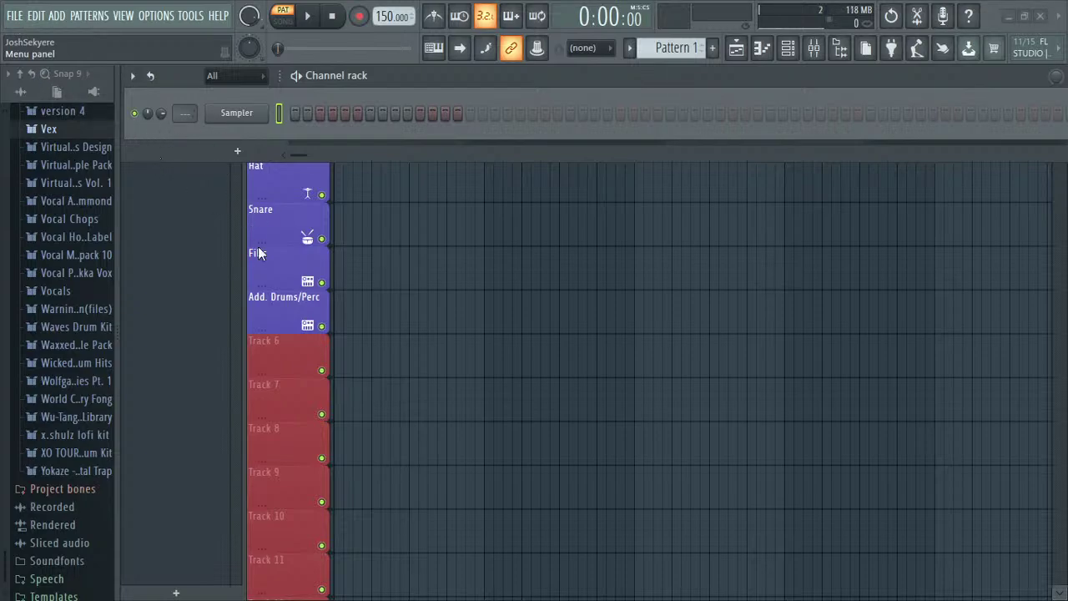
- Open the ijustwanna_5.flp project, bring up its playlist and collapse the browser for a wider arrangement view
key("ctrl+n")
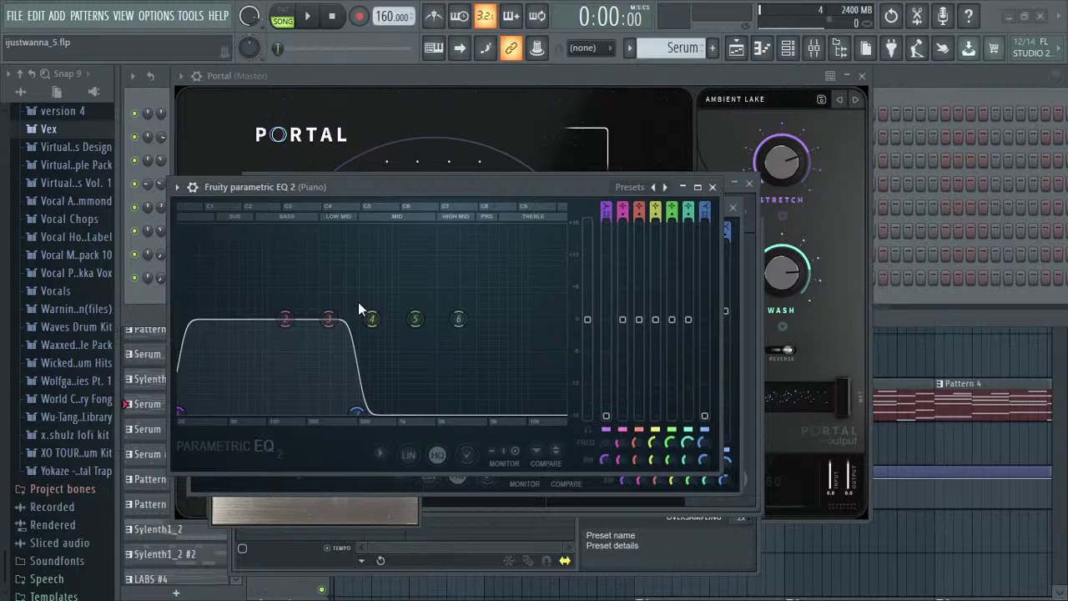
left_click(735, 48)
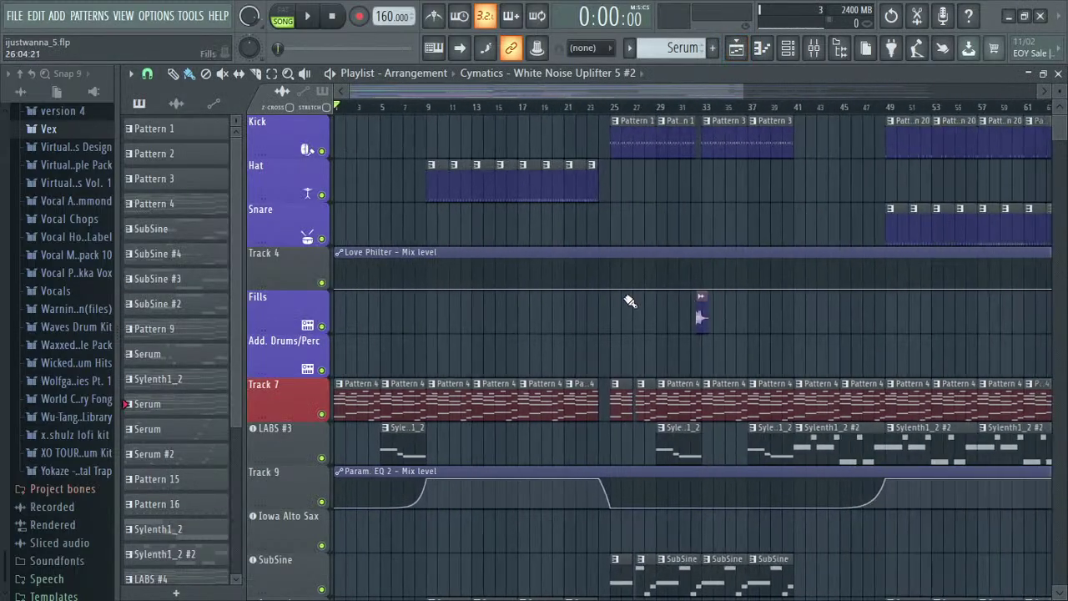
scroll(629, 301, "down", 3)
scroll(630, 301, "down", 3)
left_click_drag(118, 287, 50, 287)
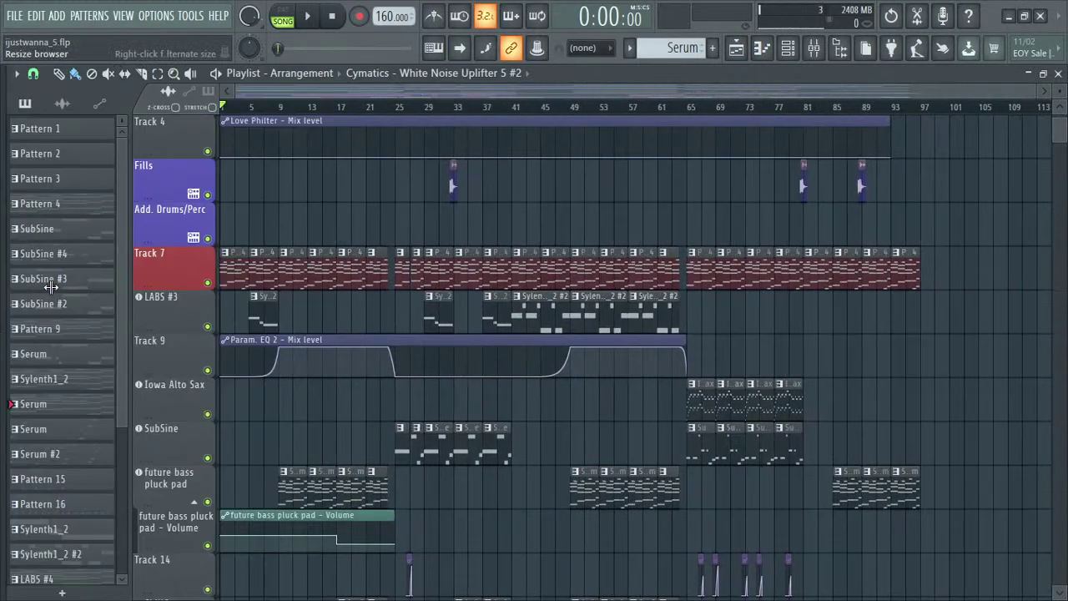
- Examine the full song arrangement in the playlist, from the drum tracks down to the uplifter clips on Track 27
scroll(910, 262, "down", 6)
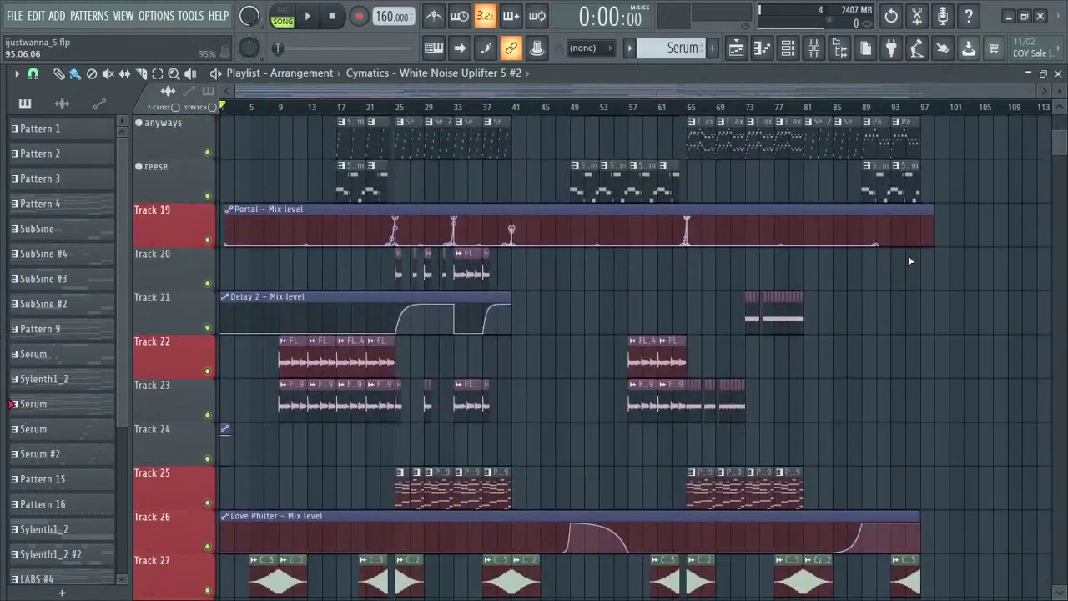
scroll(909, 261, "down", 2)
scroll(924, 248, "up", 10)
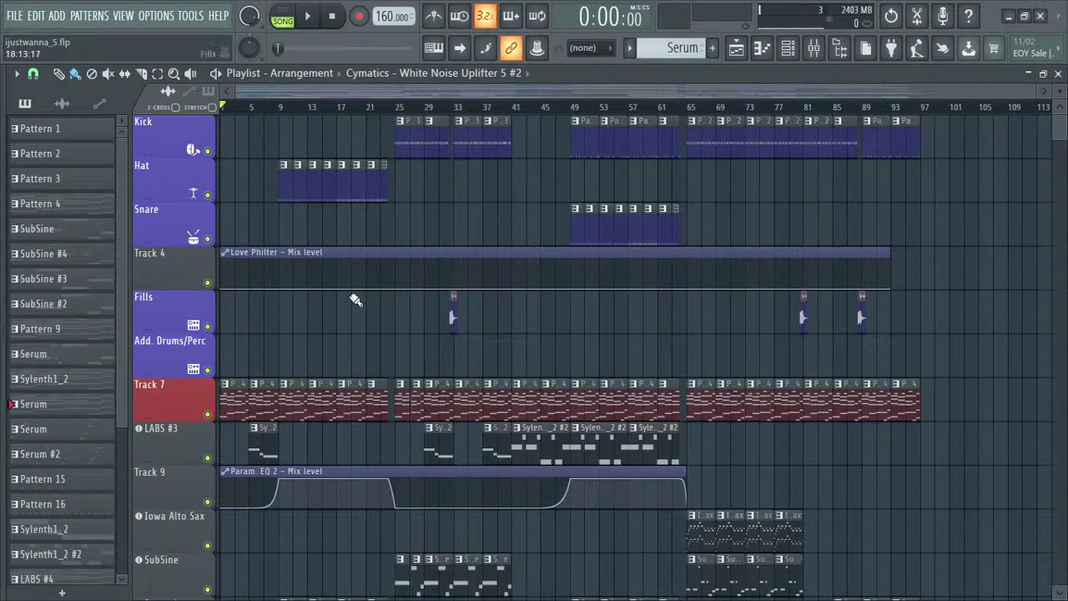
scroll(245, 243, "down", 4)
scroll(244, 243, "up", 4)
scroll(322, 251, "down", 11)
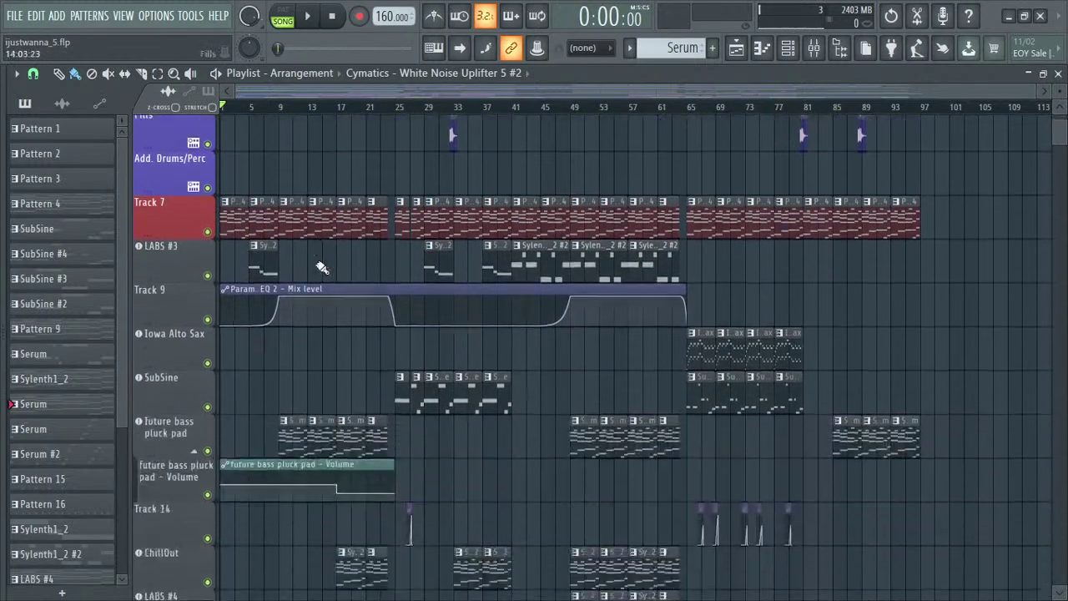
scroll(322, 267, "down", 11)
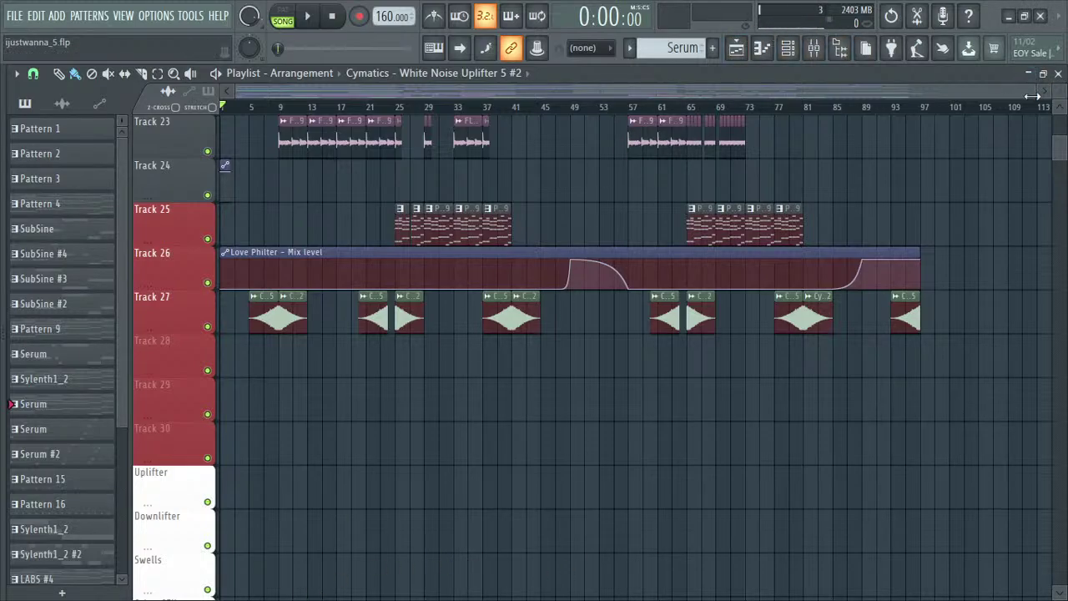
- Examine the song's opening section up close, comparing the Pattern 4 chords on Track 7 with the instrument layers beneath them
left_click_drag(1032, 96, 306, 260)
scroll(306, 260, "up", 5)
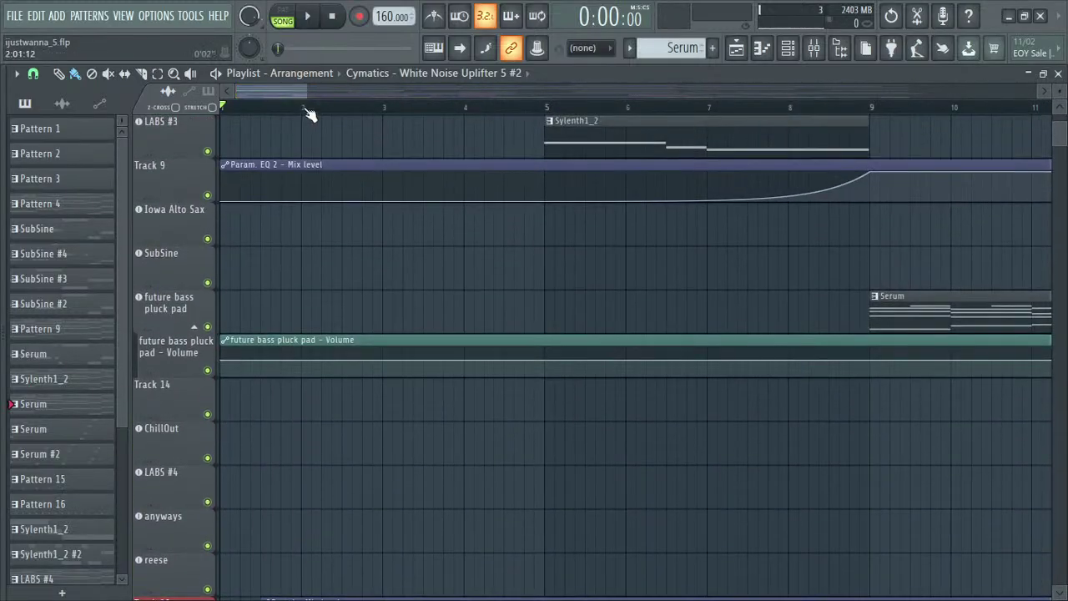
left_click_drag(306, 90, 941, 236)
scroll(584, 334, "down", 3)
scroll(259, 276, "up", 4)
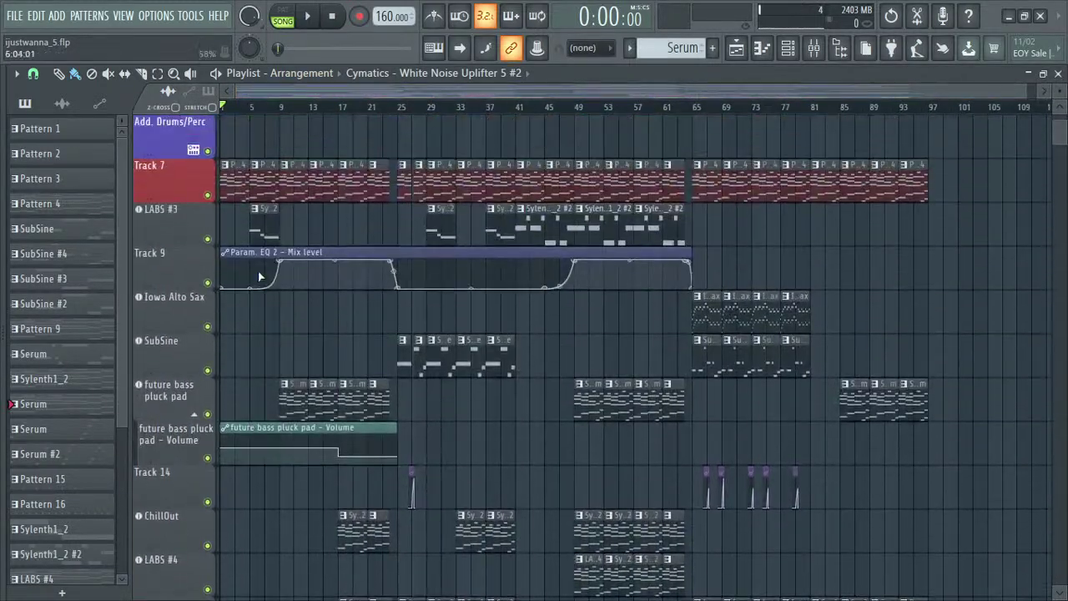
scroll(259, 277, "up", 5)
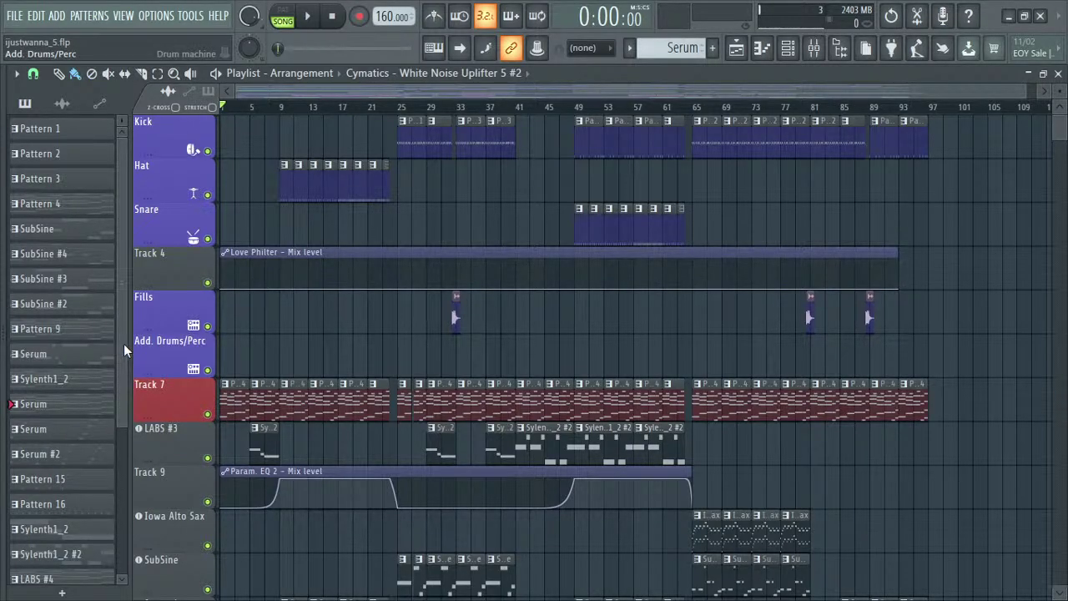
scroll(40, 351, "up", 6)
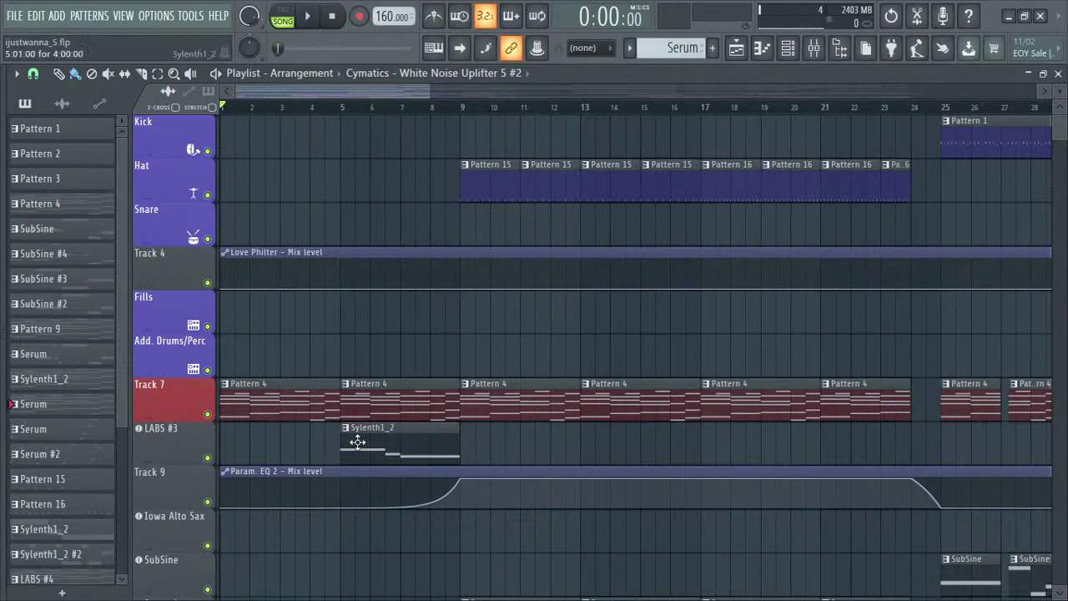
scroll(345, 353, "down", 6)
scroll(330, 270, "up", 5)
scroll(234, 287, "down", 5)
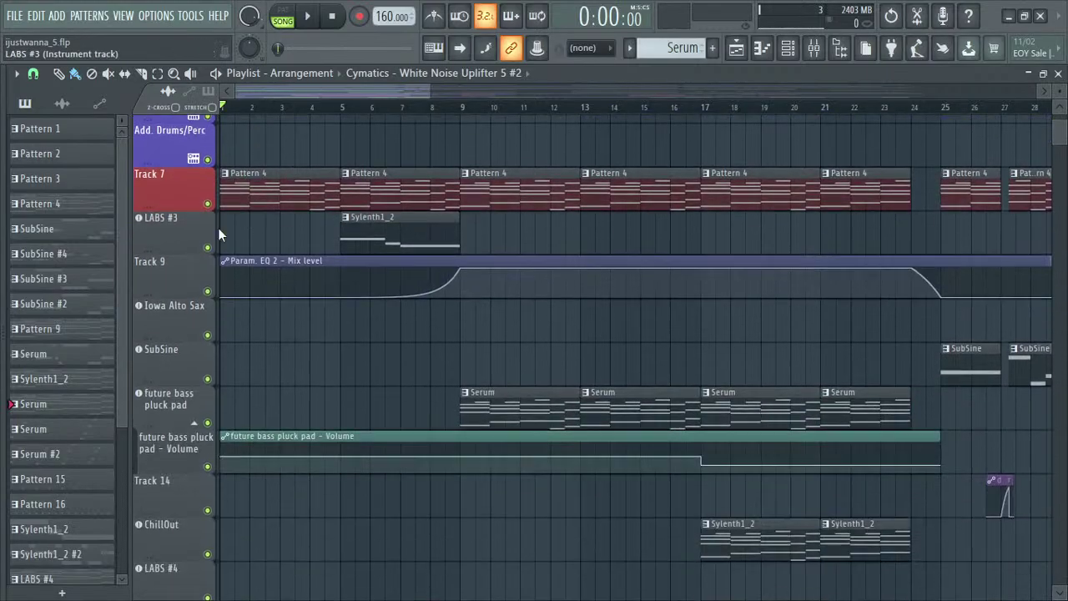
scroll(243, 281, "down", 3)
scroll(627, 417, "down", 4)
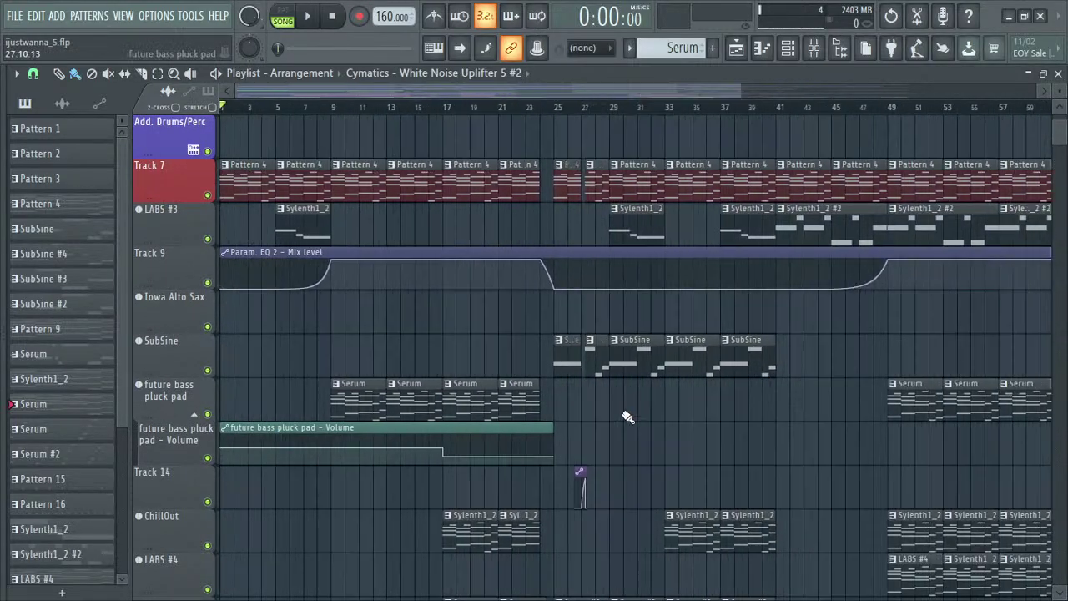
scroll(627, 417, "up", 5)
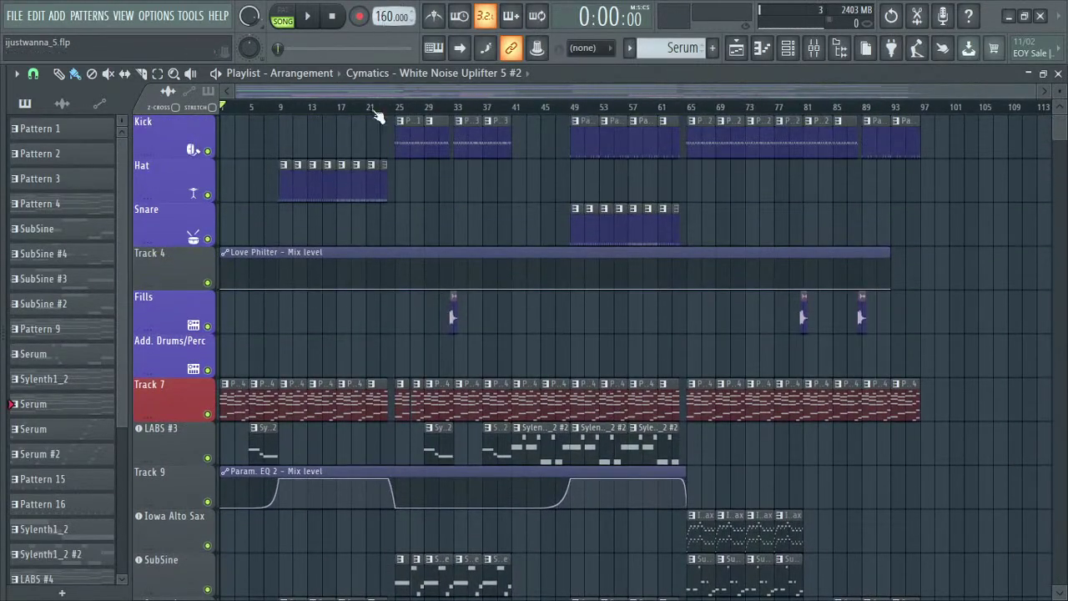
scroll(143, 189, "up", 8)
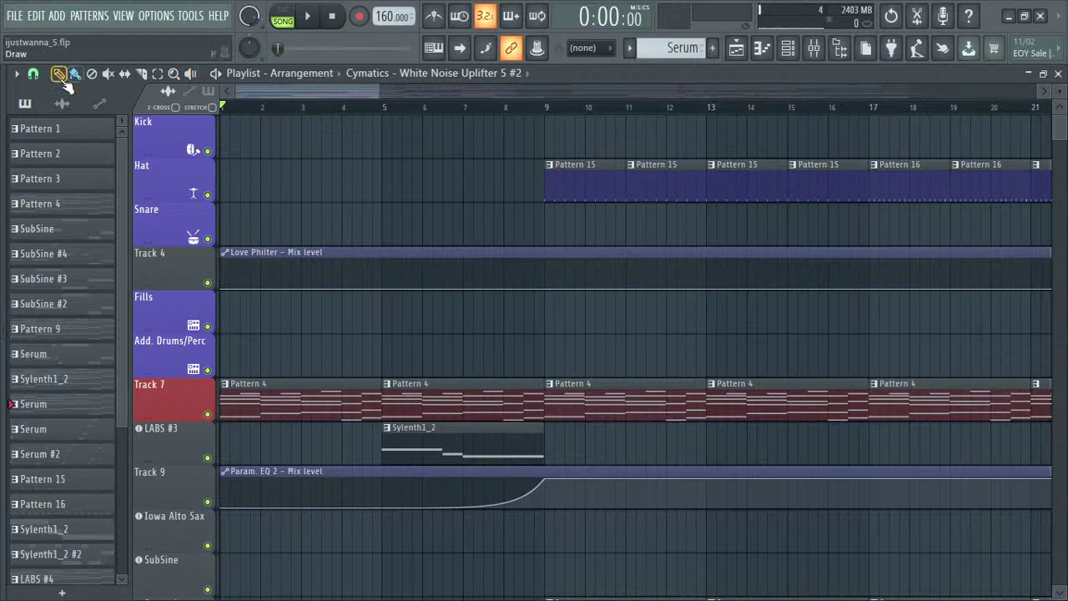
- Open the first Pattern 4 clip on Track 7 and copy its LABS chord notes
double_click(251, 414)
scroll(260, 406, "down", 3)
scroll(224, 276, "up", 4)
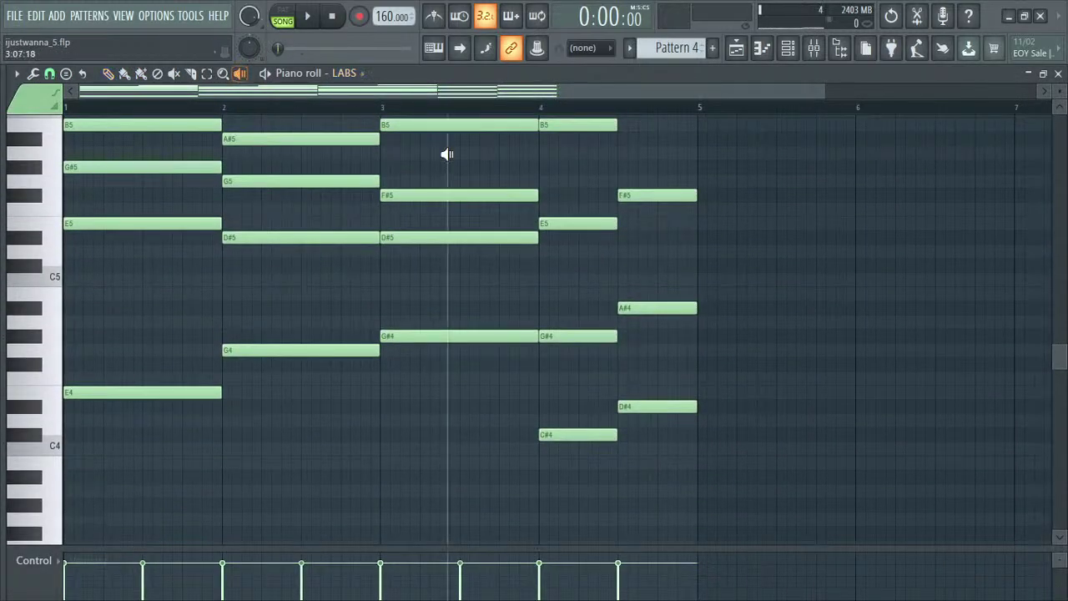
left_click(790, 50)
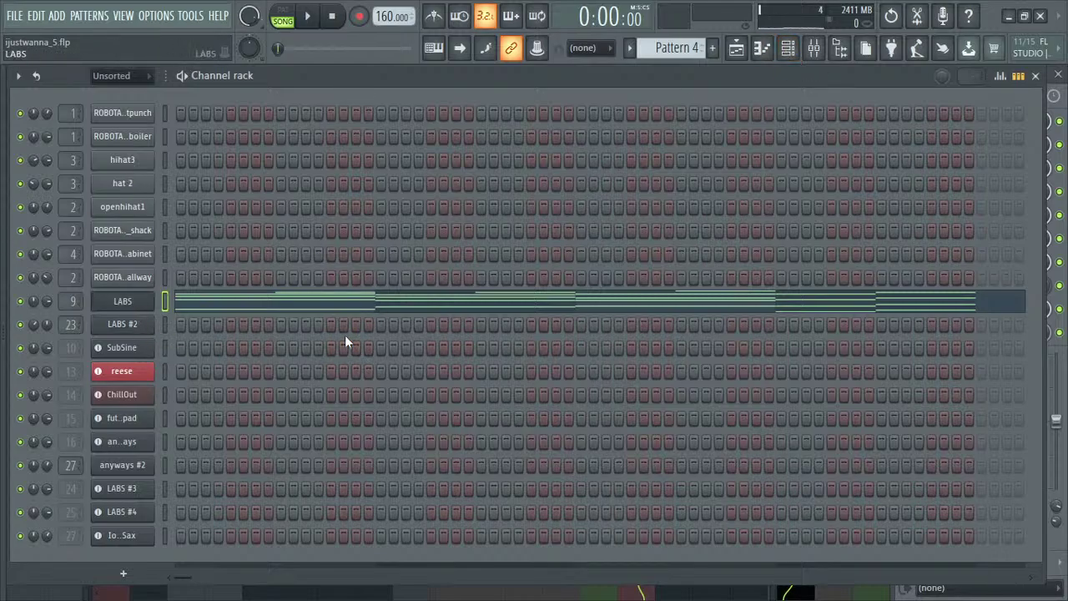
- Add a LABS instrument track just above the Uplifter track and paste the Pattern 4 chords into its new pattern
left_click(736, 50)
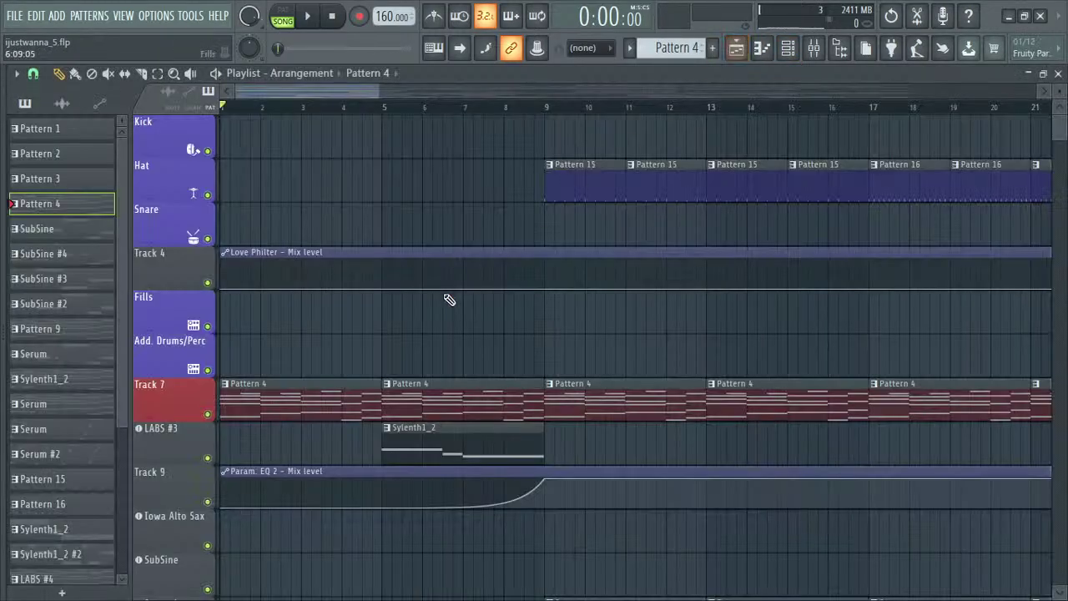
scroll(448, 301, "down", 12)
scroll(301, 320, "down", 6)
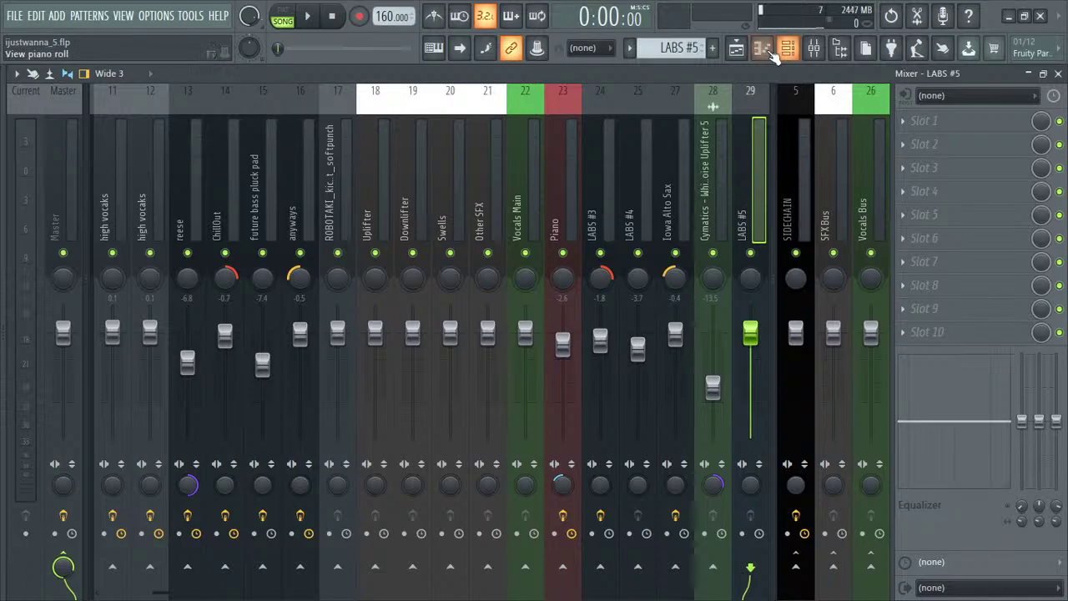
left_click(772, 50)
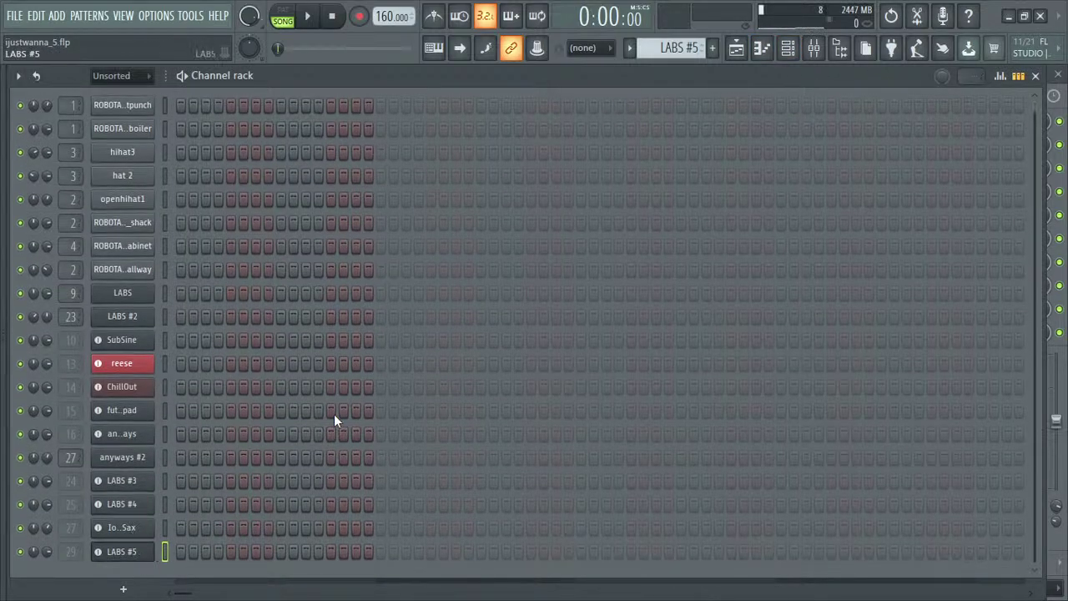
key("ctrl+v")
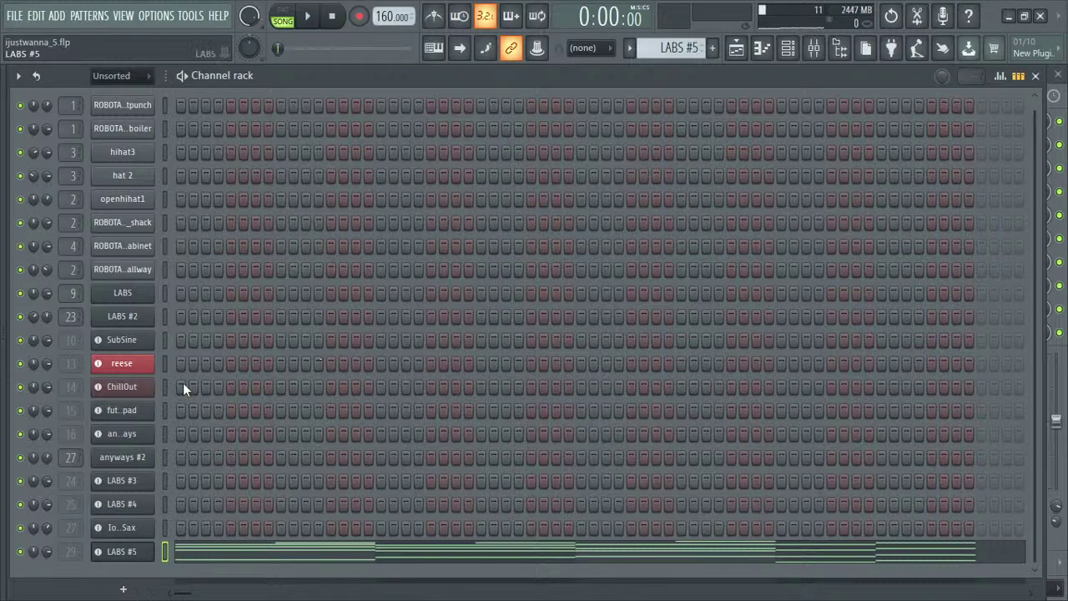
- Show the new LABS chord clip in the playlist and mute its track
key("F7")
key("F5")
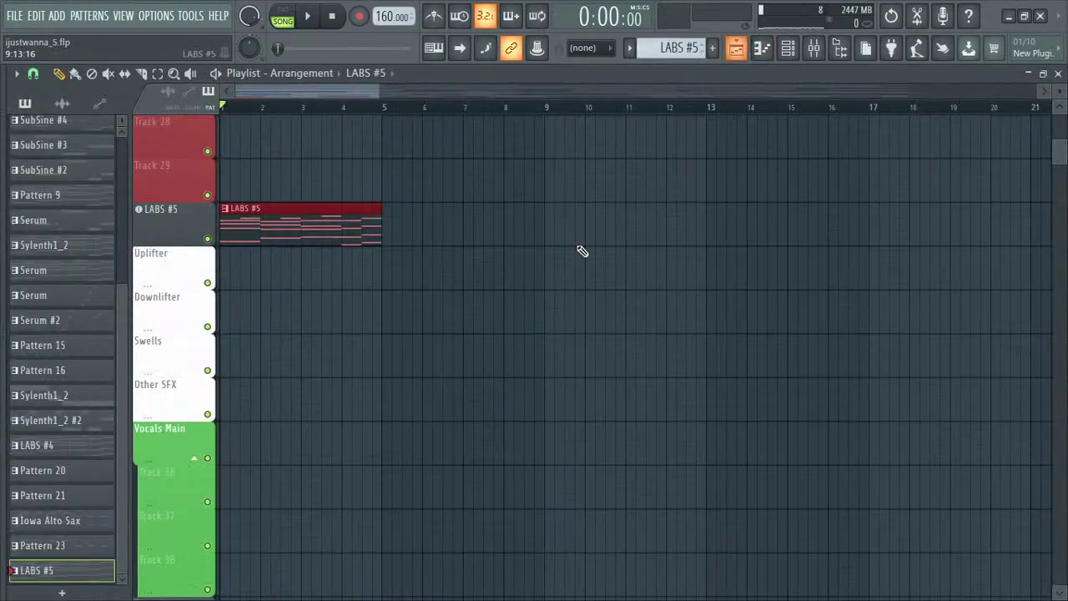
scroll(381, 345, "down", 4, "ctrl")
scroll(309, 286, "up", 6)
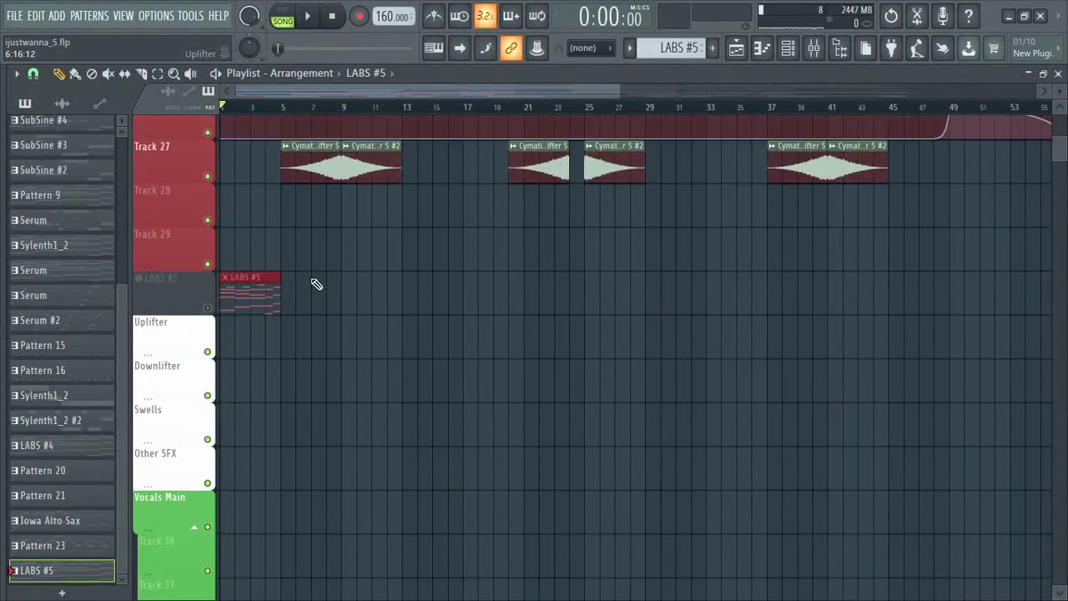
- Play the pasted LABS chord pattern while examining its notes in the piano roll, and pause playback
left_click(788, 48)
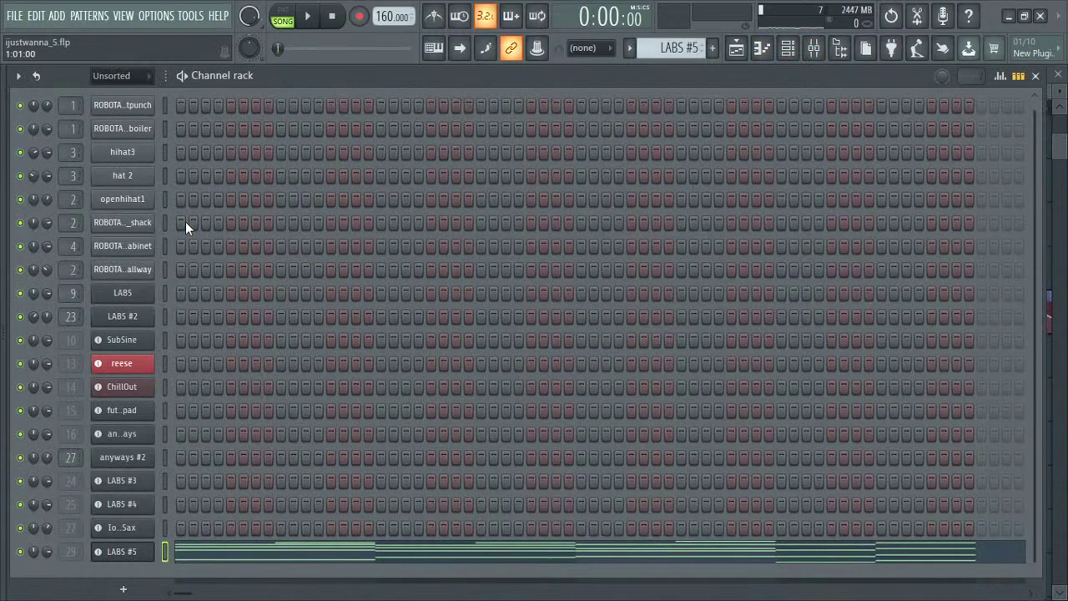
left_click(182, 75)
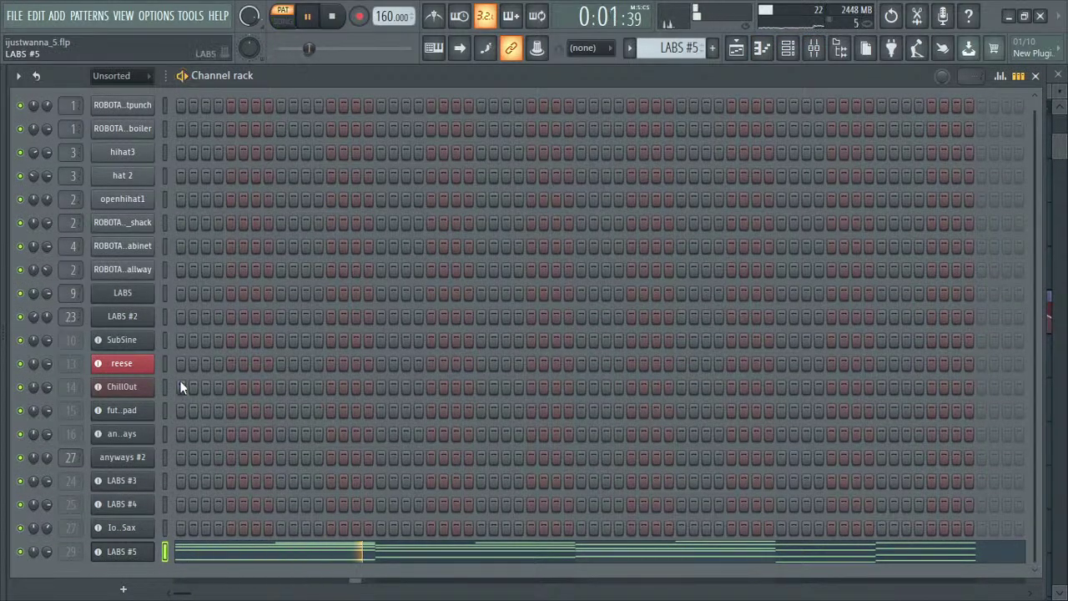
key("F7")
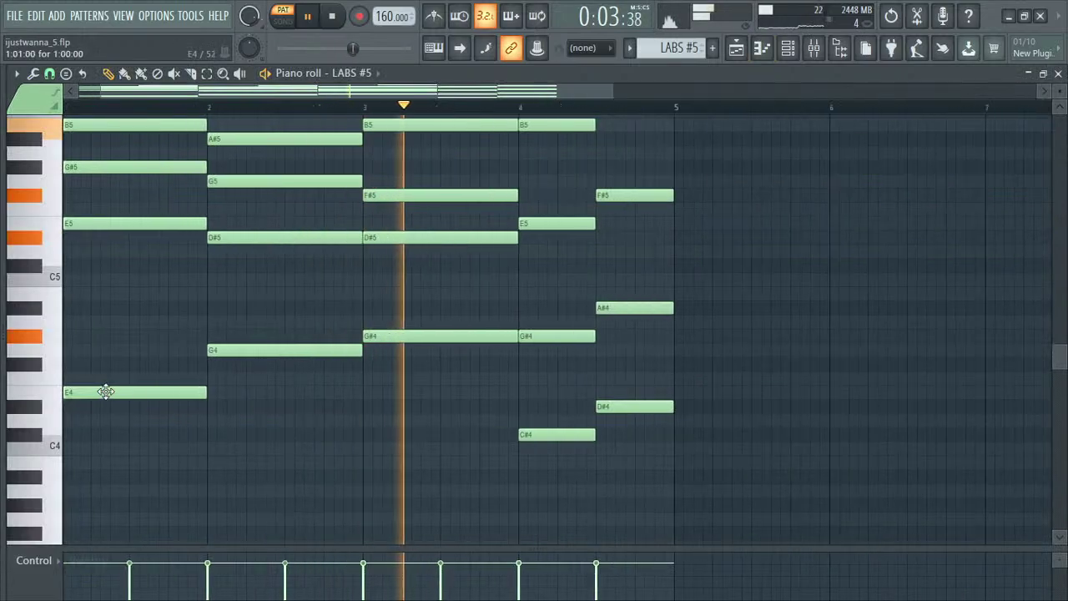
scroll(106, 391, "up", 5)
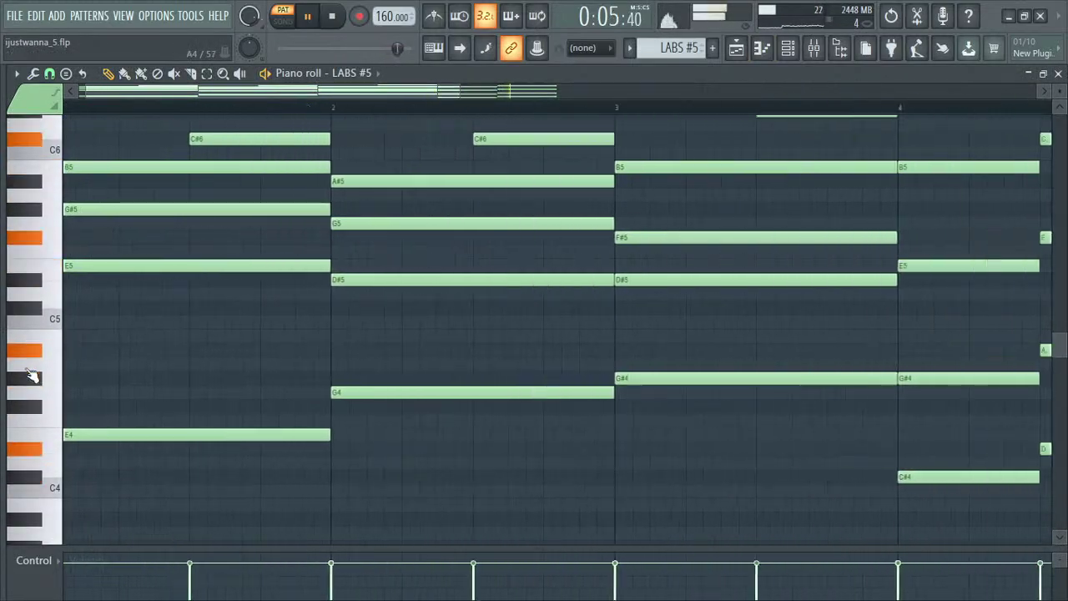
scroll(162, 102, "up", 2)
scroll(141, 305, "up", 3)
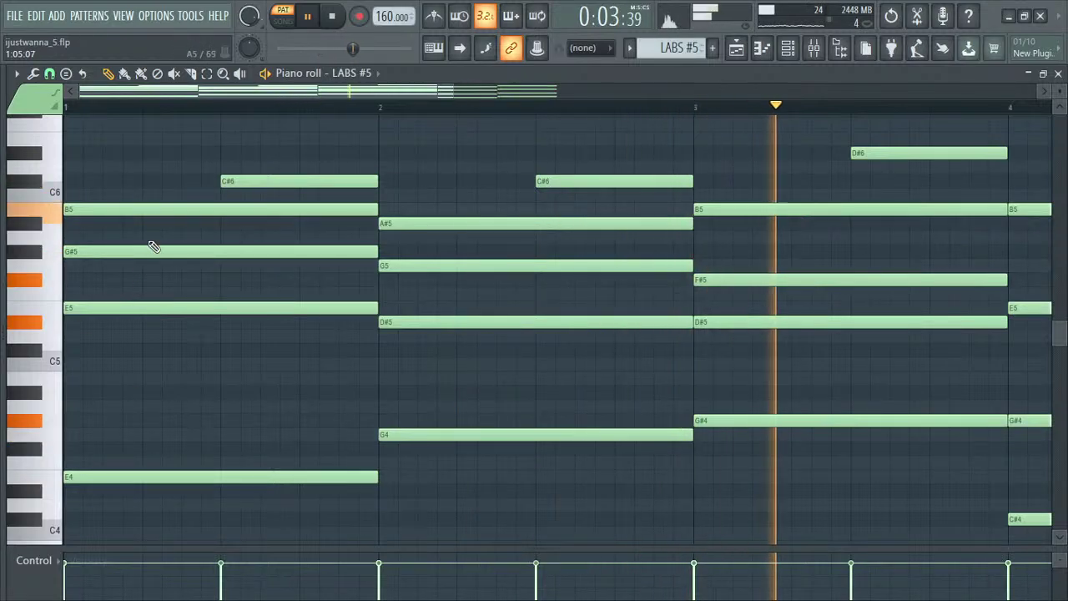
scroll(319, 366, "up", 1)
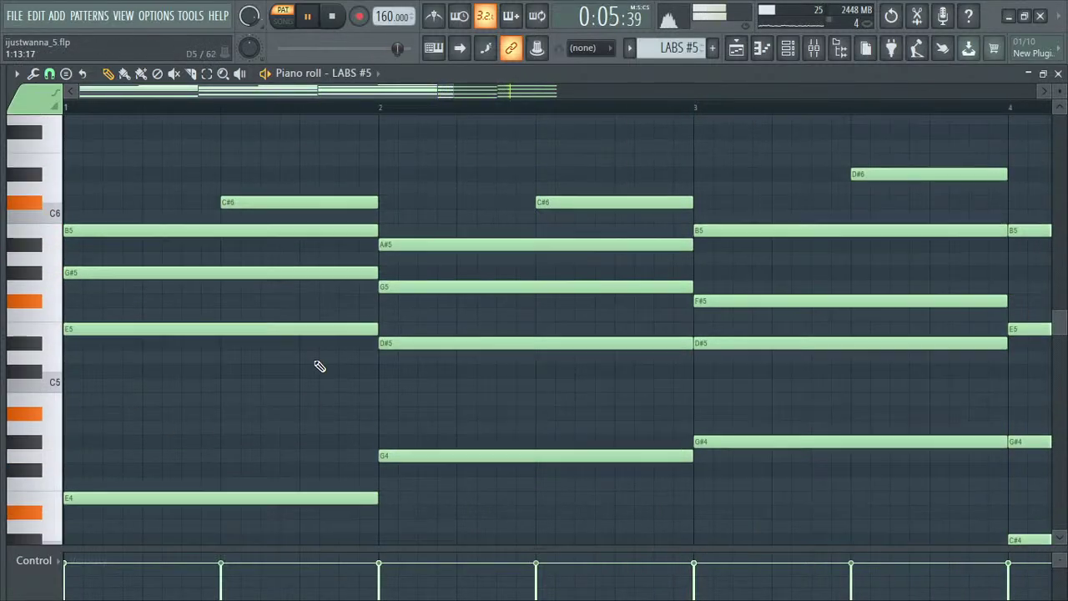
scroll(429, 402, "up", 2)
scroll(429, 403, "down", 3)
key("space")
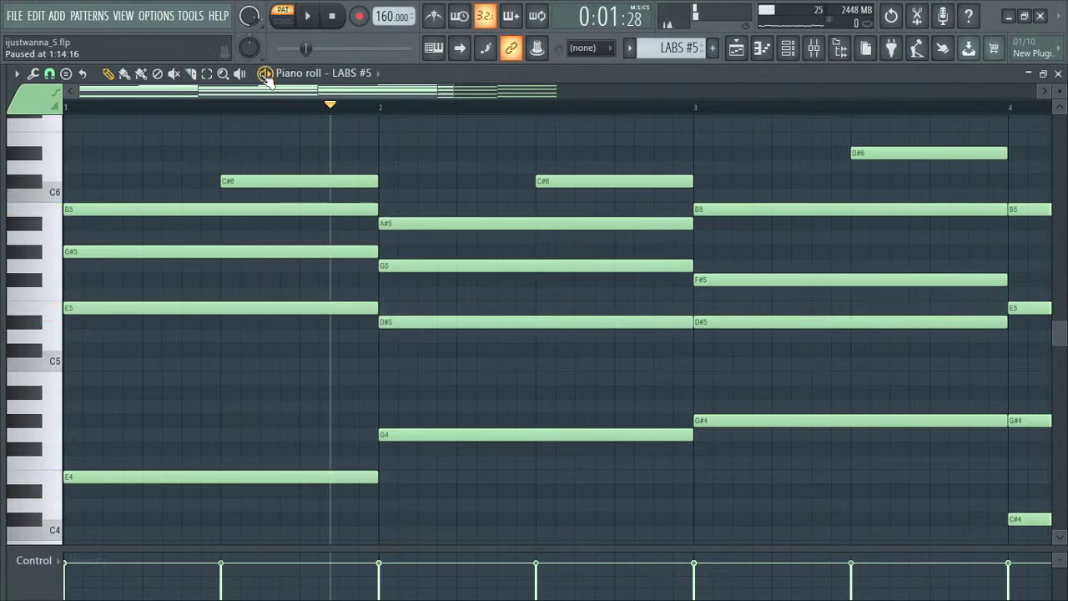
- Audition the chords in bars 1, 2 and 3 with the piano roll's Playback tool
left_click(155, 267)
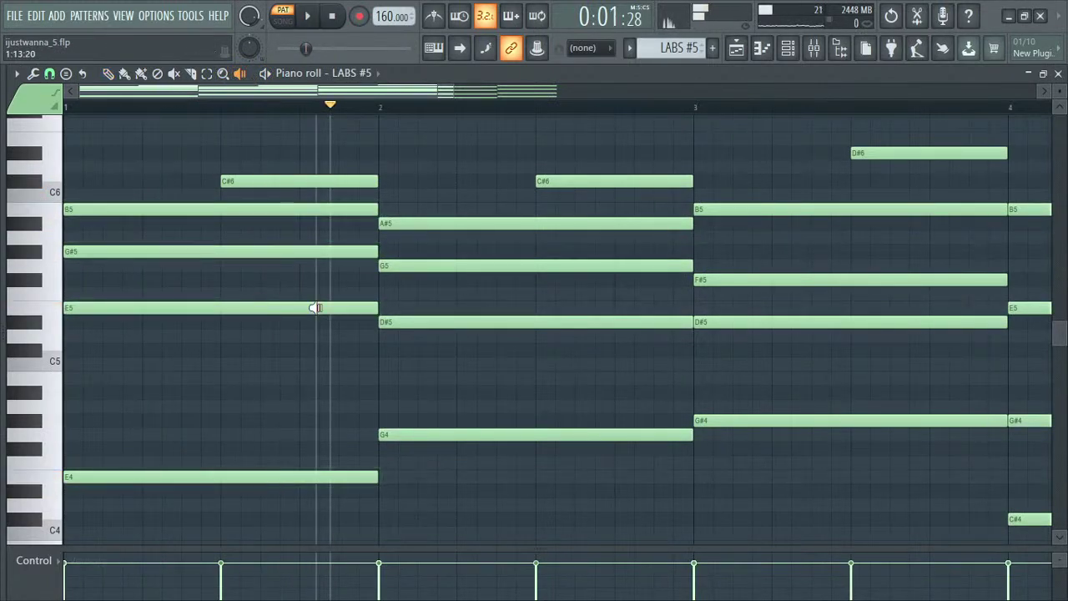
left_click(501, 369)
left_click(762, 367)
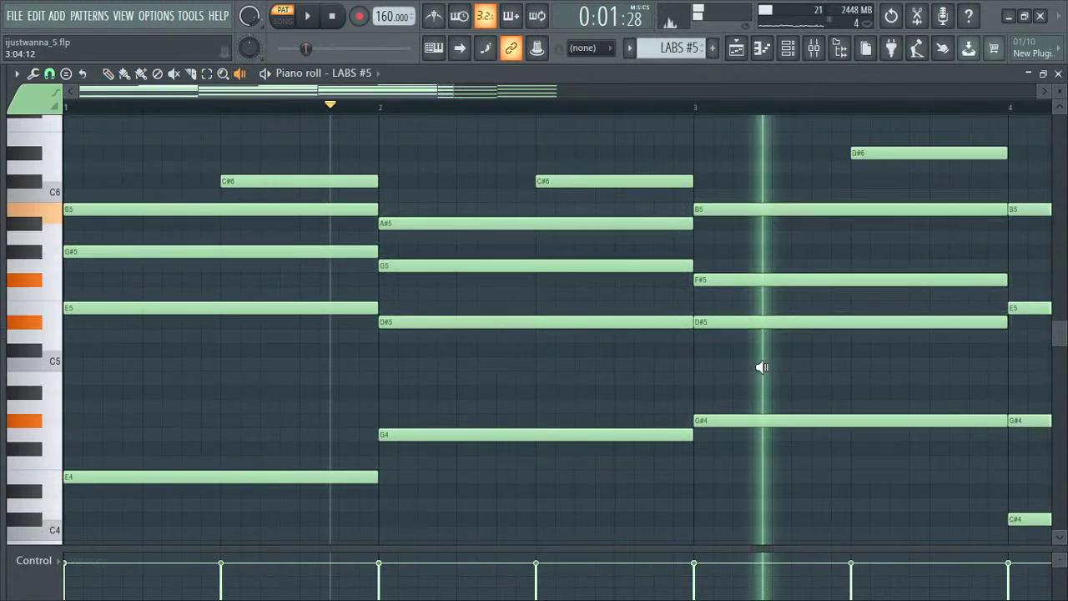
- Examine and audition the LABS chords and their high C#6 and D#6 notes across bars 1 to 4
left_click_drag(419, 95, 599, 96)
left_click_drag(593, 260, 764, 320)
left_click_drag(402, 93, 218, 95)
scroll(229, 326, "up", 3)
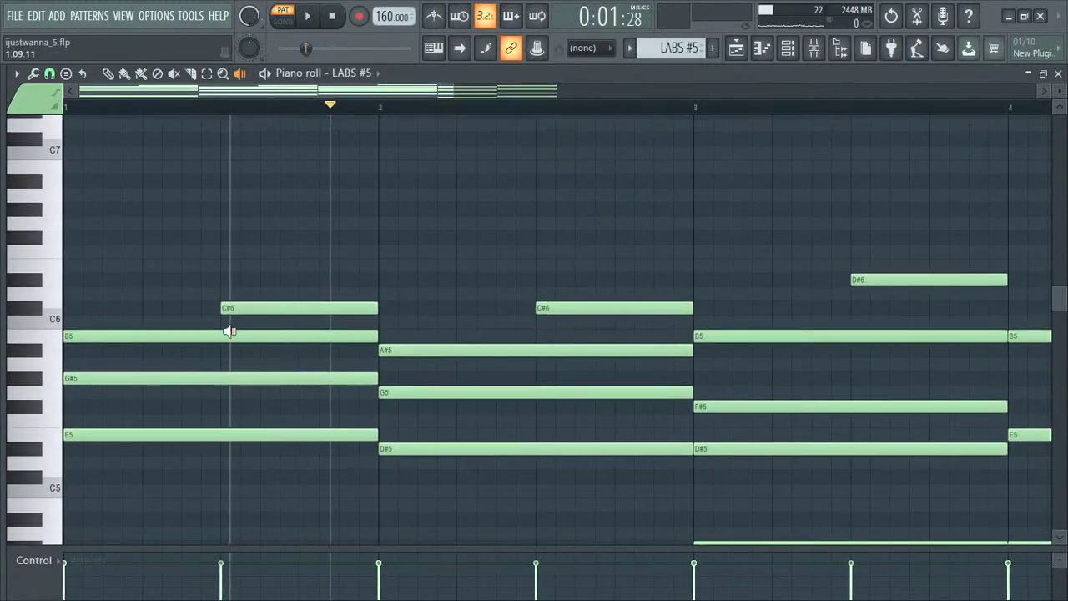
left_click_drag(242, 256, 236, 284)
left_click_drag(538, 334, 547, 319)
scroll(498, 122, "right", 4)
left_click_drag(475, 345, 467, 351)
left_click_drag(805, 405, 810, 398)
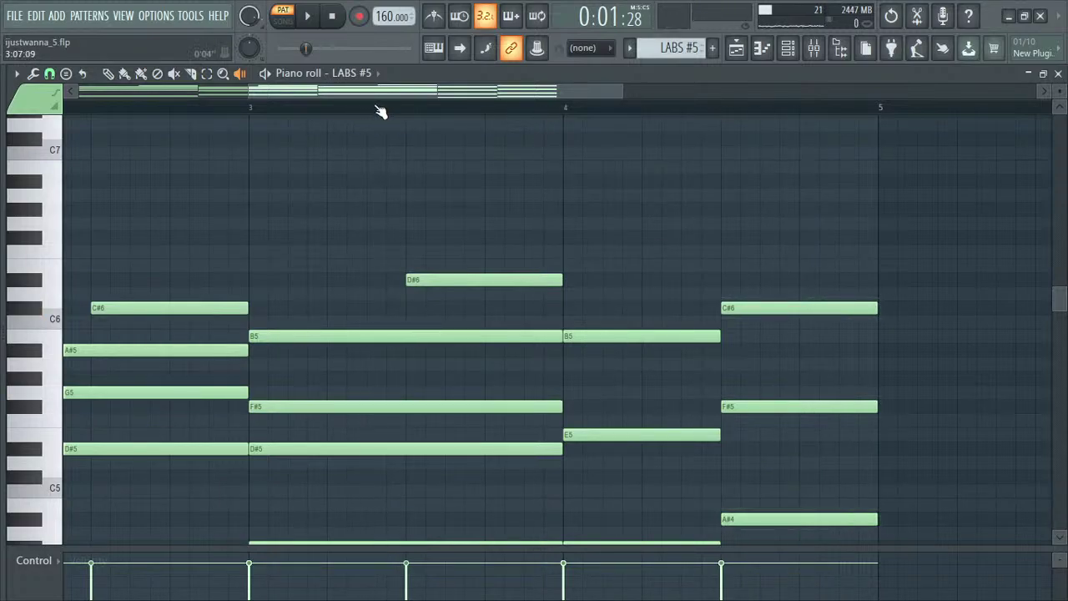
- Return to bar 1 and examine its chord from the bass E4 up to the high C#6
left_click_drag(355, 91, 63, 132)
scroll(77, 197, "down", 4)
scroll(76, 199, "up", 4)
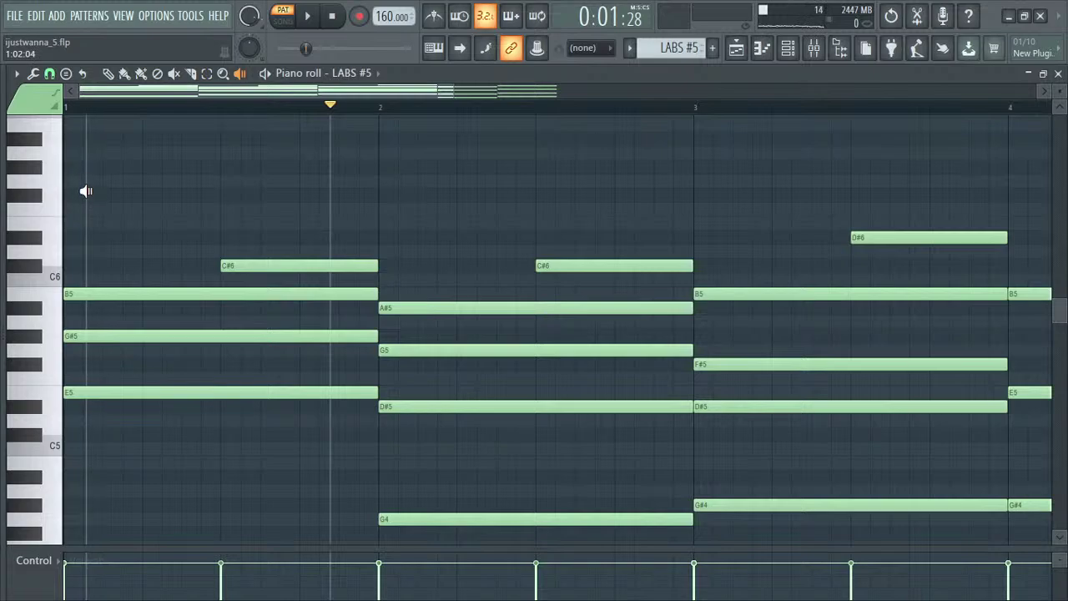
scroll(81, 179, "down", 2)
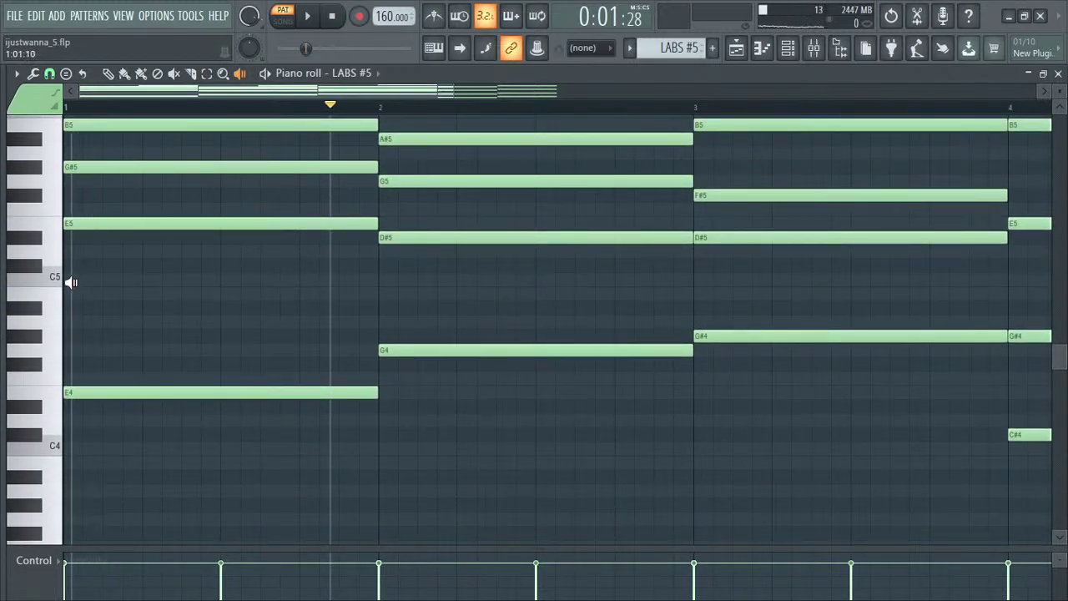
scroll(84, 315, "up", 1)
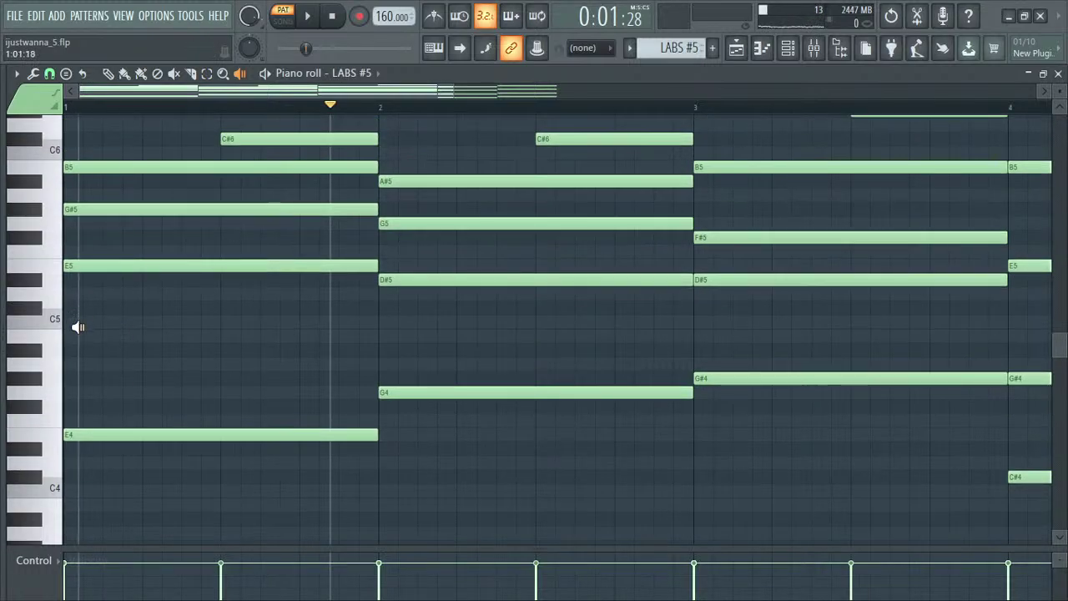
key("alt+Tab")
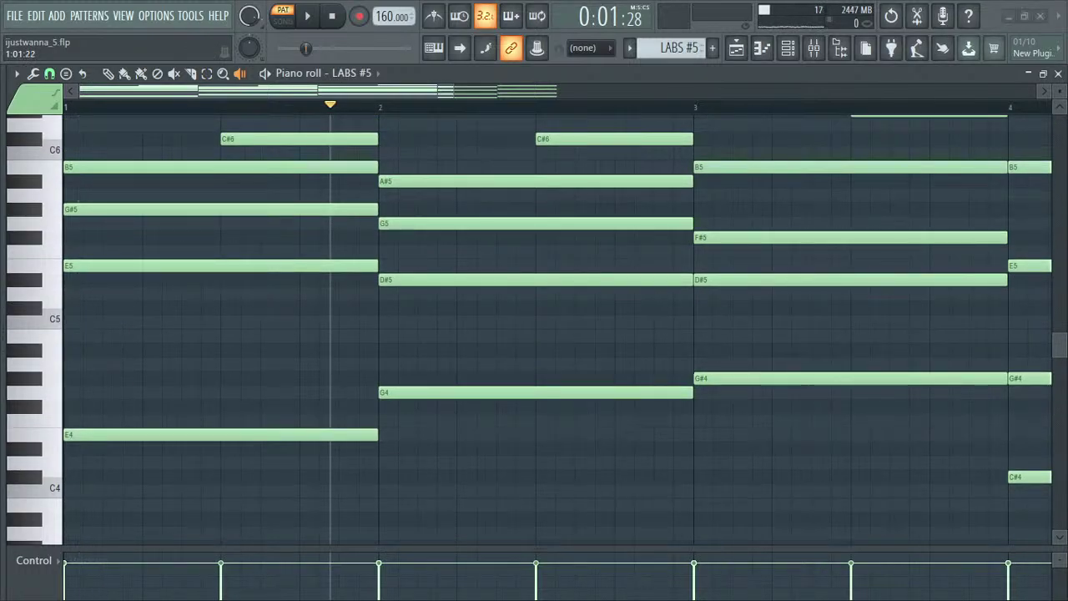
key("alt+Tab")
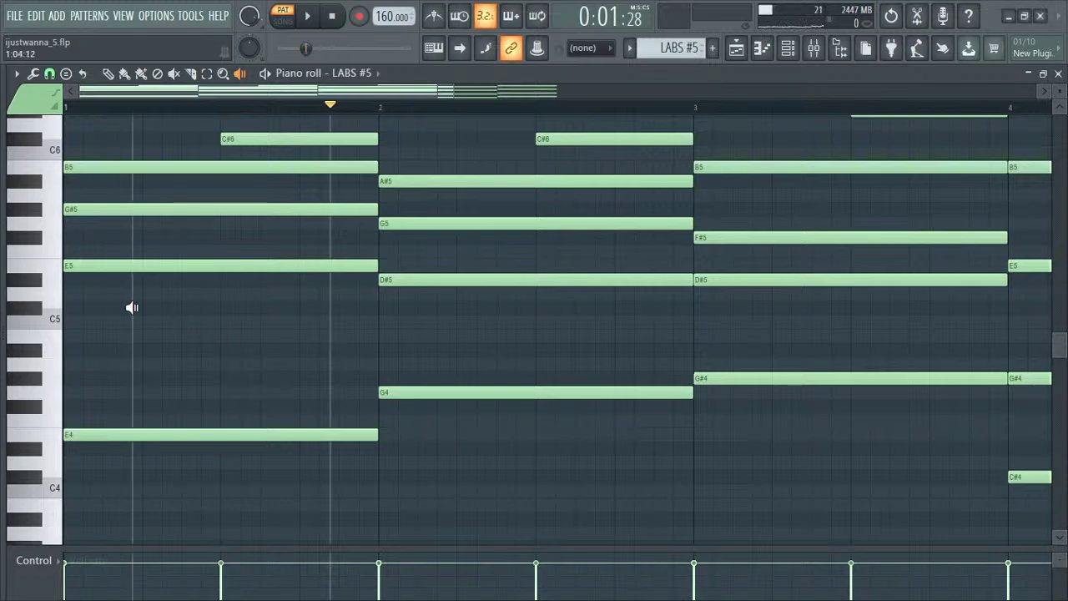
scroll(117, 326, "up", 3)
scroll(111, 323, "up", 2)
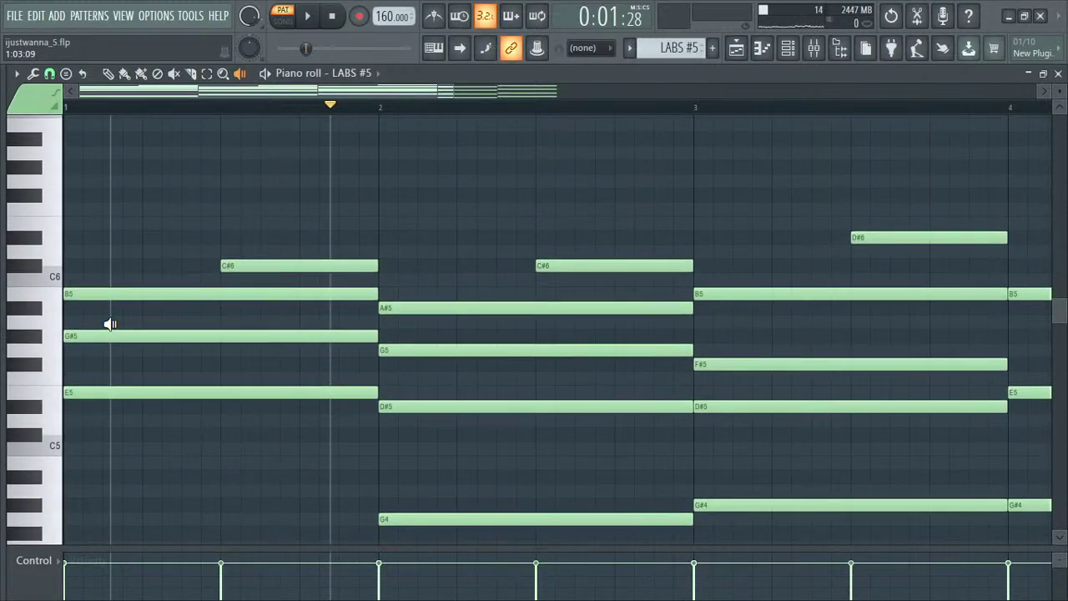
scroll(110, 323, "down", 6)
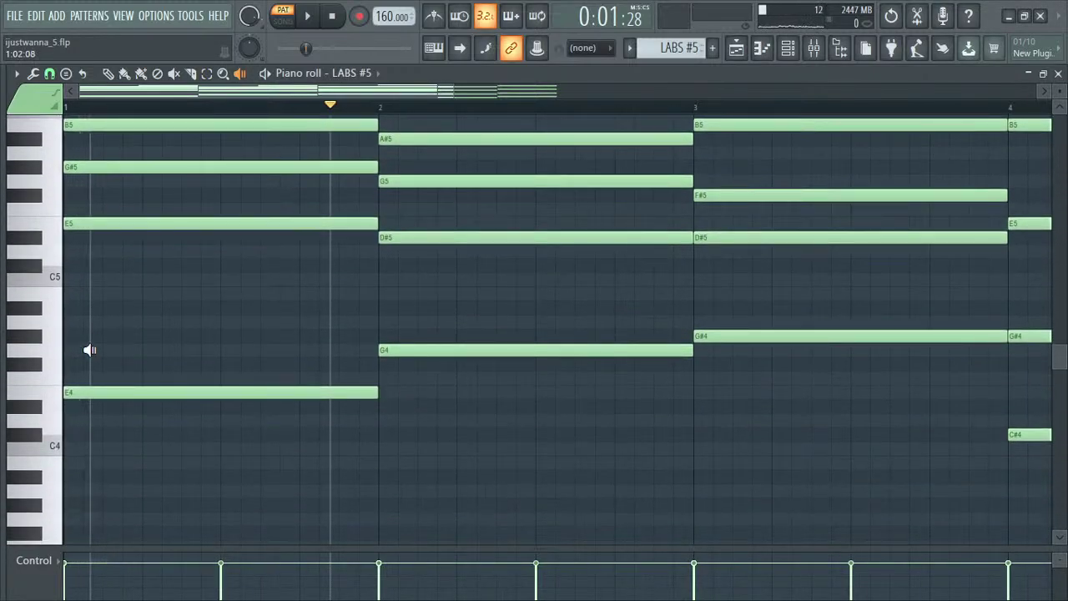
left_click_drag(129, 341, 129, 341)
scroll(475, 439, "up", 6)
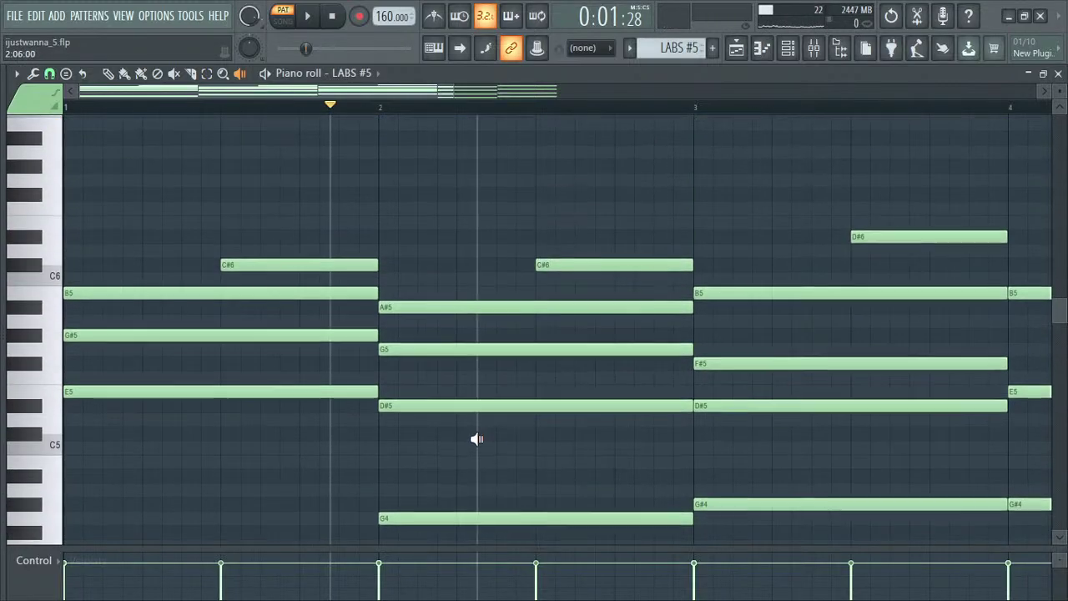
- Audition the chords in bars 1, 2 and 4 with the piano roll's Playback tool for comparison
left_click_drag(475, 439, 448, 453)
scroll(448, 453, "down", 5)
left_click_drag(131, 376, 132, 380)
left_click_drag(131, 379, 132, 380)
left_click_drag(213, 344, 210, 345)
left_click_drag(411, 474, 411, 475)
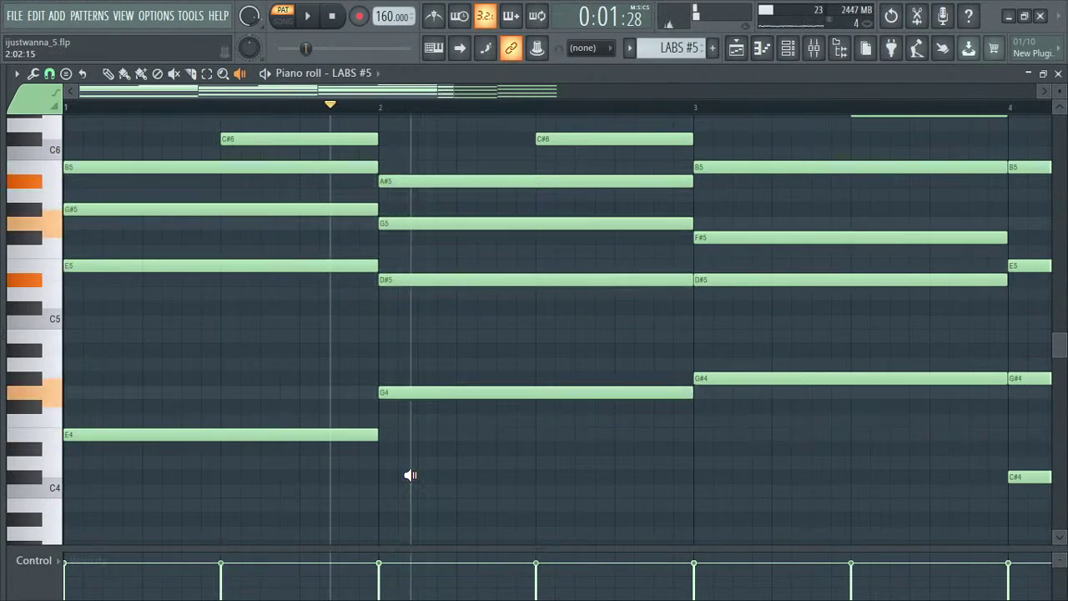
left_click_drag(229, 96, 351, 267)
scroll(377, 252, "up", 1)
left_click_drag(652, 364, 651, 364)
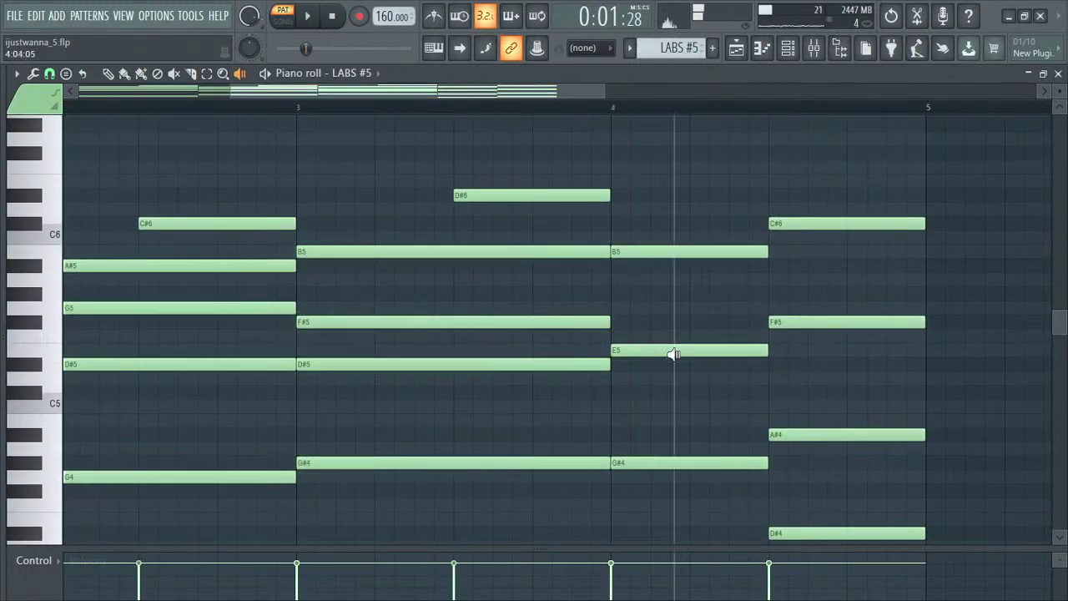
- Return to the playlist and select the Pattern 4 clip on Track 7
left_click(788, 48)
left_click(736, 48)
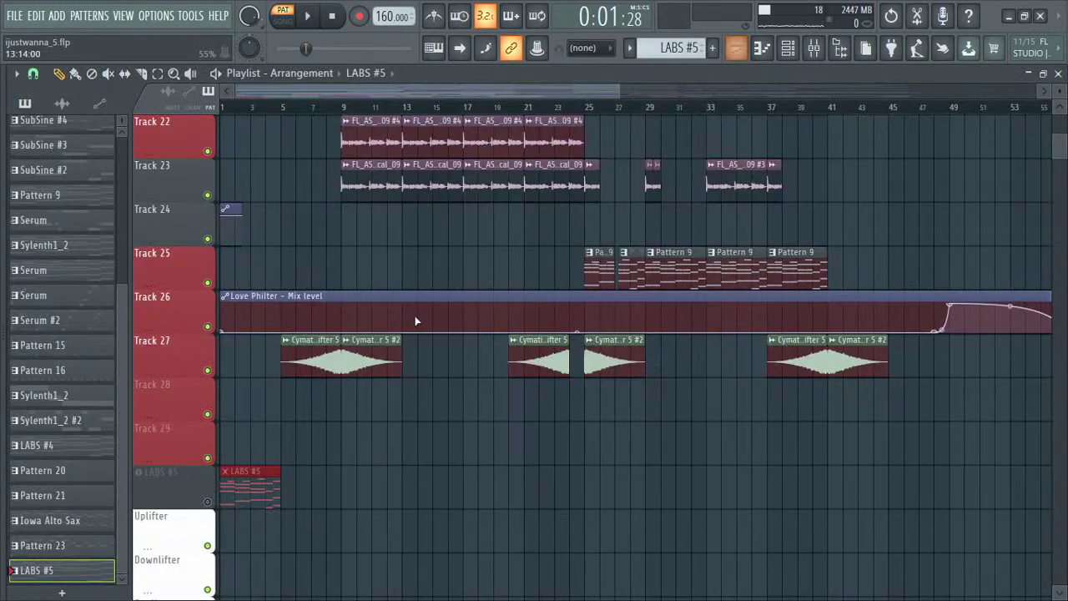
scroll(183, 326, "down", 3)
scroll(183, 327, "up", 2)
scroll(162, 295, "up", 3)
scroll(162, 295, "up", 10)
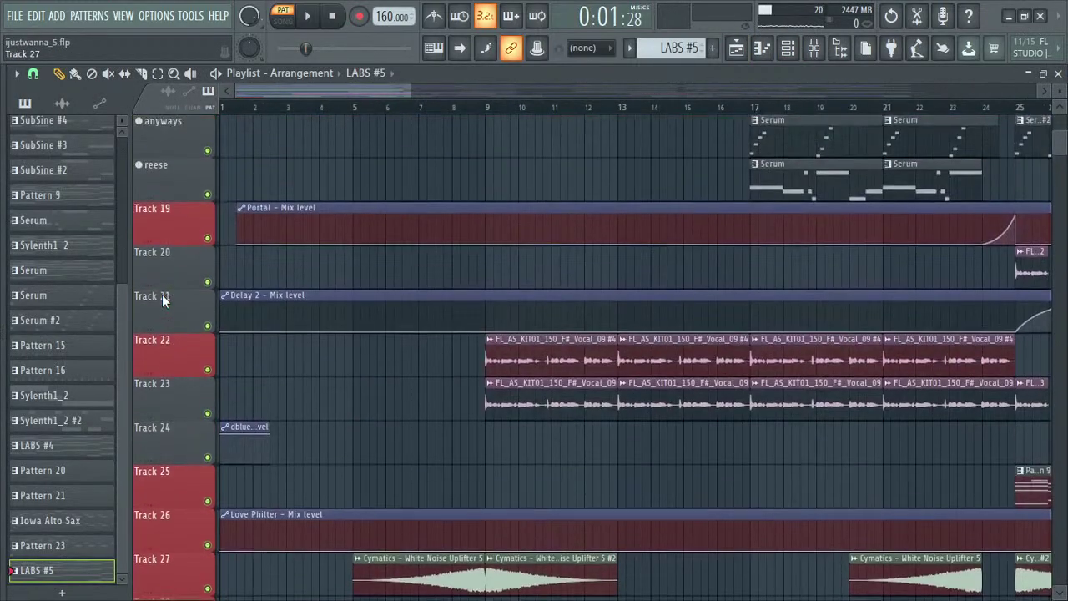
scroll(162, 294, "up", 3, "ctrl")
scroll(163, 293, "up", 2, "ctrl")
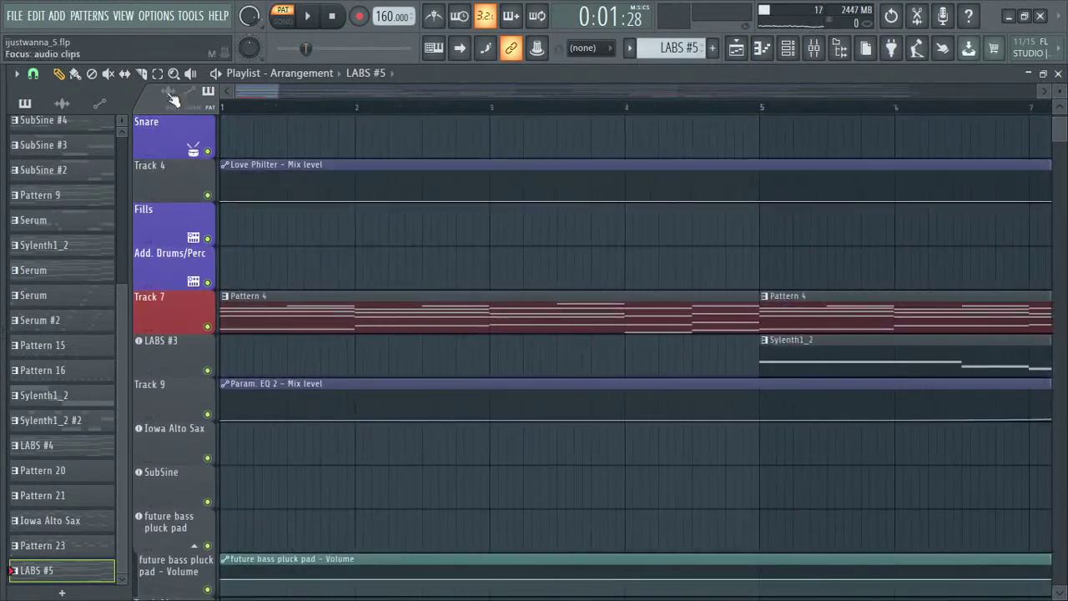
left_click(293, 315)
scroll(328, 341, "up", 2)
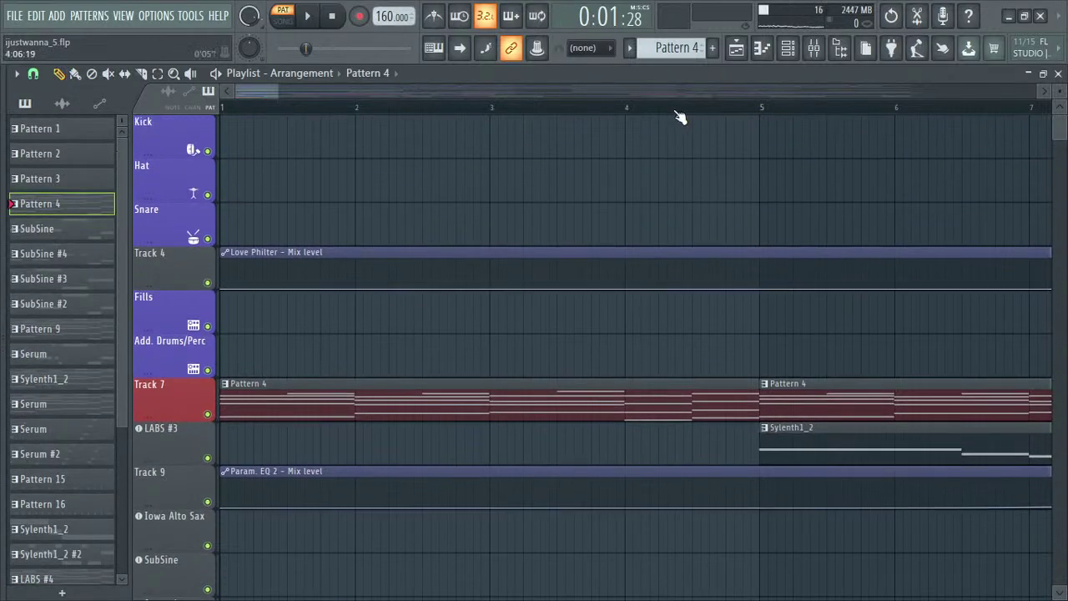
- Inspect the LABS instrument used by Pattern 4 and its Peel Guitar preset from the channel rack
left_click(792, 53)
left_click(151, 297)
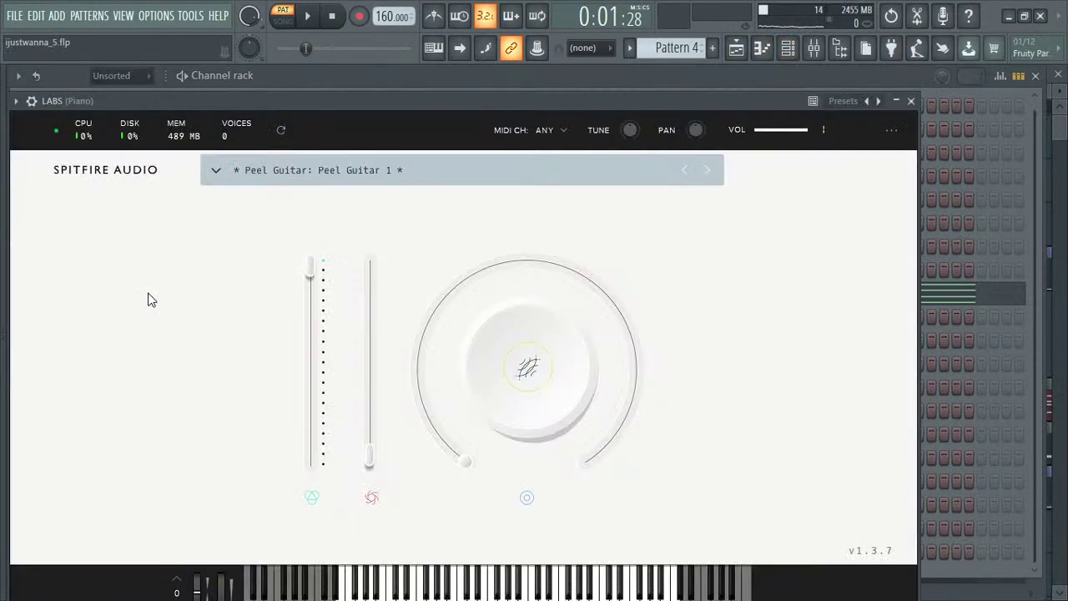
left_click(914, 104)
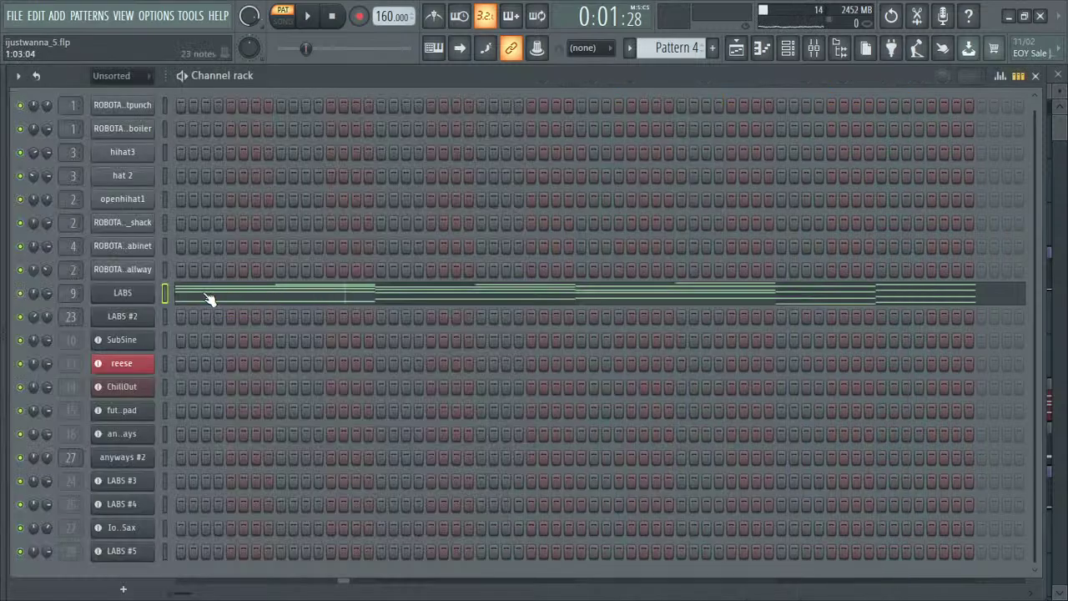
left_click(151, 297)
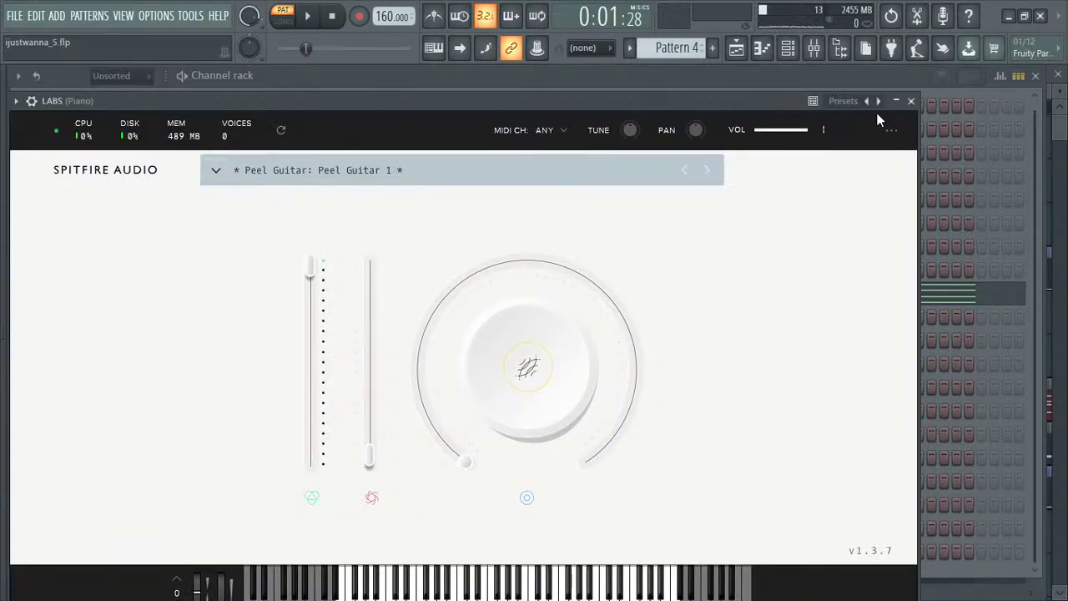
left_click(912, 102)
- Show the Piano track in the mixer and bypass its nine effects
left_click(816, 47)
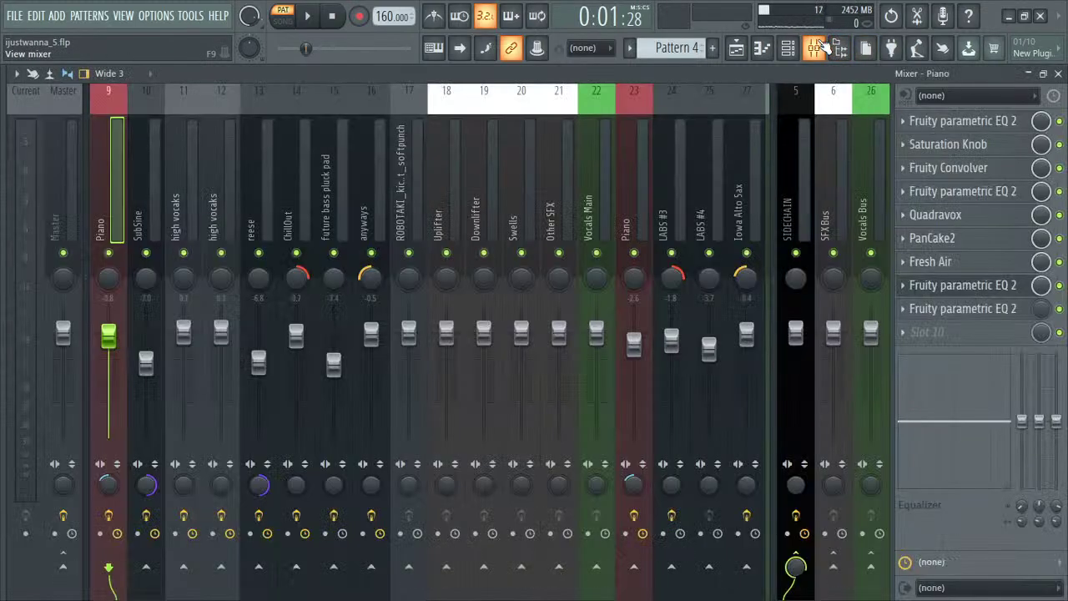
scroll(146, 593, "left", 4)
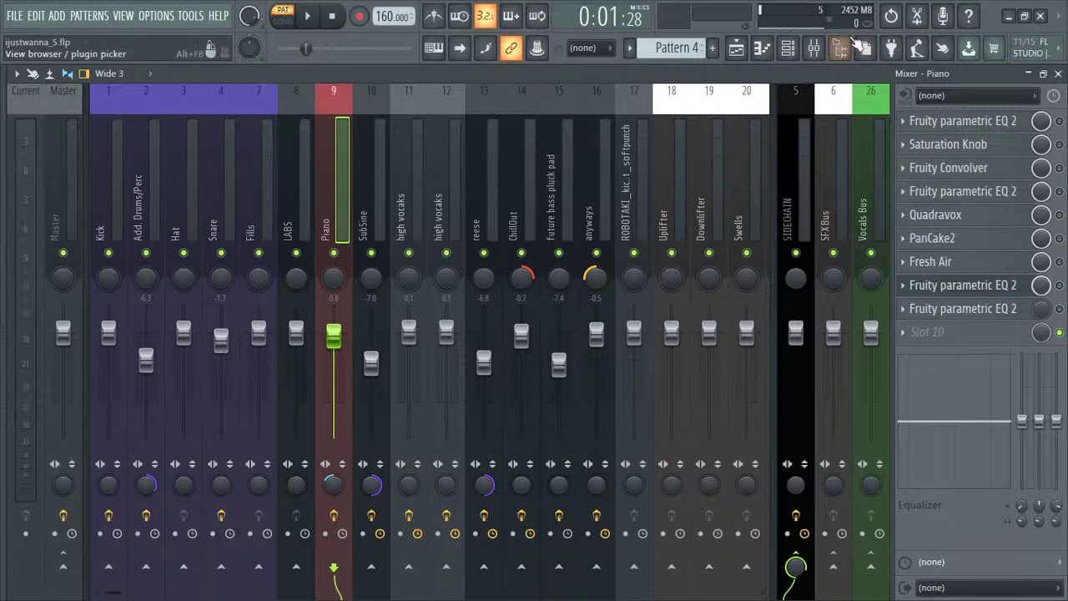
- Inspect the LABS Peel Guitar instrument again and play Pattern 4 from the start without effects
left_click(790, 48)
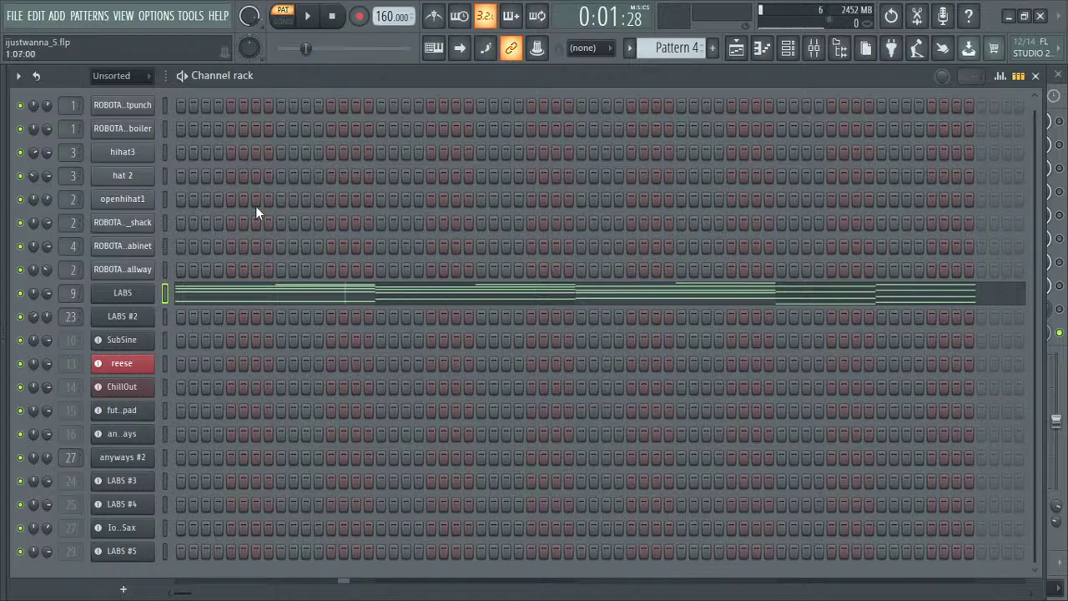
left_click(131, 303)
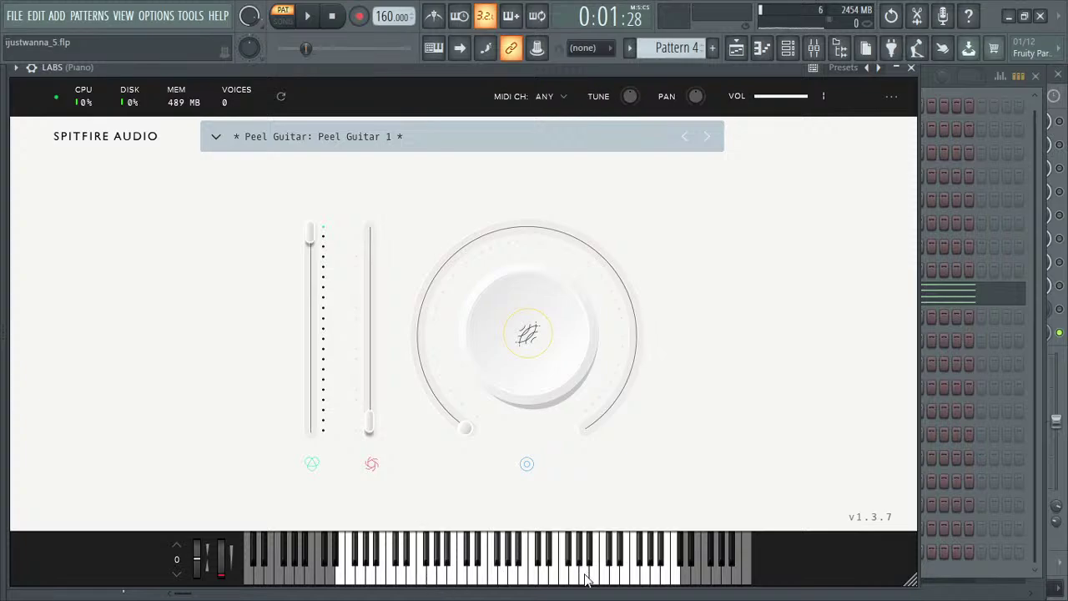
left_click(911, 67)
left_click(184, 76)
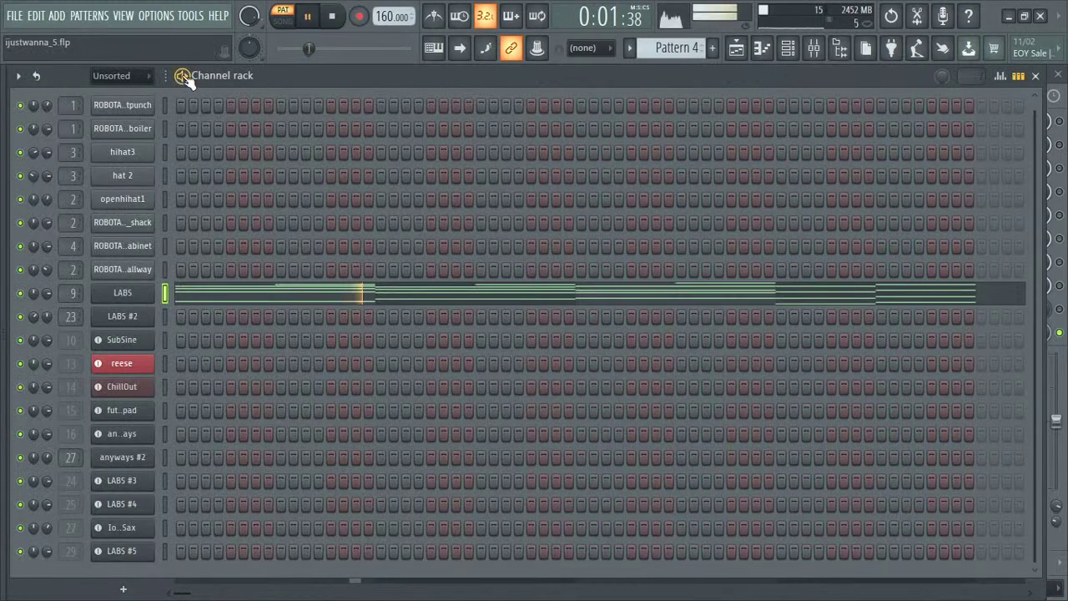
left_click(184, 76)
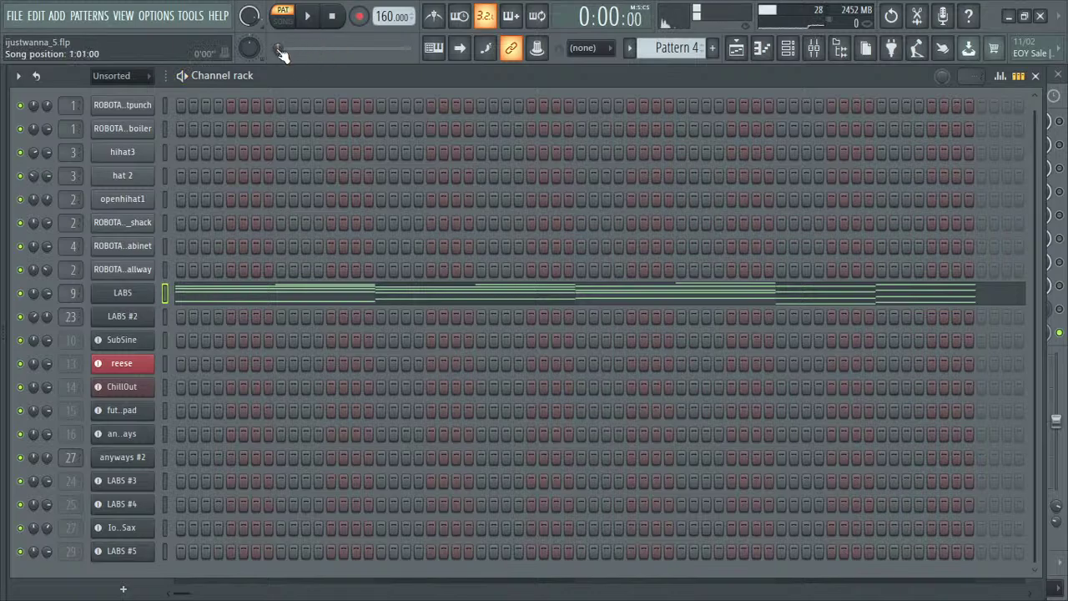
left_click(183, 76)
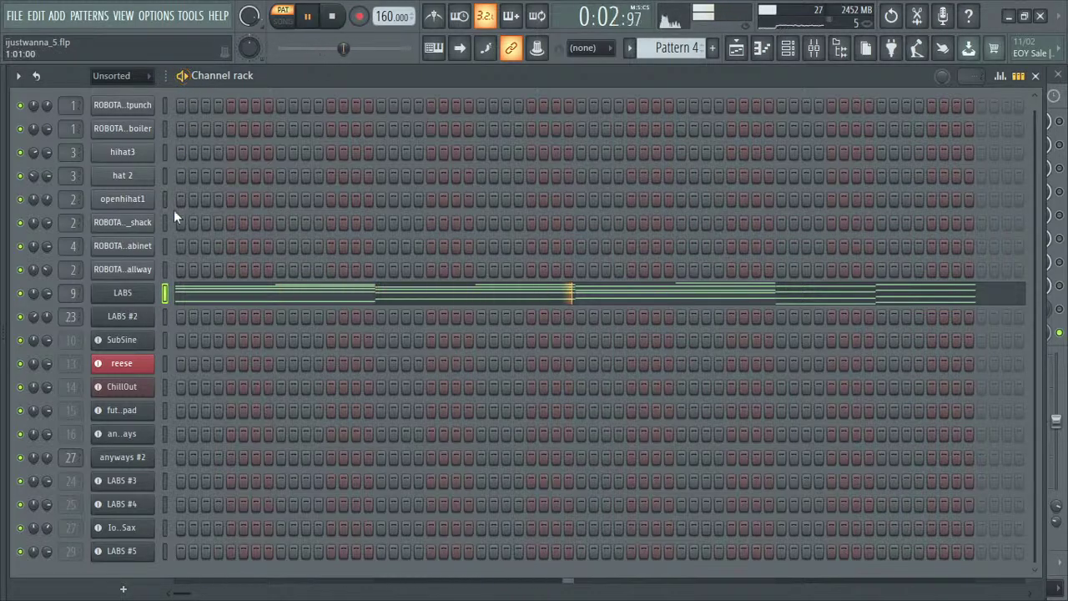
- Enable the first Fruity parametric EQ 2 on the Piano mixer track and inspect its curve
left_click(814, 48)
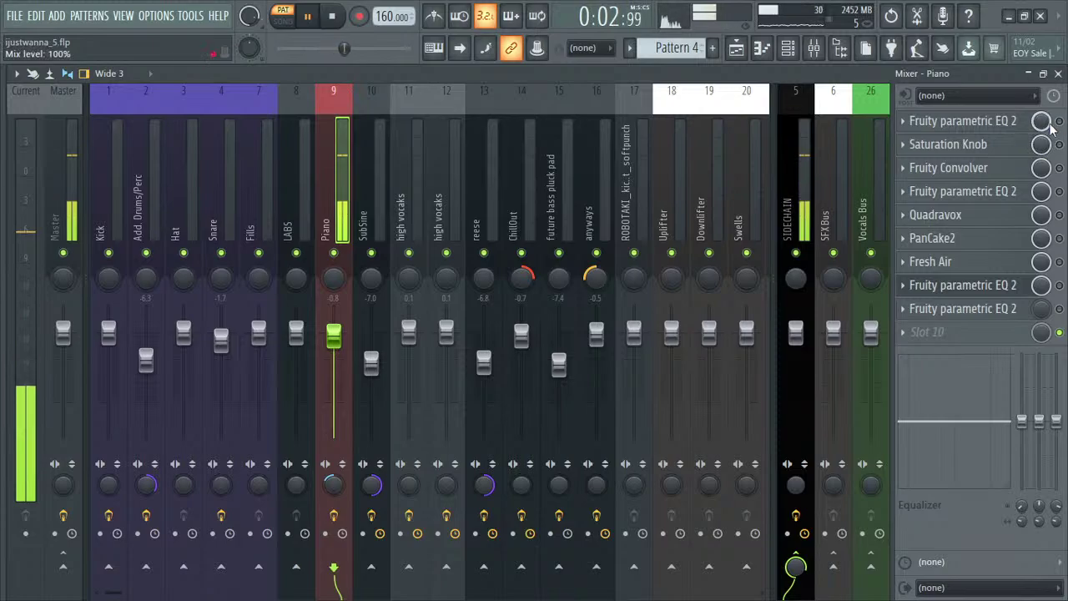
left_click(1005, 121)
left_click(965, 123)
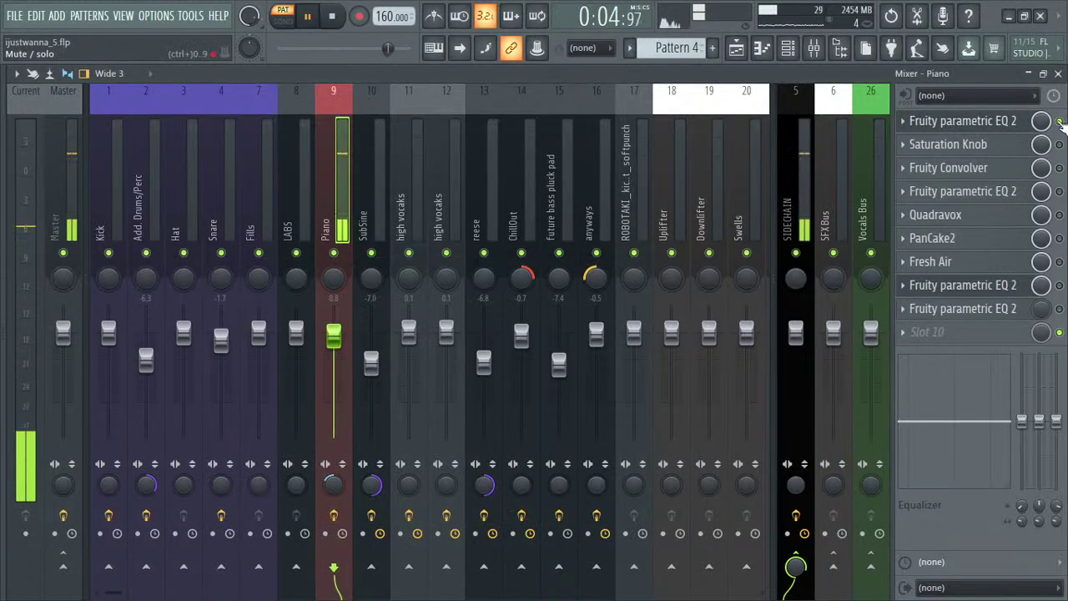
left_click(966, 124)
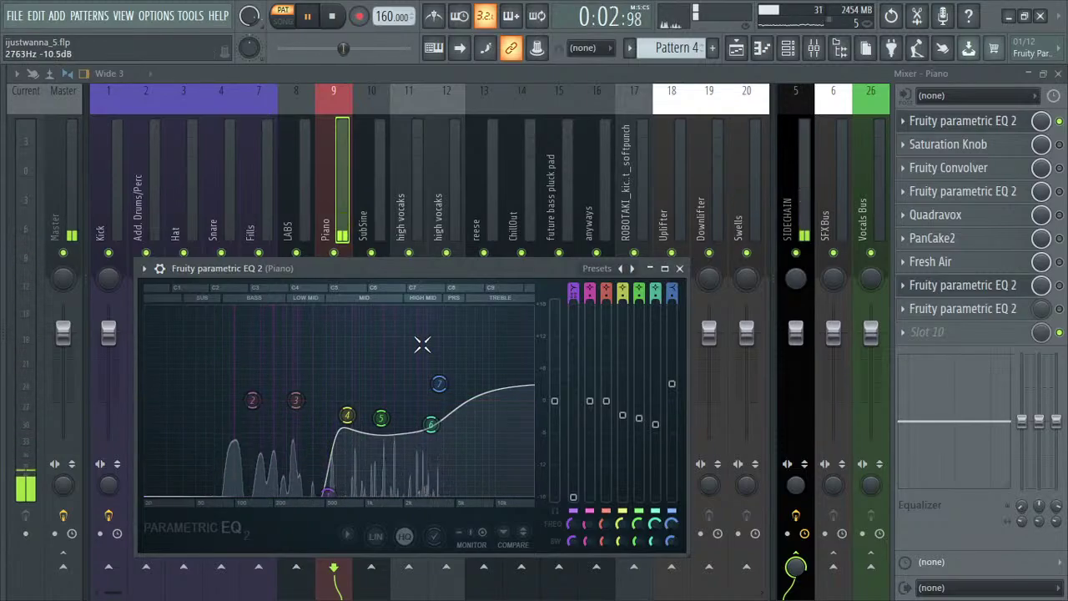
left_click(680, 267)
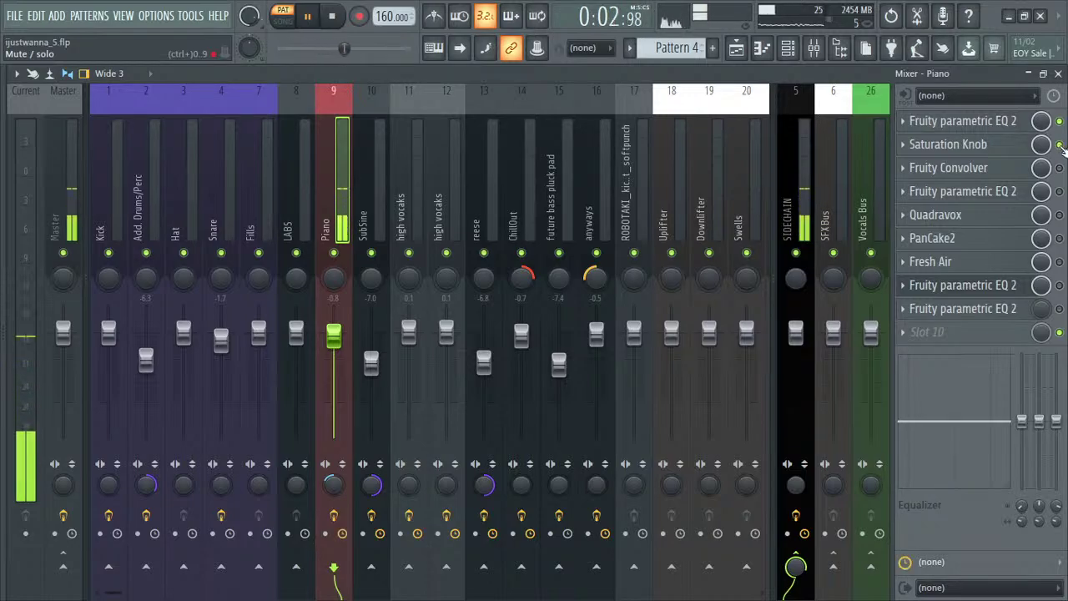
- Enable the Saturation Knob and Fruity Convolver on the Piano mixer track, inspecting the Convolver's settings
left_click(959, 168)
left_click(610, 187)
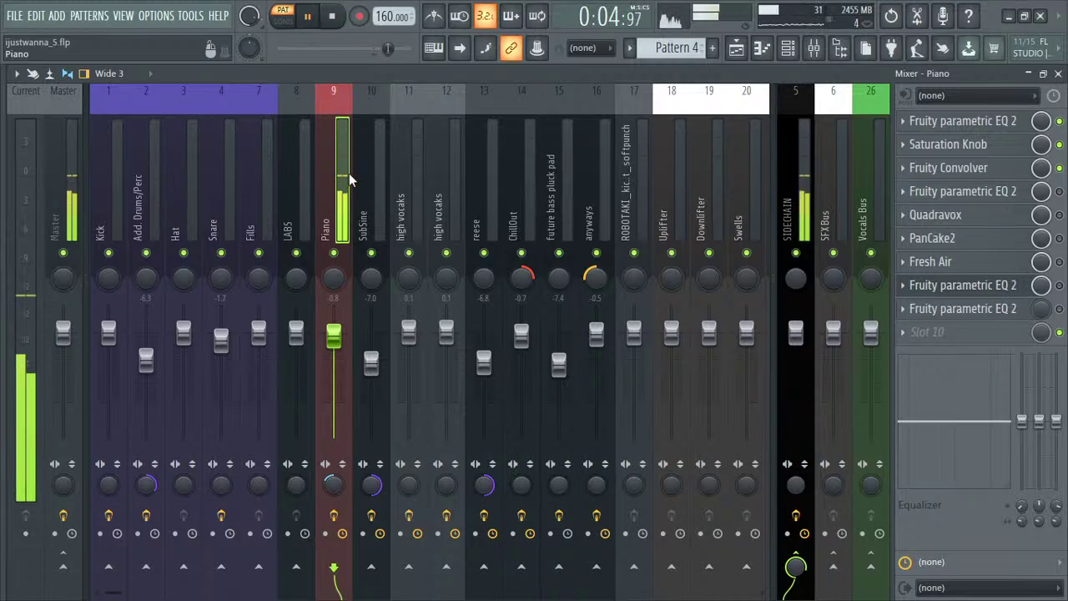
- Enable the Fruity parametric EQ 2 in slot 4 of the Piano mixer track and inspect its curve
left_click(997, 191)
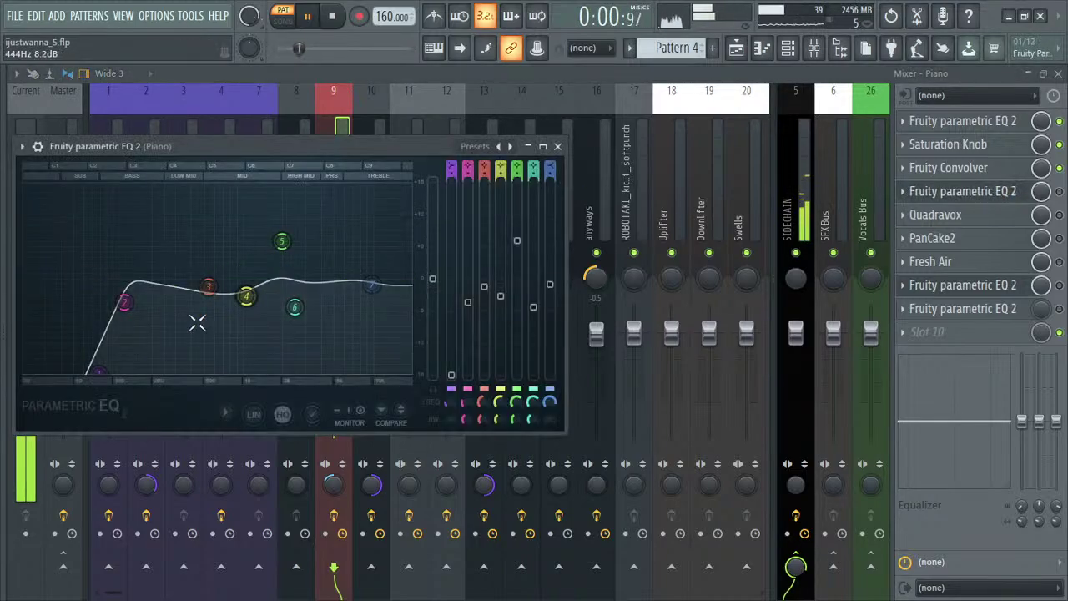
left_click(558, 146)
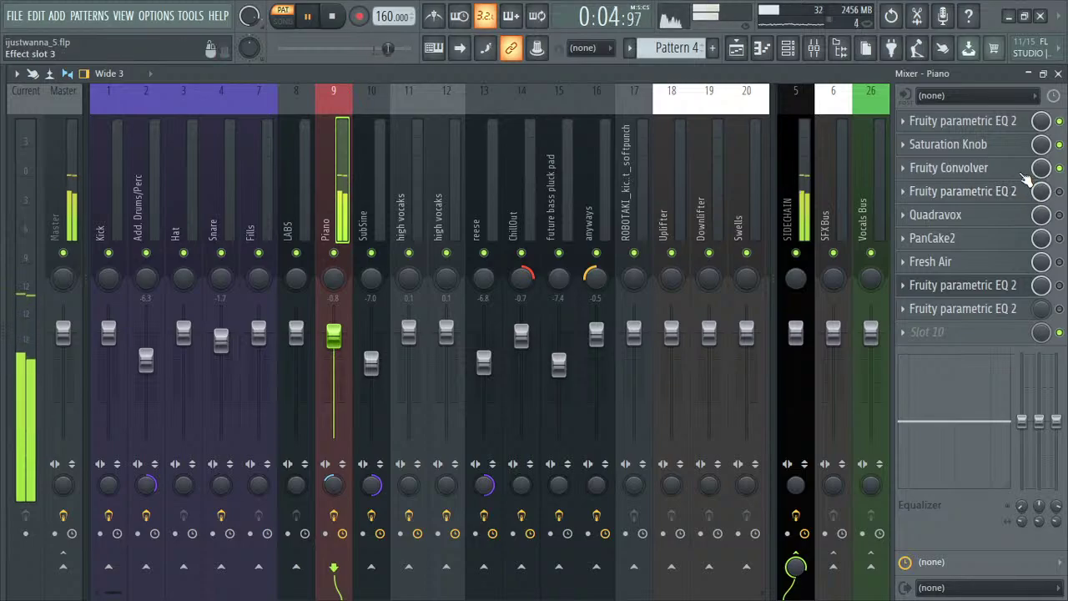
left_click(1010, 192)
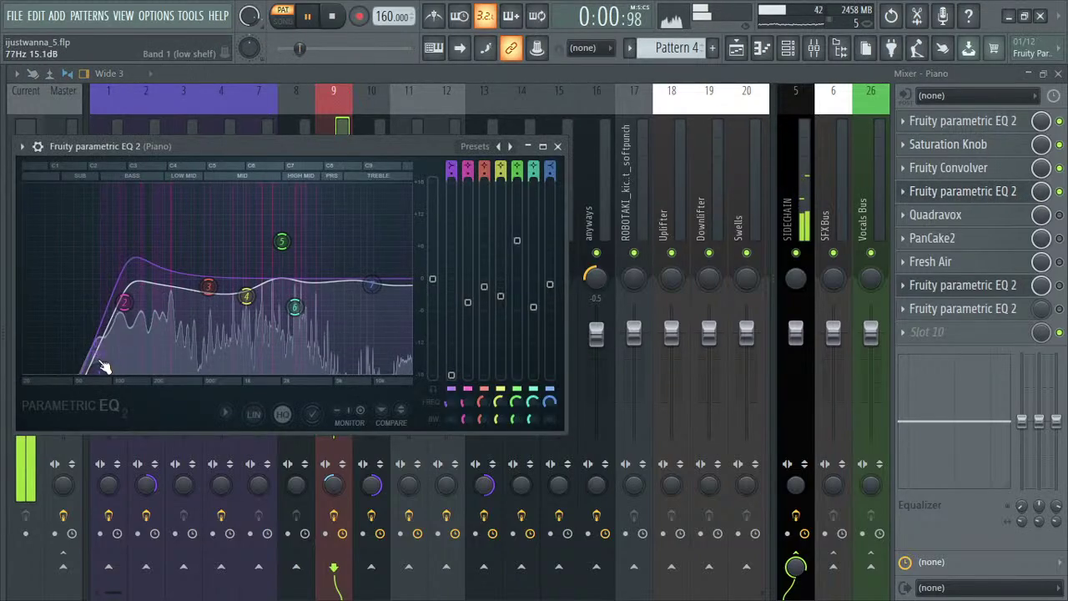
left_click(557, 146)
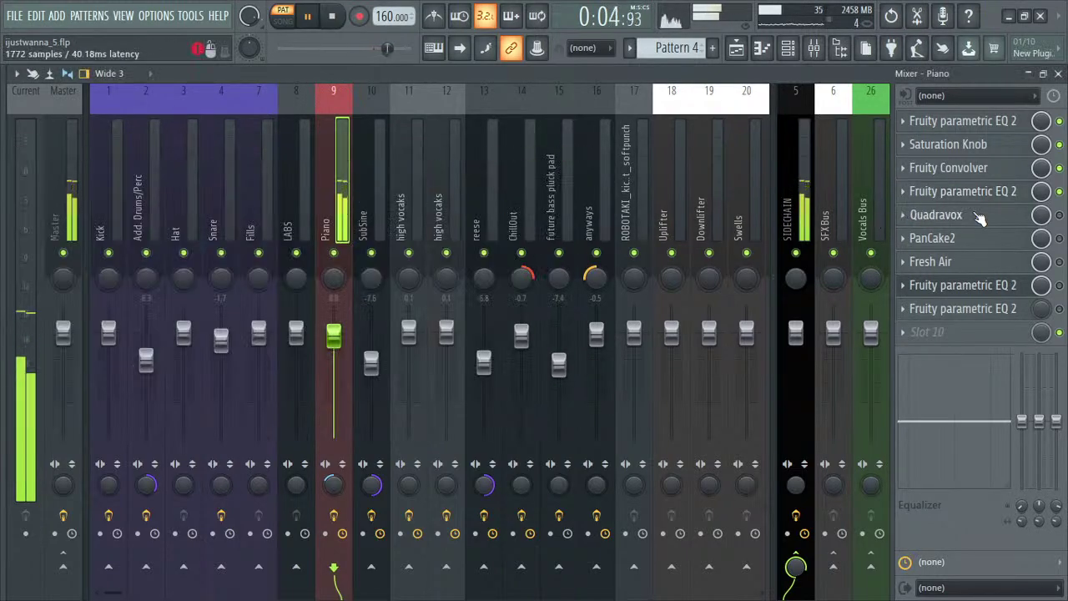
- Inspect and enable Quadravox and PanCake2 on the Piano mixer track while Pattern 4 plays
left_click(935, 215)
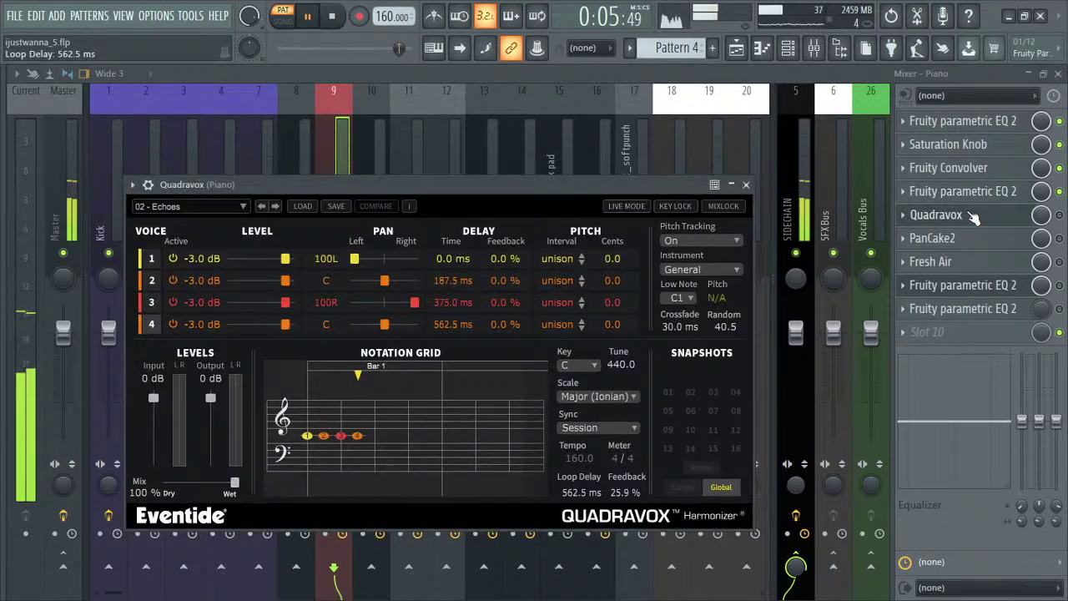
left_click(747, 184)
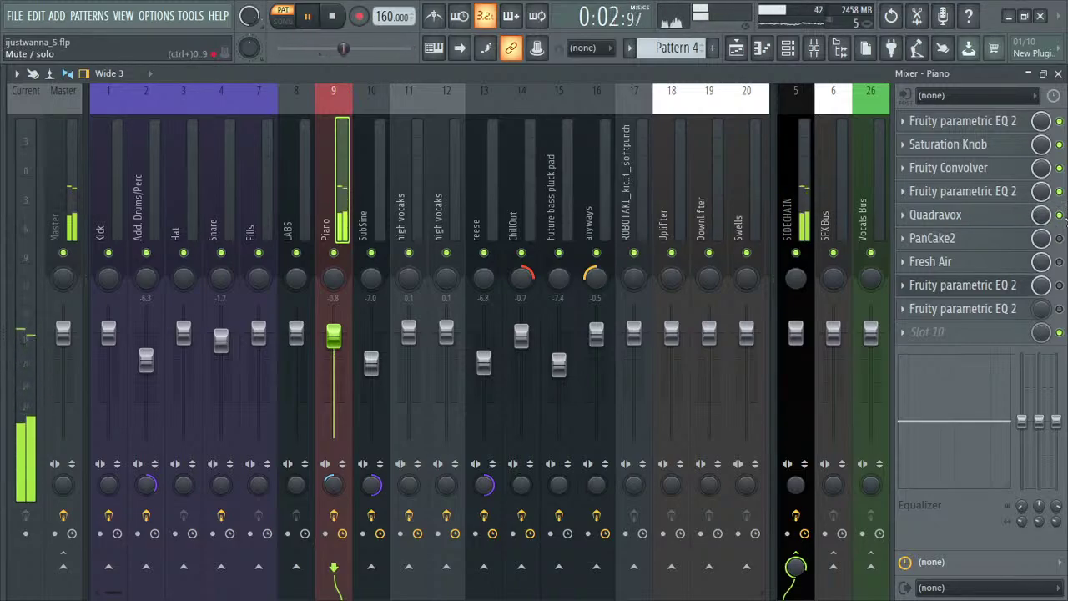
left_click(934, 238)
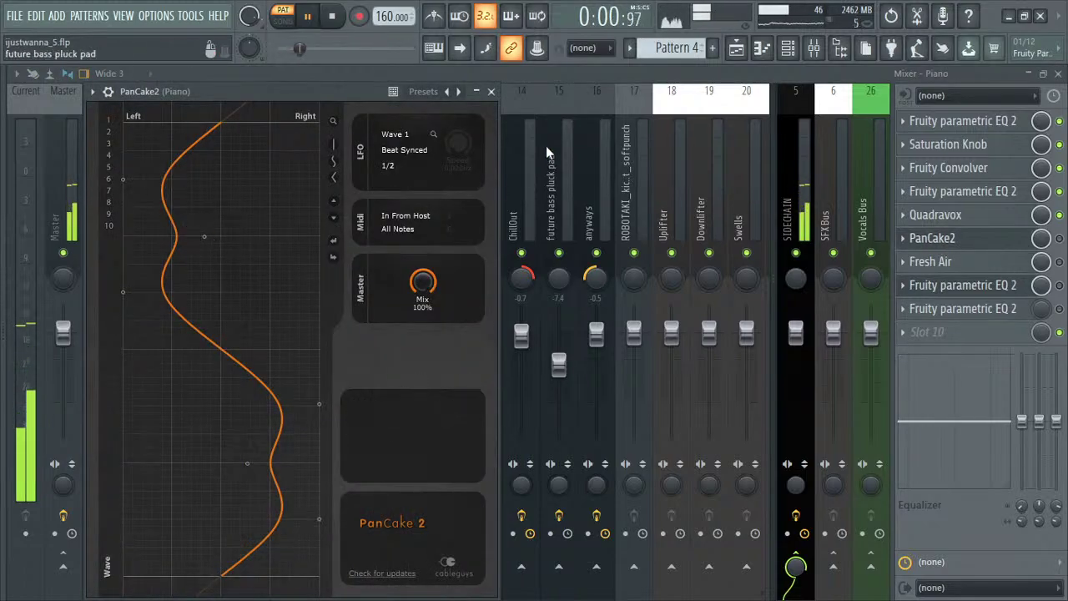
left_click(491, 91)
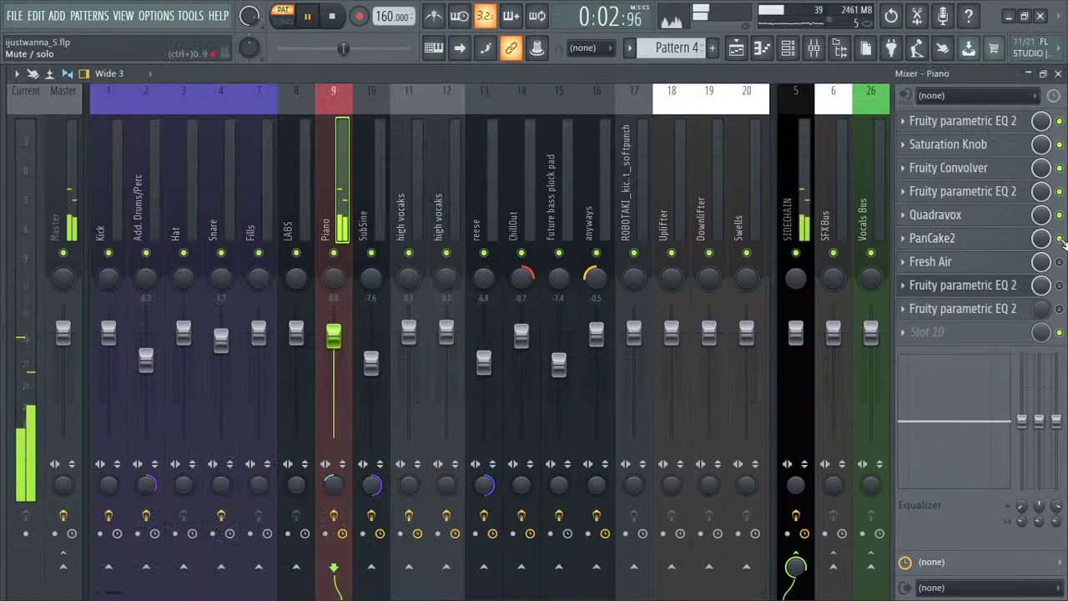
left_click(958, 239)
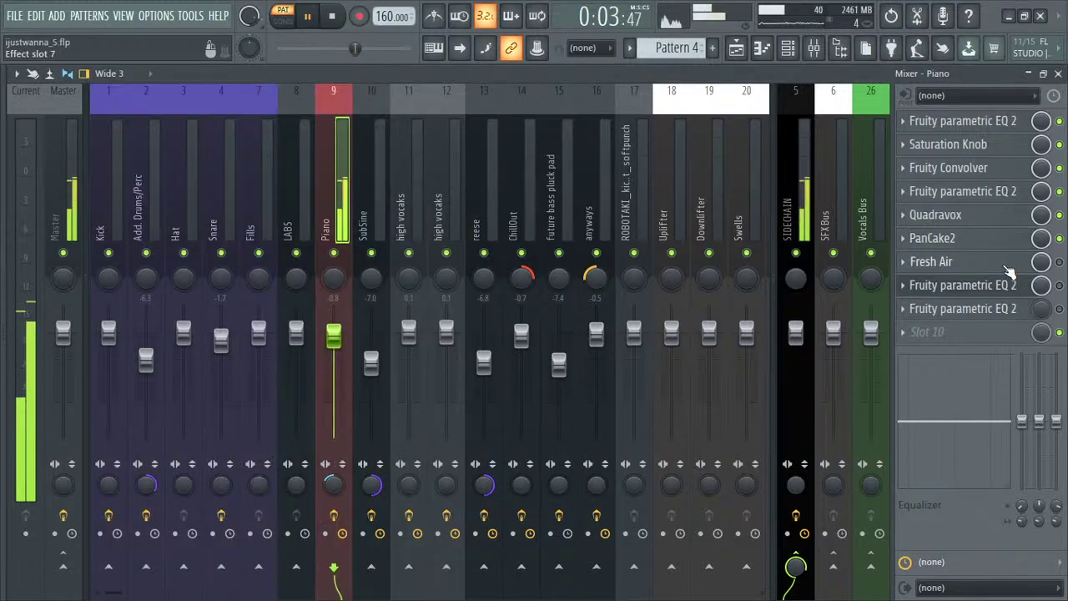
- Inspect the Fresh Air settings and enable the effect on the Piano mixer track
left_click(930, 261)
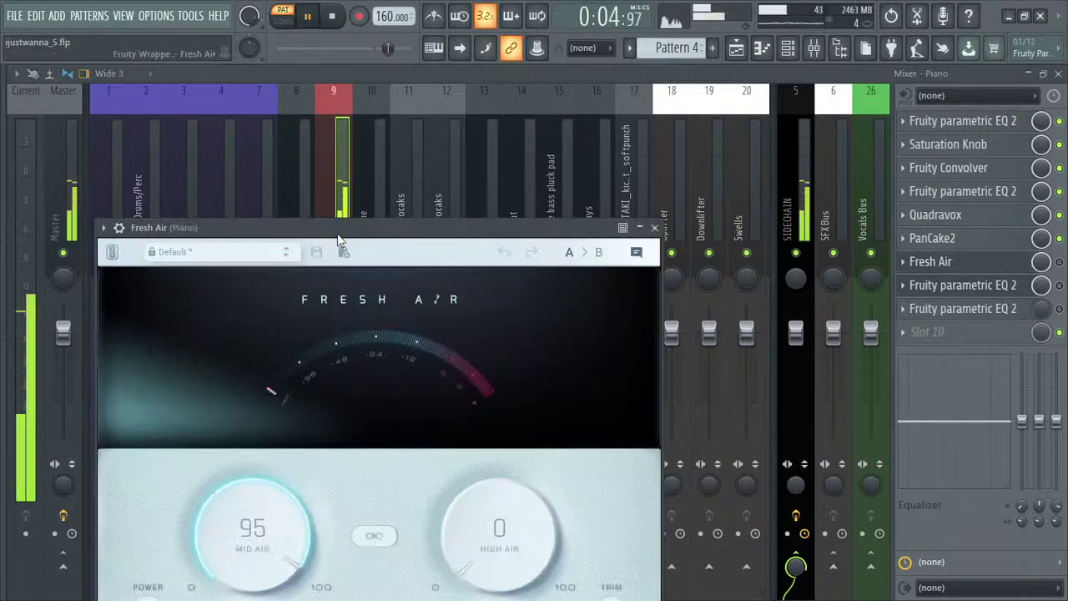
left_click_drag(342, 227, 371, 129)
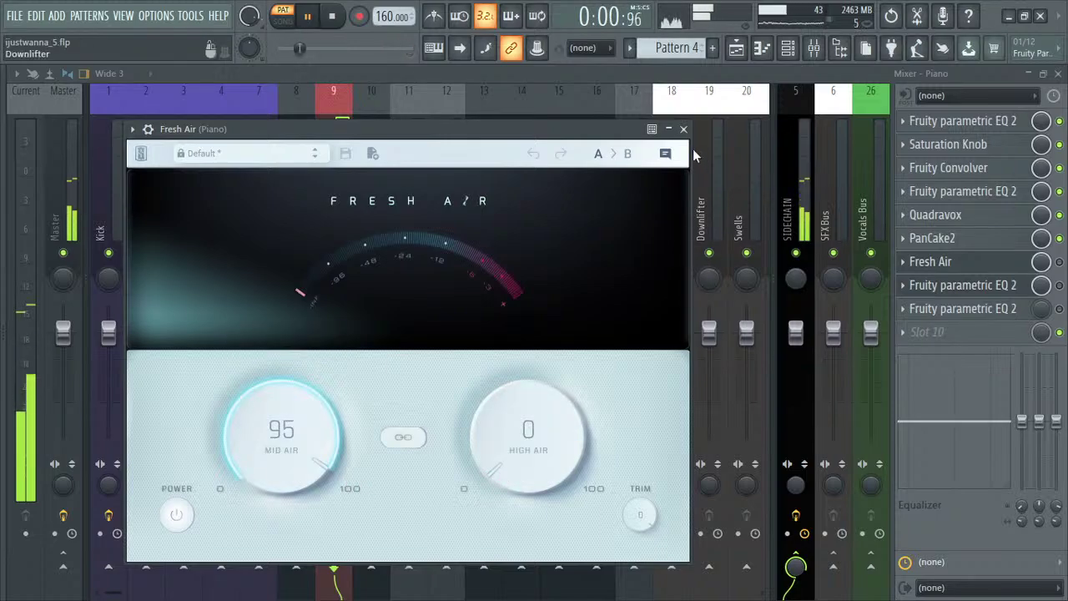
left_click(683, 128)
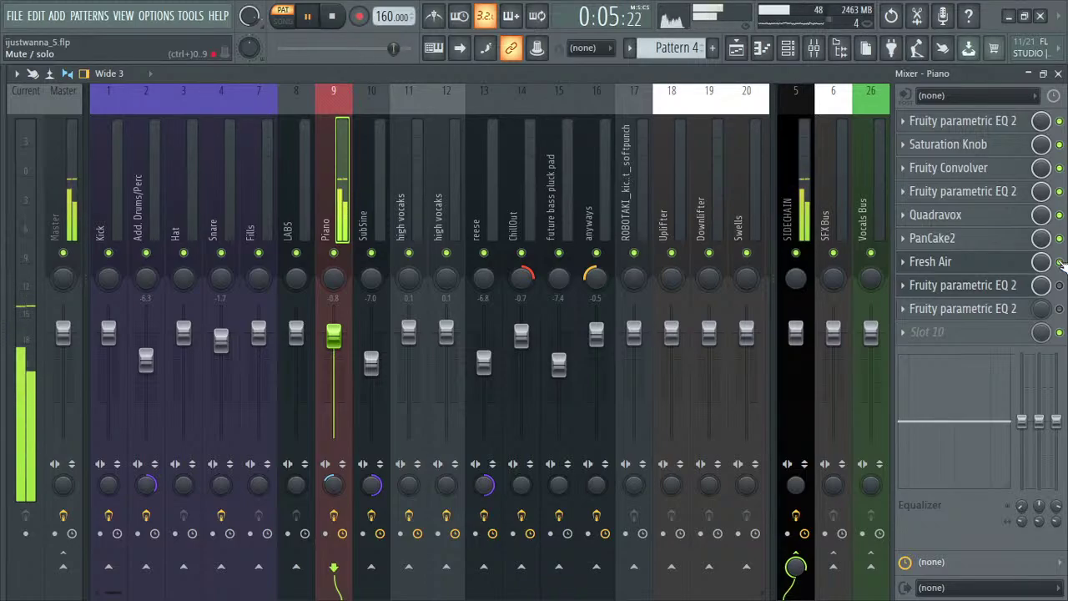
- Enable the last two Fruity parametric EQ 2 effects on the Piano mixer track, inspecting the slot 8 curve, and pause Pattern 4
left_click(967, 285)
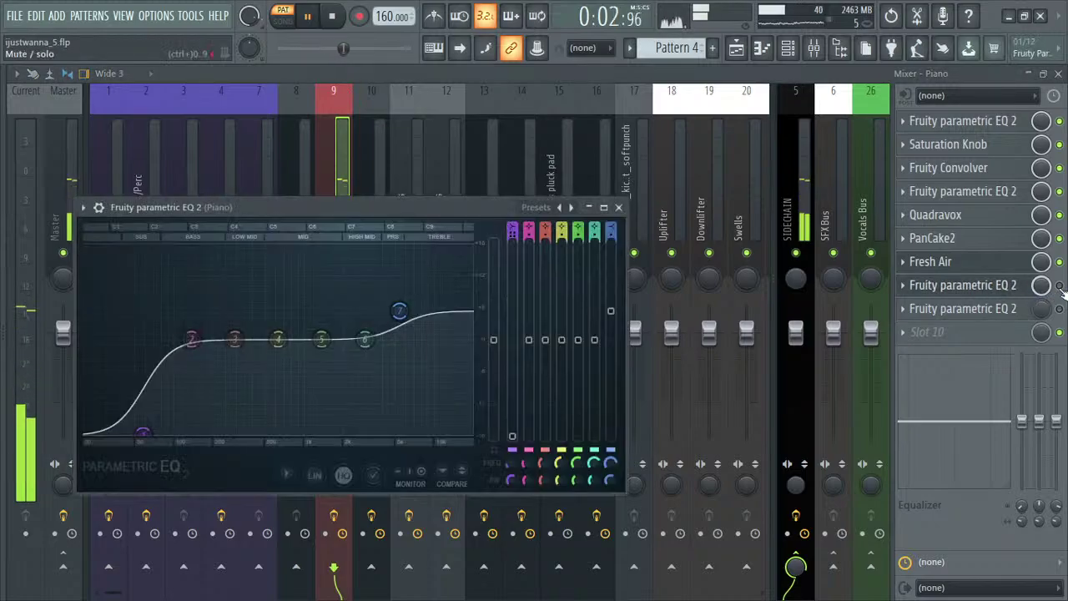
left_click(1005, 288)
left_click(972, 285)
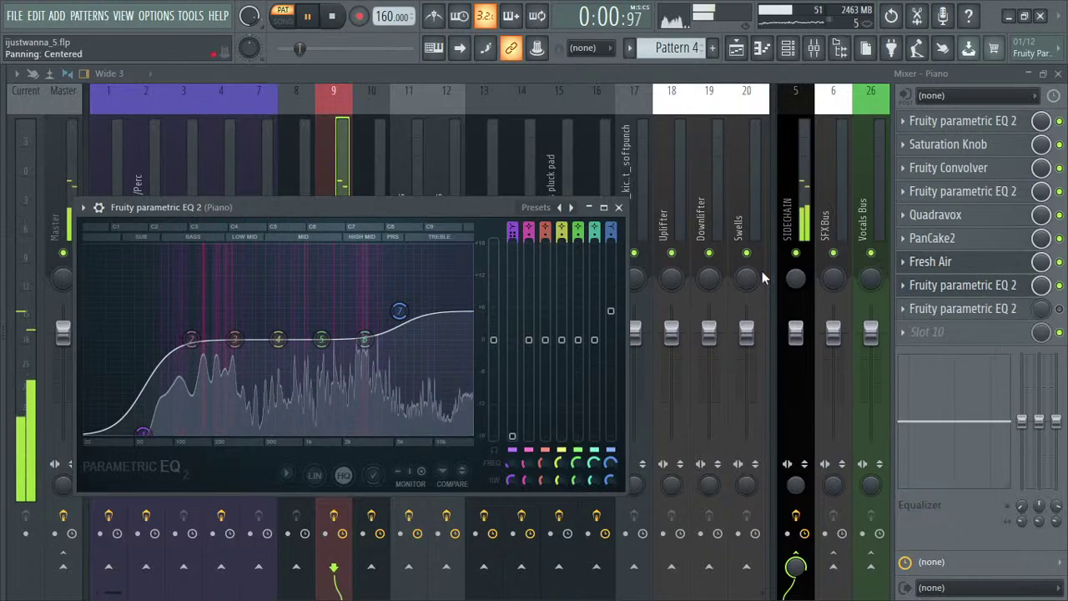
left_click(968, 285)
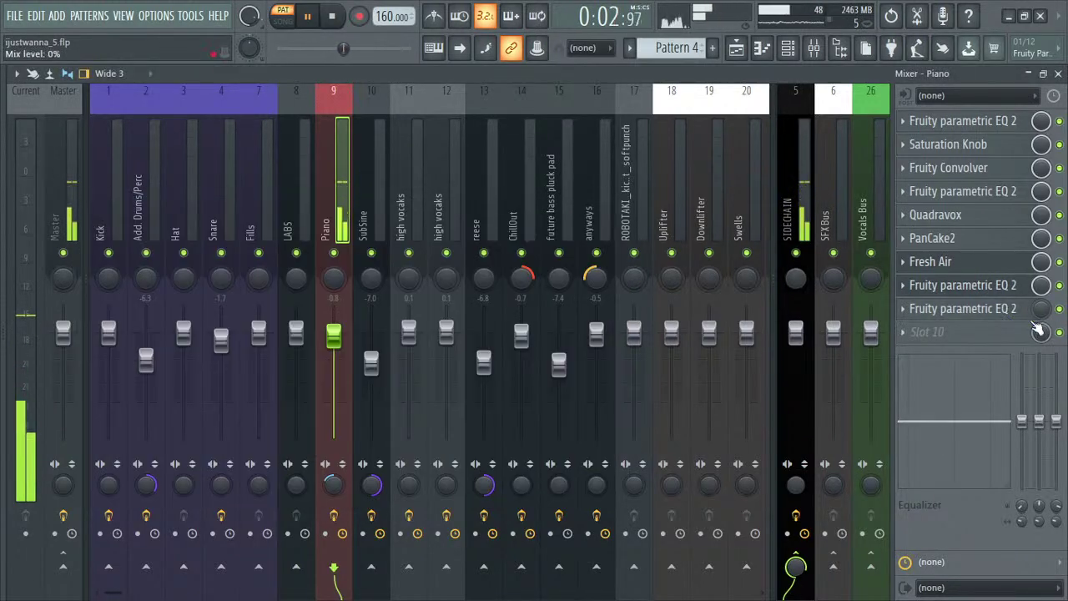
left_click(788, 47)
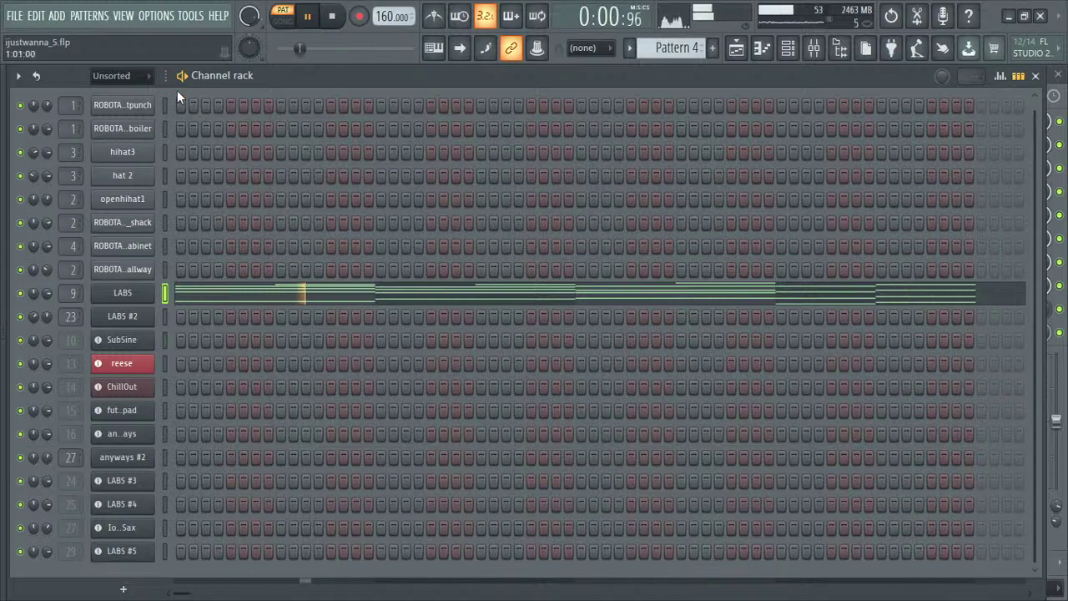
key("space")
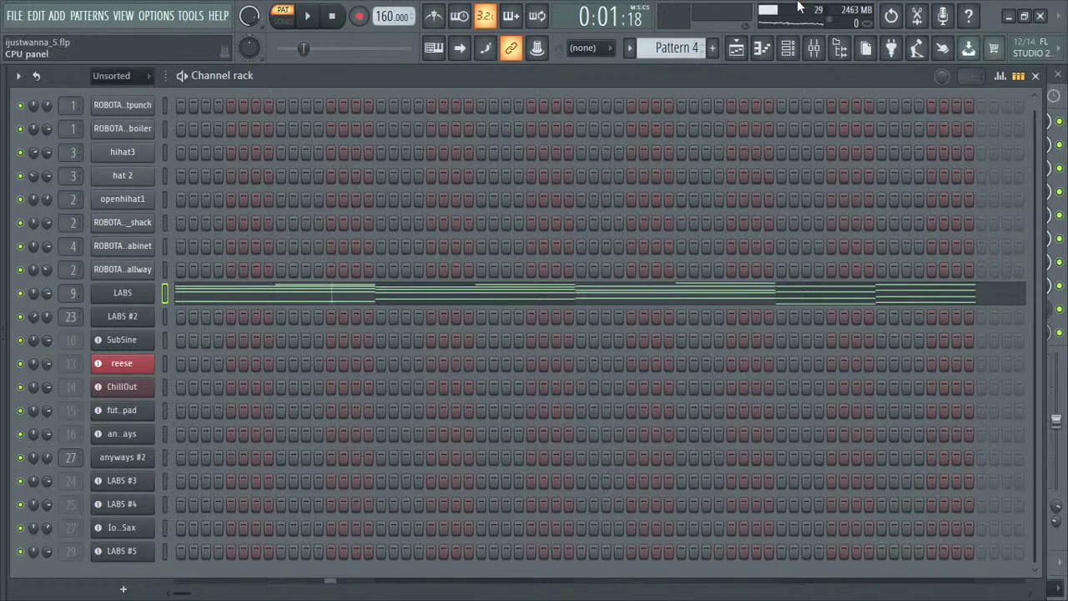
- Solo Track 7 in the playlist, play the song from bar 5, and then pause and unsolo it
left_click(737, 47)
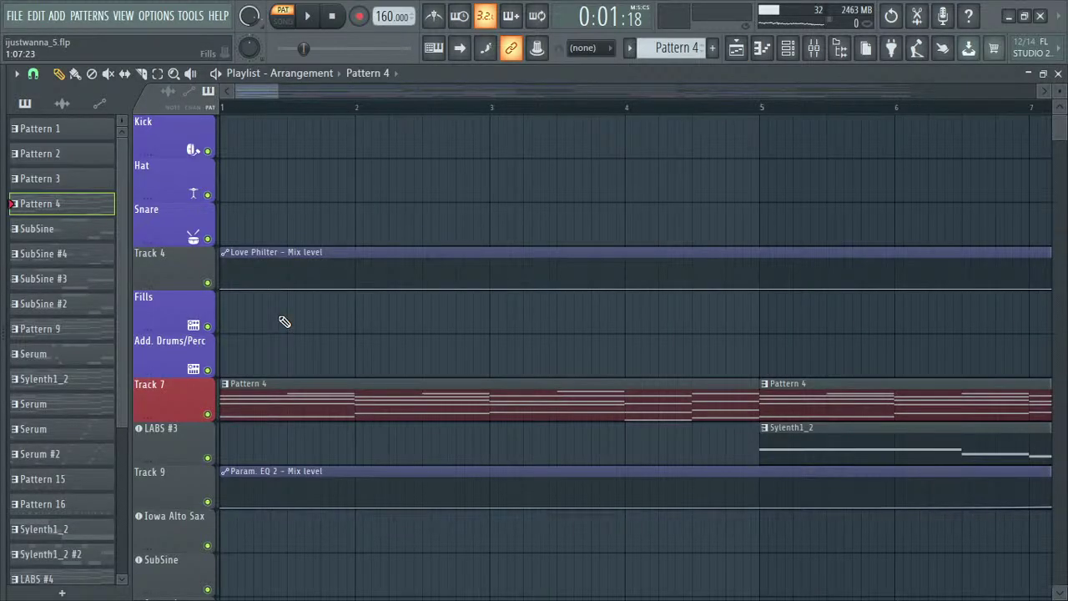
scroll(284, 321, "down", 4)
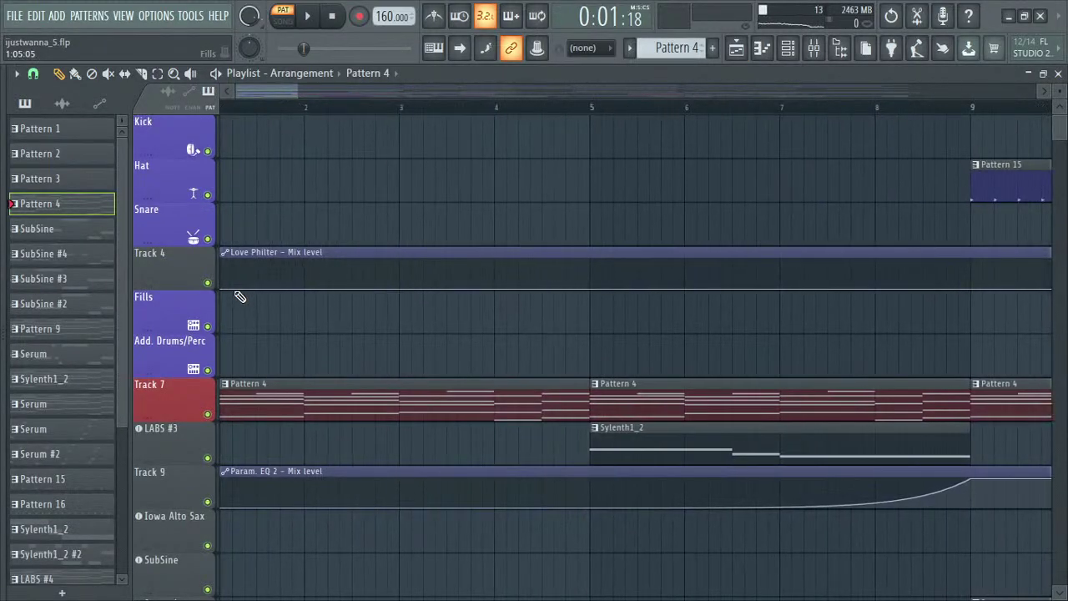
scroll(238, 296, "down", 2)
scroll(225, 279, "up", 2)
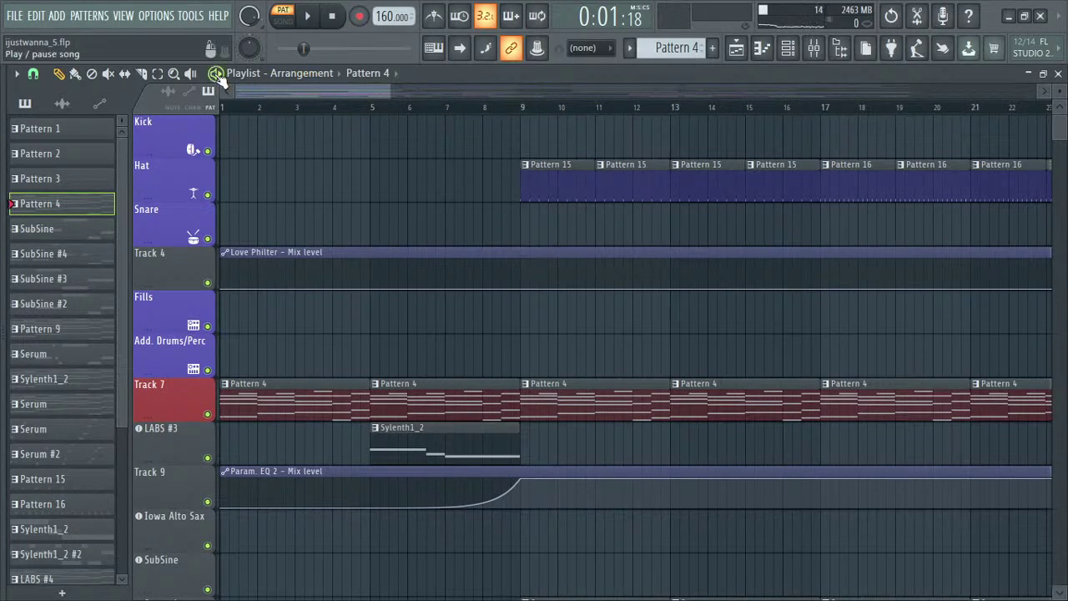
scroll(210, 228, "down", 5)
scroll(205, 317, "up", 4)
right_click(208, 370)
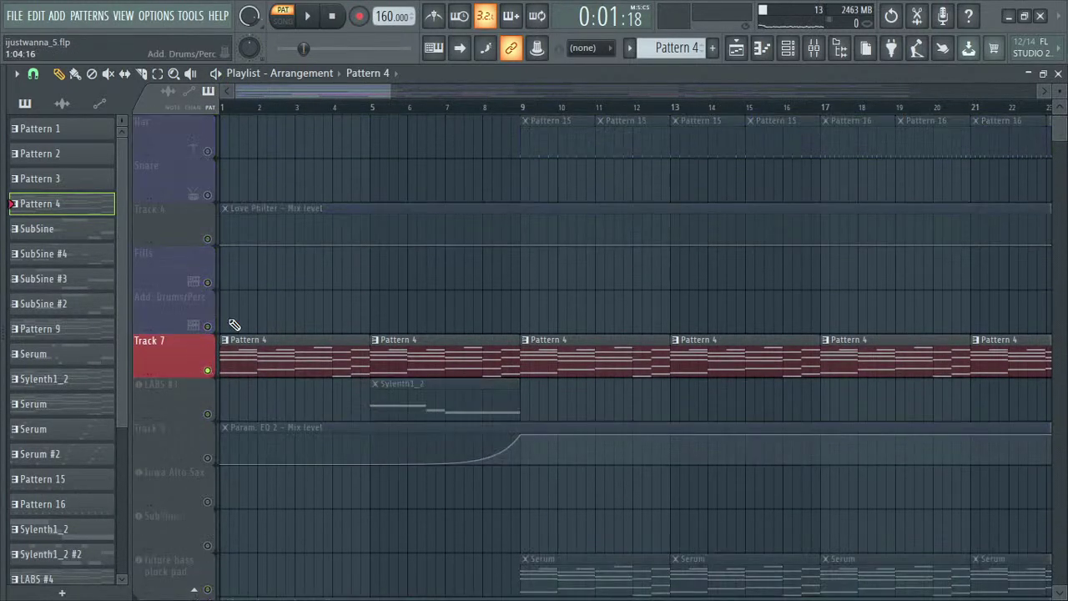
left_click(377, 109)
left_click(215, 72)
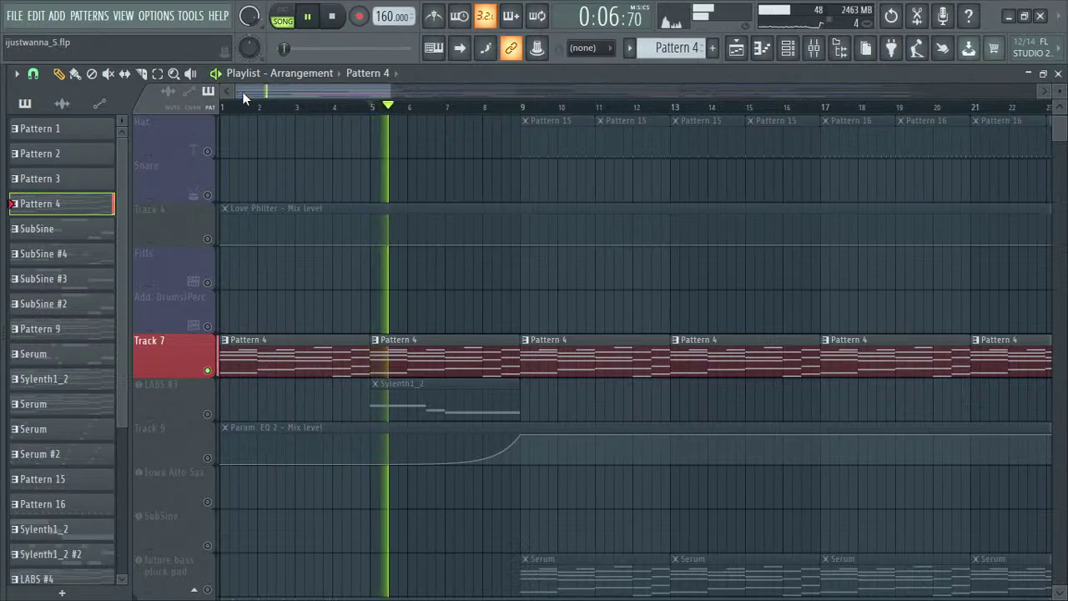
scroll(246, 186, "down", 3)
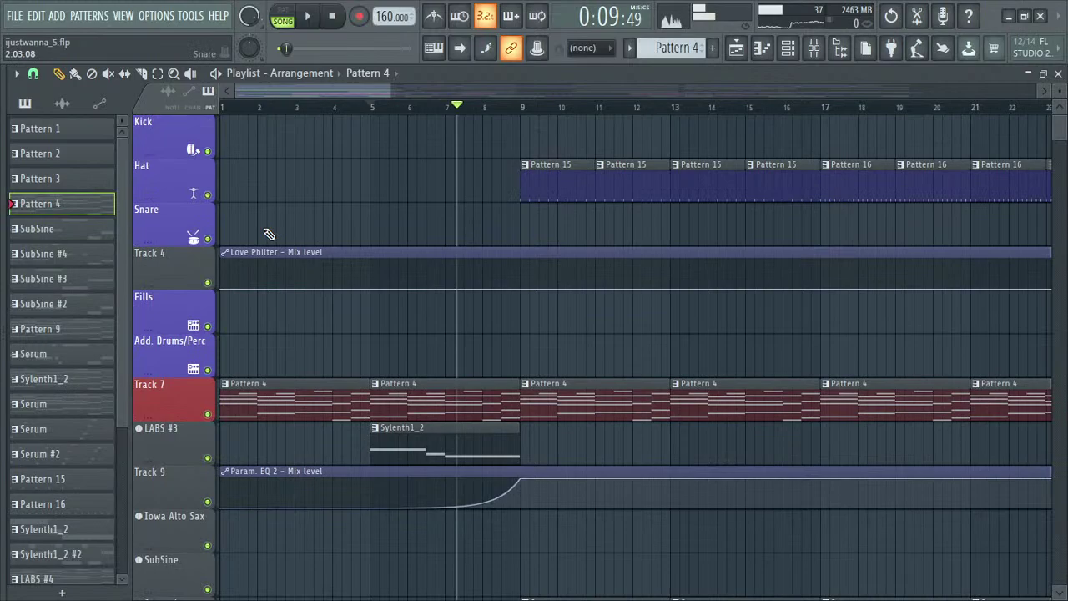
- Look over the playlist tracks and inspect the preset of the LABS #3 instrument
scroll(271, 232, "down", 15)
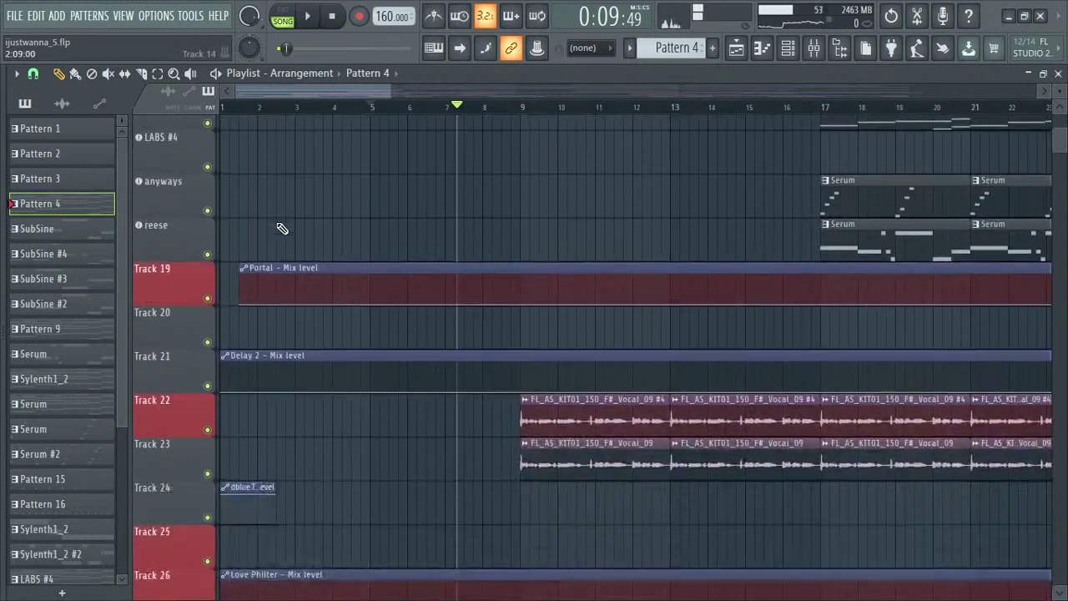
scroll(282, 228, "up", 15)
key("t")
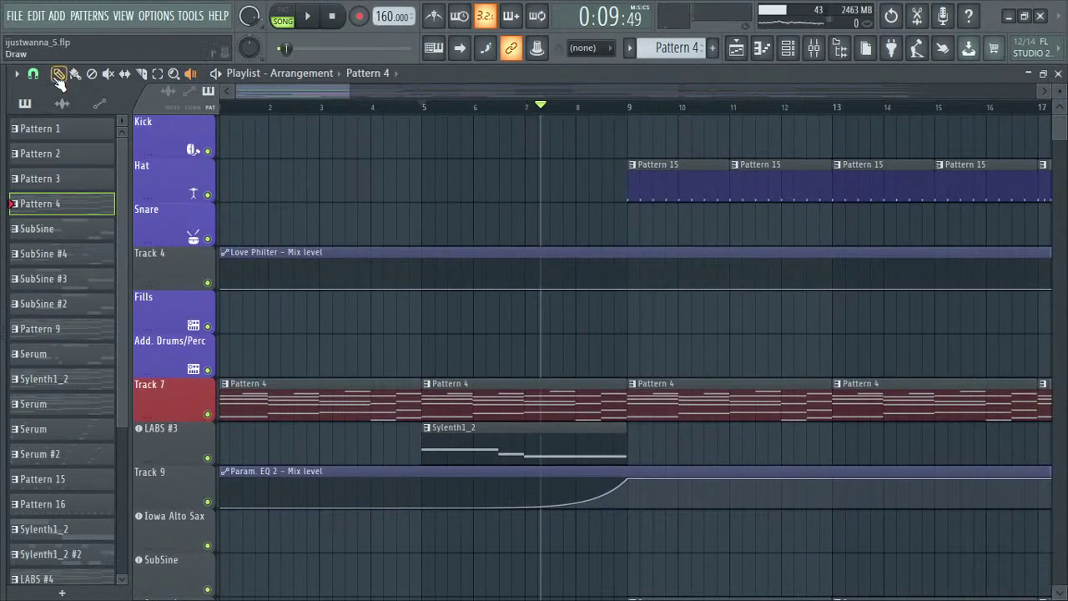
left_click(171, 440)
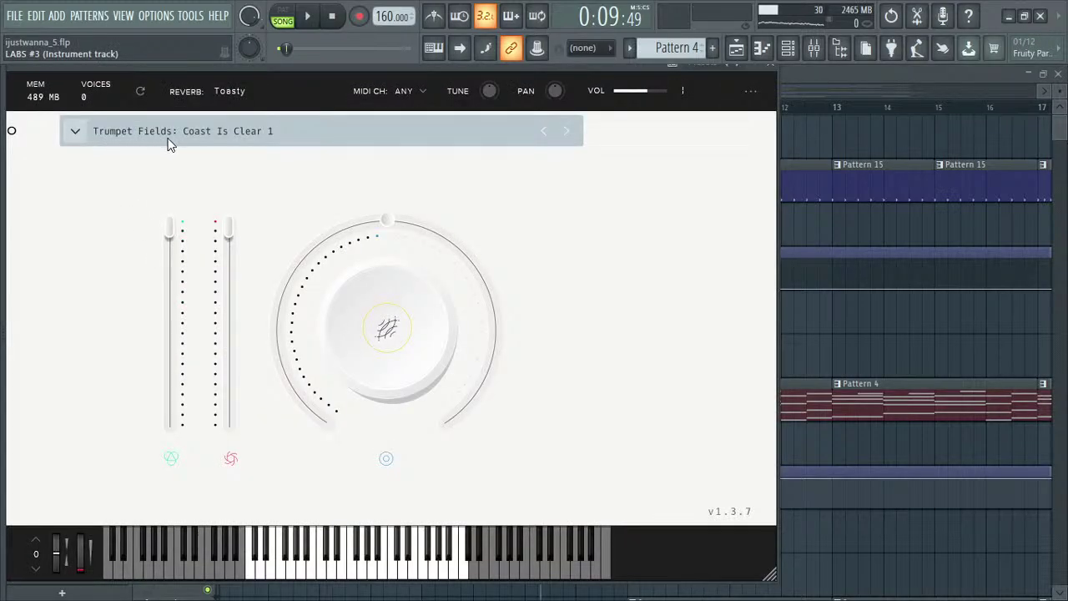
left_click(770, 65)
- Select the Sylenth1_2 pattern from the LABS #3 track and play it on its own
left_click(434, 429)
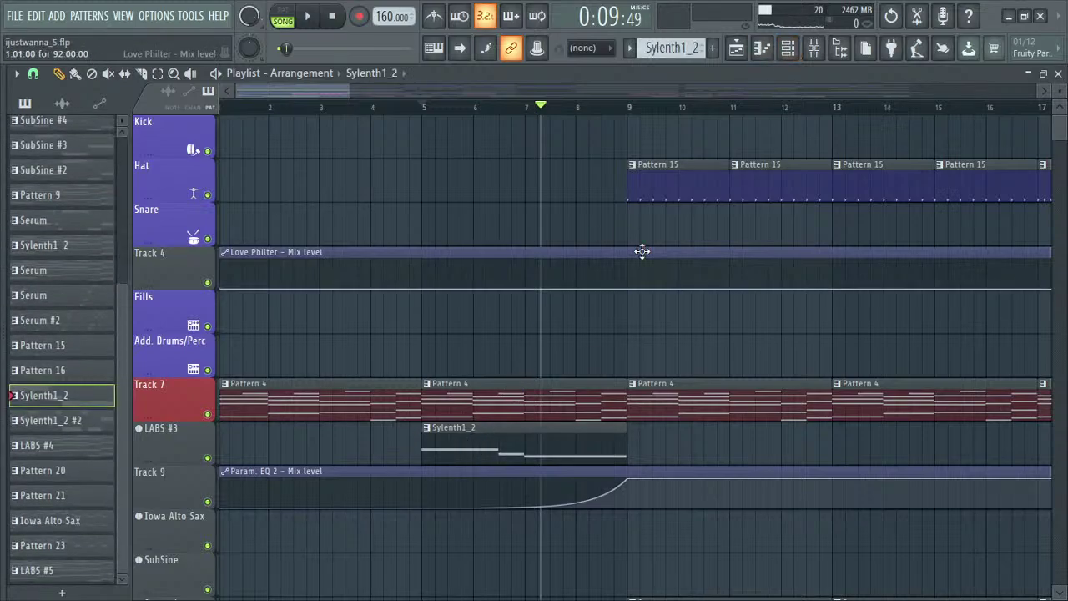
left_click(787, 47)
left_click(182, 76)
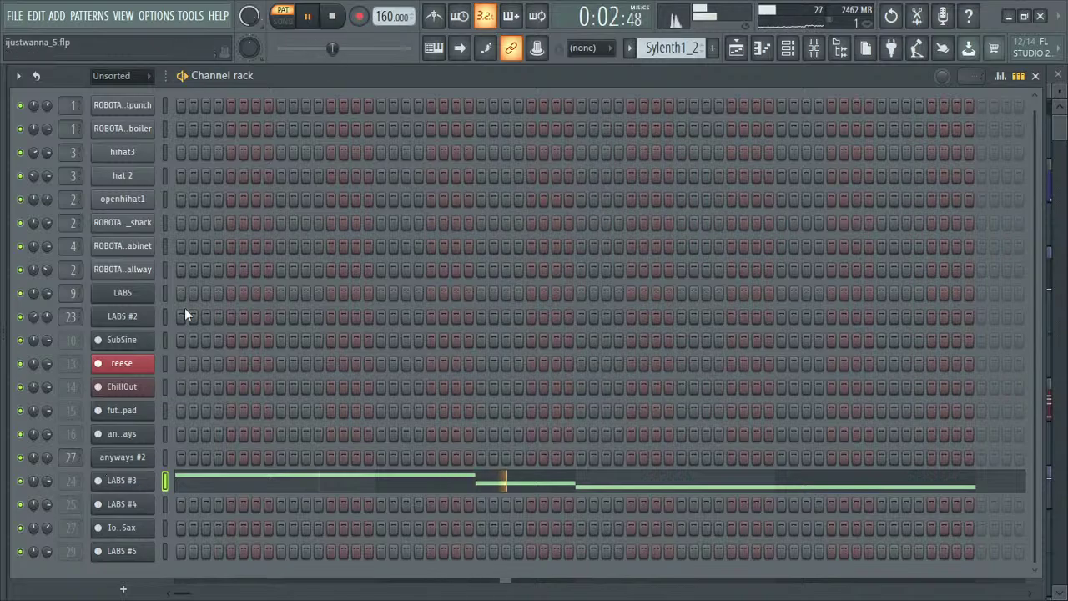
left_click(182, 76)
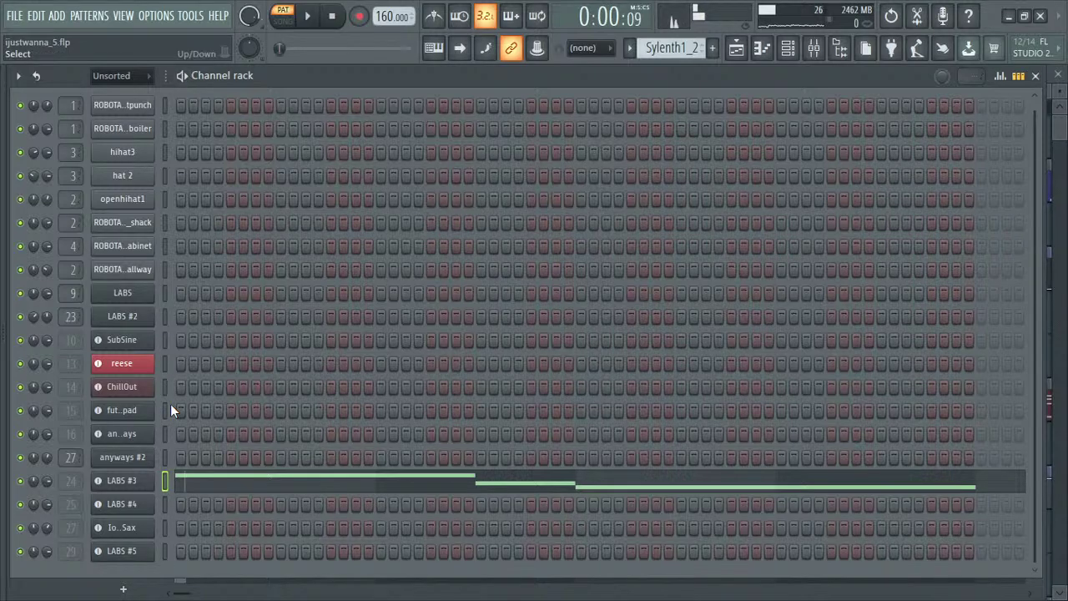
- Examine the LABS #3 notes in the piano roll and play the melody from late in bar 2
key("F7")
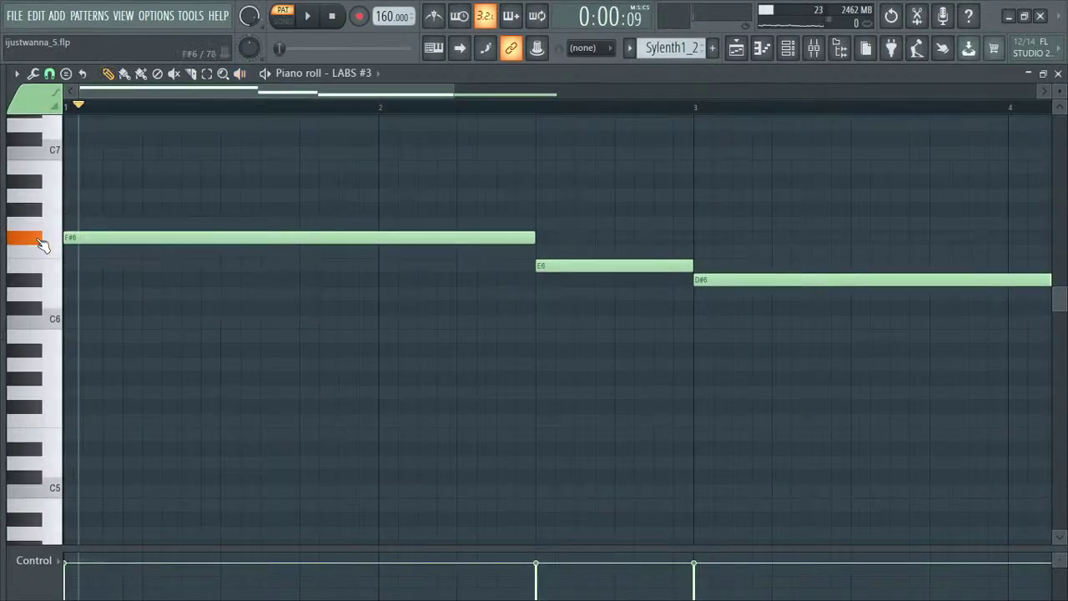
left_click_drag(218, 90, 276, 90)
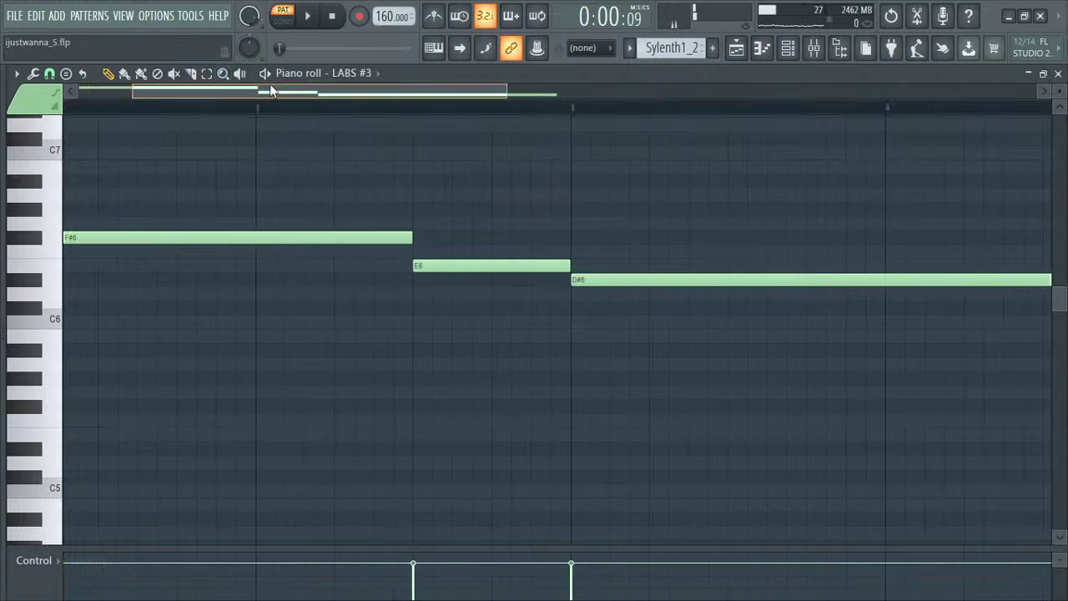
left_click(788, 48)
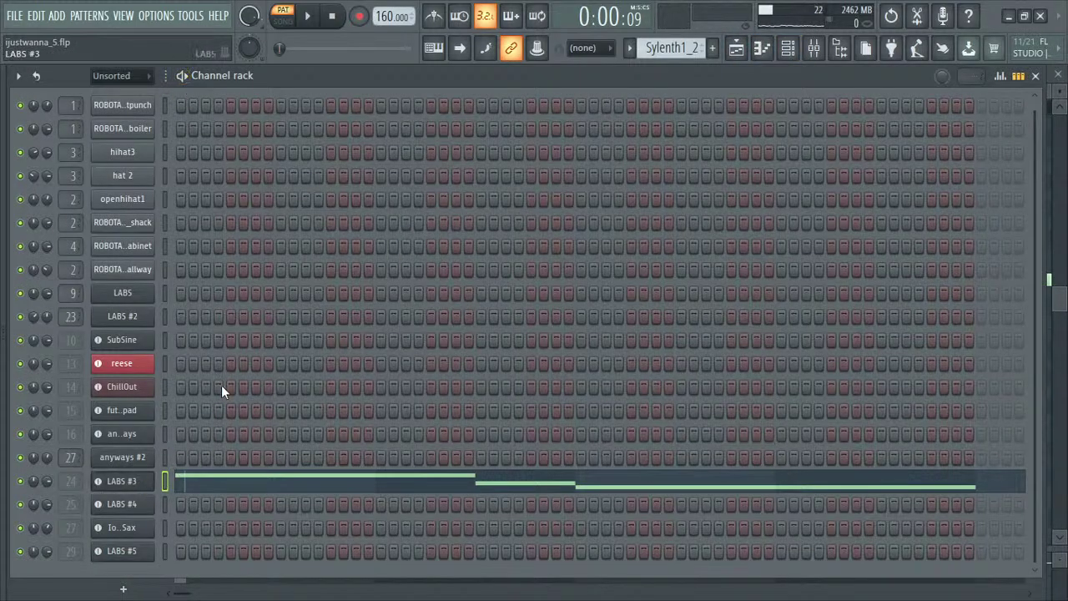
key("F7")
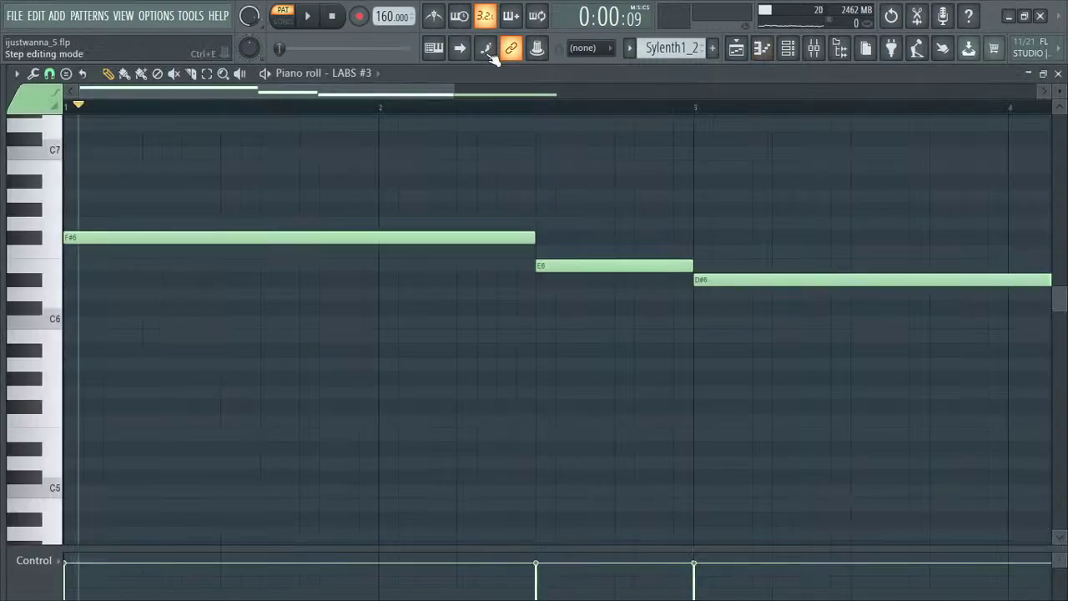
left_click_drag(461, 90, 856, 109)
left_click(245, 107)
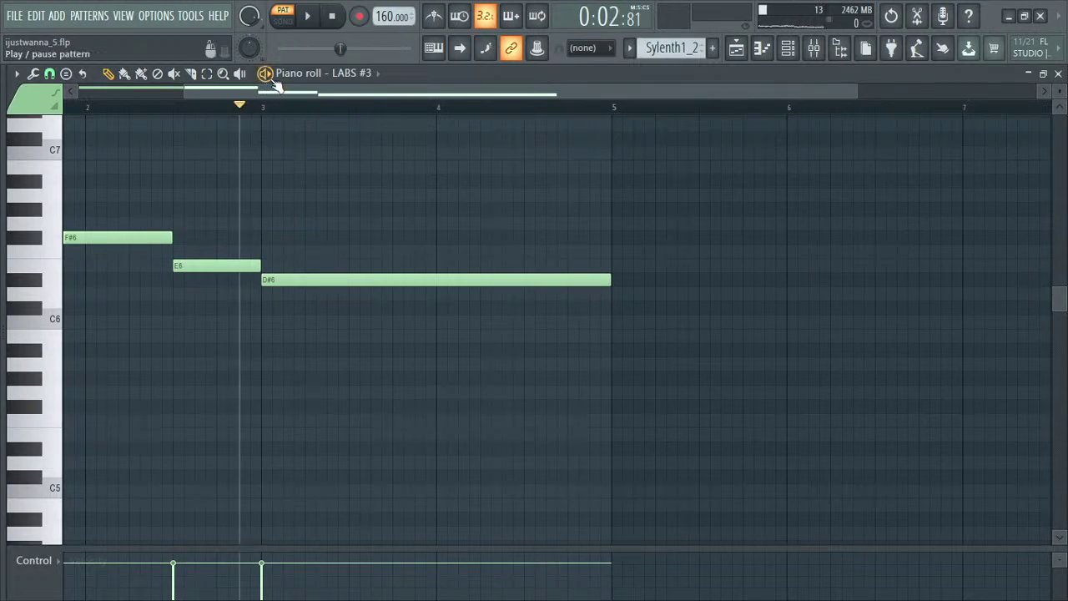
left_click(264, 73)
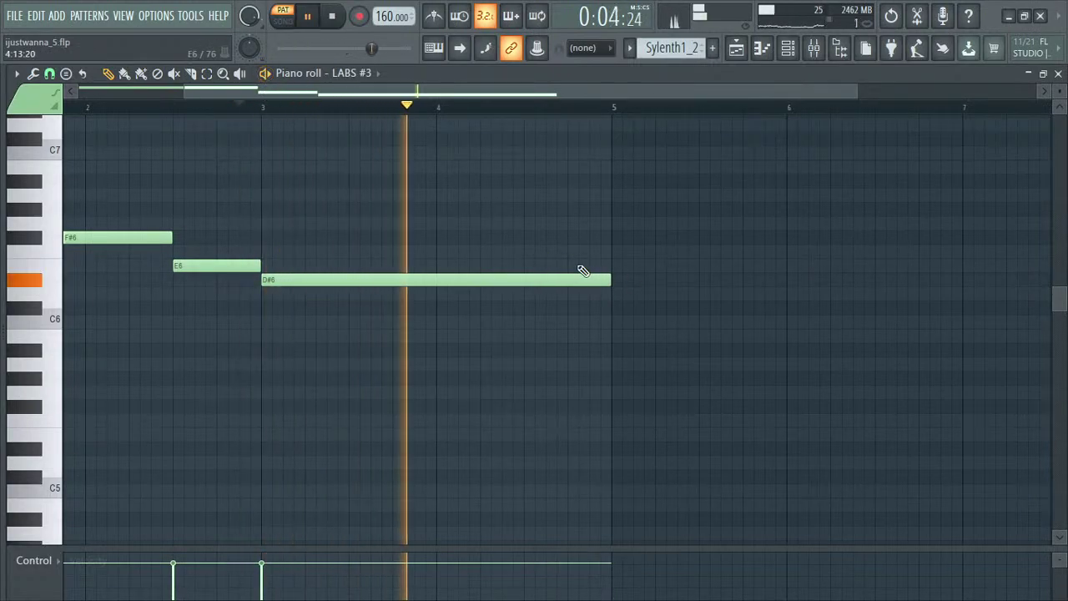
key("space")
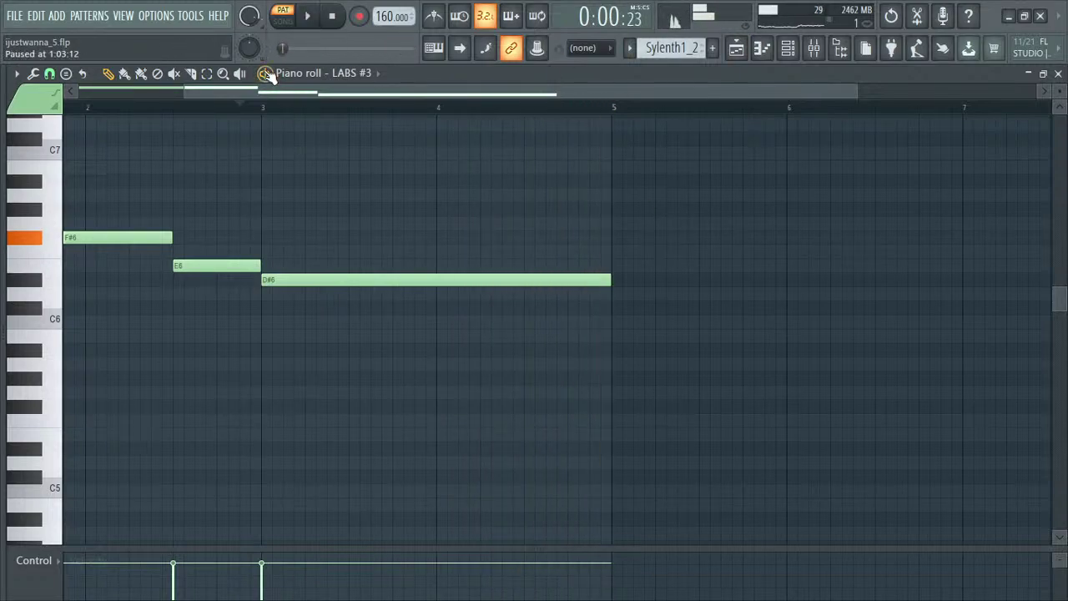
- Switch to the LABS #5 pattern to view its notes, and return to the playlist tracks around bar 9
left_click(788, 47)
left_click(712, 47)
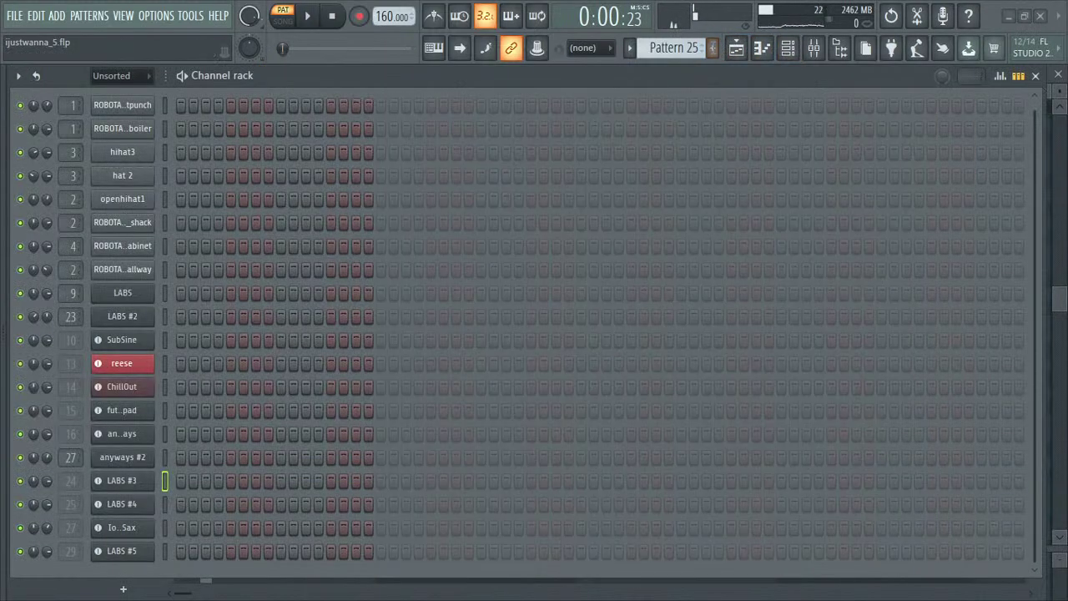
scroll(690, 48, "up", 1)
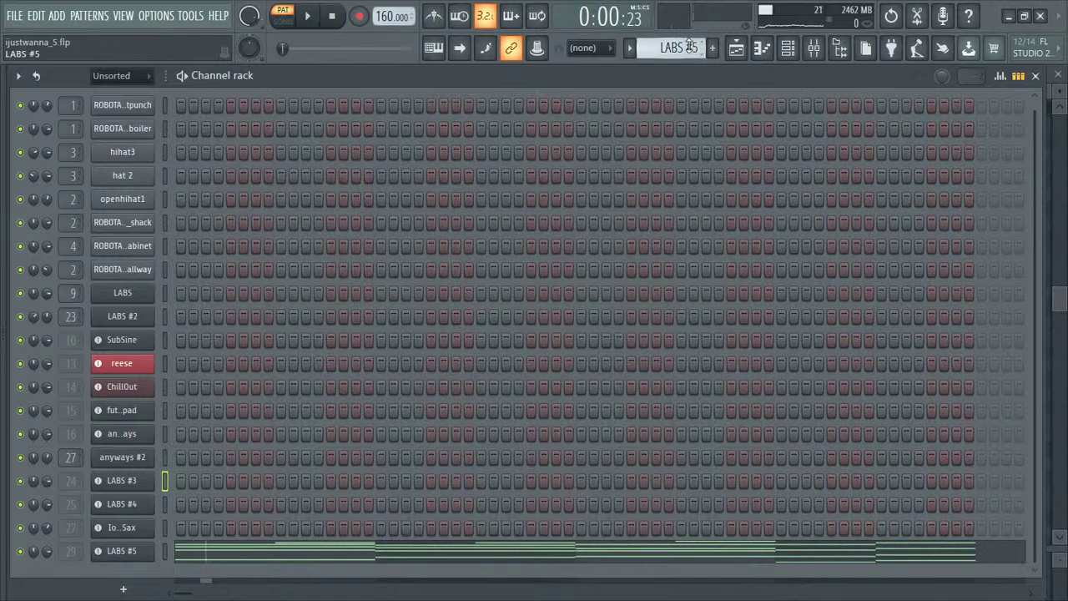
left_click(728, 48)
scroll(411, 285, "down", 4)
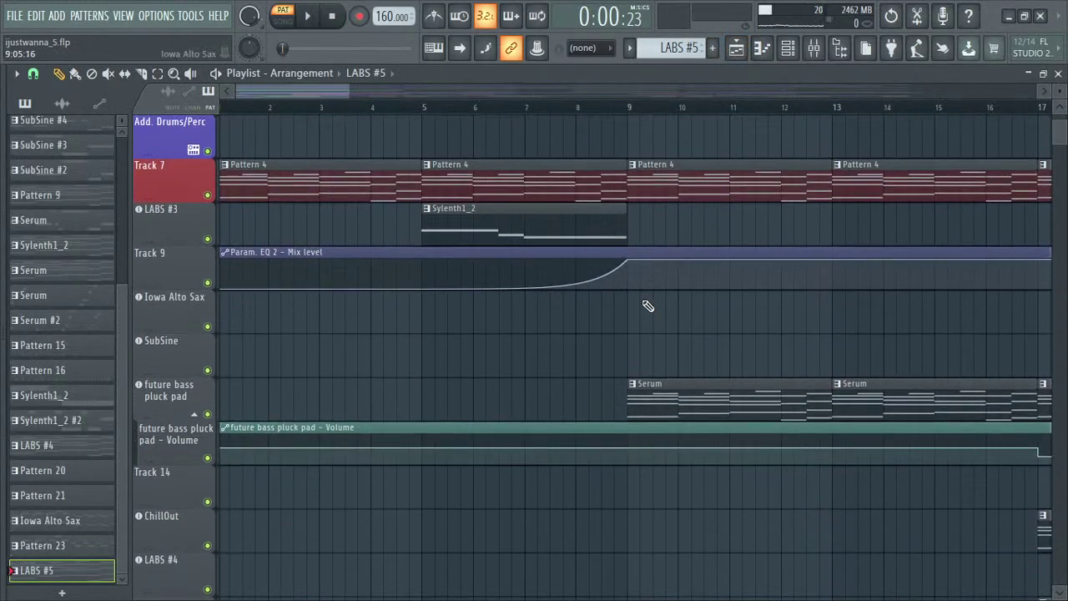
- Play the arrangement from the start until just before bar 9 while looking through the playlist tracks
scroll(644, 305, "up", 4)
key("space")
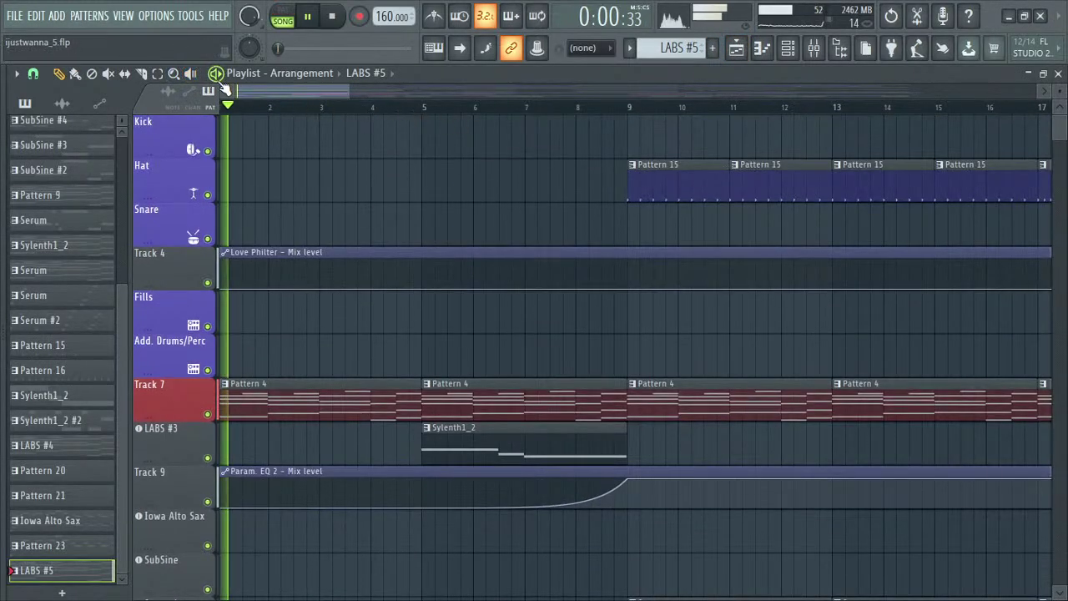
scroll(276, 287, "down", 4)
scroll(281, 296, "down", 8)
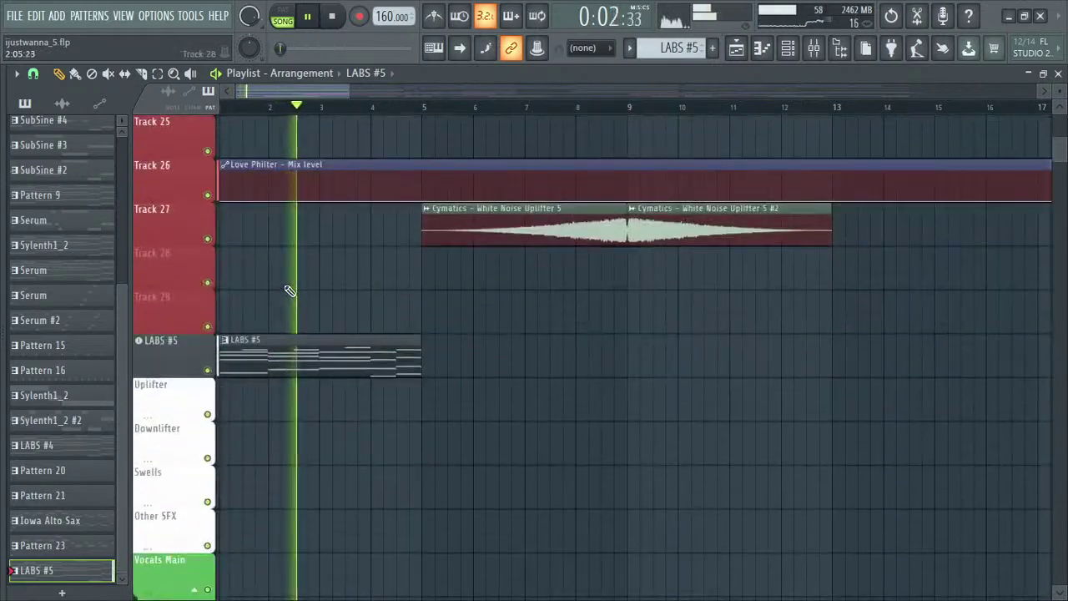
scroll(465, 368, "up", 5)
scroll(466, 369, "up", 7)
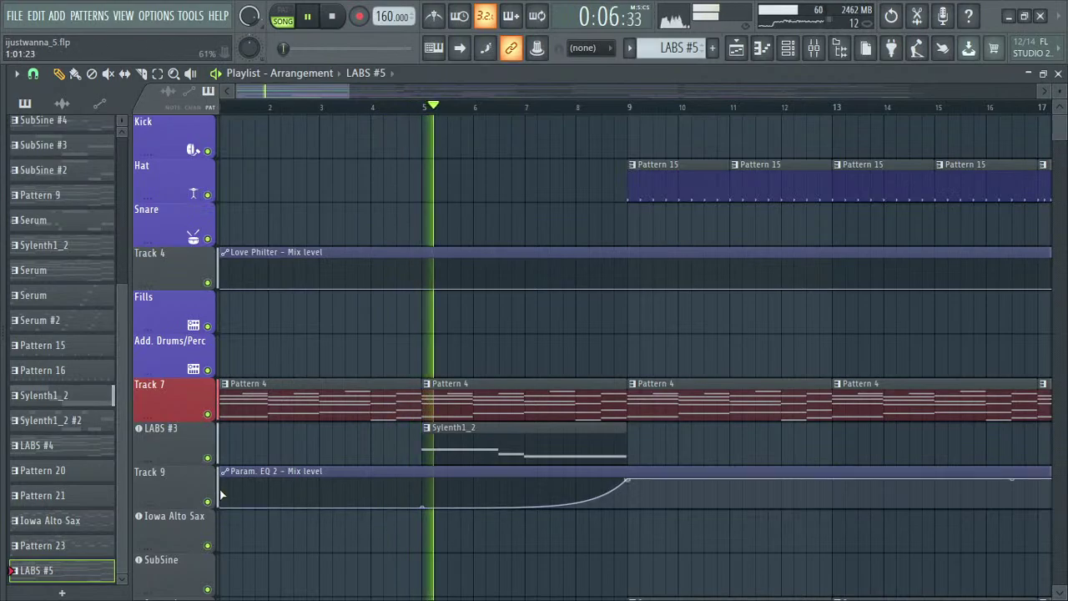
scroll(496, 476, "down", 6)
scroll(488, 463, "down", 3)
scroll(467, 334, "up", 2)
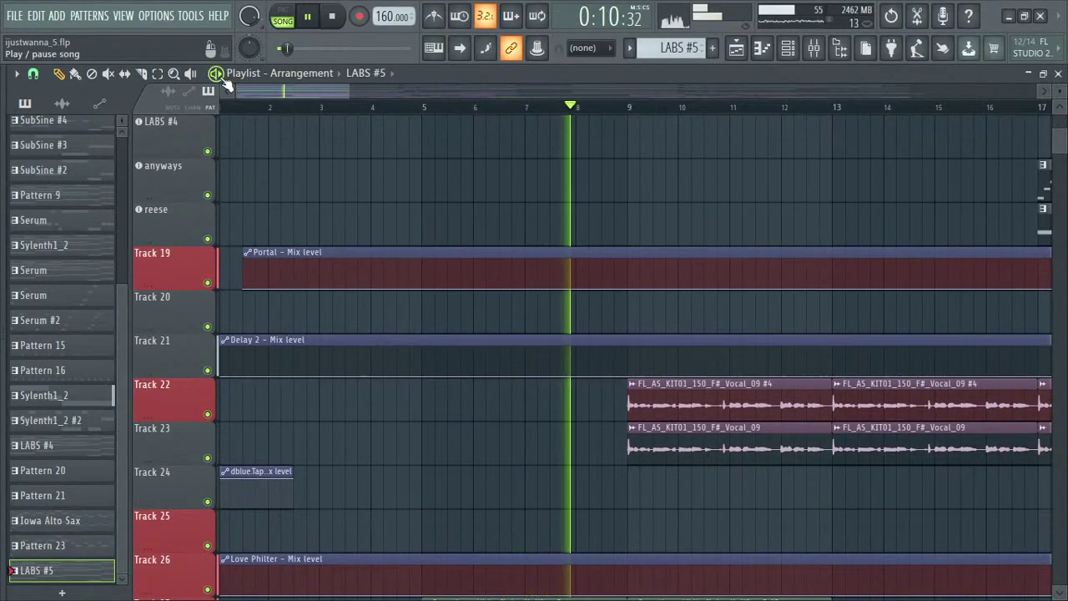
key("space")
scroll(698, 303, "up", 6)
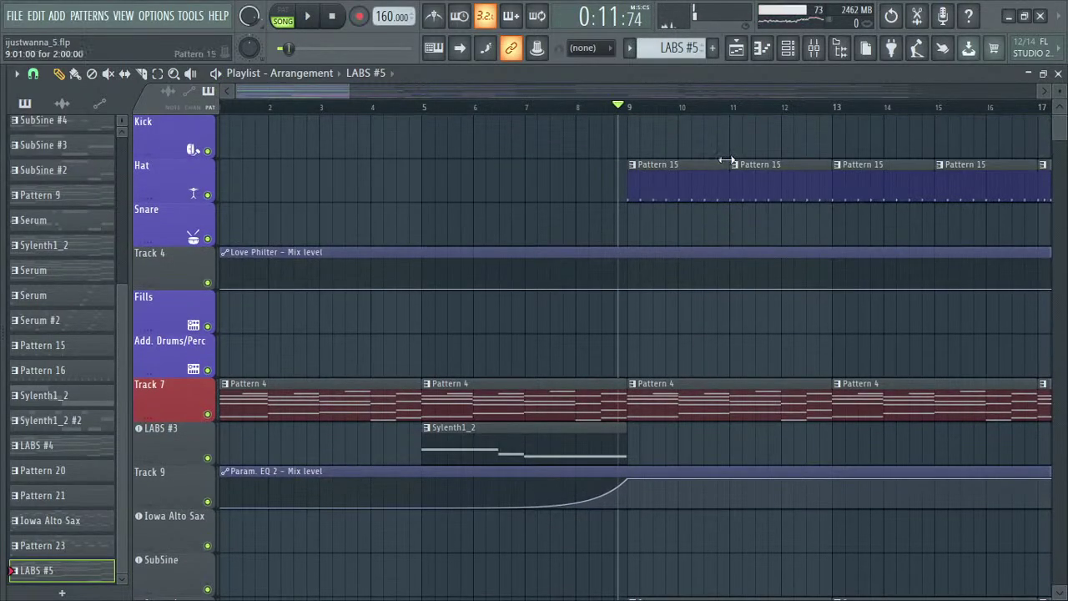
- Examine the layers that enter at bar 9, from the hats and Serum chords to the vocal samples and uplifters
scroll(687, 250, "down", 5)
scroll(682, 239, "up", 1)
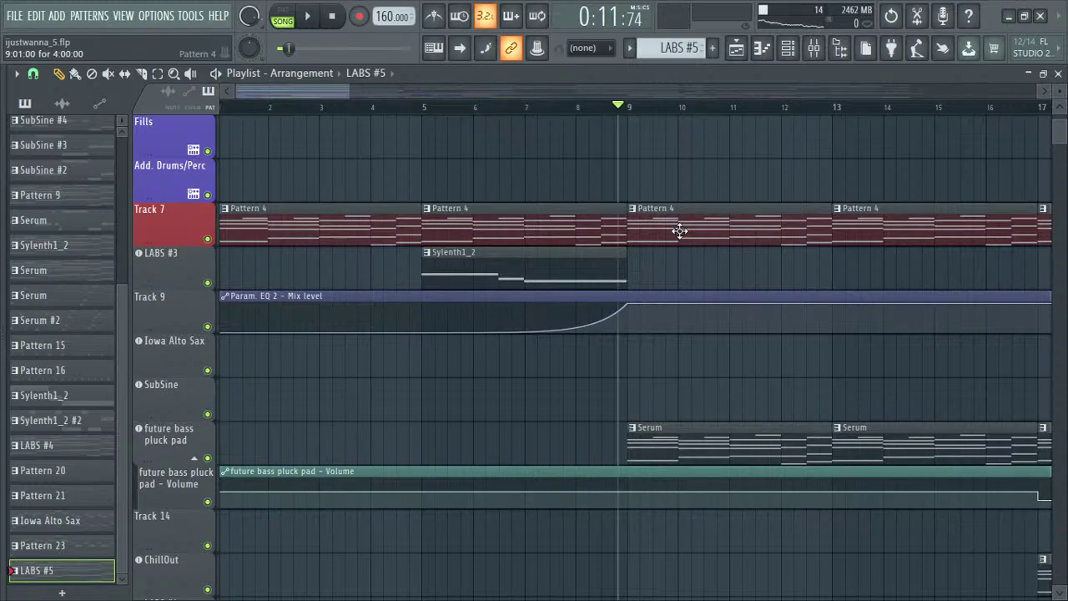
scroll(679, 231, "up", 4)
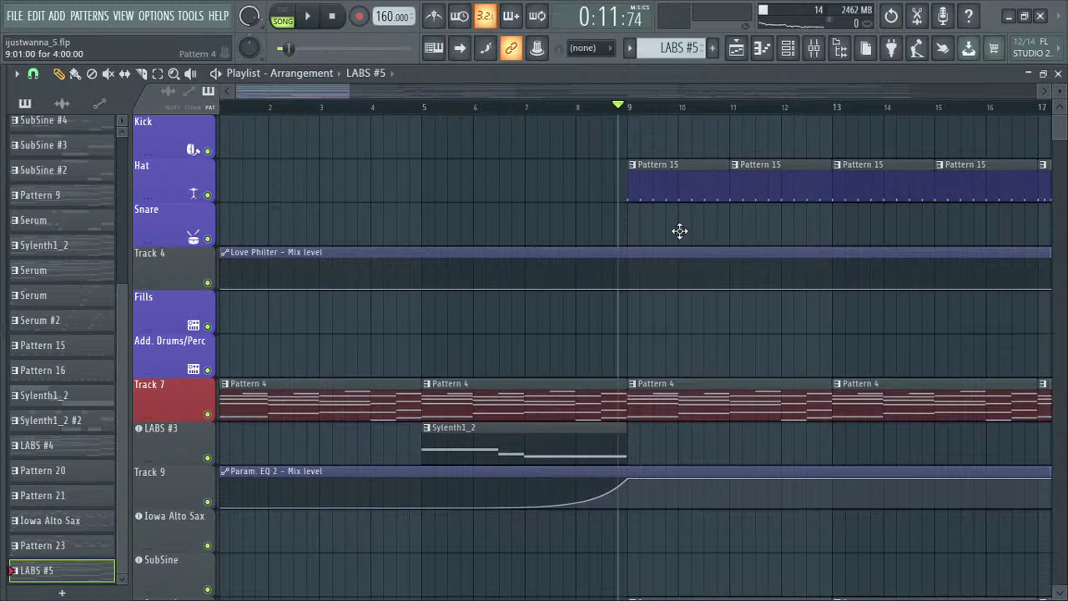
scroll(679, 232, "down", 4)
scroll(680, 231, "up", 4)
scroll(680, 231, "down", 19)
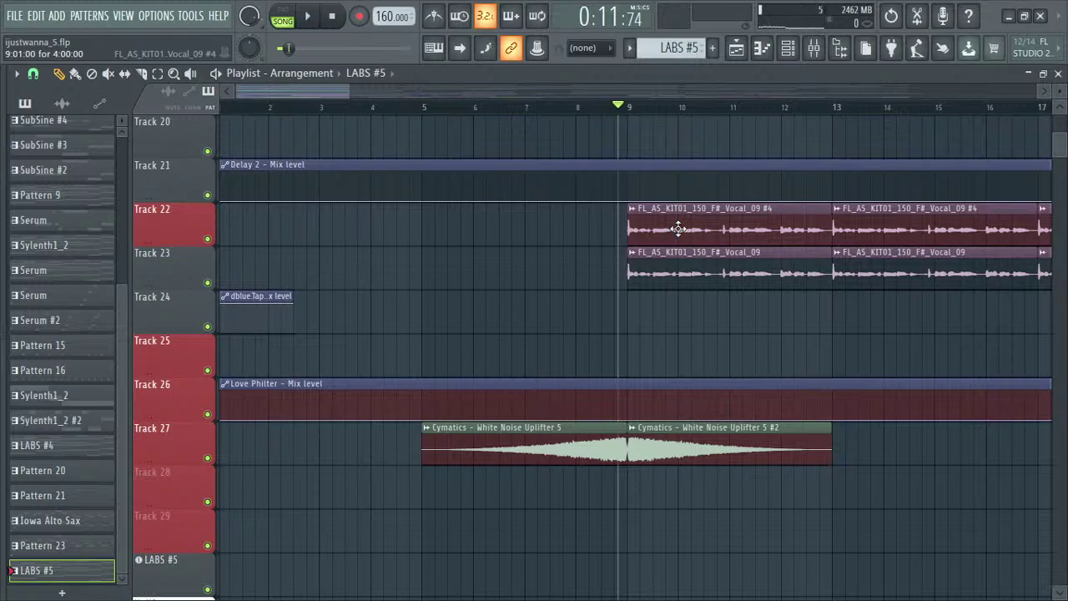
scroll(677, 229, "up", 3)
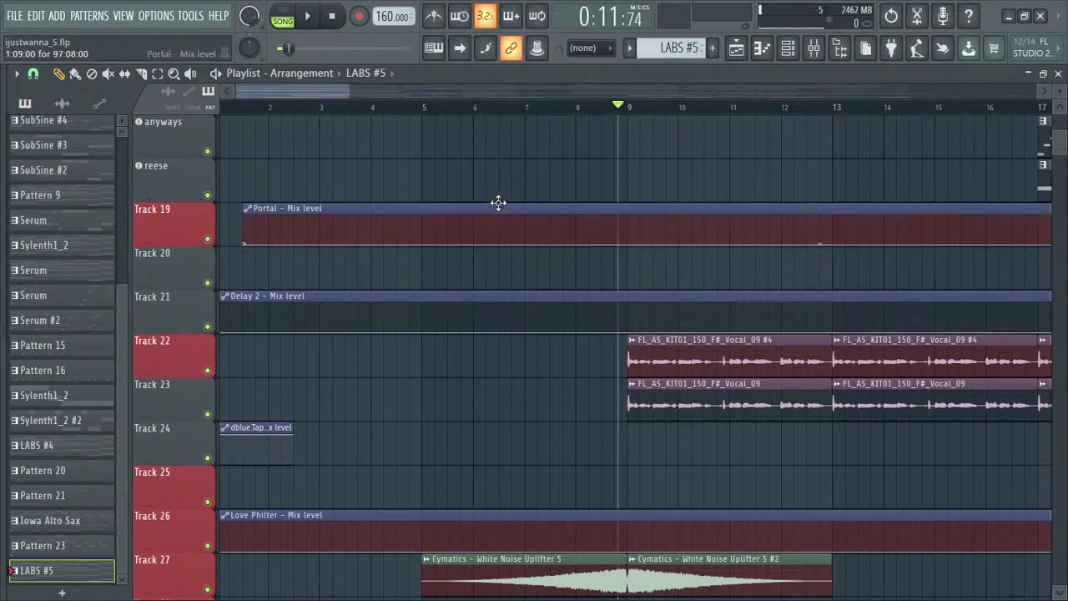
scroll(667, 232, "up", 5)
scroll(658, 234, "up", 5)
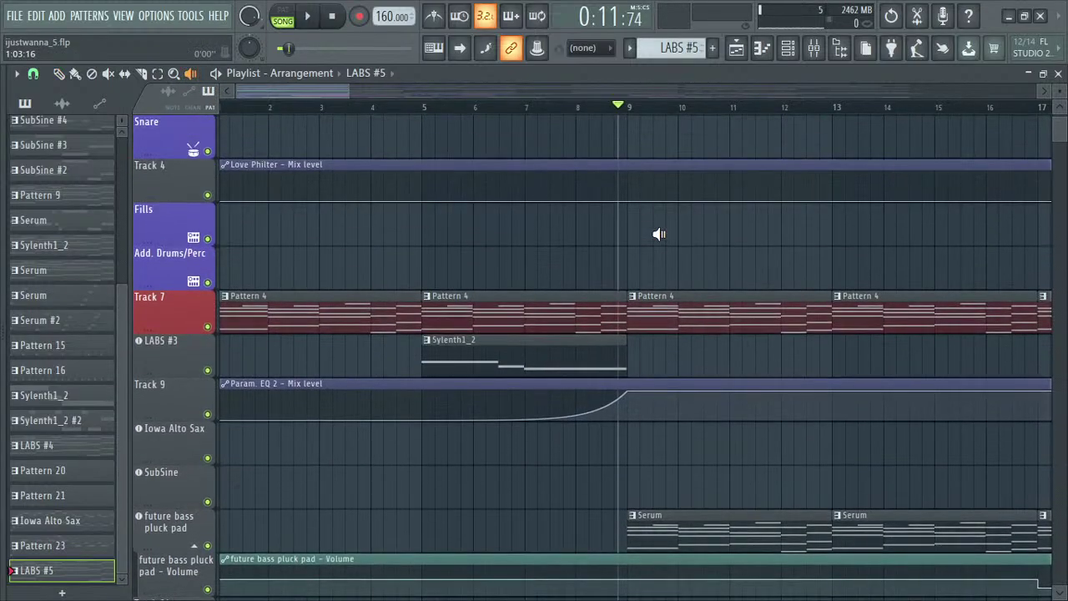
scroll(658, 235, "down", 13)
scroll(659, 359, "down", 3)
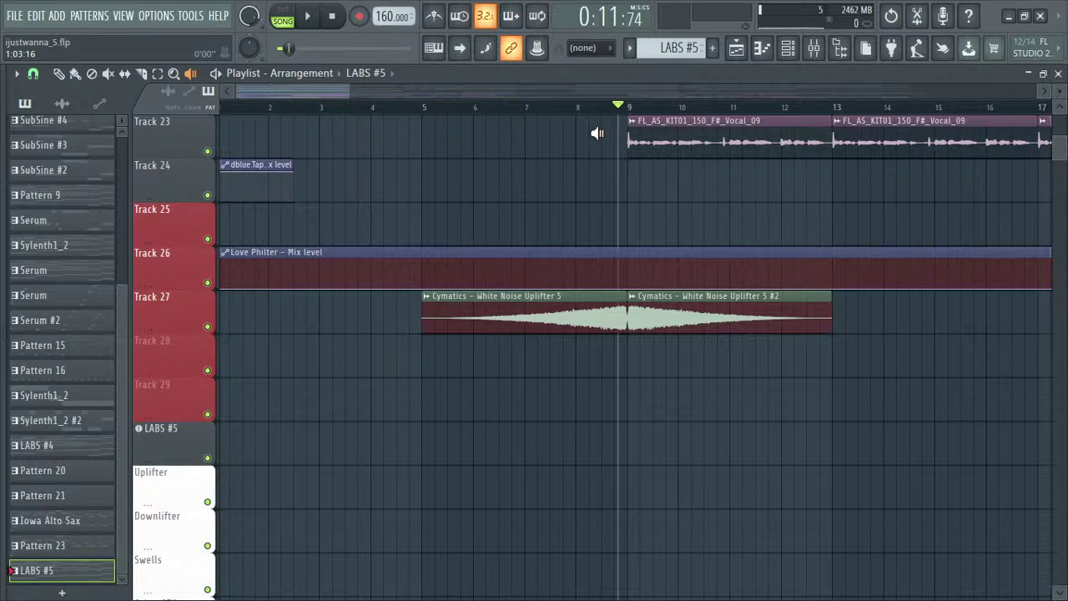
scroll(605, 135, "up", 4)
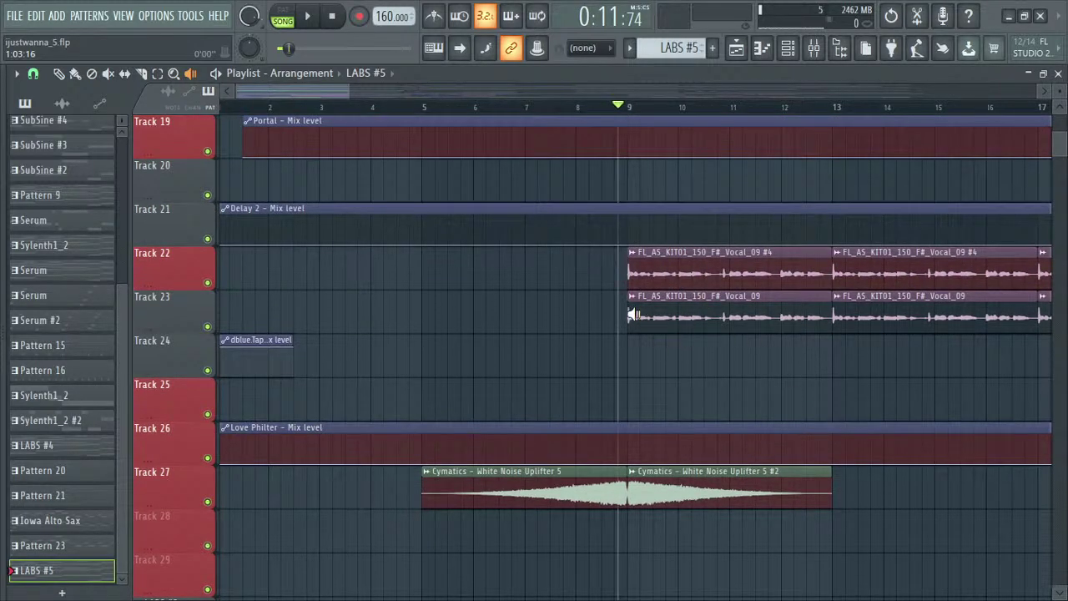
scroll(584, 209, "up", 10)
scroll(626, 231, "down", 6)
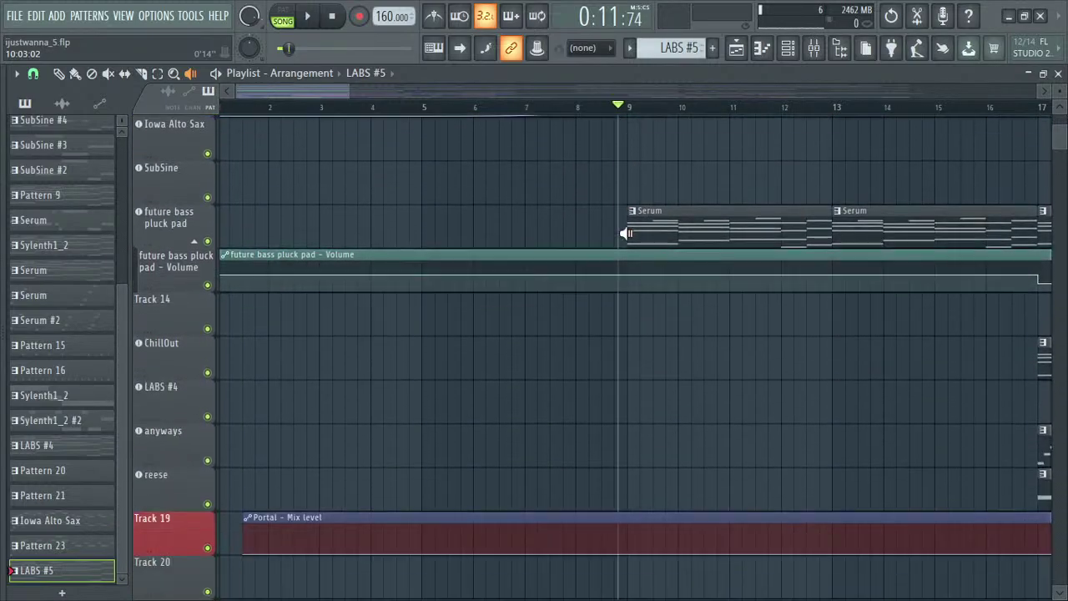
- Audition the vocal sample clip on Track 23 on its own from its start at bar 9
scroll(626, 233, "down", 5)
left_click(650, 226)
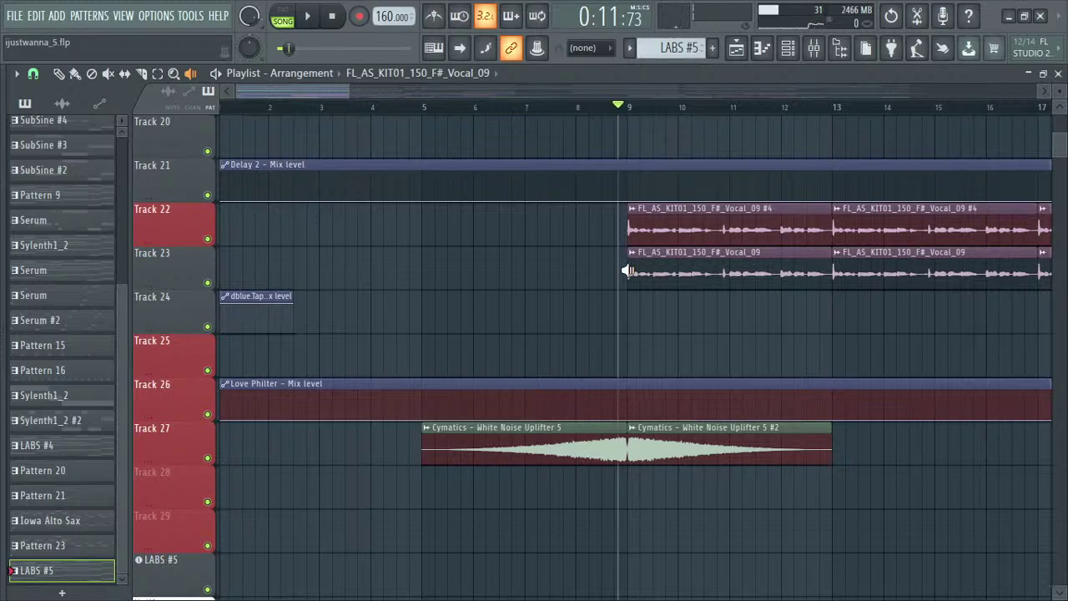
left_click_drag(628, 271, 632, 271)
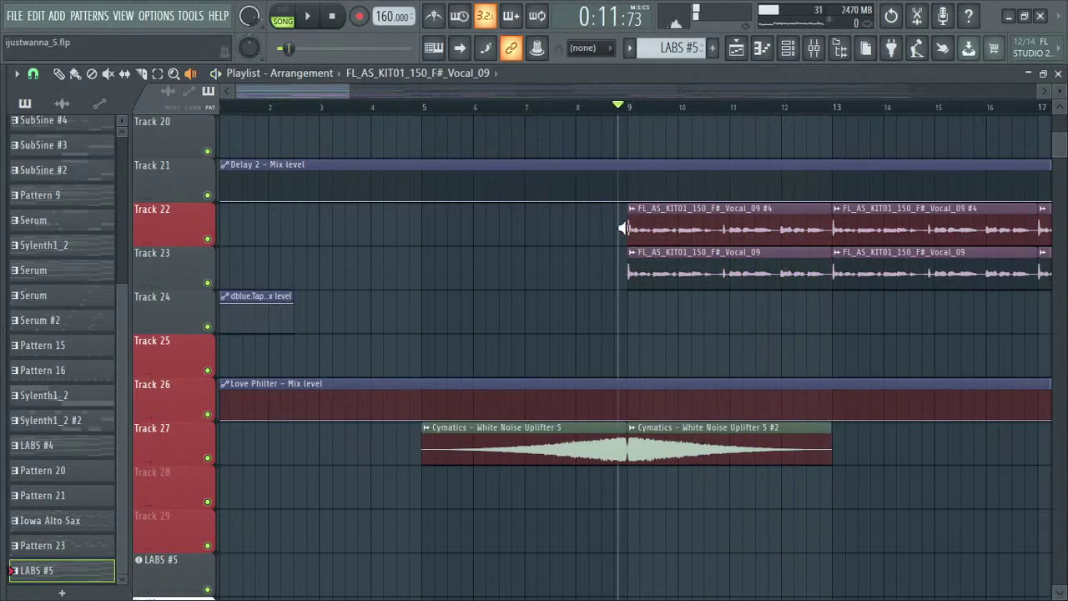
scroll(617, 292, "up", 5)
scroll(618, 292, "down", 4)
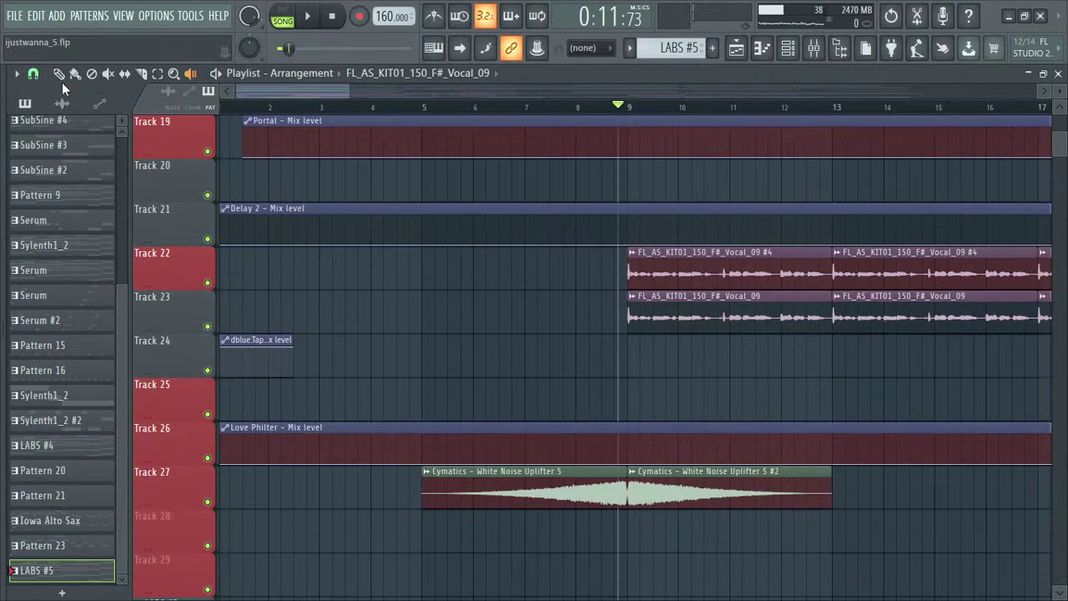
- Open the sample settings of the Track 23 vocal clip and inspect its effects on the high vocaks mixer channel
double_click(686, 322)
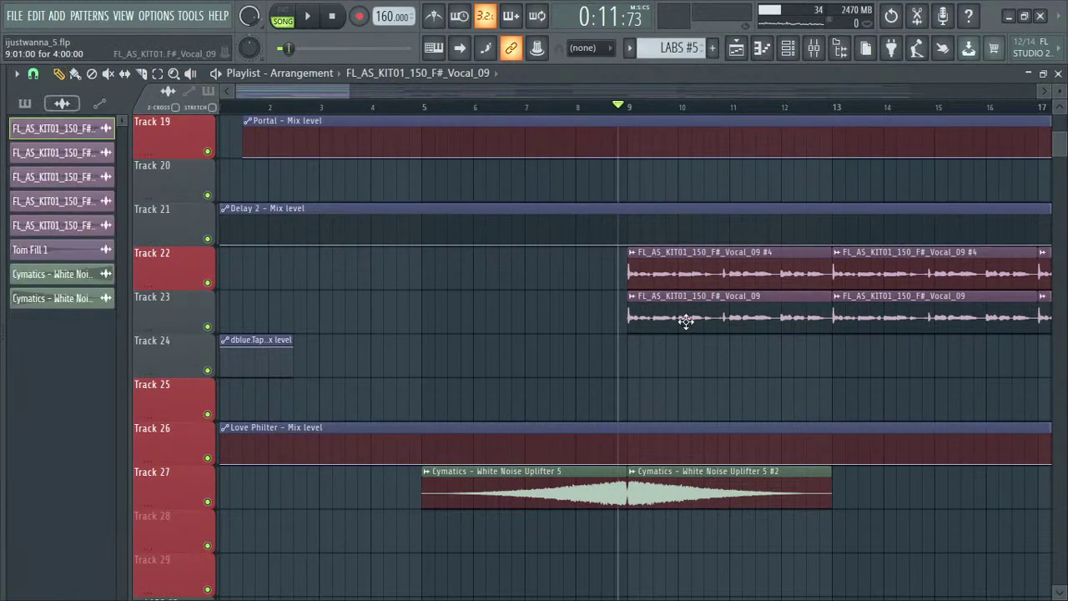
left_click(498, 210)
left_click(821, 51)
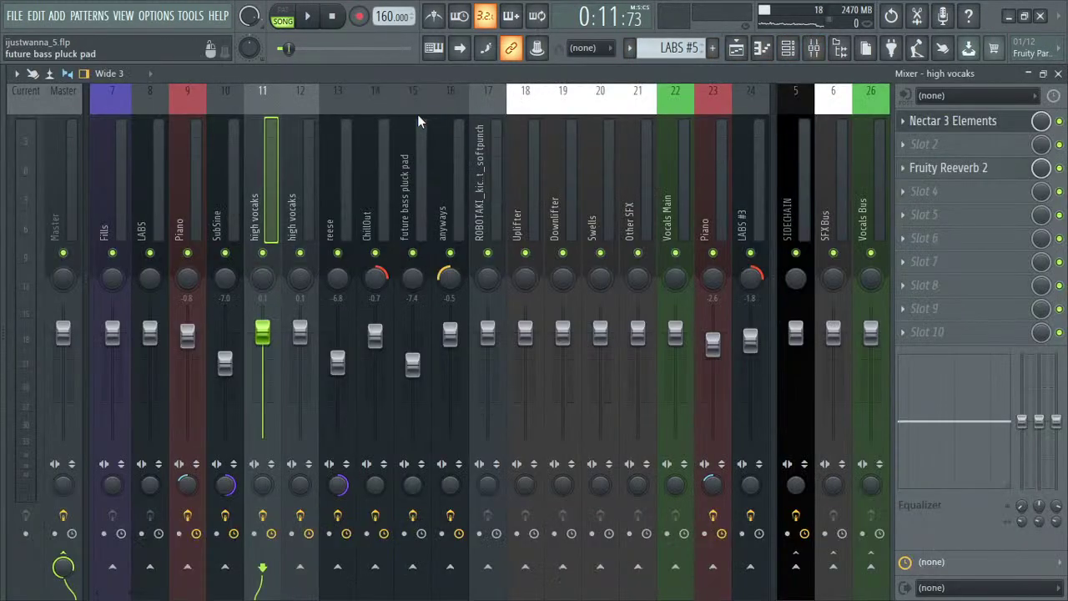
- Return to the playlist and audition the FL_AS_KIT01_150_F#_Vocal_09 #4 clip on Track 22 on its own
left_click(736, 49)
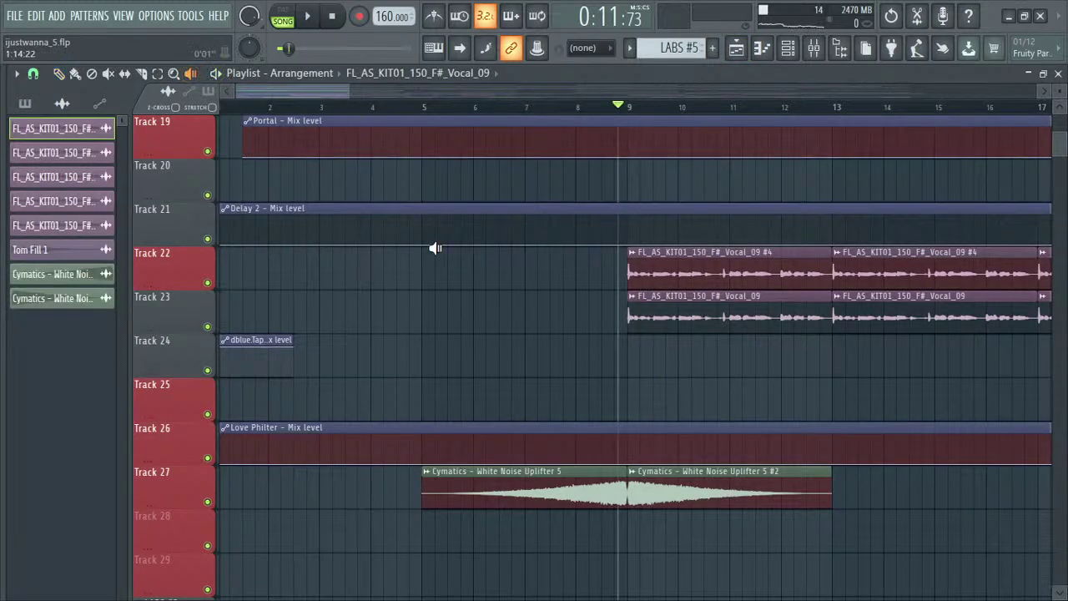
left_click(627, 265)
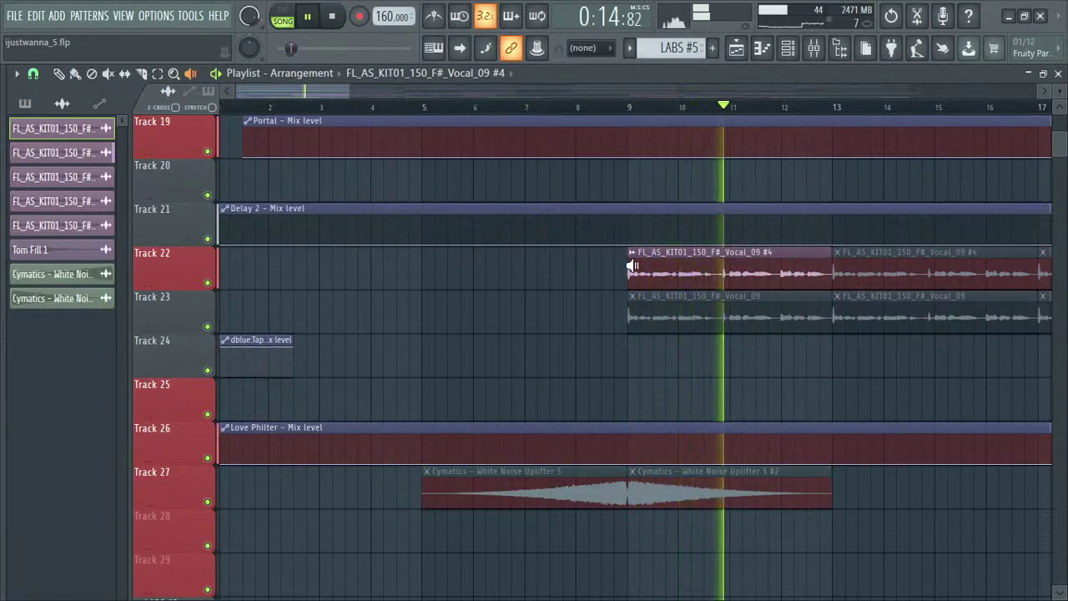
left_click_drag(631, 265, 632, 266)
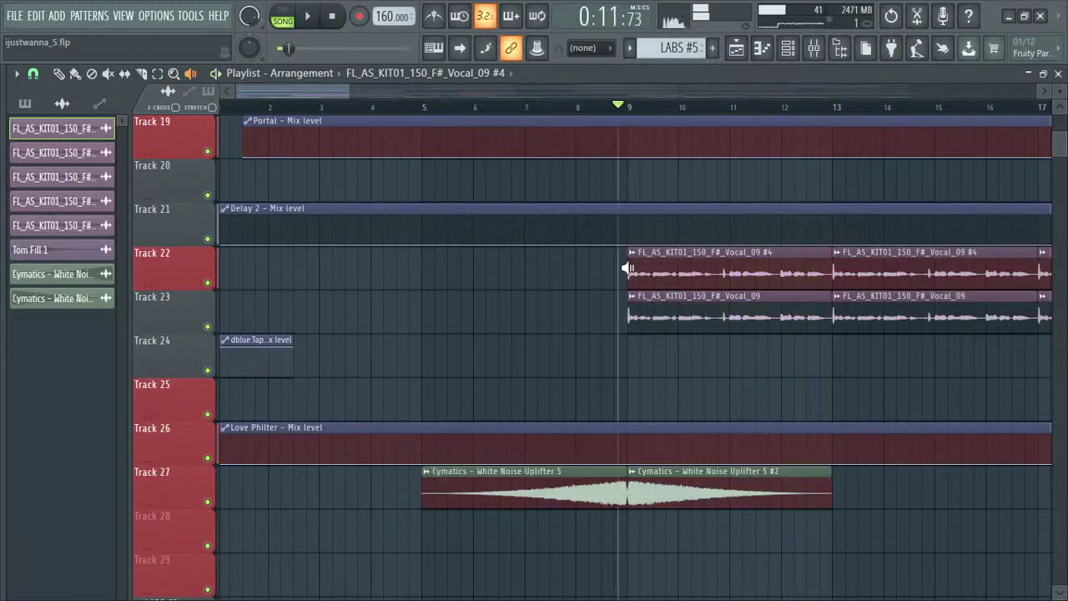
- Solo Tracks 22 and 23 together and play both vocal layers from just before bar 9
left_click(207, 282, "ctrl")
left_click(207, 327)
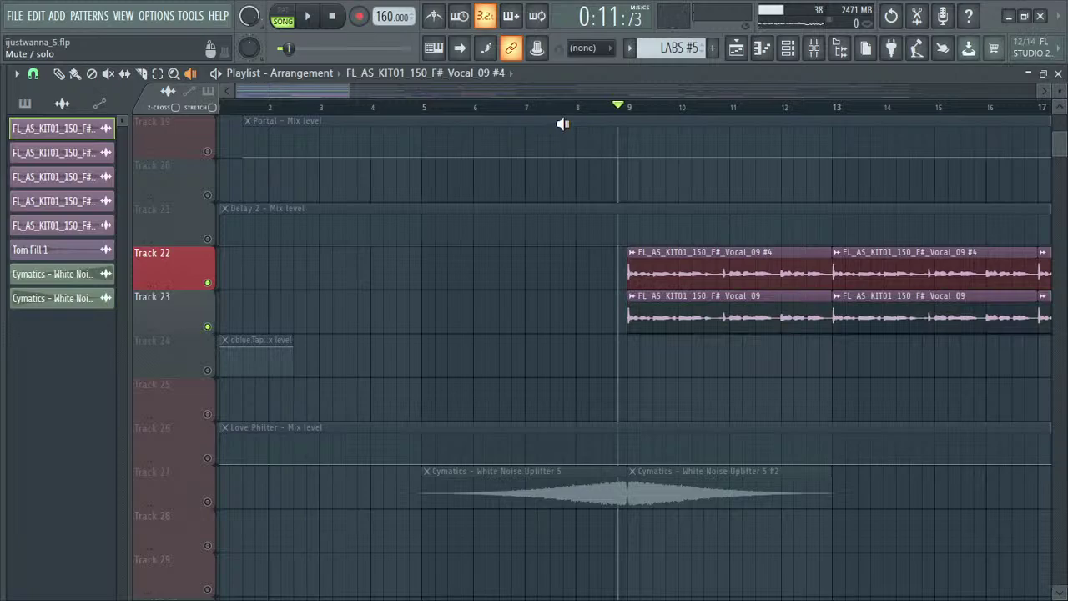
left_click(609, 108)
left_click(216, 73)
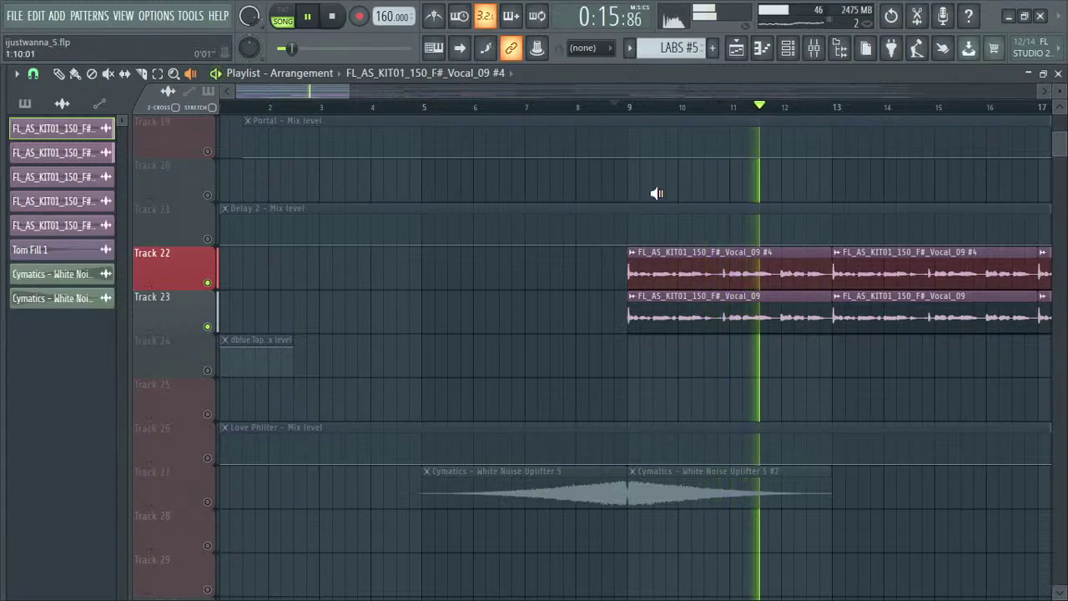
left_click(216, 73)
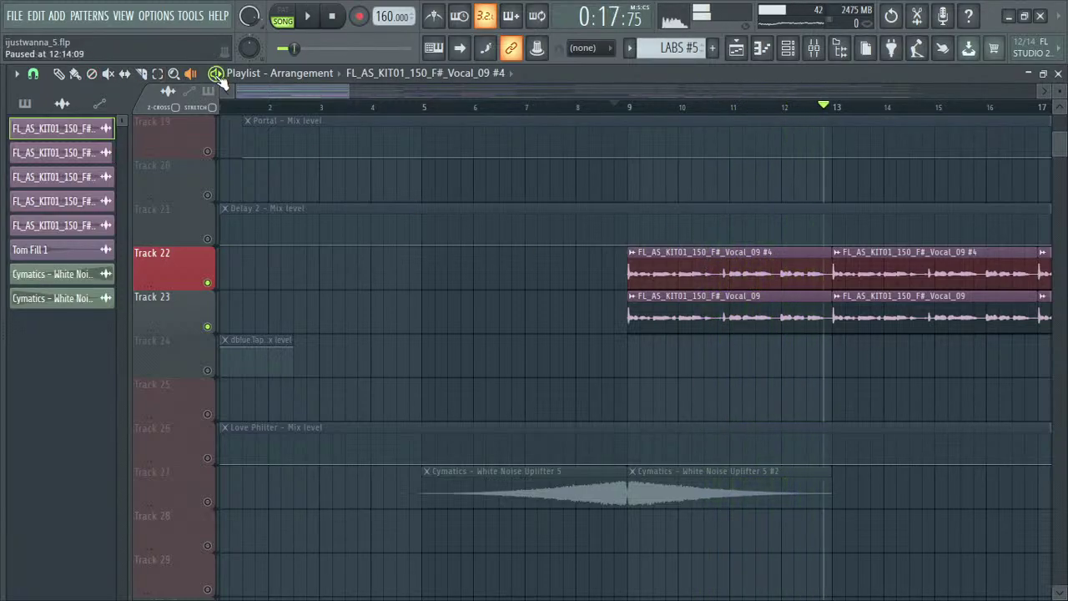
- Unmute all the other playlist tracks and look over the arrangement up to the drum tracks
scroll(167, 125, "up", 3)
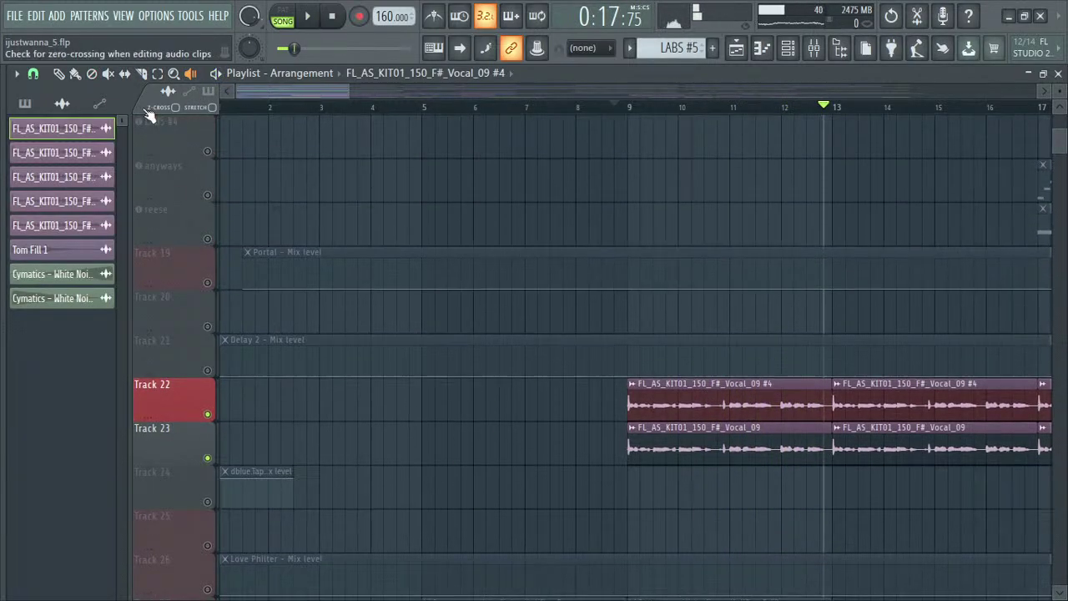
right_click(209, 460)
right_click(209, 459)
scroll(750, 387, "up", 1)
scroll(637, 334, "down", 10)
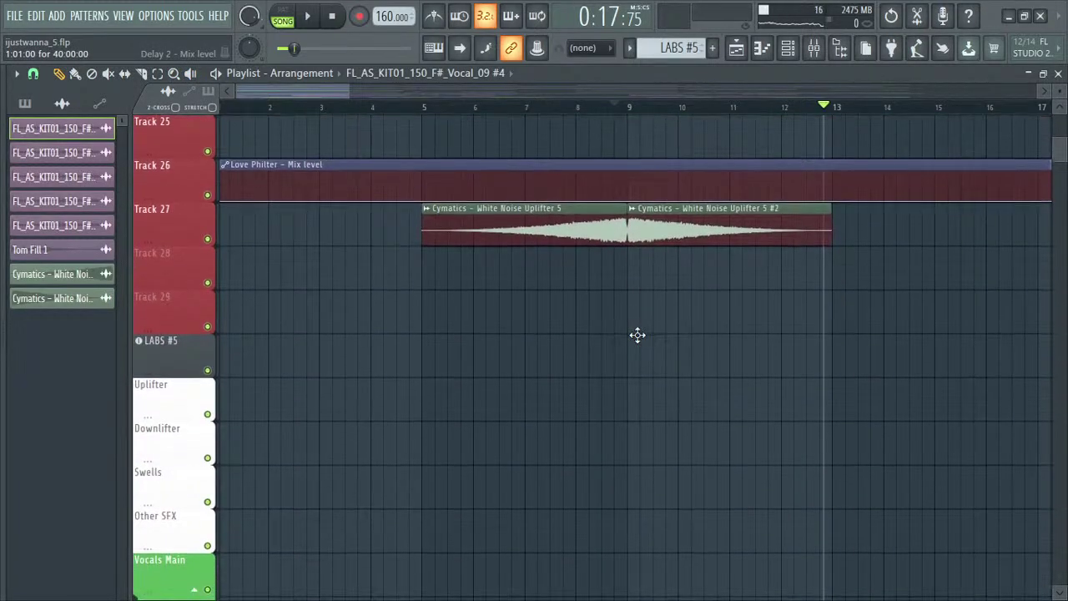
scroll(638, 335, "up", 15)
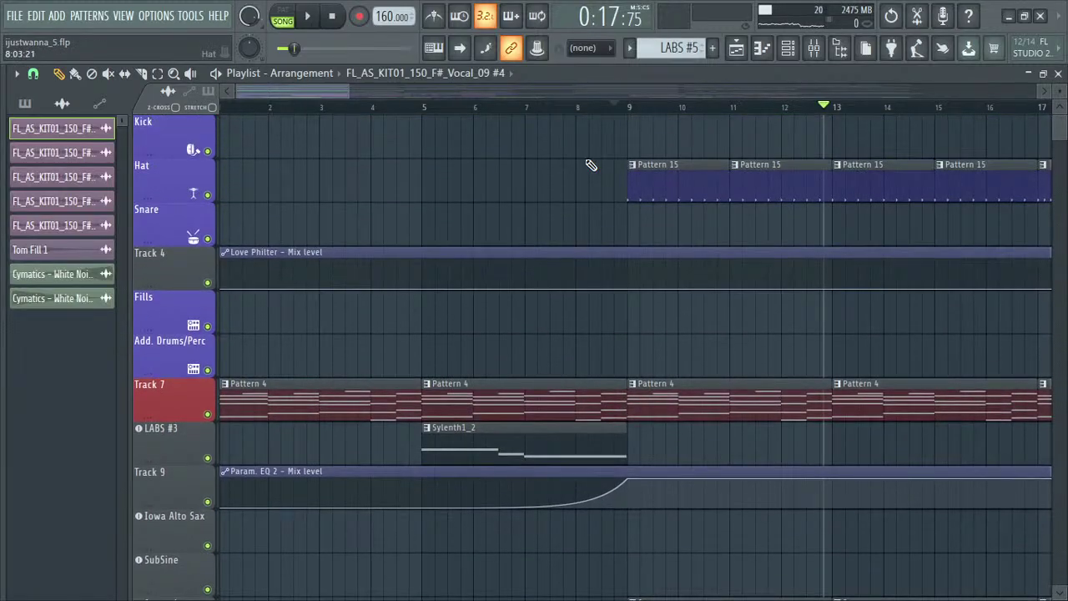
- Show bars 5 to 20 of the playlist and audition the first Pattern 15 clip on the Hat track
left_click(549, 107)
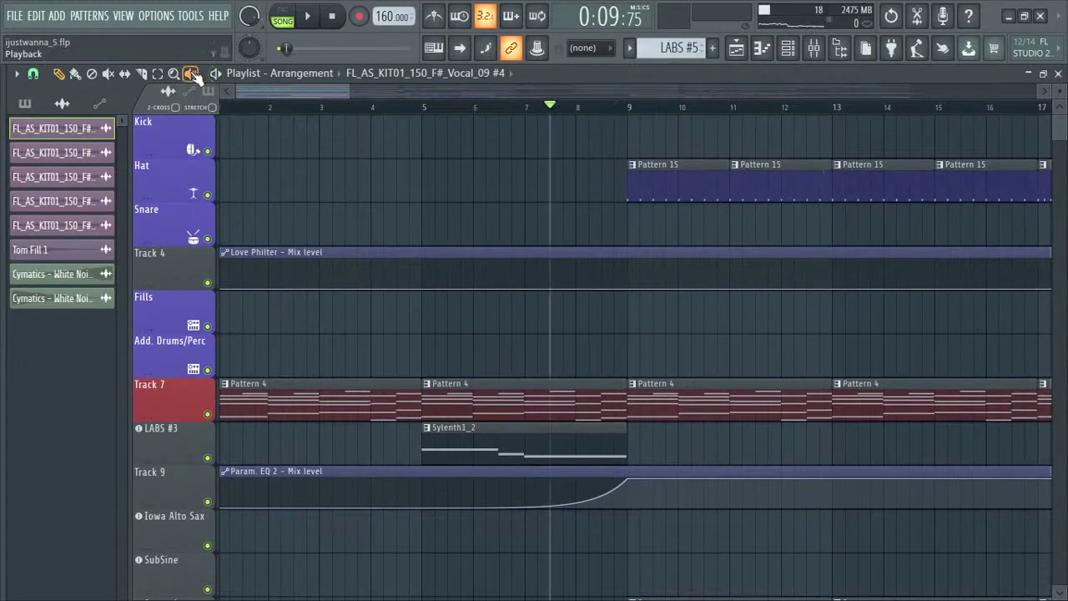
left_click_drag(252, 87, 280, 122)
scroll(417, 236, "down", 3)
scroll(436, 222, "up", 3)
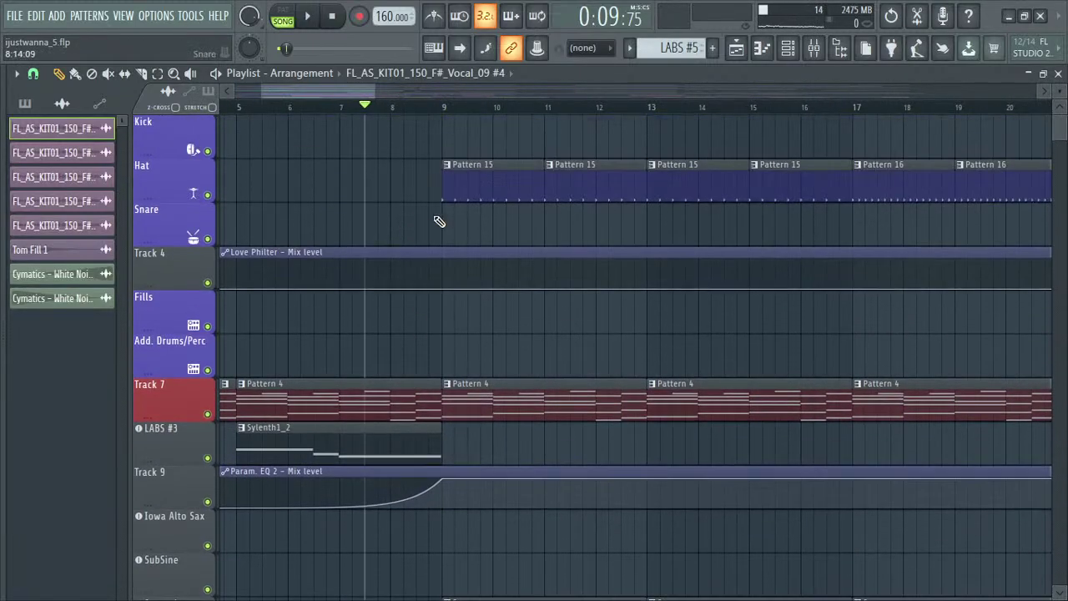
left_click(190, 73)
left_click(476, 191)
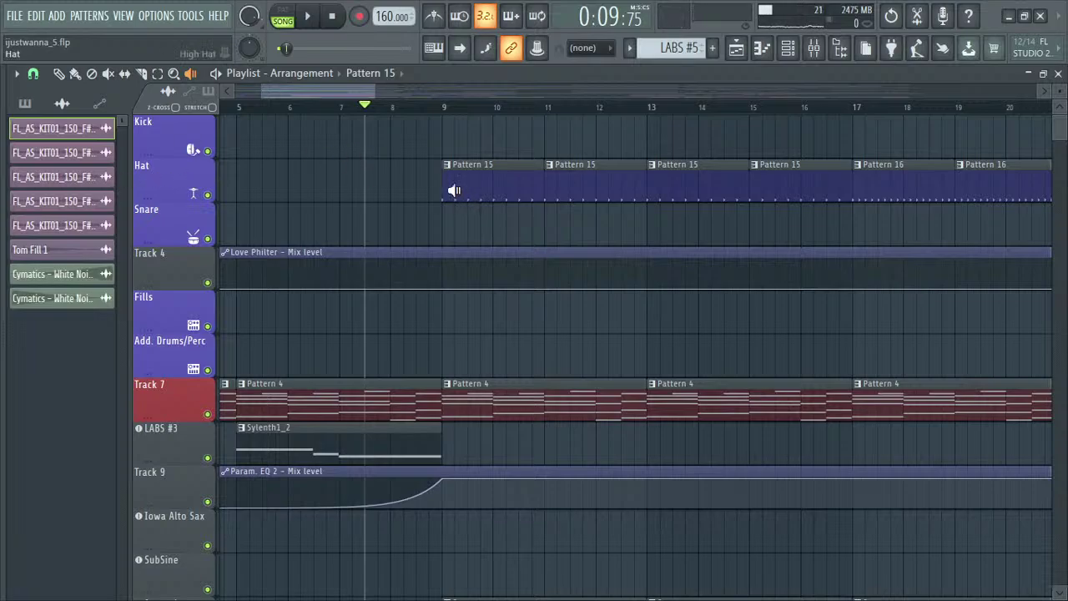
left_click_drag(454, 190, 406, 114)
- Open the future bass pluck pad instrument and examine its effects page and oscillator page
scroll(443, 419, "down", 6)
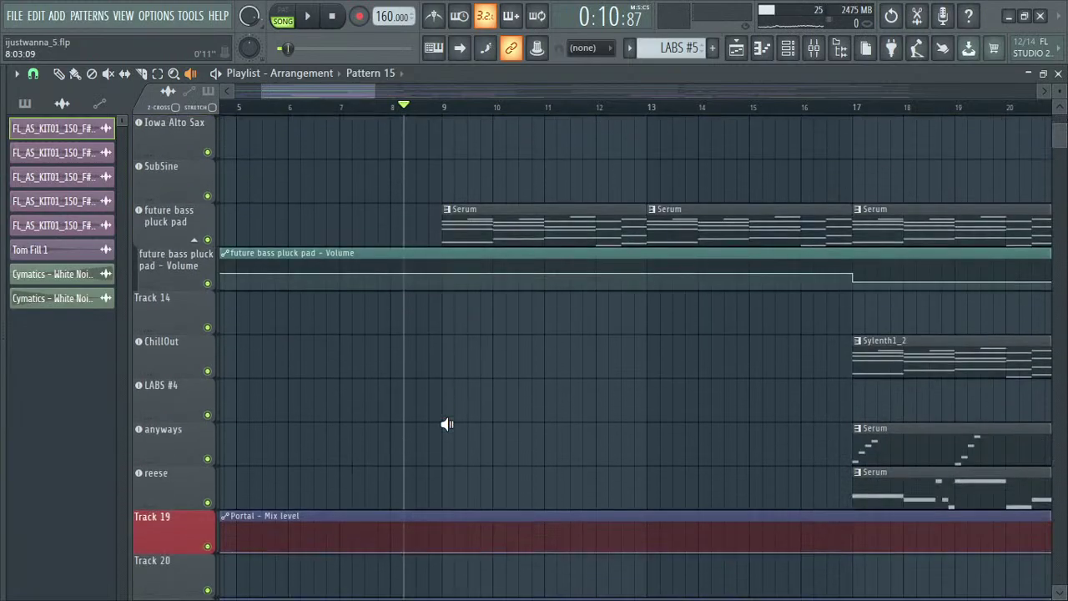
scroll(446, 424, "down", 10)
scroll(443, 414, "up", 6)
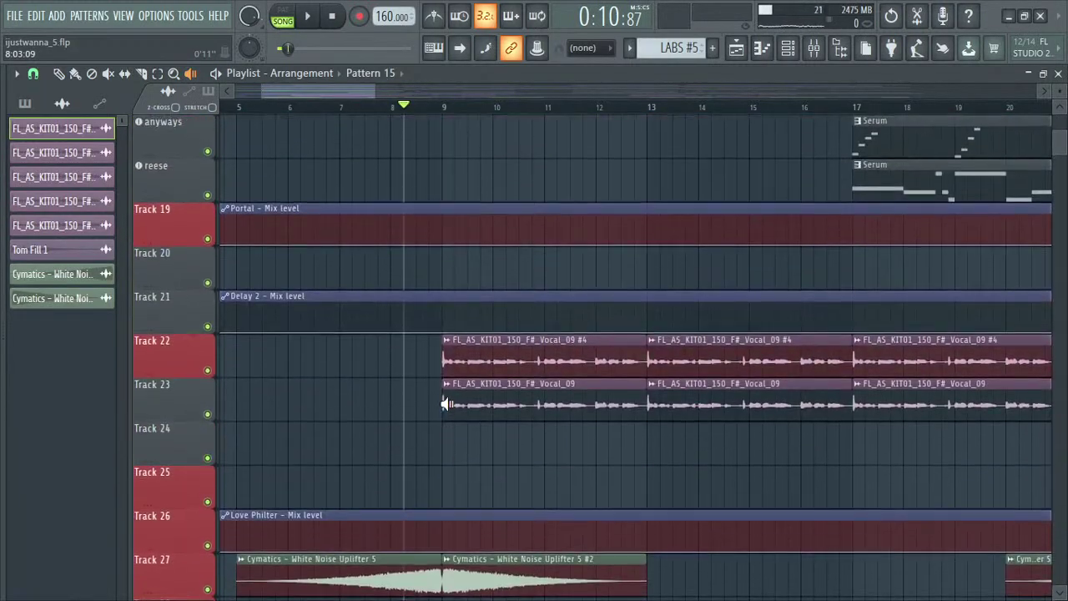
scroll(477, 410, "up", 1)
scroll(434, 334, "up", 8)
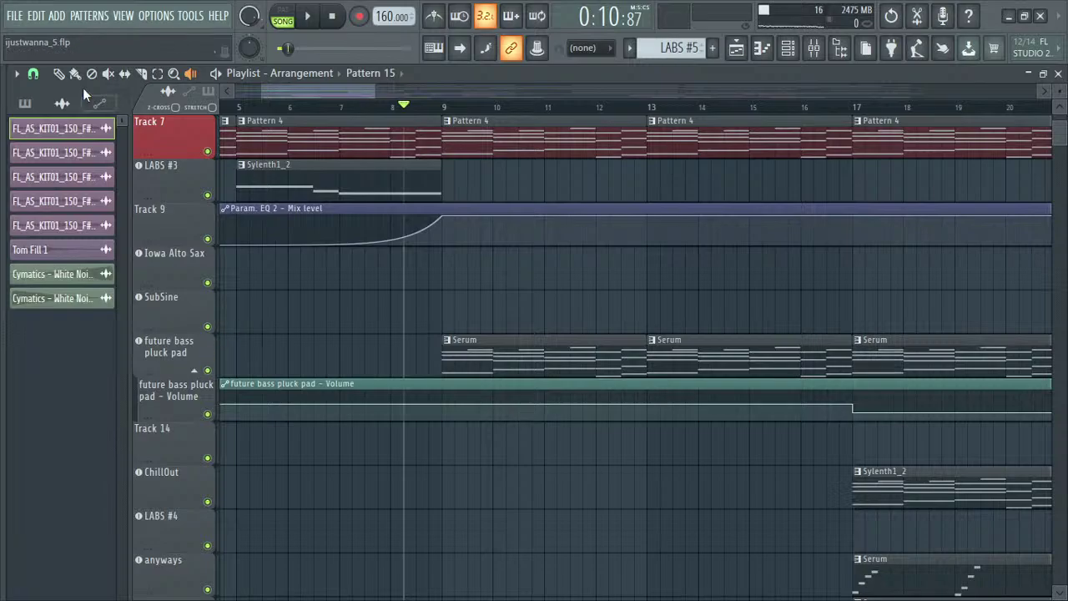
left_click(158, 342)
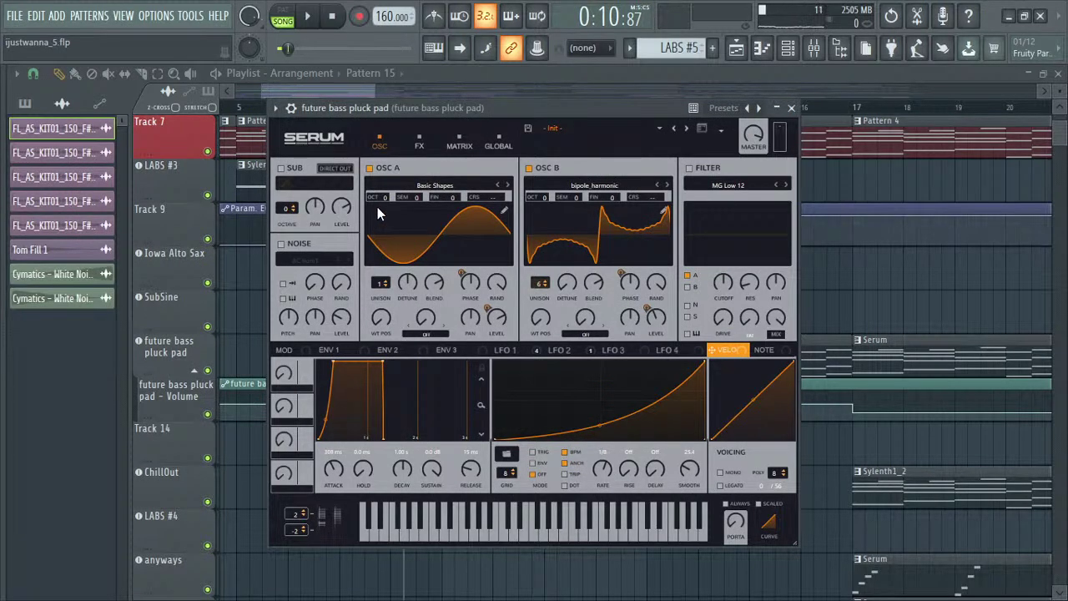
left_click(418, 140)
left_click(389, 139)
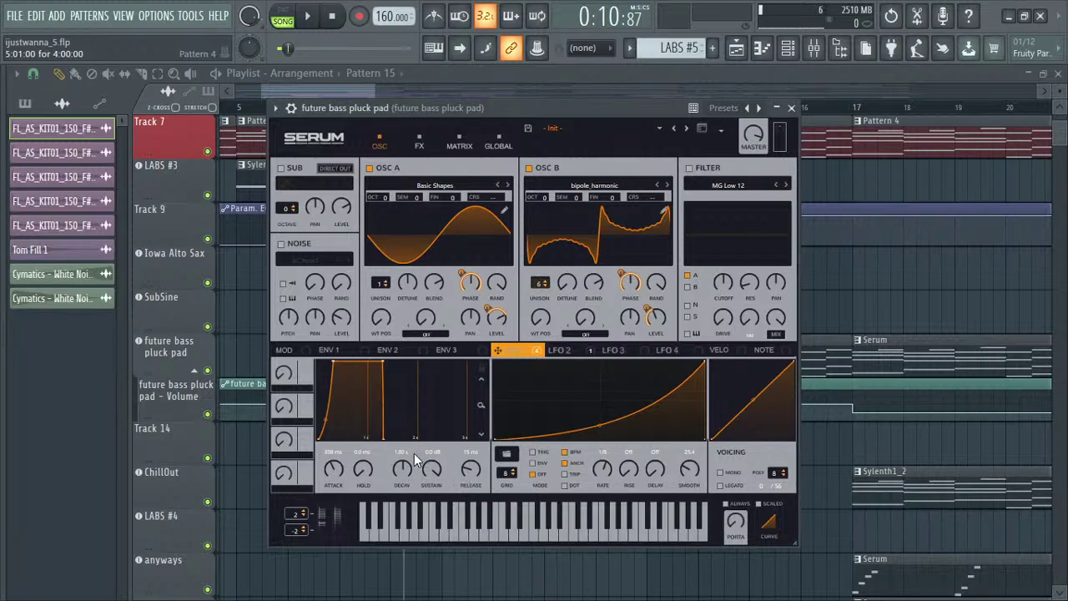
- Compare the future bass pluck pad's effects page with its oscillator page and close the instrument
left_click(420, 143)
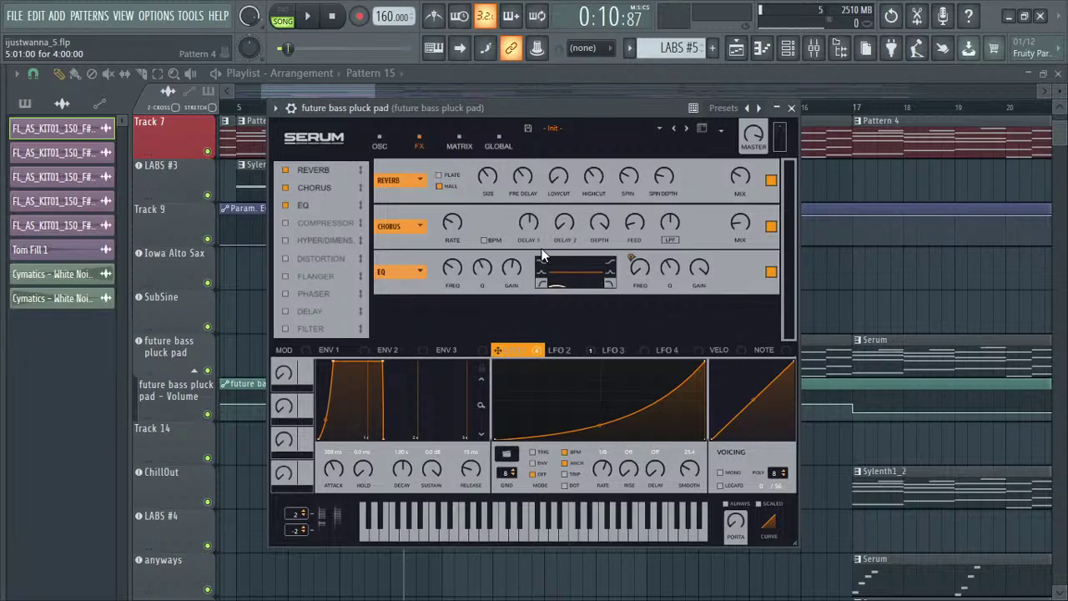
left_click(384, 144)
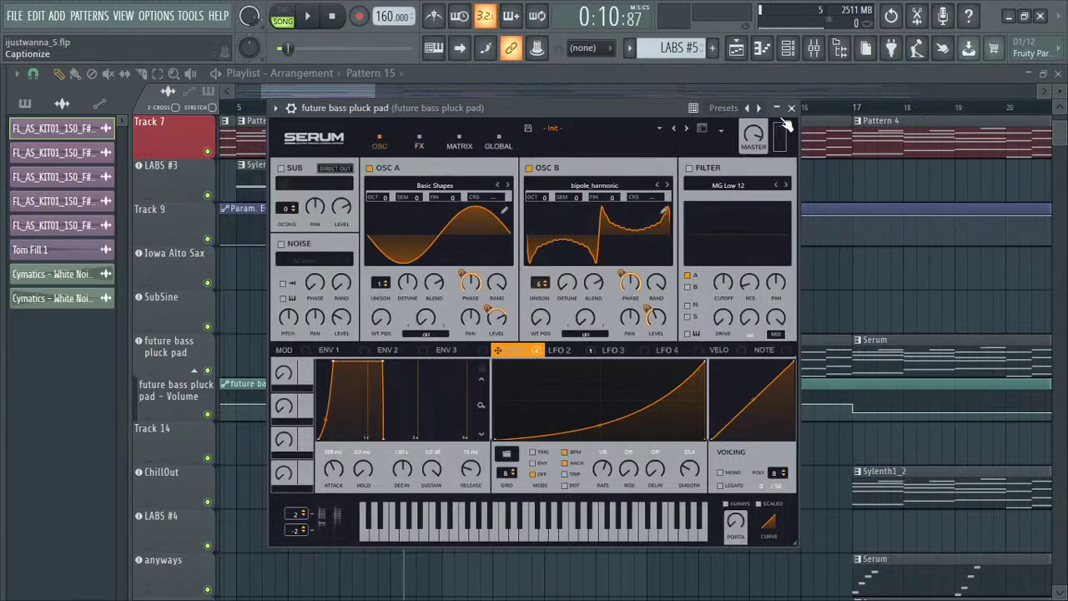
left_click(791, 107)
- Look over the future bass pluck pad instrument from the channel rack and play its pattern on its own
left_click(788, 48)
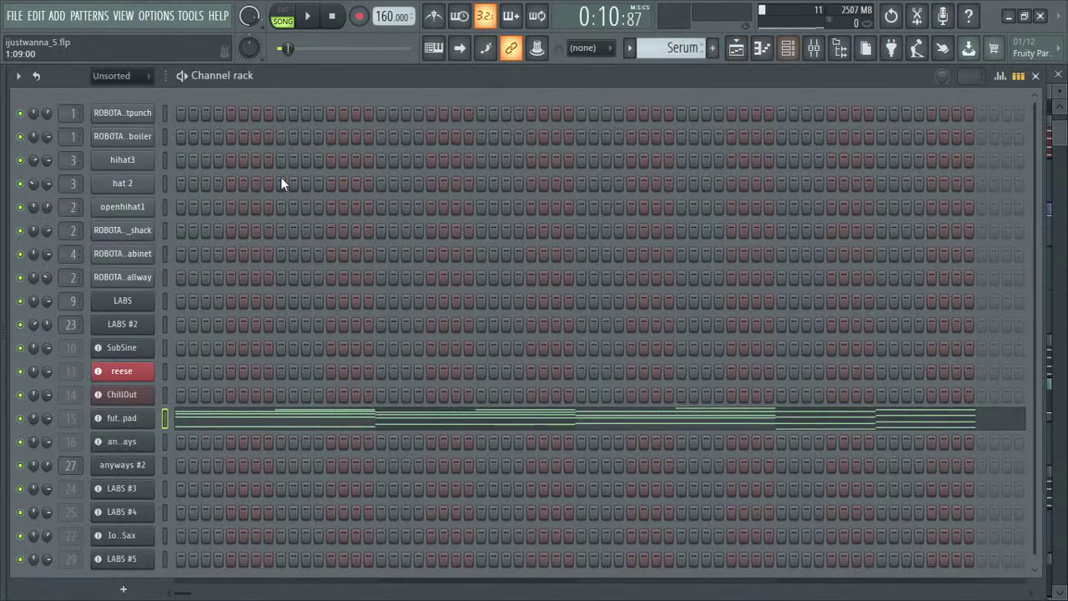
left_click(125, 418)
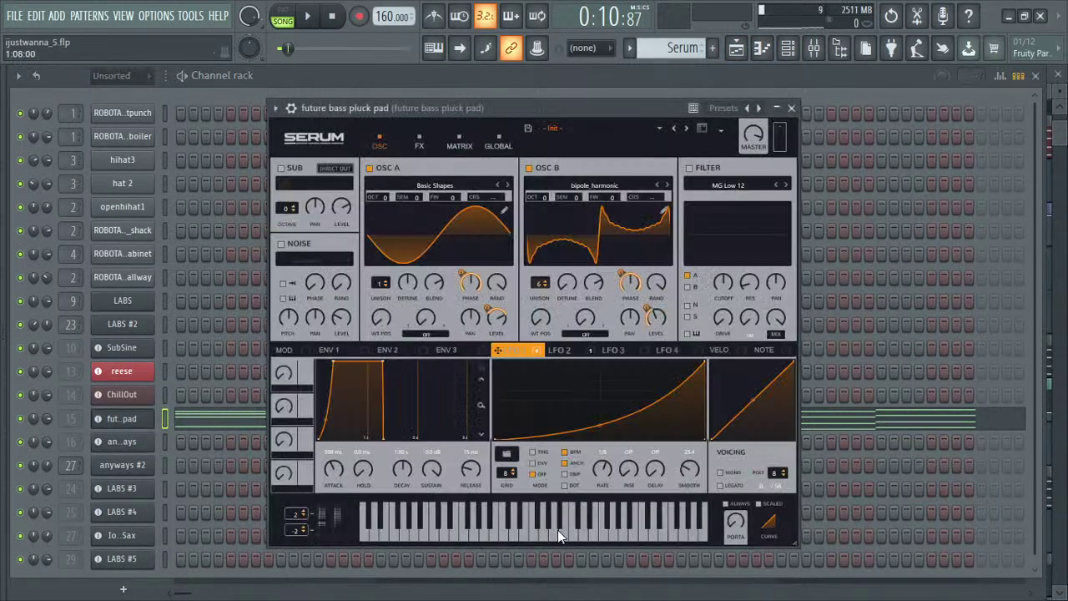
left_click(790, 108)
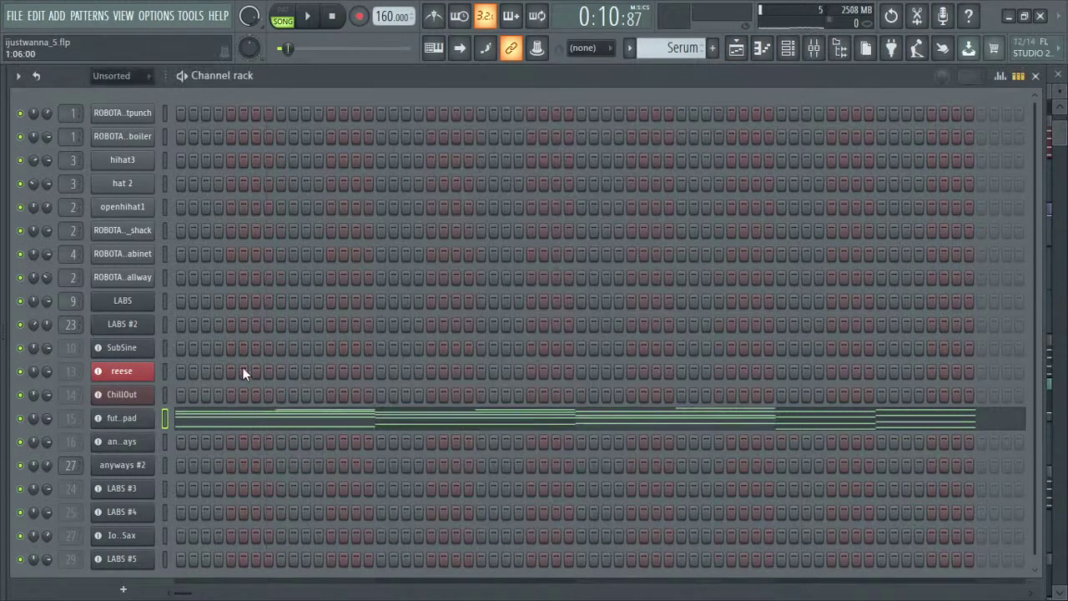
left_click(183, 75)
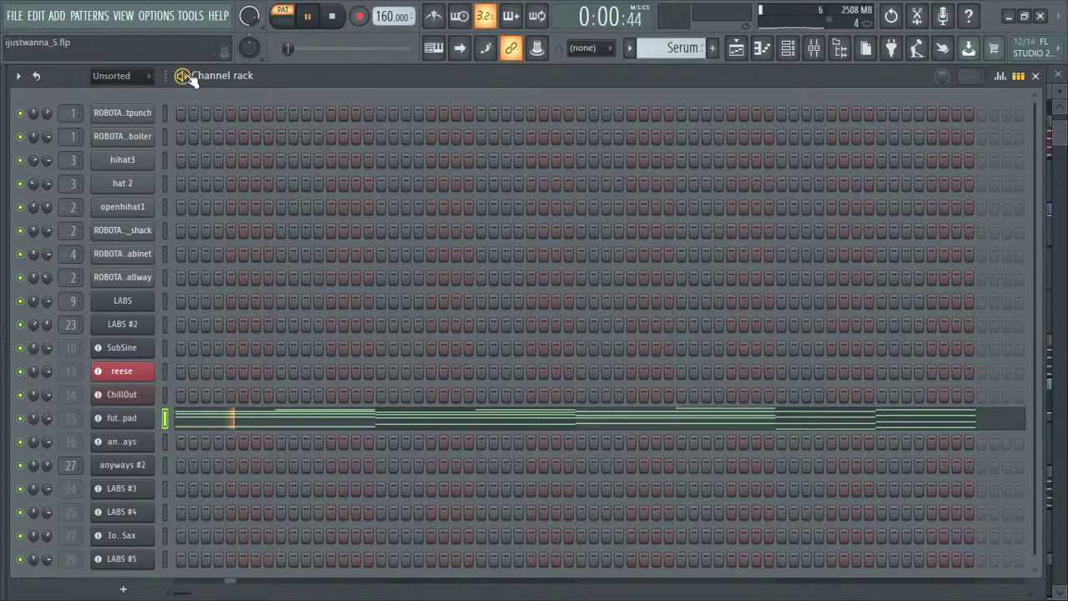
- Examine the effects chain on the future bass pluck pad's mixer track while its pattern plays
left_click(735, 48)
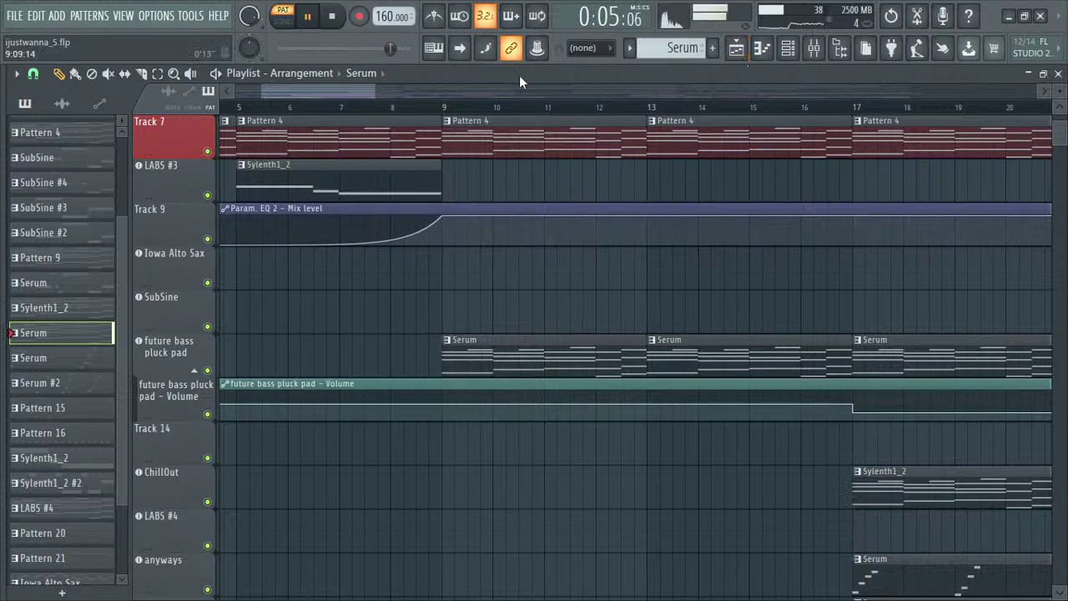
left_click(794, 50)
left_click(796, 52)
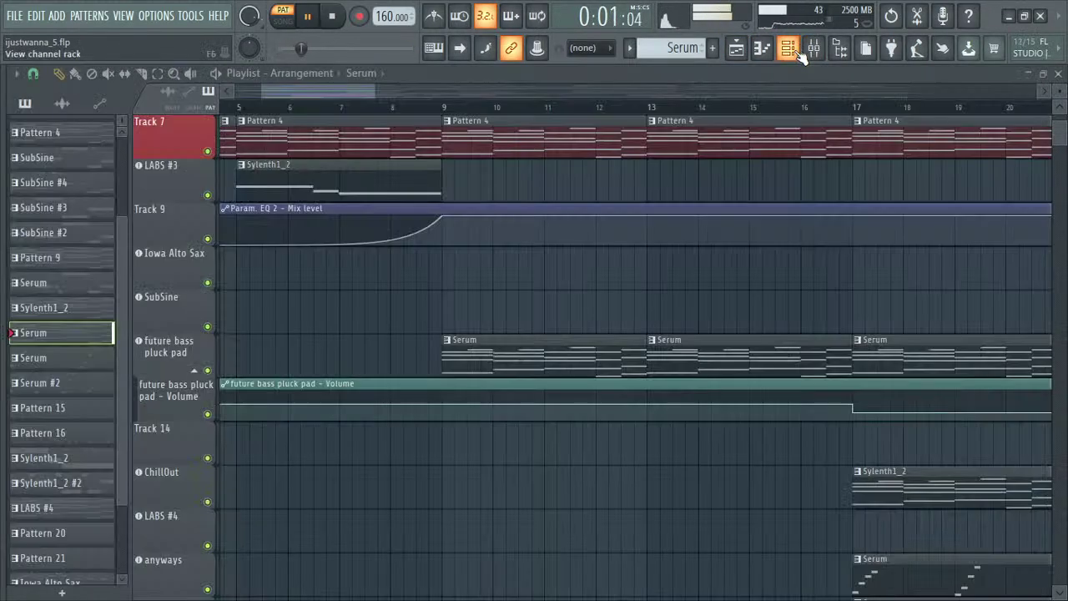
left_click(813, 48)
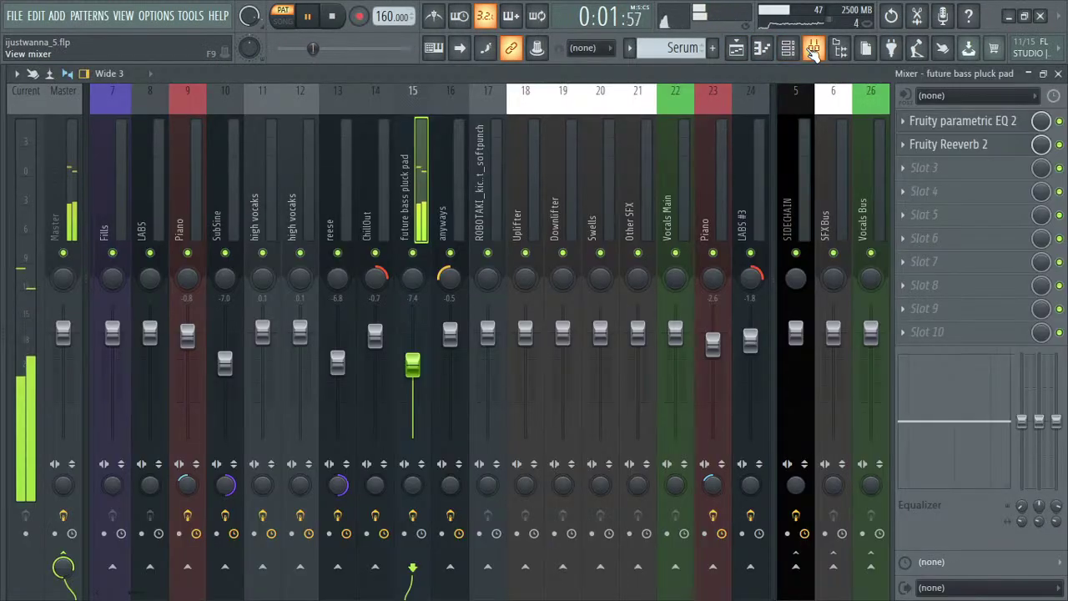
left_click(762, 49)
- Play the song in the playlist from bar 9 into bar 17 and follow its layers, then stop playback
left_click(738, 51)
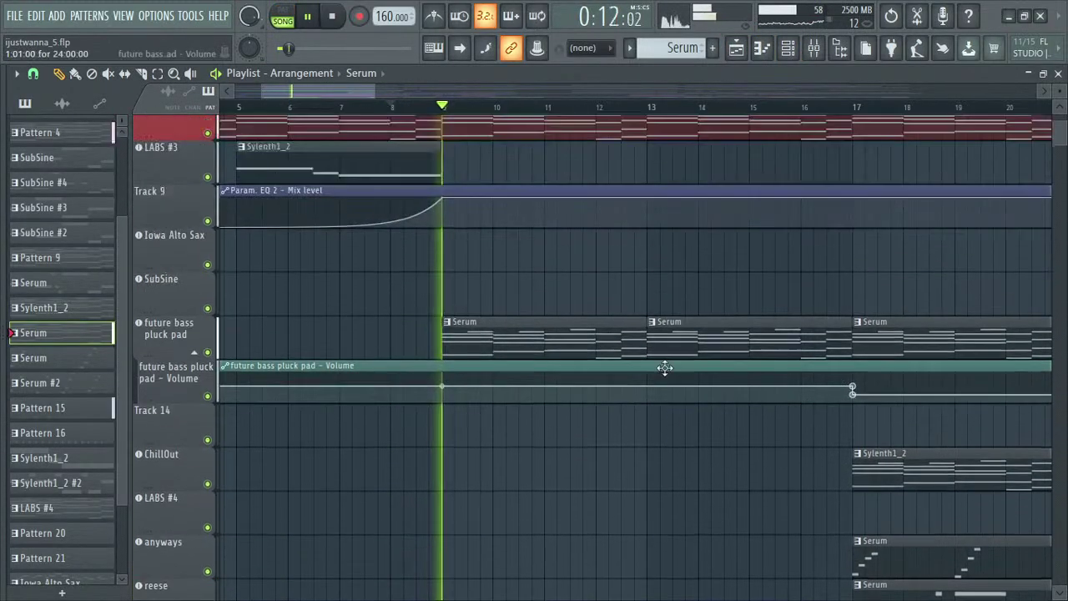
scroll(650, 354, "down", 5)
scroll(646, 353, "up", 9)
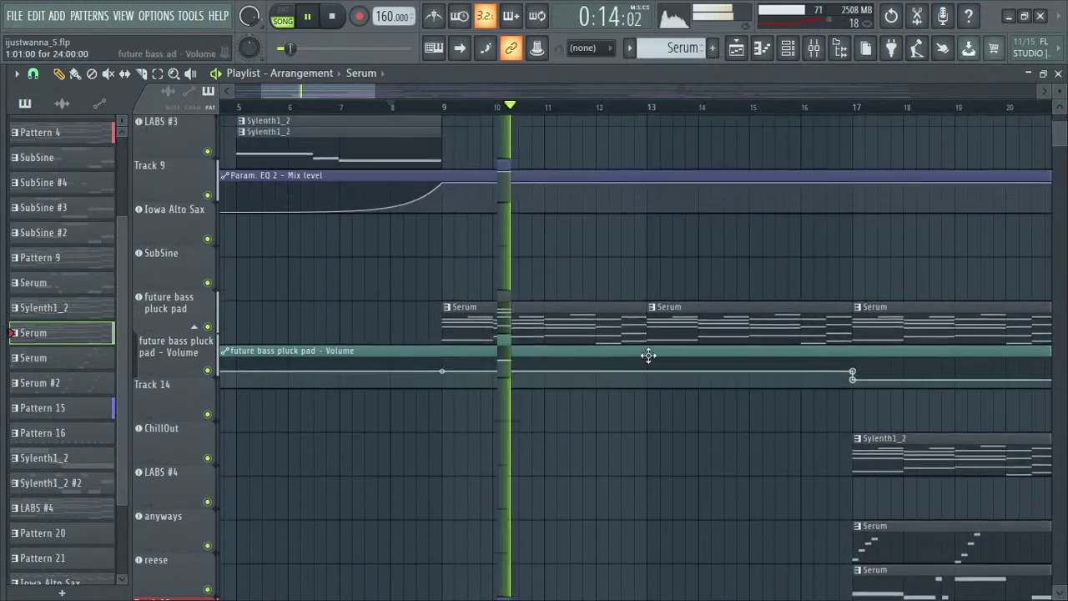
mouse_move(312, 93)
left_mouse_down()
mouse_move(393, 89)
mouse_move(317, 105)
left_mouse_up()
scroll(317, 105, "up", 2)
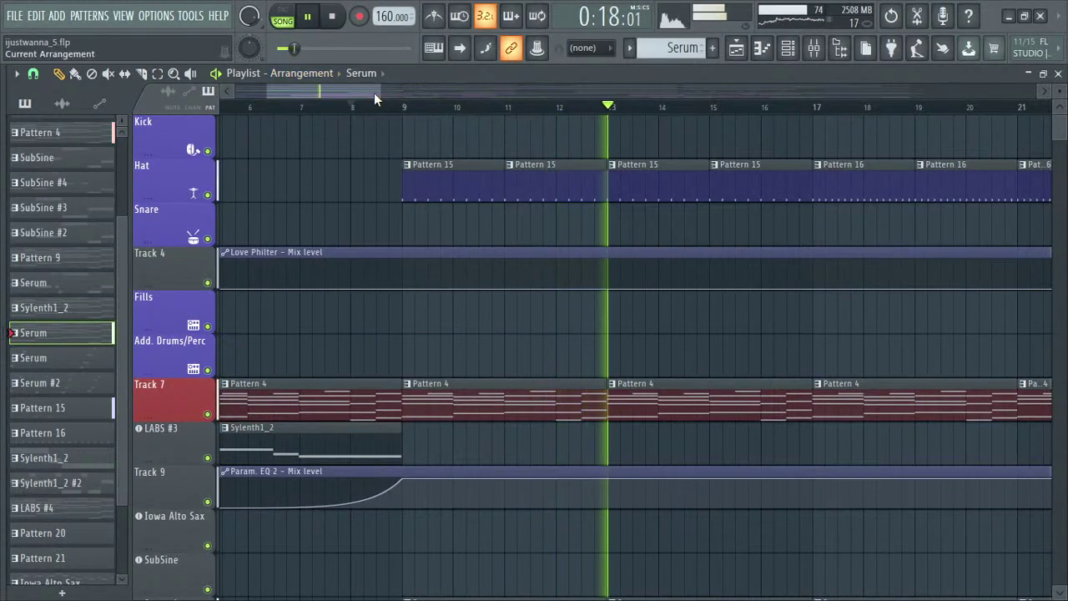
left_click_drag(374, 93, 411, 92)
scroll(428, 292, "down", 13)
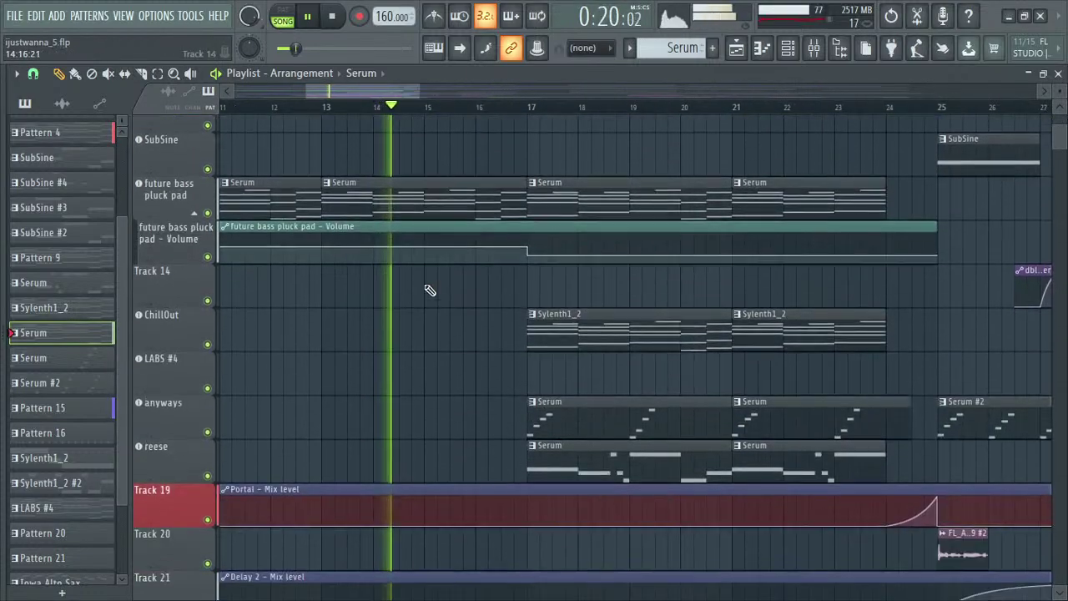
scroll(431, 288, "up", 2)
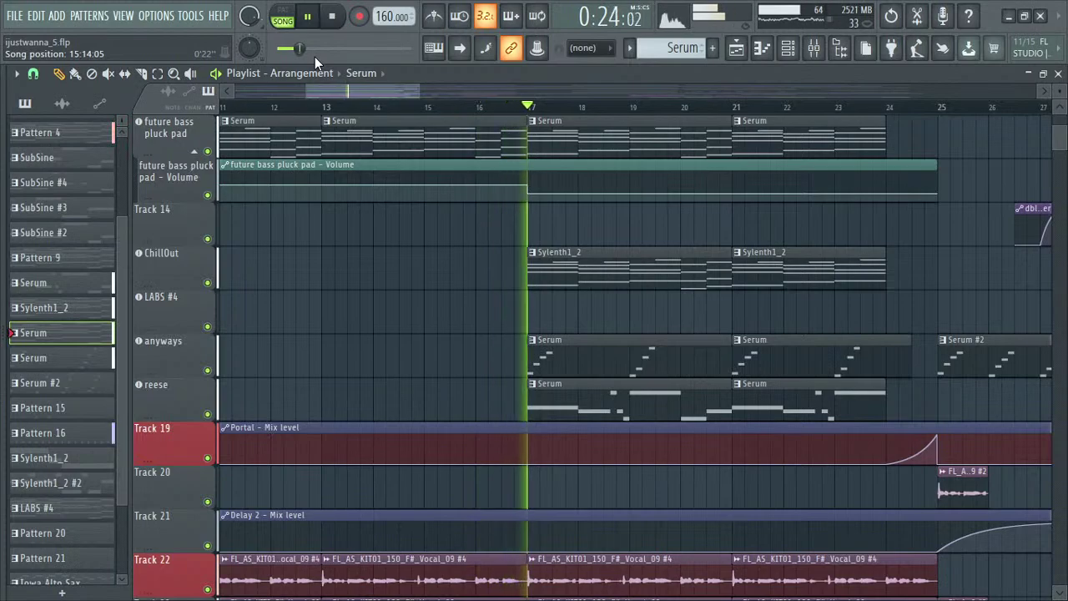
key("space")
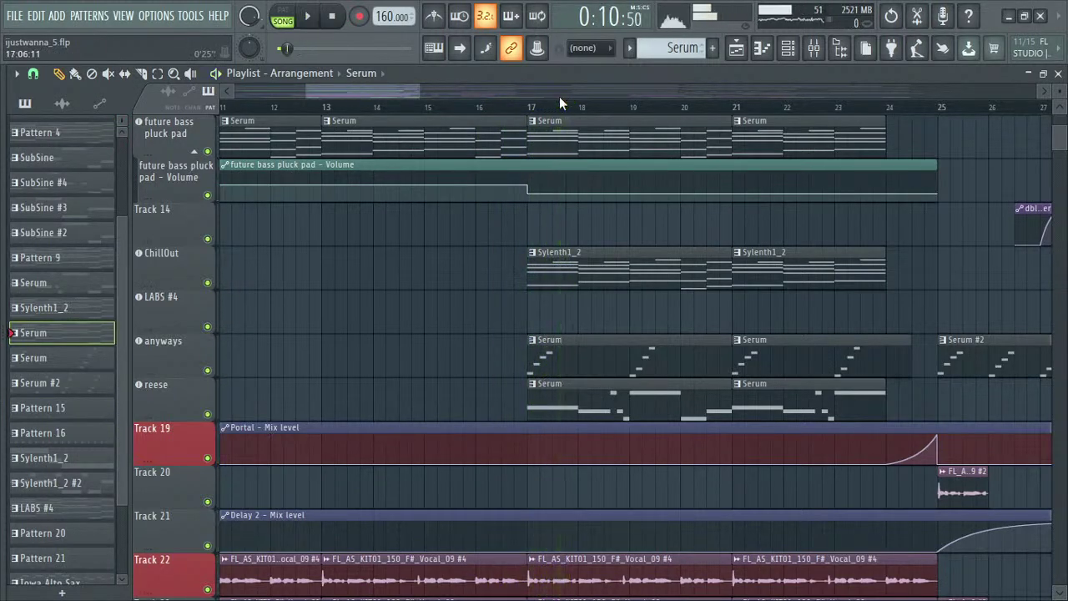
- Audition the Pattern 16 clip at bar 17 on the Hat track
scroll(543, 389, "down", 4)
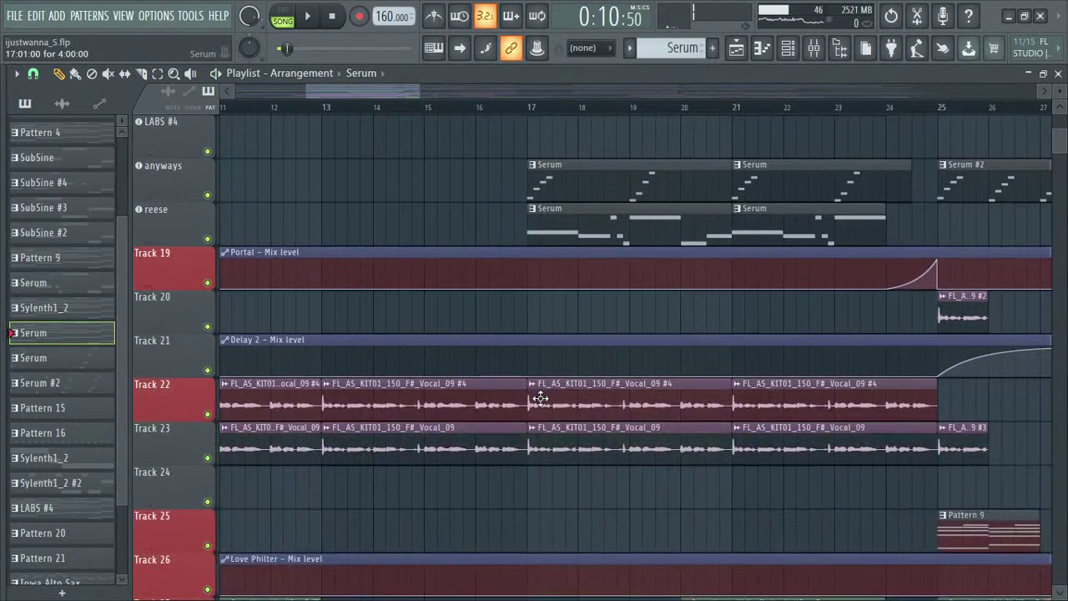
scroll(572, 312, "up", 12)
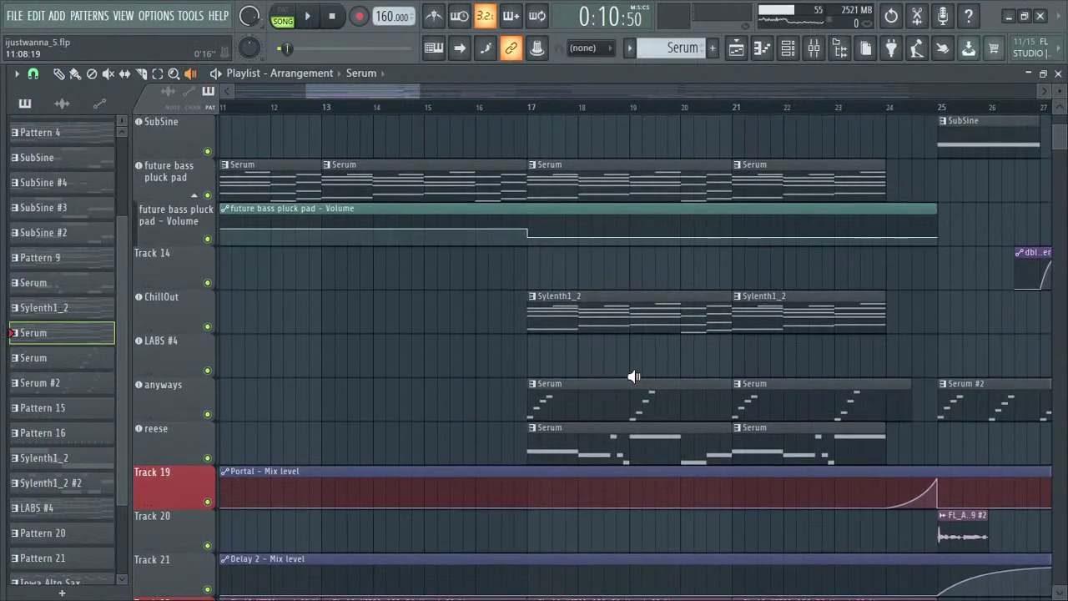
scroll(637, 379, "up", 3)
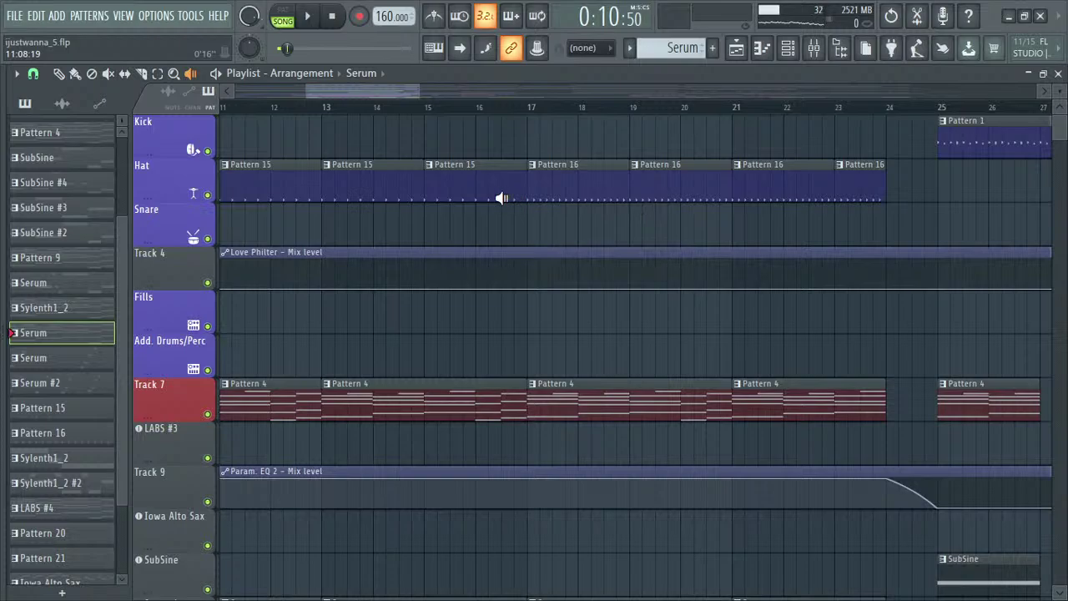
left_click(536, 198)
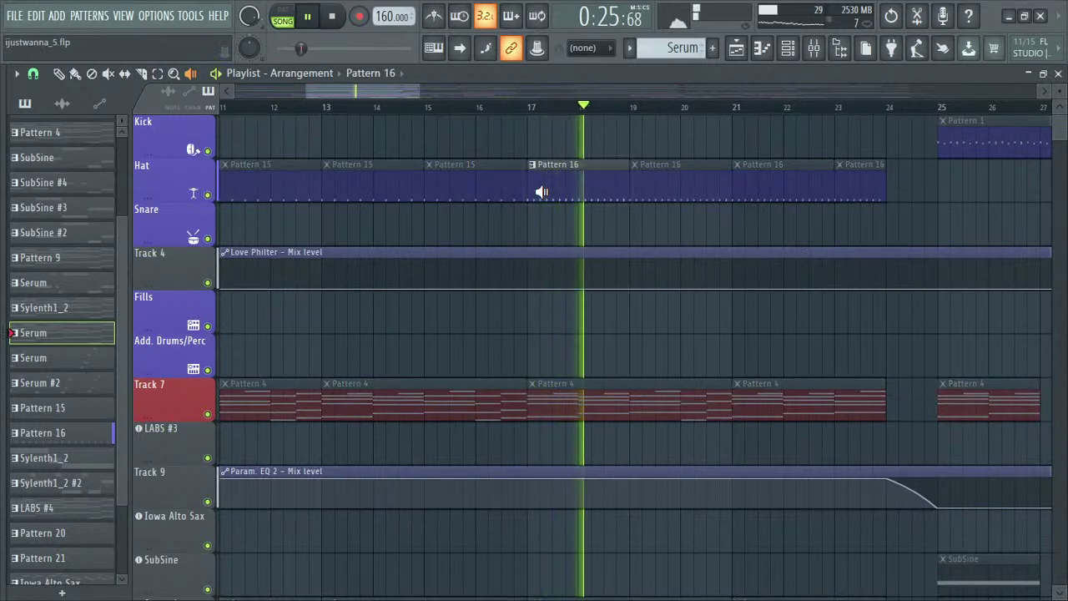
- Audition the bar 17 Serum clips on the future bass pluck pad and anyways tracks one after the other
scroll(517, 351, "down", 9)
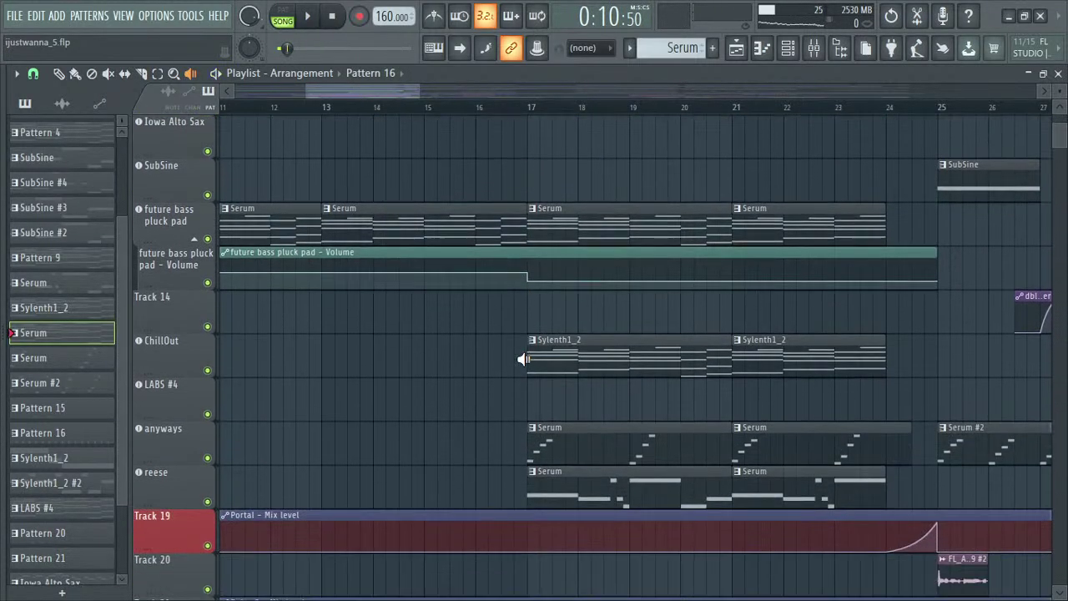
left_click(531, 215)
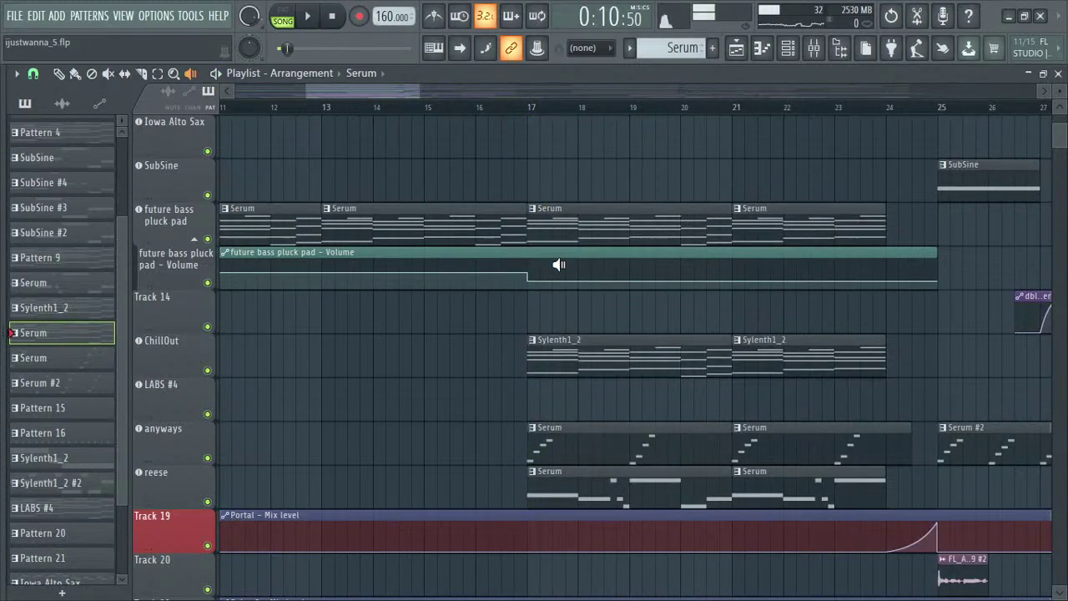
scroll(534, 317, "down", 5)
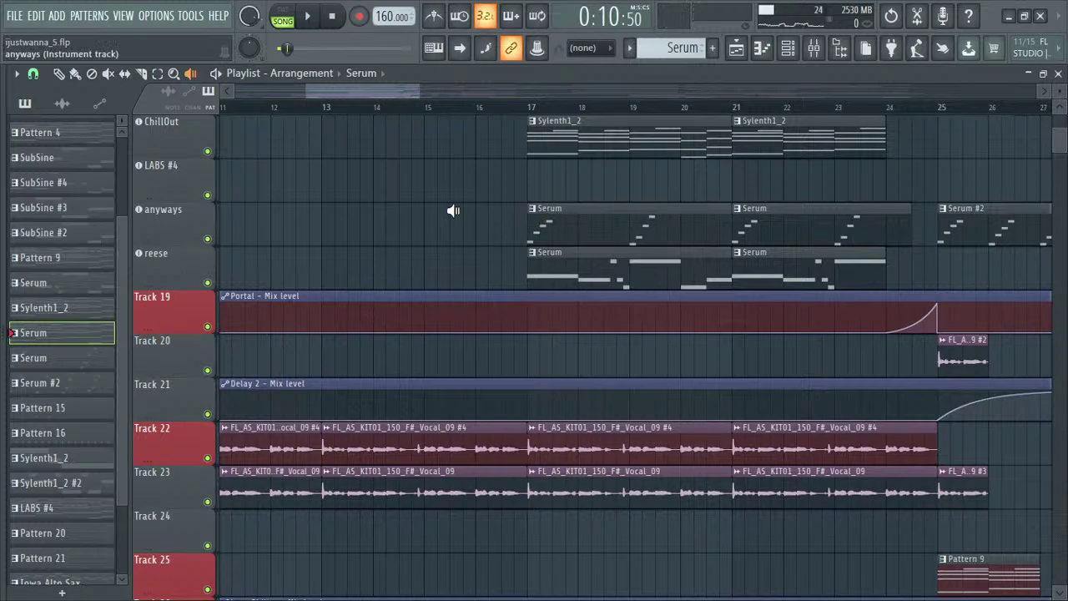
left_click(531, 227)
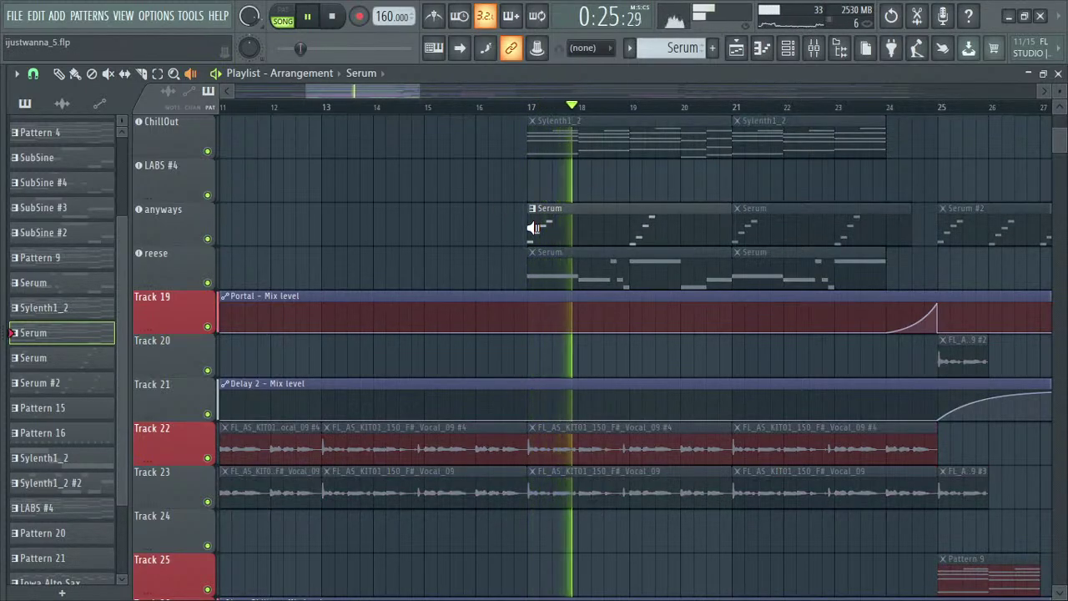
- Open the anyways instrument, examine its oscillator and effects pages, and close it
double_click(167, 220)
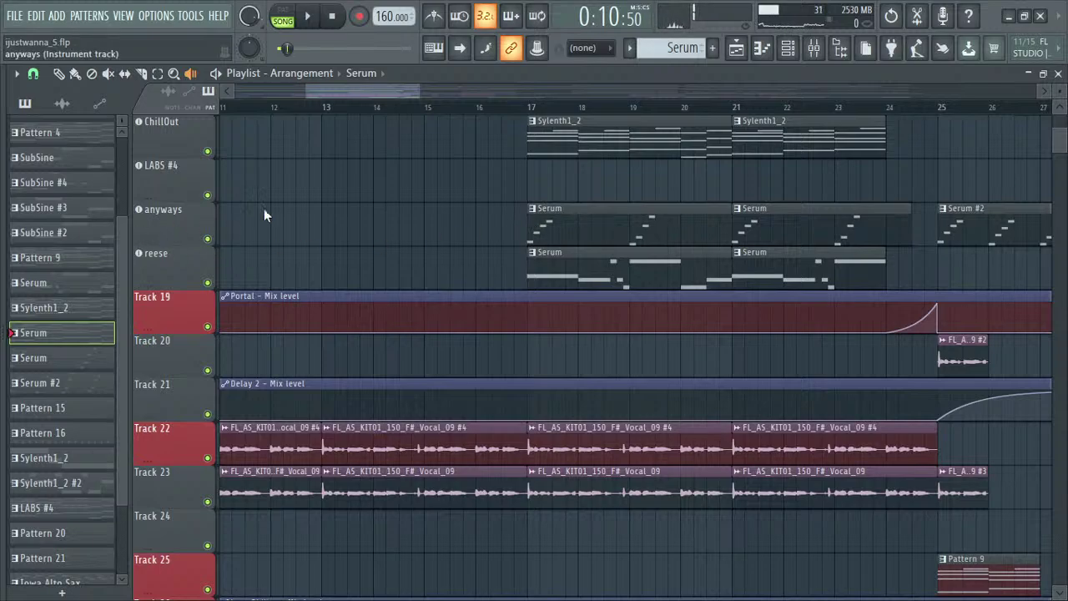
left_click_drag(265, 290, 253, 125)
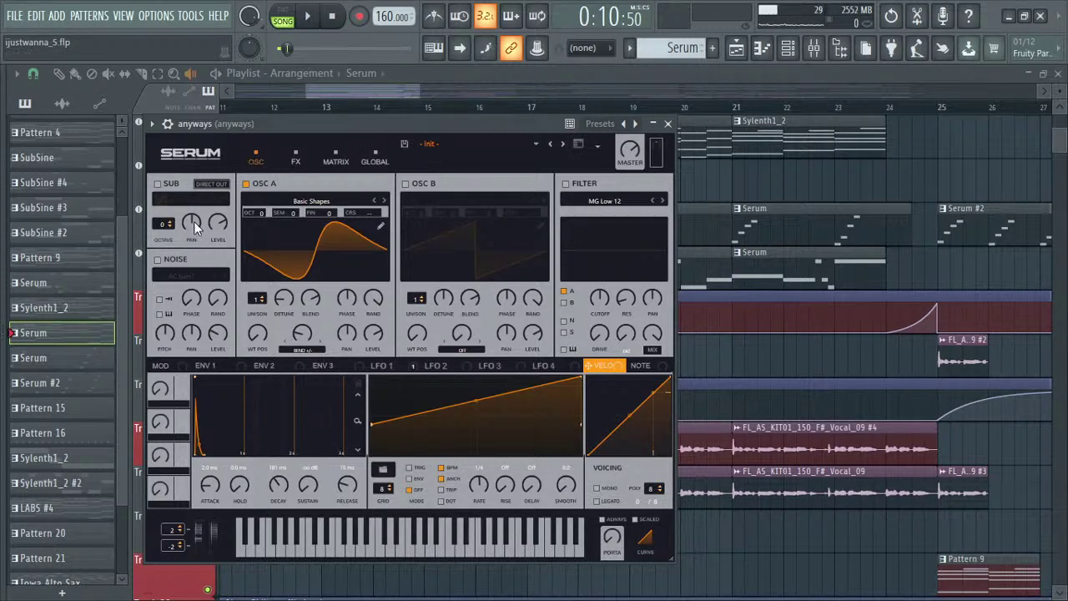
left_click(276, 160)
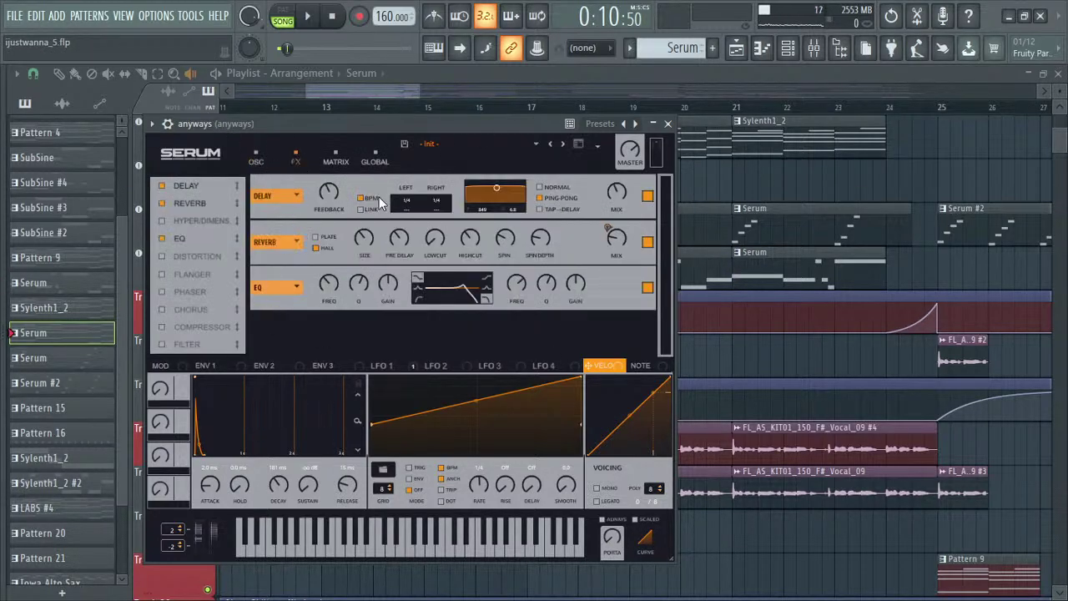
left_click(258, 161)
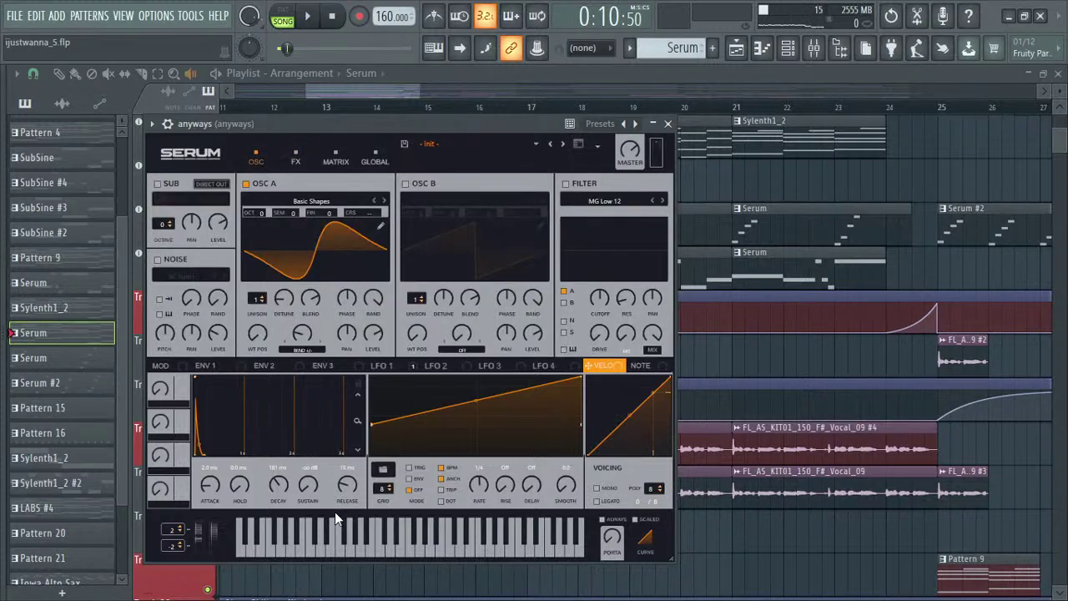
left_click(667, 124)
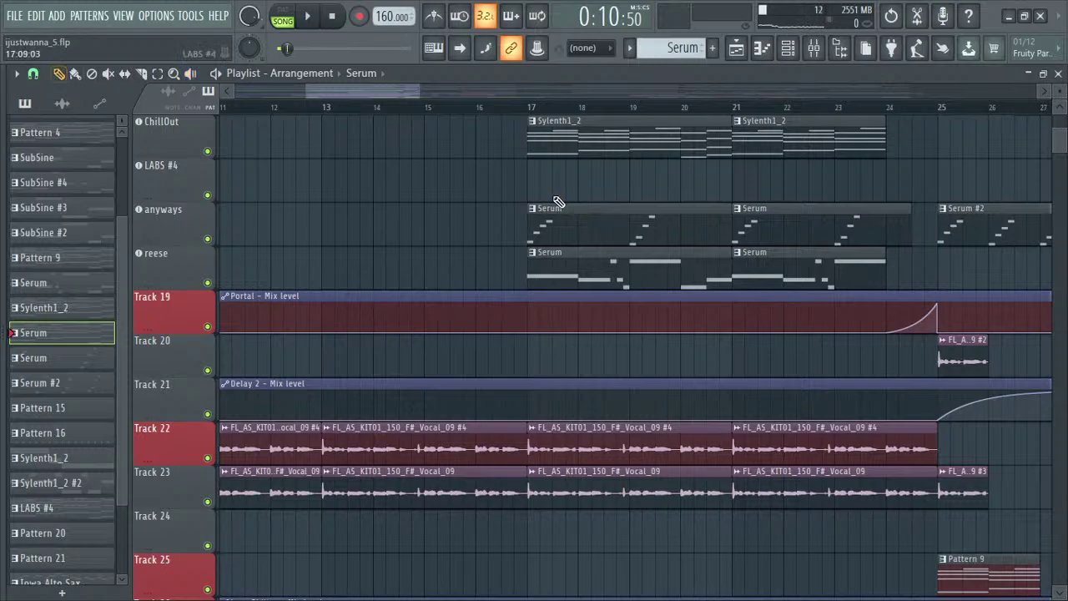
- Bypass the three effects on the anyways mixer track and play its Serum pattern without them
left_click(558, 203)
left_click(789, 50)
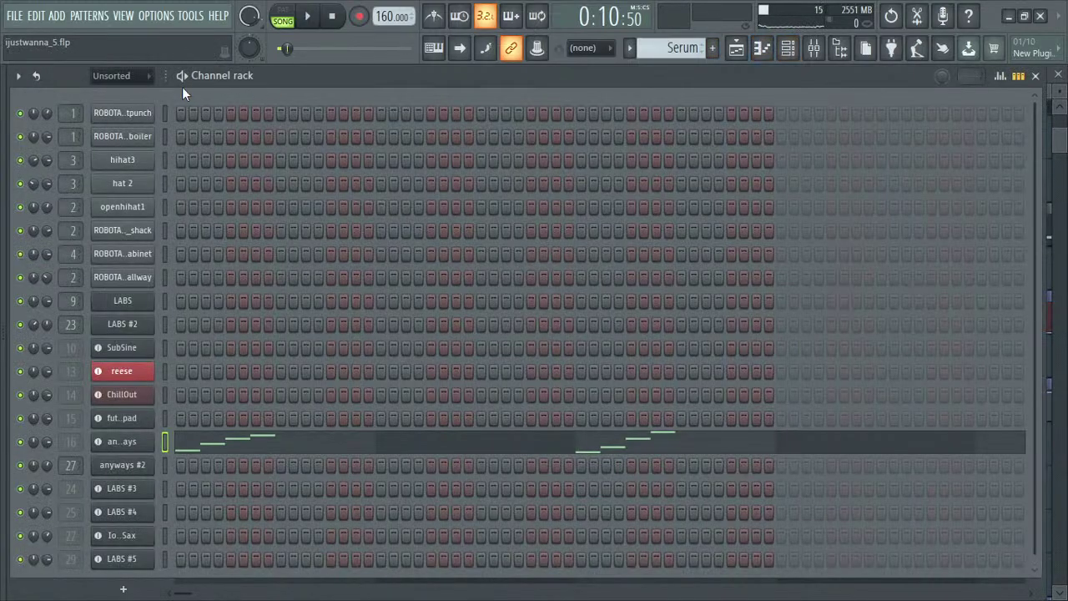
left_click(814, 49)
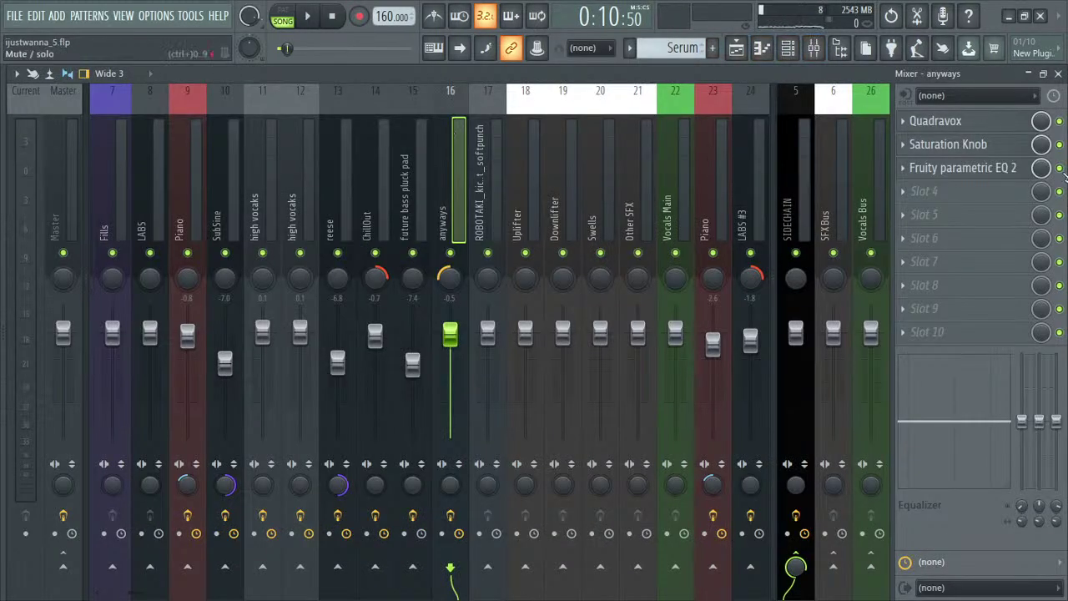
left_click(789, 48)
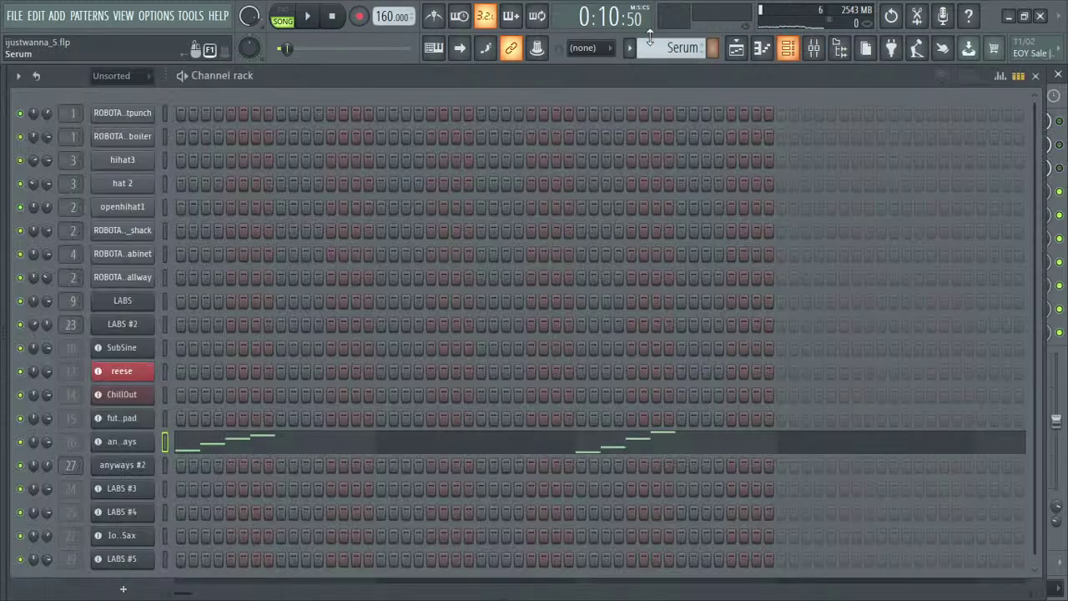
key("space")
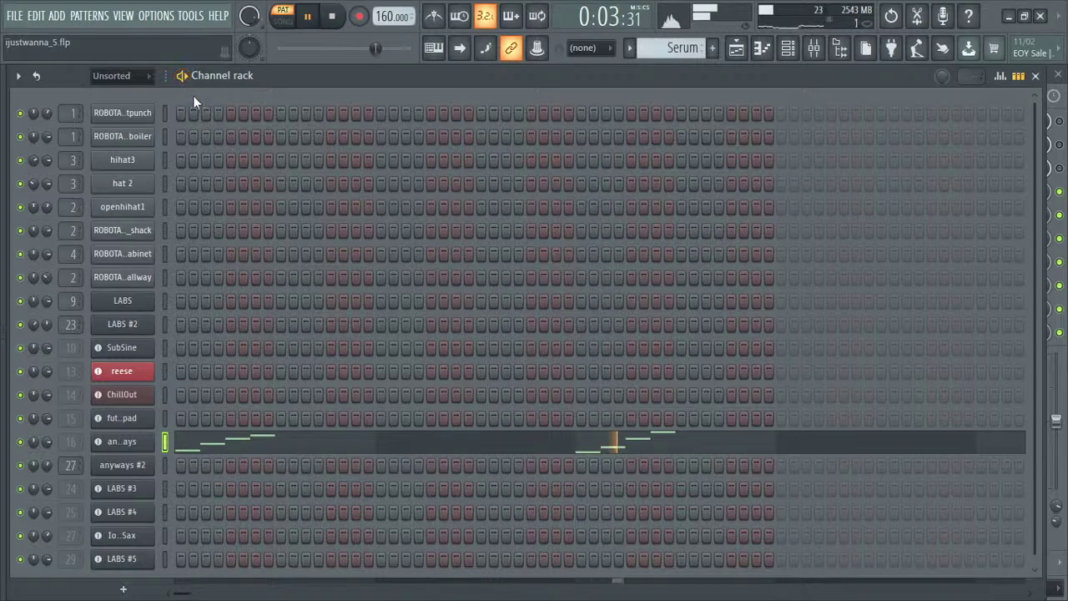
- Re-enable Quadravox, Saturation Knob and Fruity parametric EQ 2 on the anyways mixer track, stop playback and return to the playlist
left_click(813, 49)
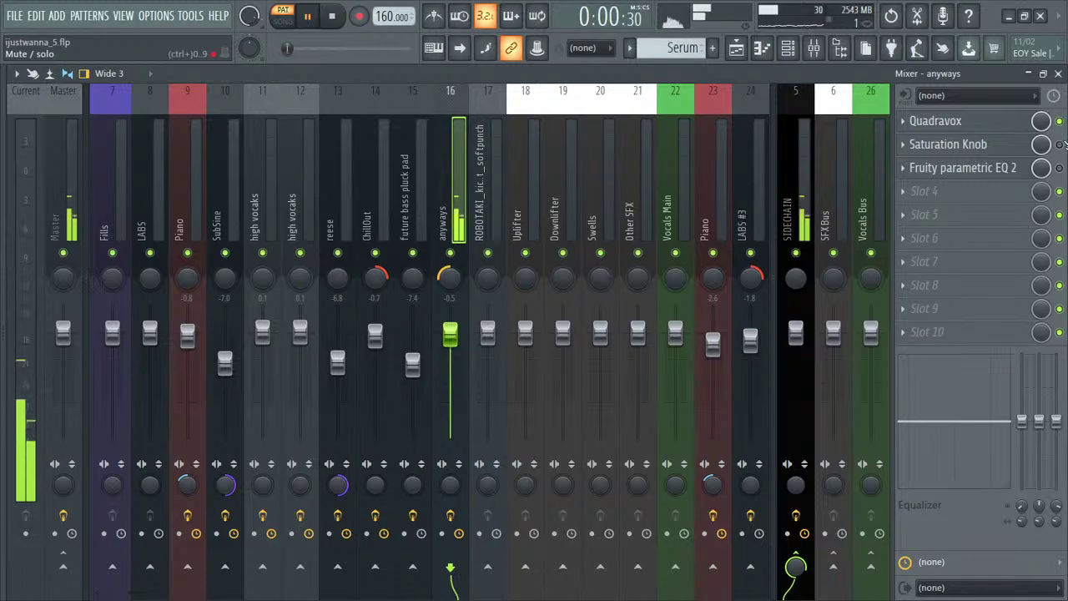
key("space")
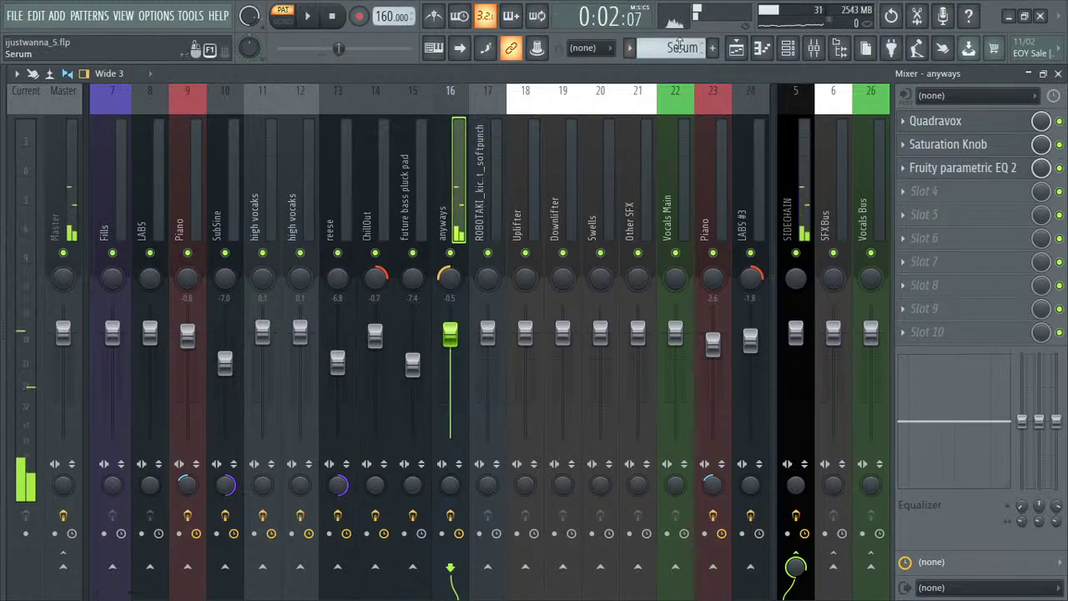
left_click(736, 48)
scroll(284, 298, "down", 1)
scroll(283, 298, "up", 1)
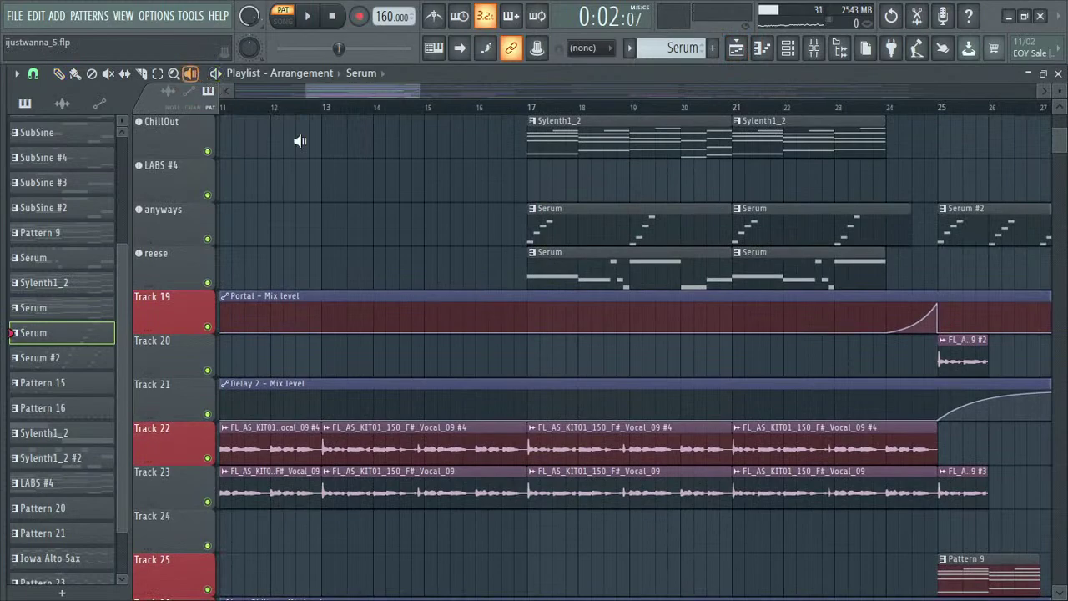
- Audition the bar 17 Serum clip on the reese track and move the song position to just before bar 17
left_click_drag(514, 263, 591, 276)
scroll(543, 307, "up", 2)
left_click(515, 109)
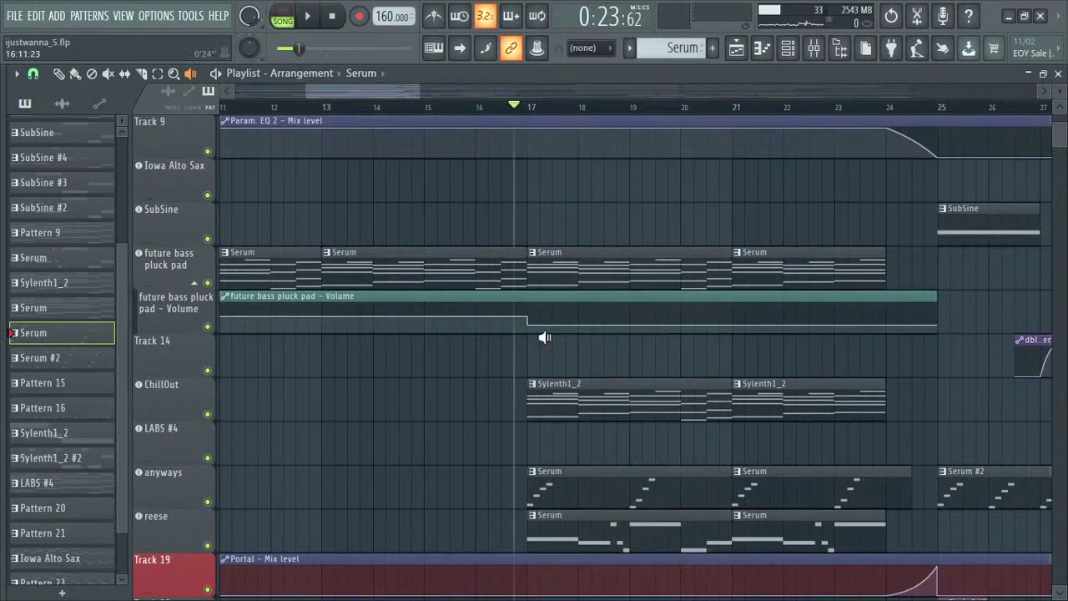
- Open the reese instrument, examine its oscillator, effects and global pages, and close it
scroll(334, 142, "down", 2)
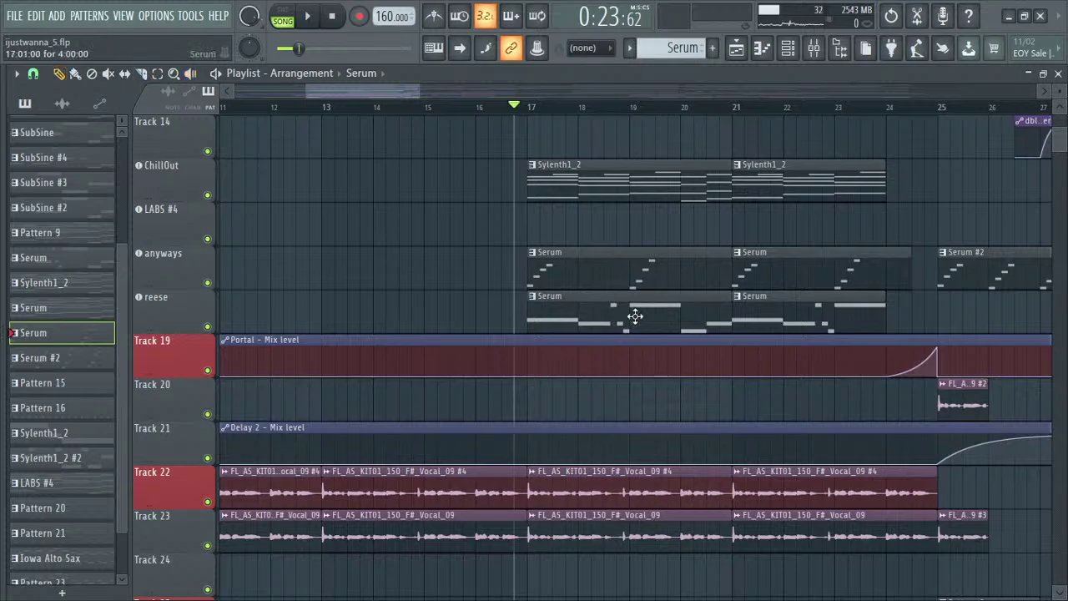
double_click(171, 305)
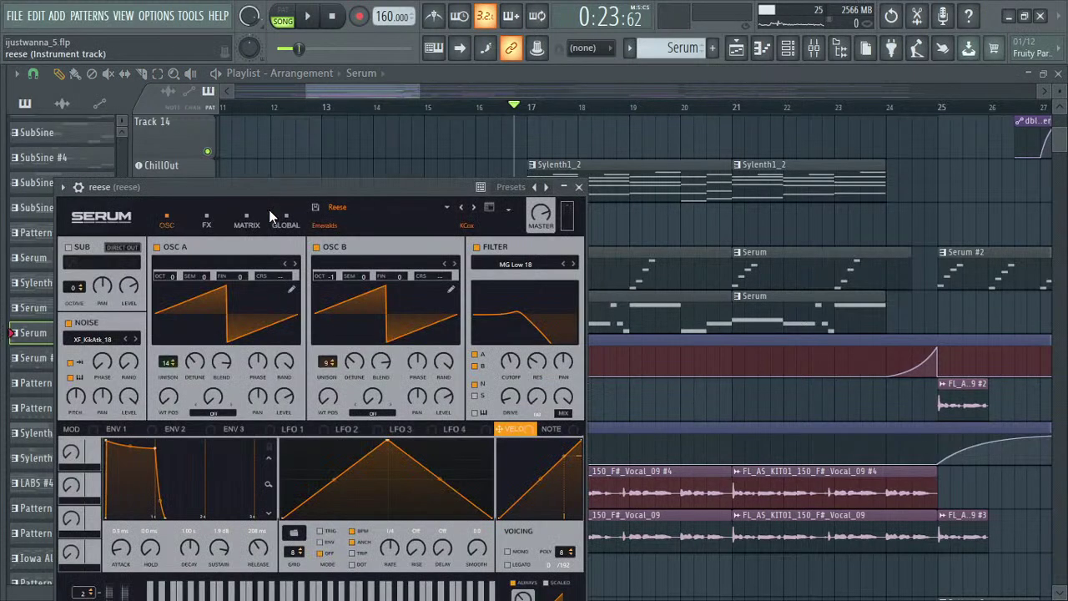
left_click_drag(263, 183, 282, 113)
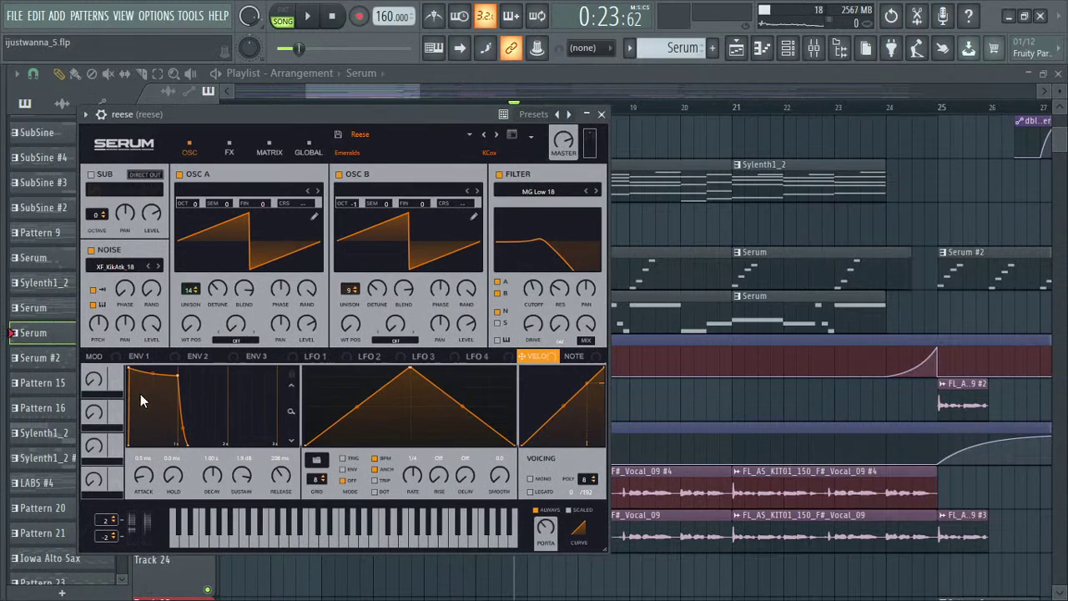
left_click(232, 150)
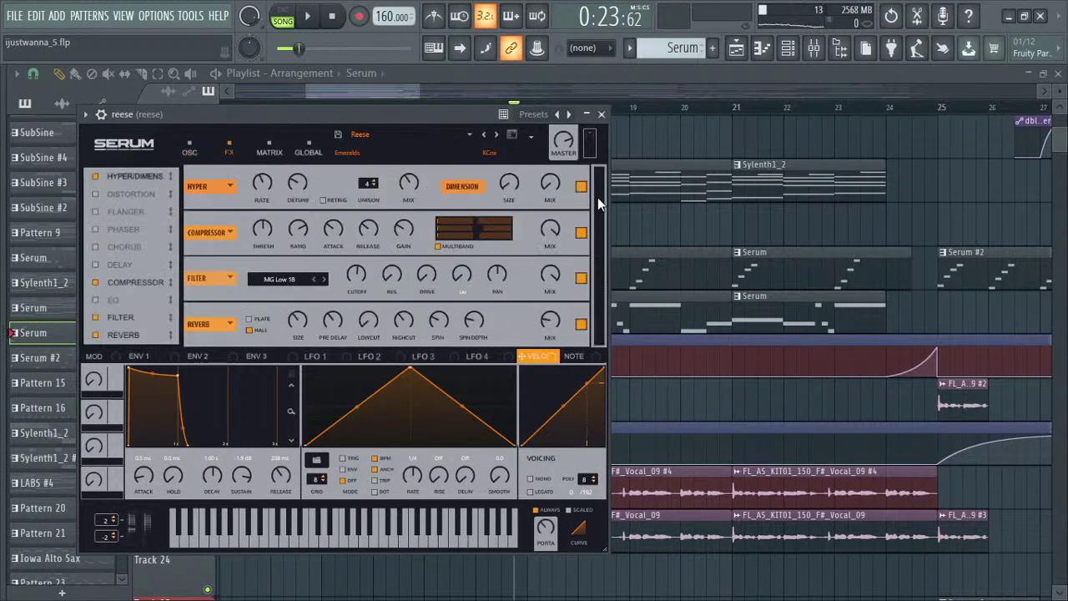
left_click(305, 150)
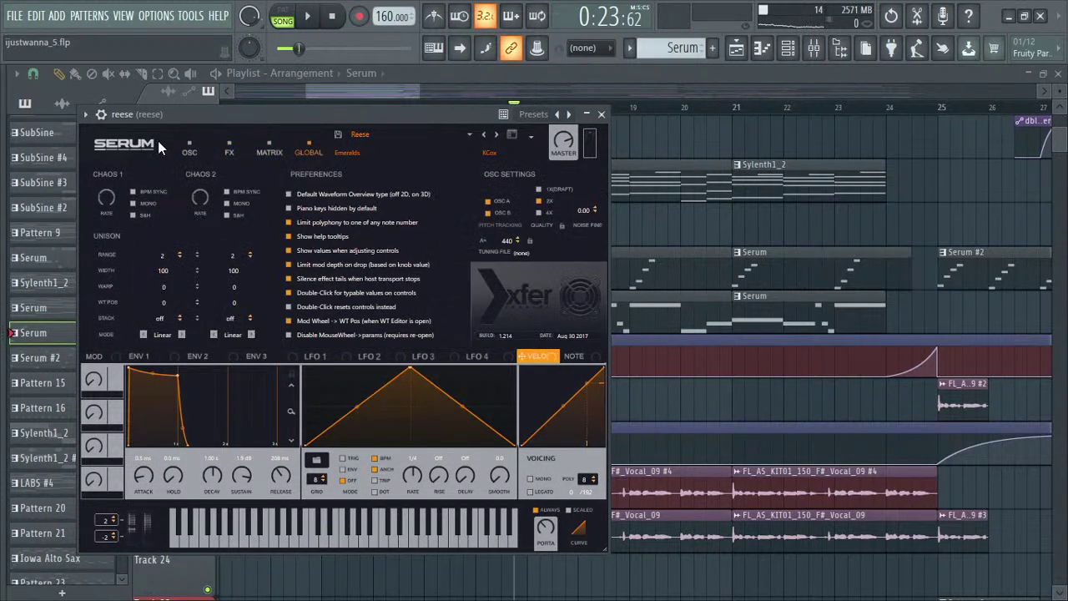
left_click(190, 150)
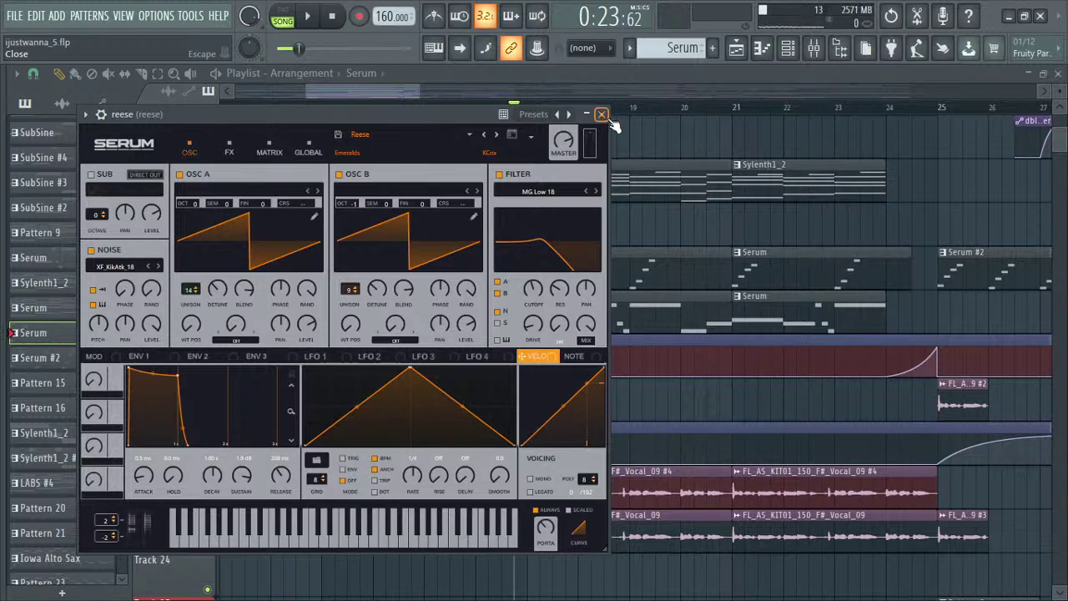
left_click(602, 114)
- Play the full arrangement from just before bar 17 and pause it in bar 20
scroll(479, 322, "down", 3)
scroll(472, 300, "up", 5)
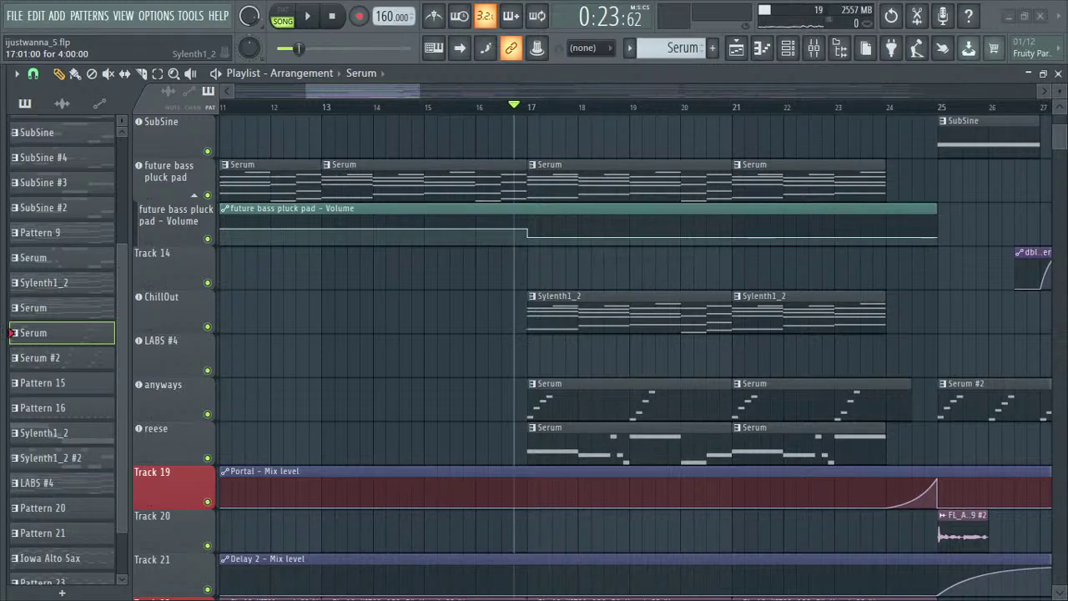
scroll(517, 277, "up", 1)
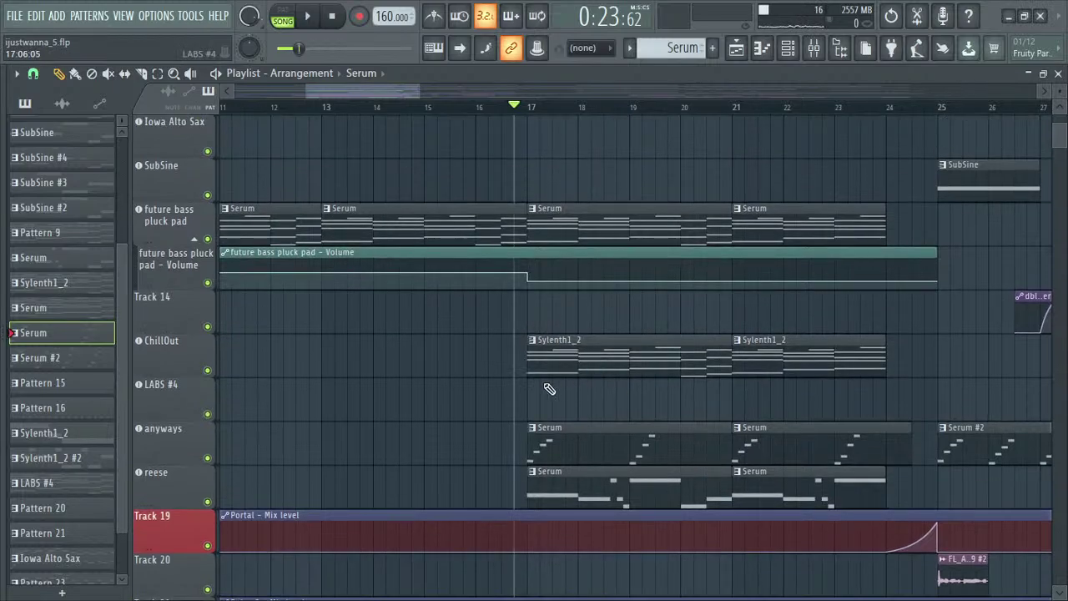
scroll(450, 183, "down", 3)
left_click(217, 75)
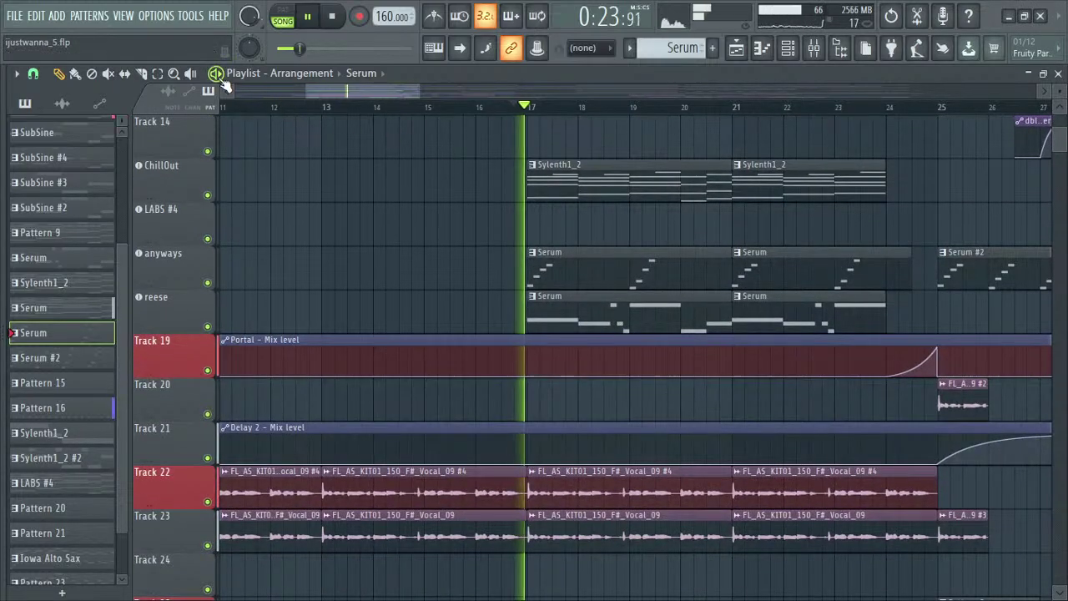
scroll(793, 382, "down", 8)
scroll(791, 383, "down", 5)
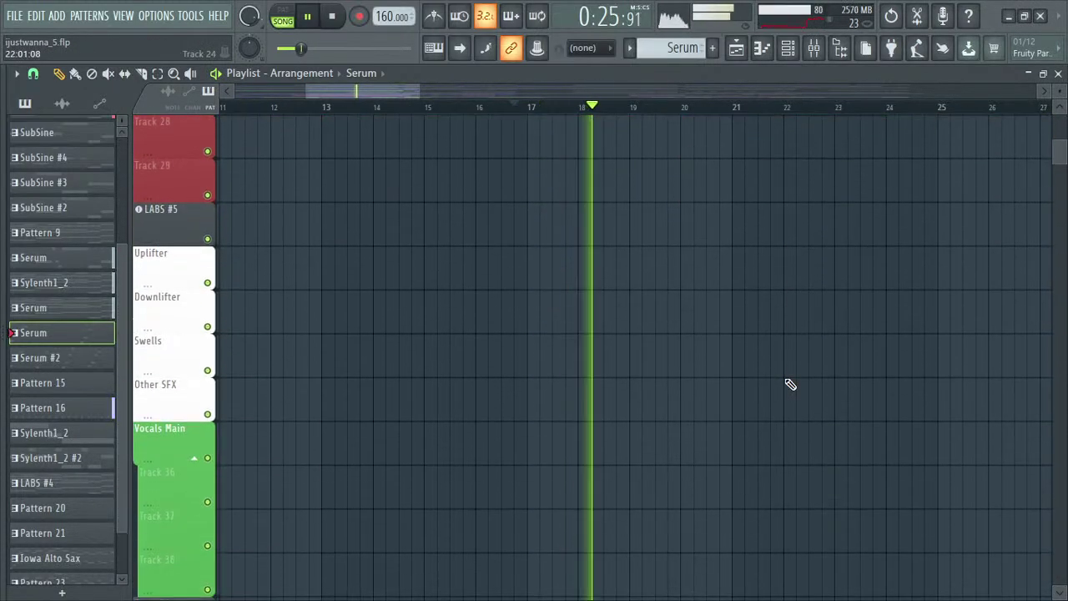
scroll(789, 381, "up", 12)
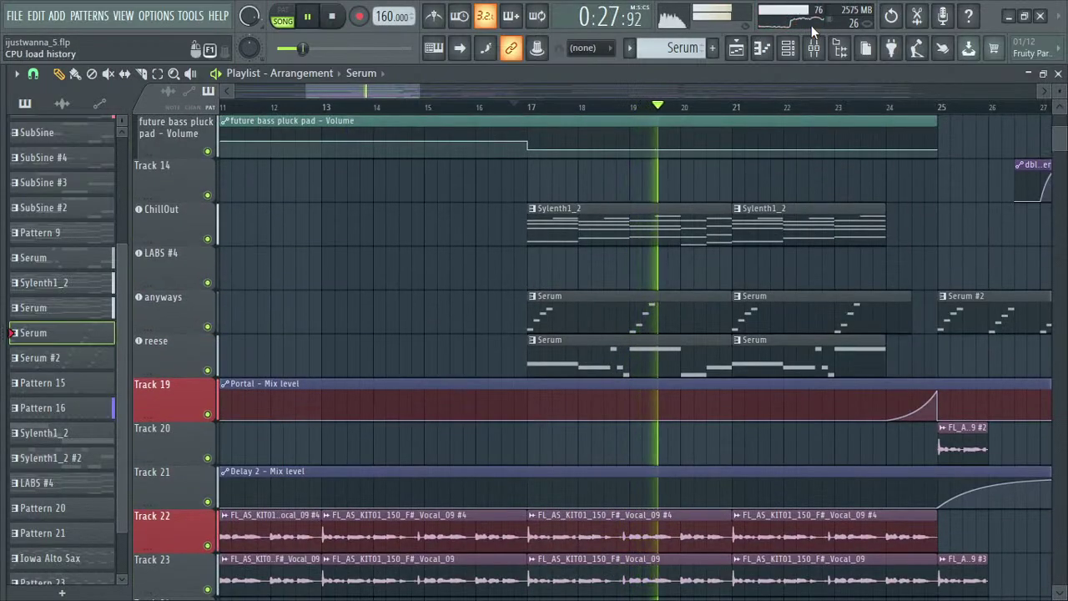
key("space")
- Audition the bar 17 Sylenth1_2 clip on the ChillOut track, then open its instrument, try some keys and close it
scroll(596, 312, "up", 3)
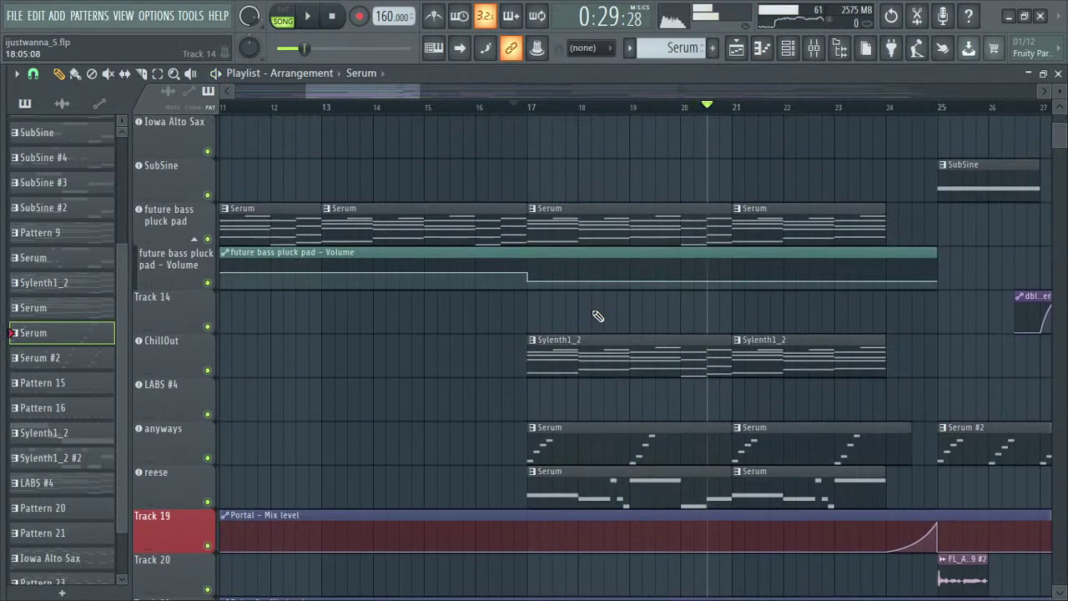
left_click(551, 349)
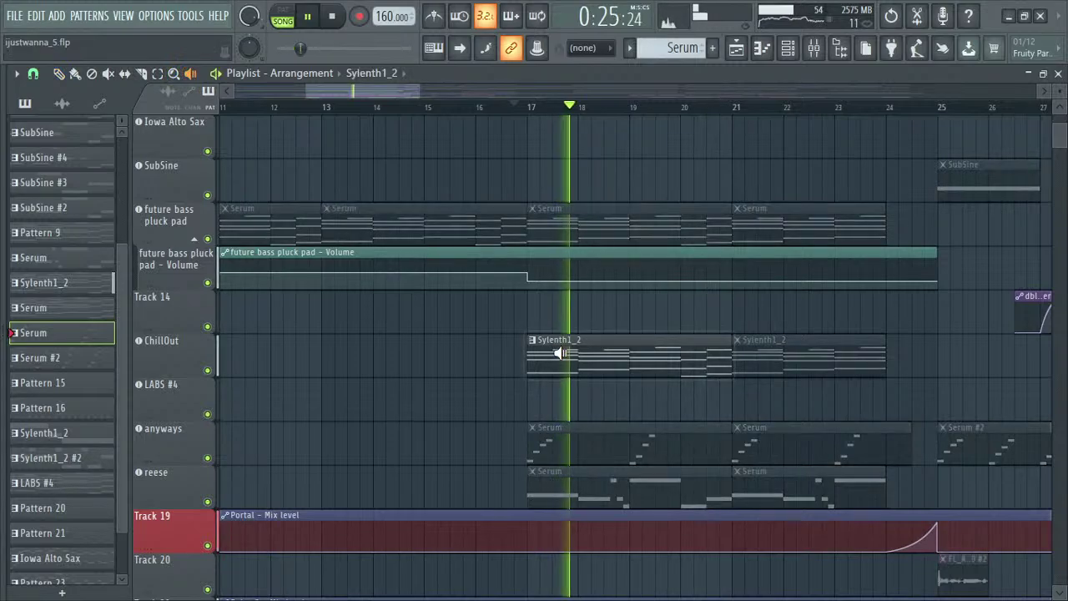
left_click(171, 357)
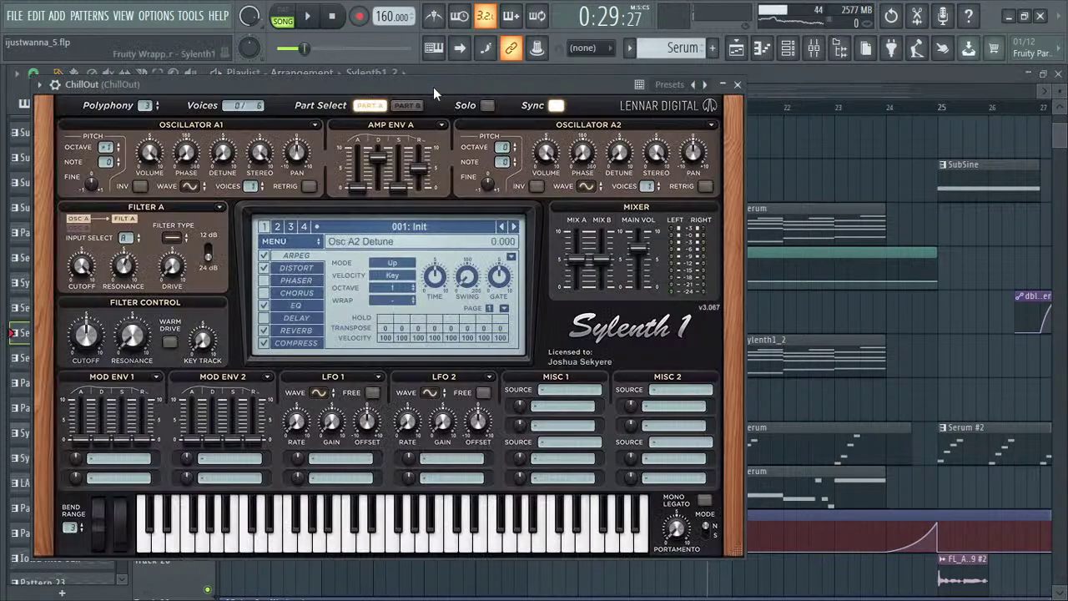
left_click_drag(433, 87, 408, 115)
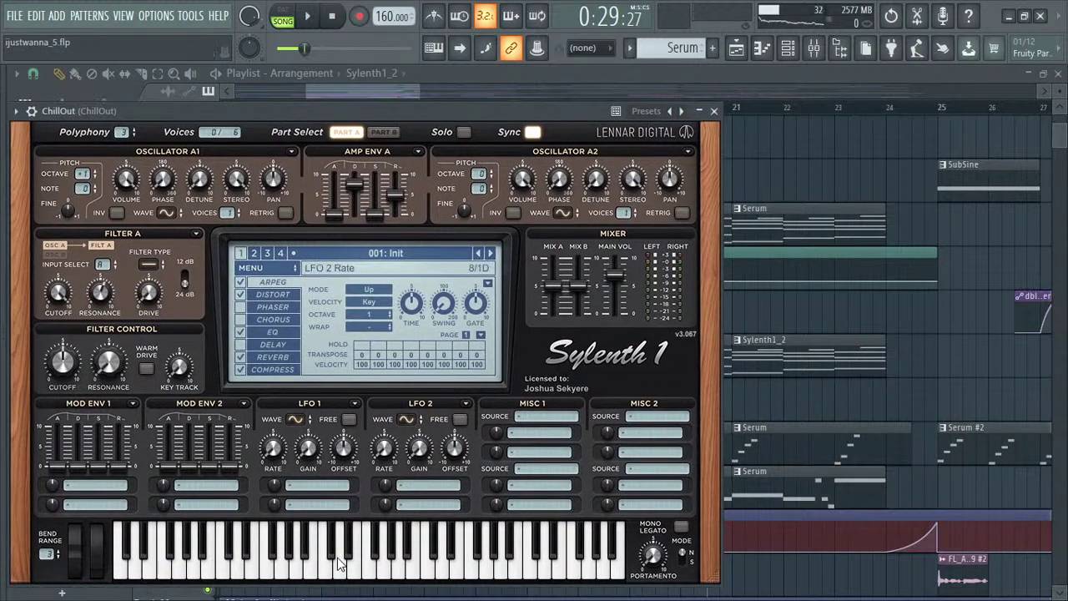
mouse_move(311, 551)
left_mouse_down()
mouse_move(321, 574)
mouse_move(572, 571)
mouse_move(233, 588)
left_mouse_up()
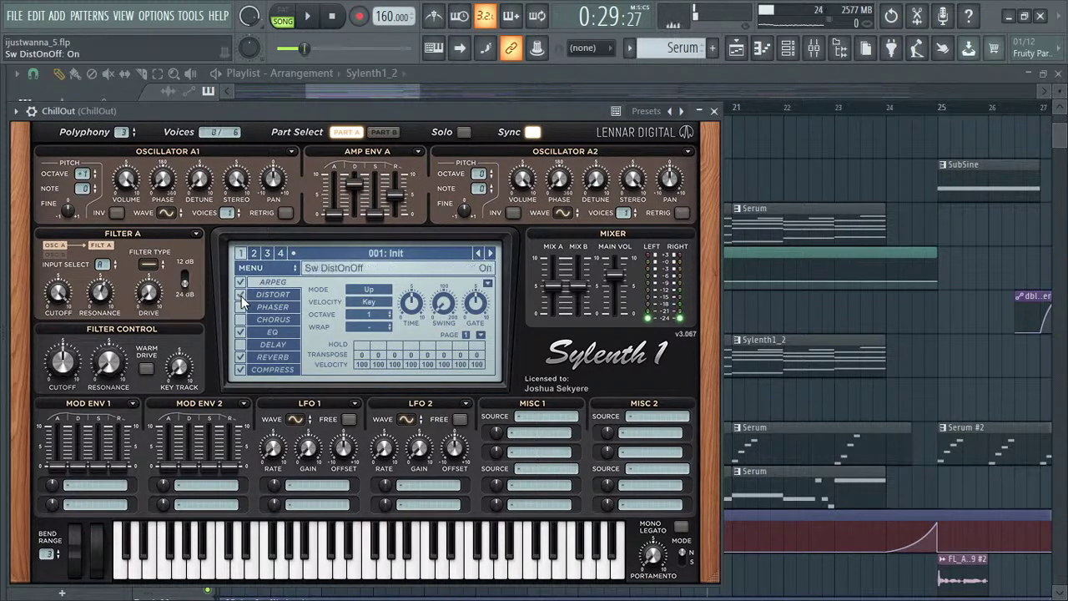
left_click(714, 111)
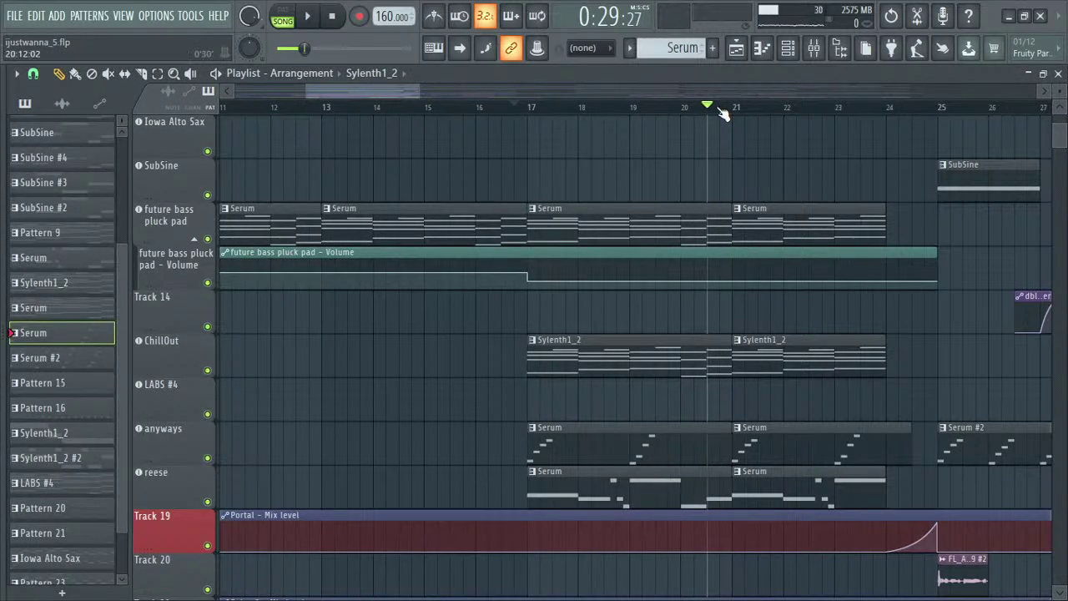
- Solo the ChillOut track and play it from just before bar 17, pausing in bar 20
left_click(516, 109)
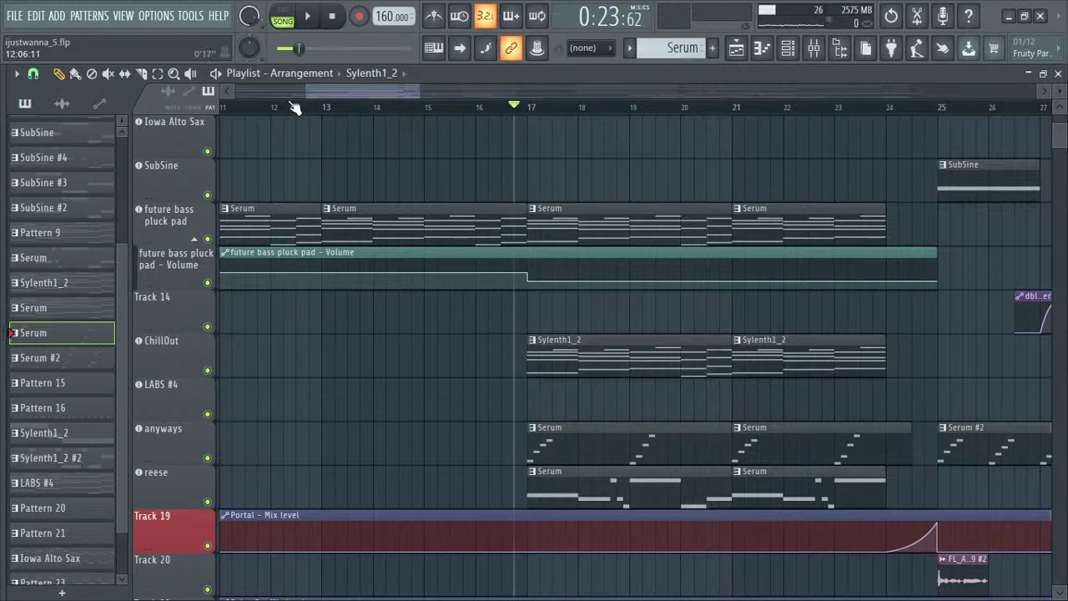
left_click(193, 345)
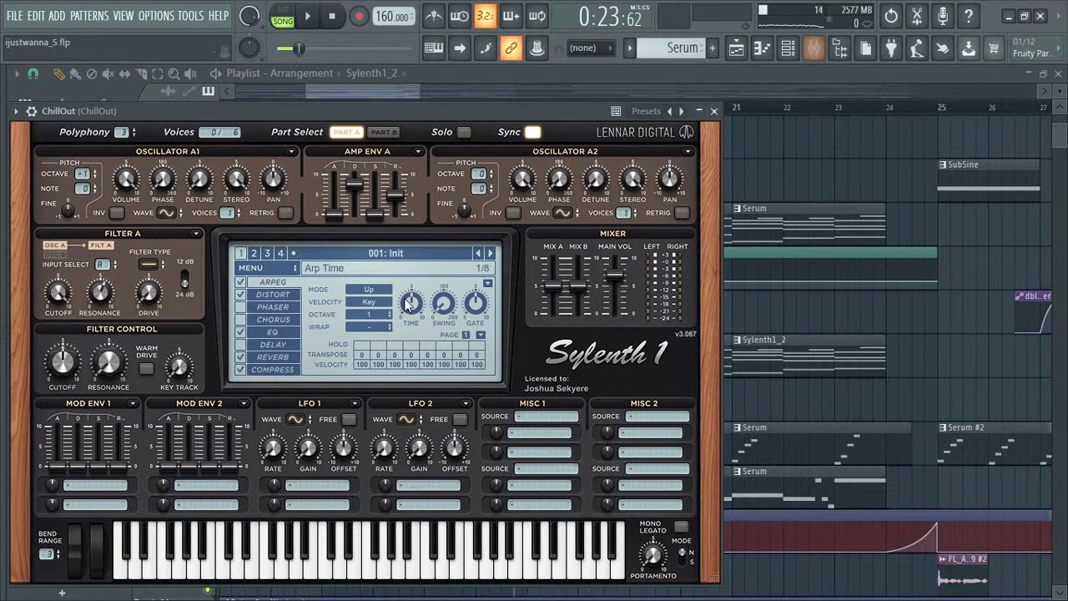
left_click(715, 111)
right_click(208, 370)
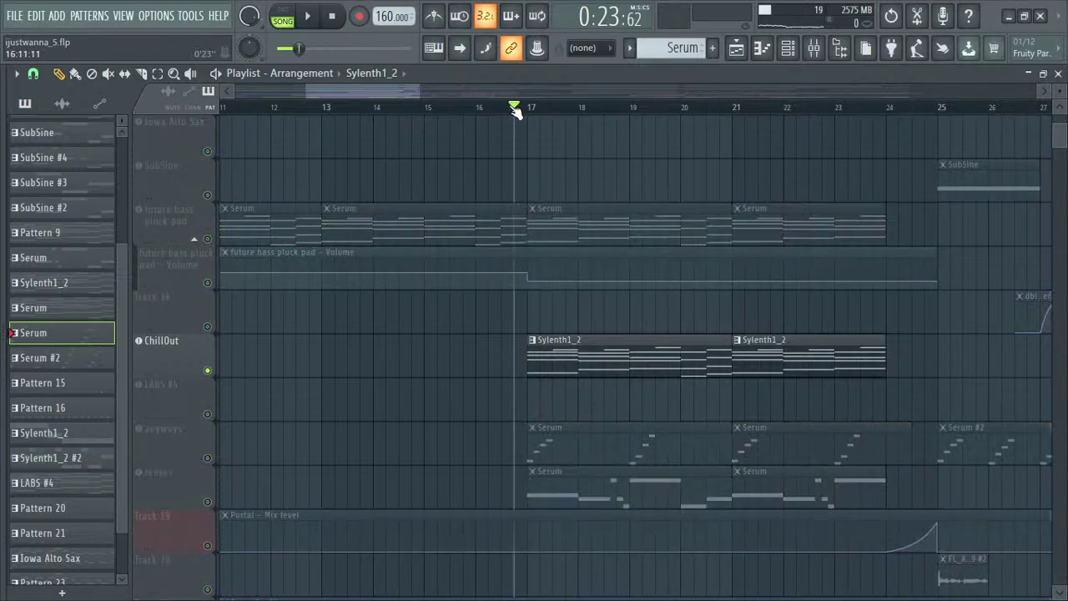
left_click(224, 73)
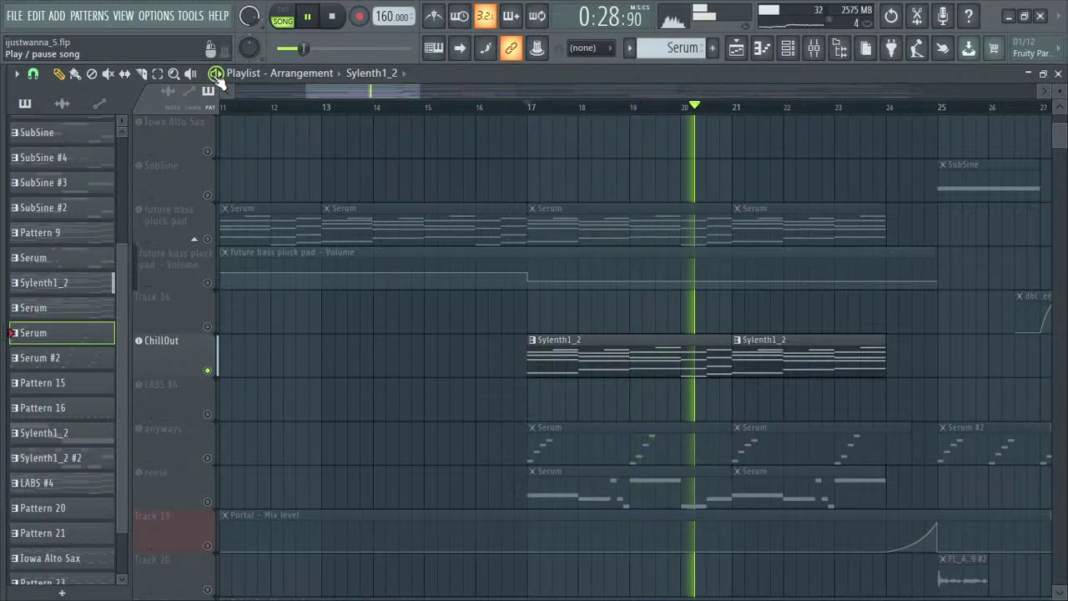
left_click(215, 73)
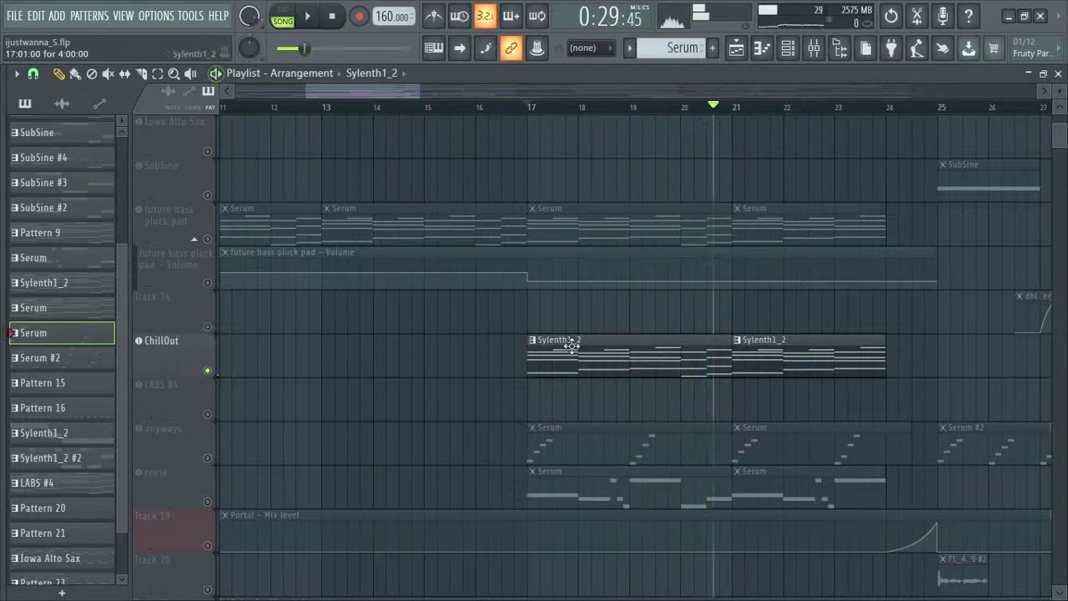
- Examine the effects on the ChillOut mixer track, select the anyways mixer track and return to the playlist
left_click(814, 49)
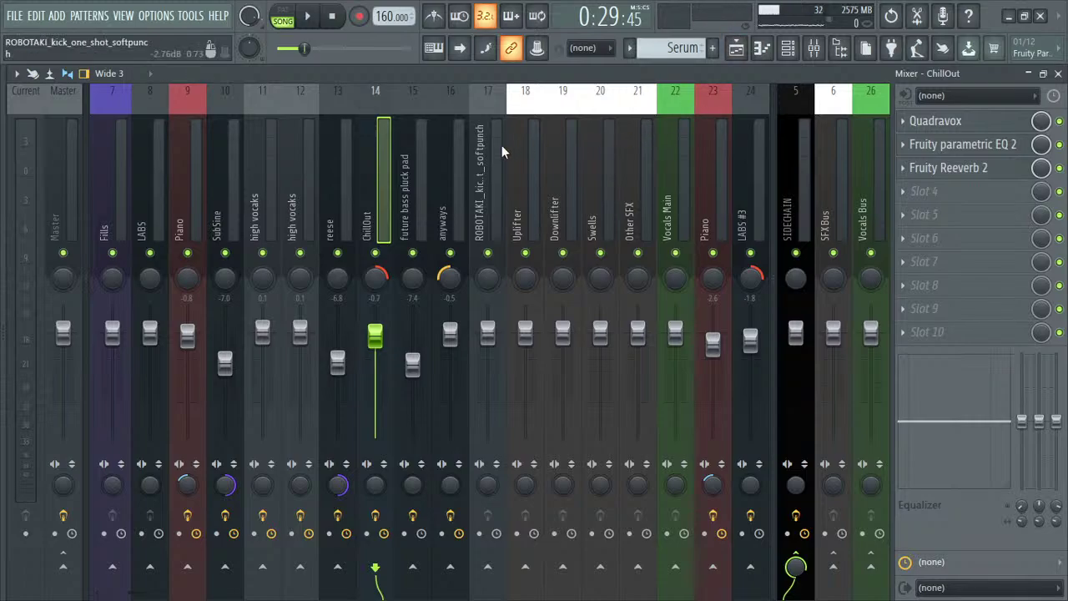
left_click(445, 169)
left_click(747, 50)
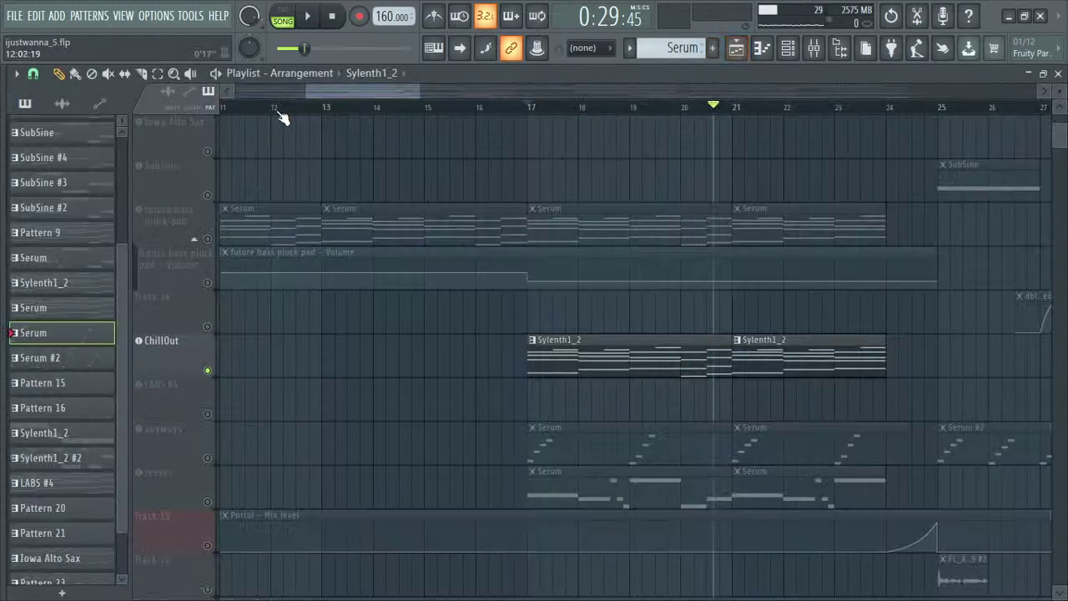
- Unmute the anyways track and play it together with ChillOut from just before bar 17, pausing near bar 24
left_click(207, 458)
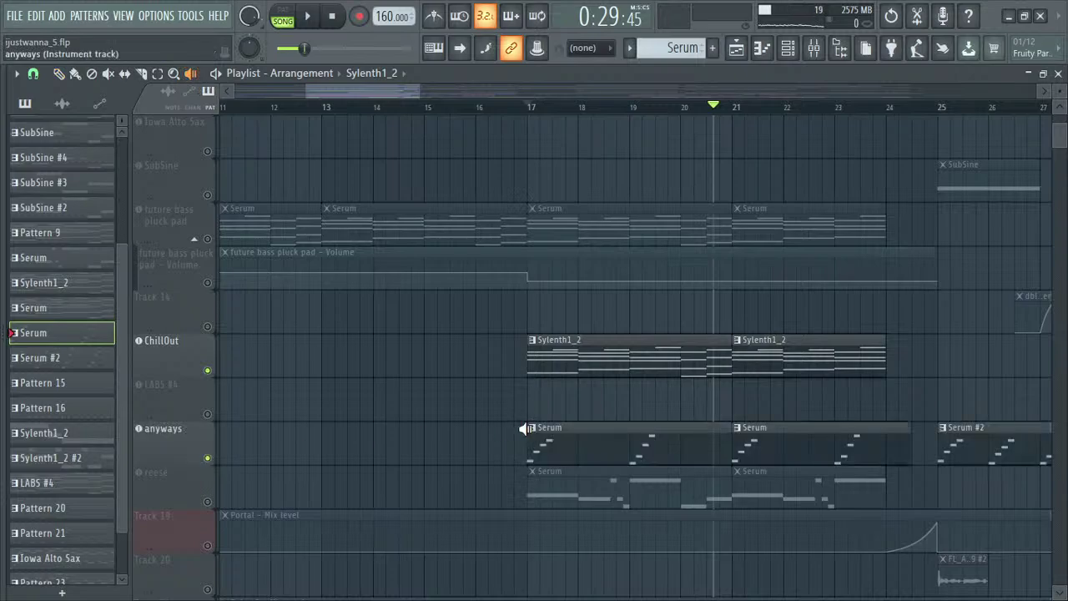
left_click(530, 429)
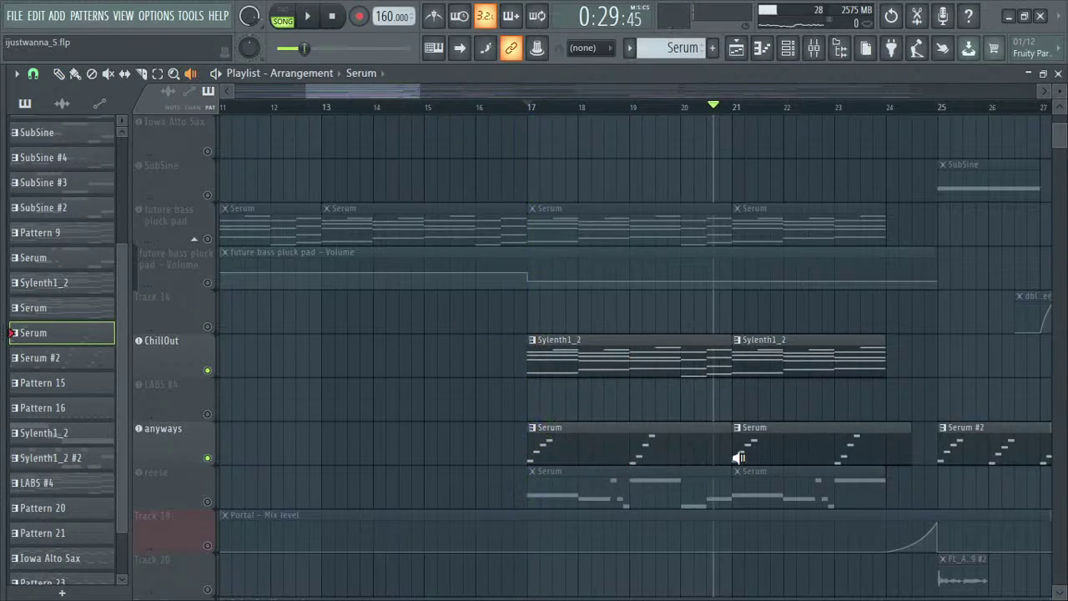
left_click(513, 109)
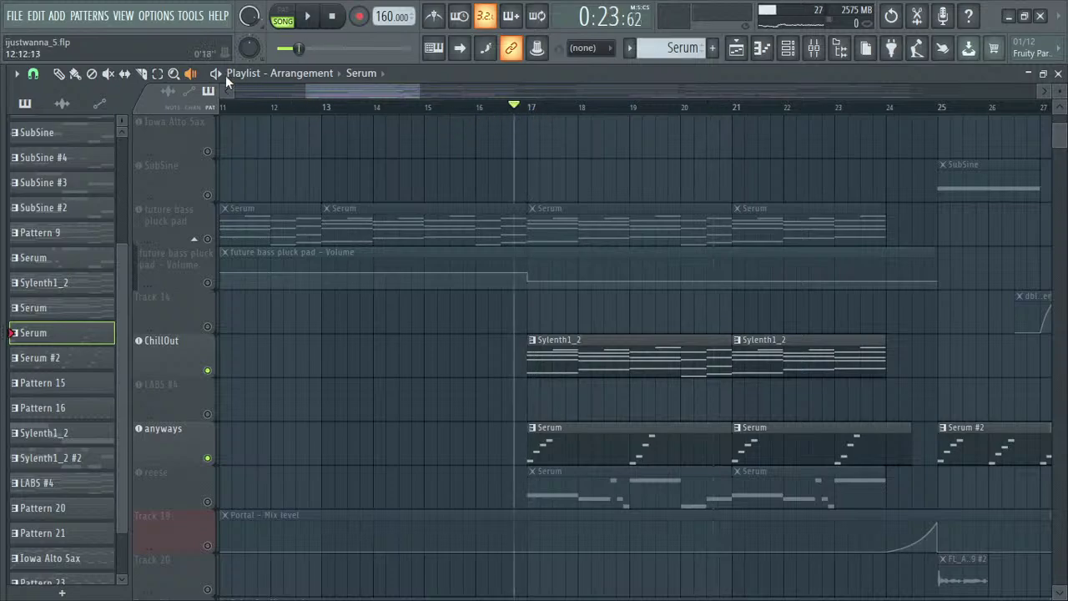
key("space")
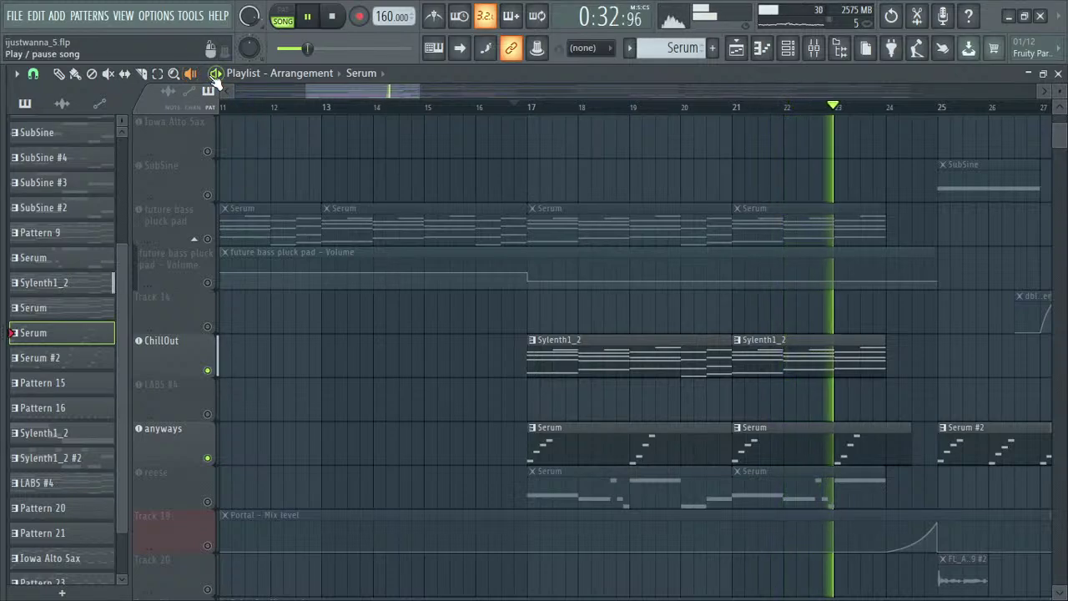
left_click(215, 74)
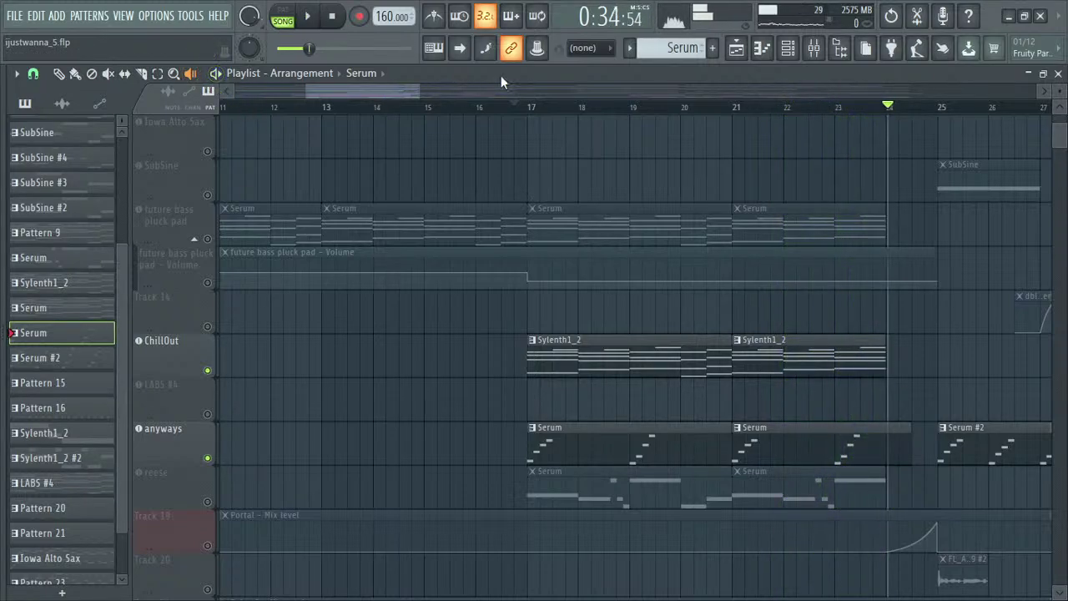
- Unmute the reese track and play it together with ChillOut and anyways from just before bar 17
left_click(527, 109)
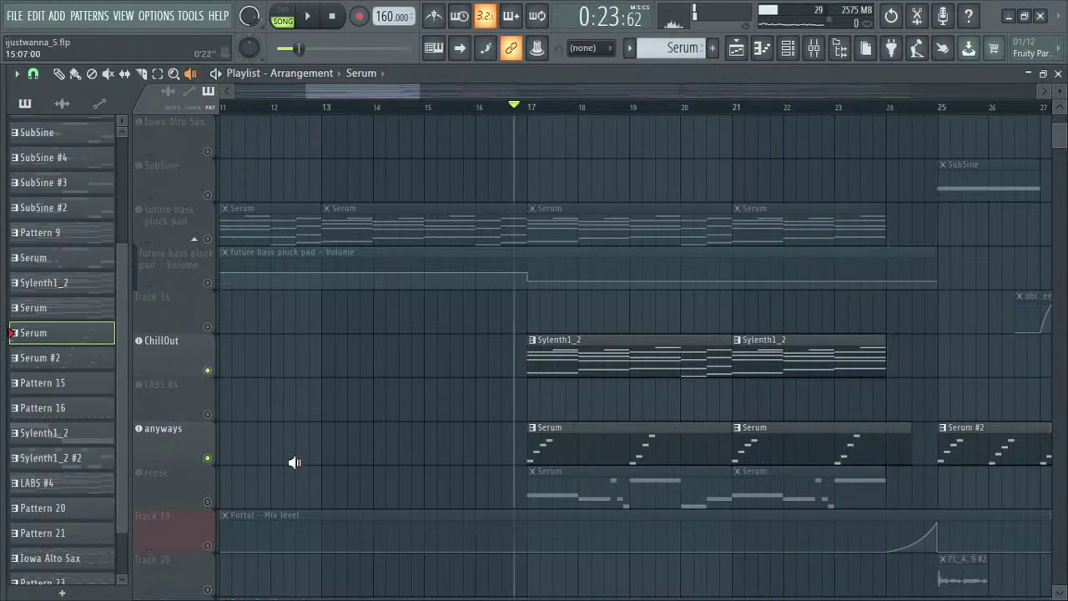
left_click(208, 501)
left_click(215, 74)
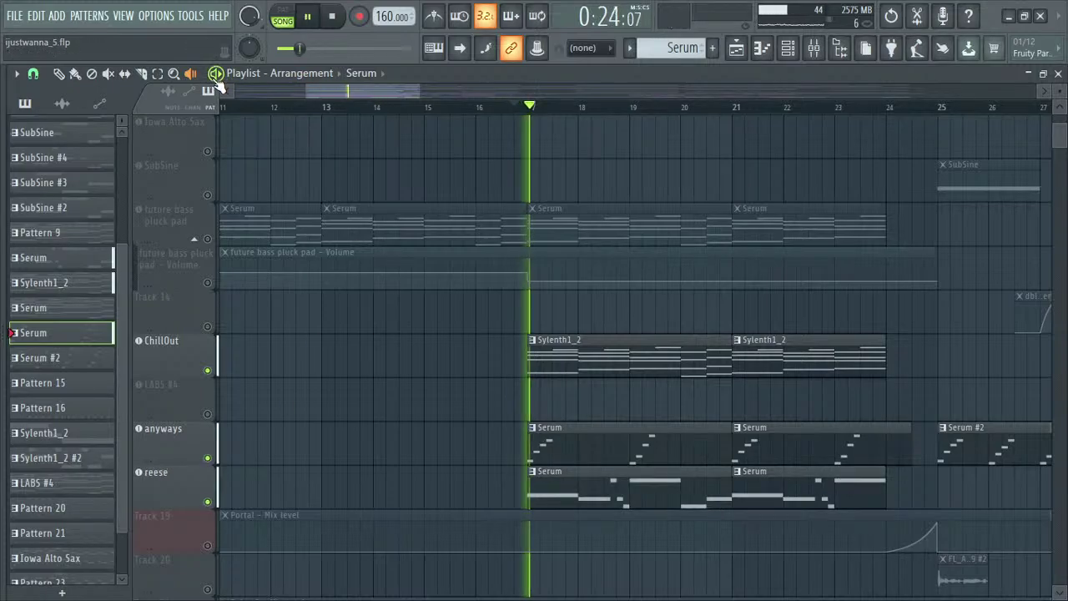
scroll(766, 439, "down", 5)
scroll(766, 439, "down", 3)
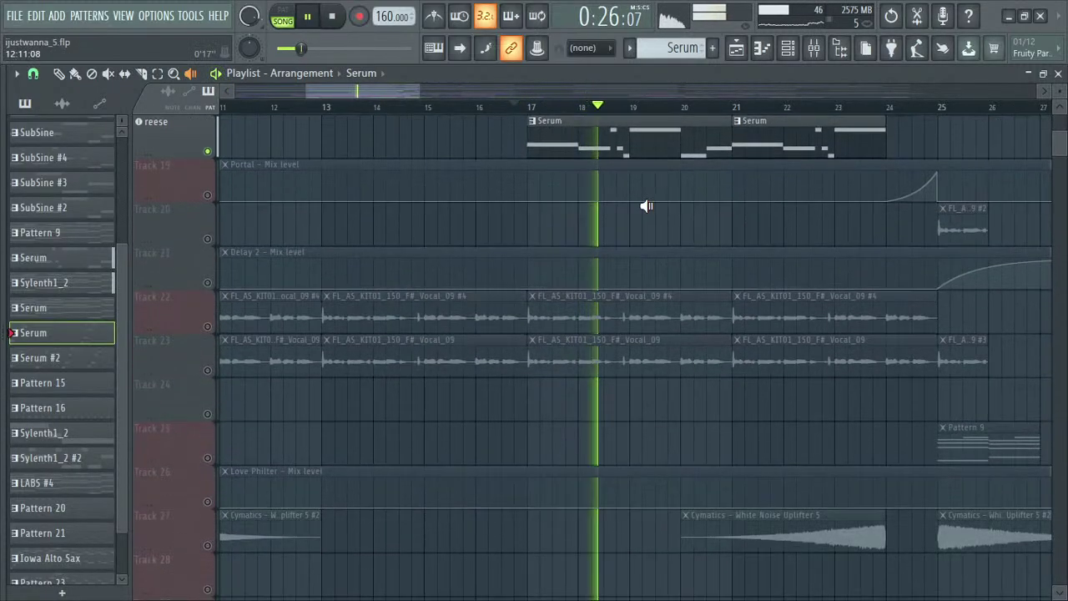
scroll(578, 403, "up", 4)
scroll(578, 403, "up", 2)
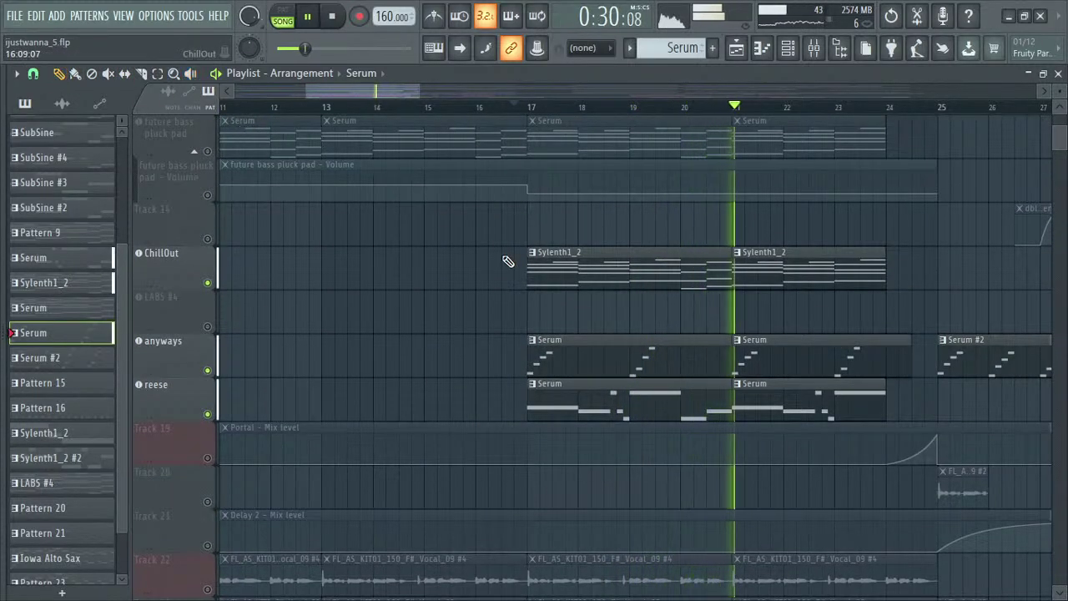
scroll(427, 242, "up", 2)
scroll(533, 195, "up", 6)
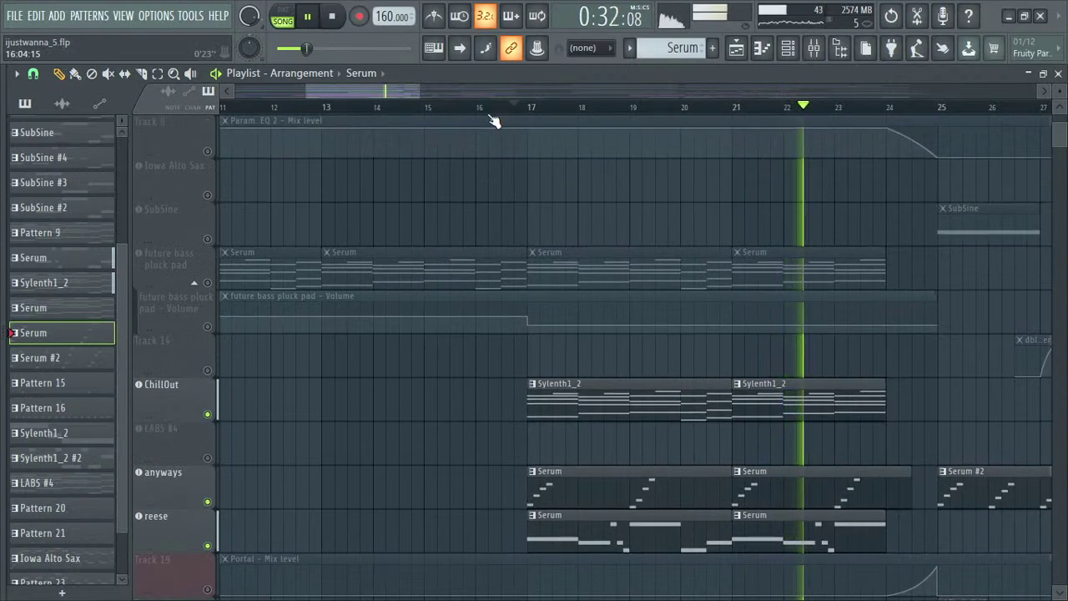
- Unmute the future bass pluck pad track and its volume automation and play them with ChillOut, anyways and reese from just before bar 17
scroll(529, 191, "down", 7)
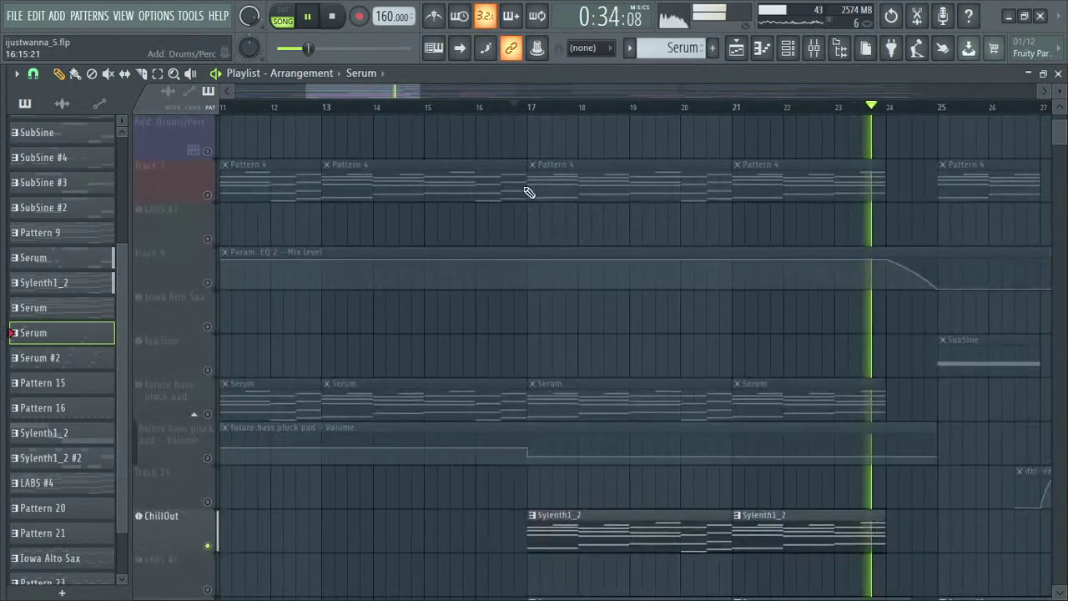
left_click(500, 106)
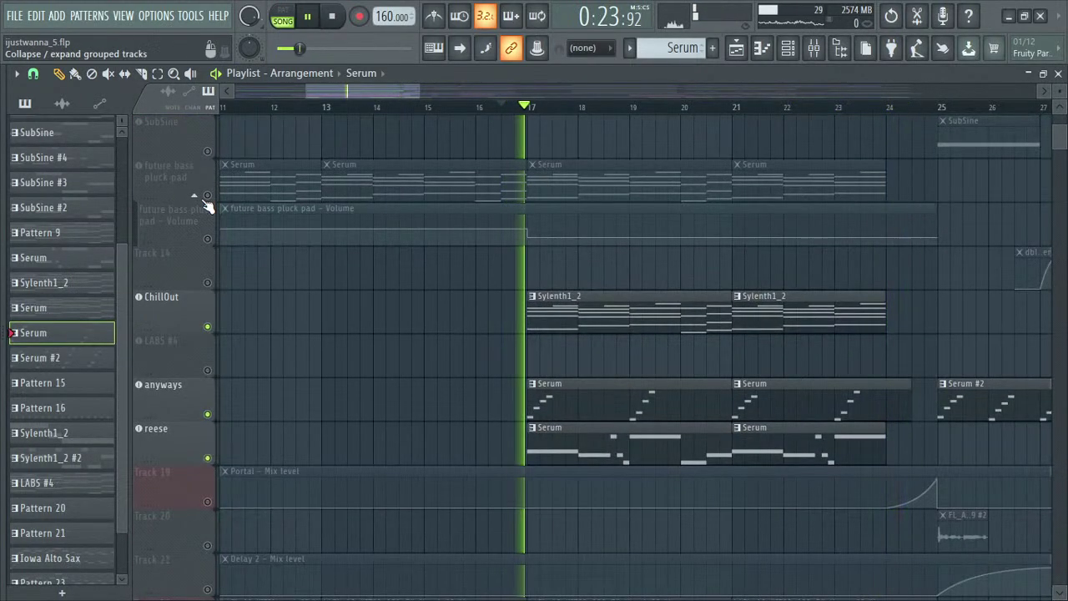
left_click(208, 196)
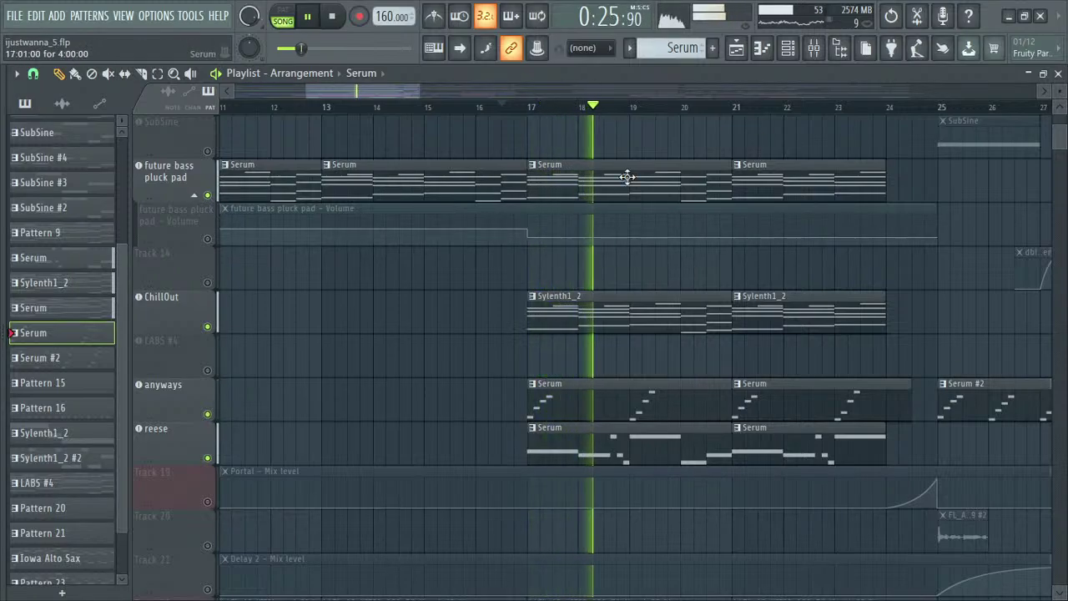
left_click(208, 240)
scroll(644, 322, "up", 8)
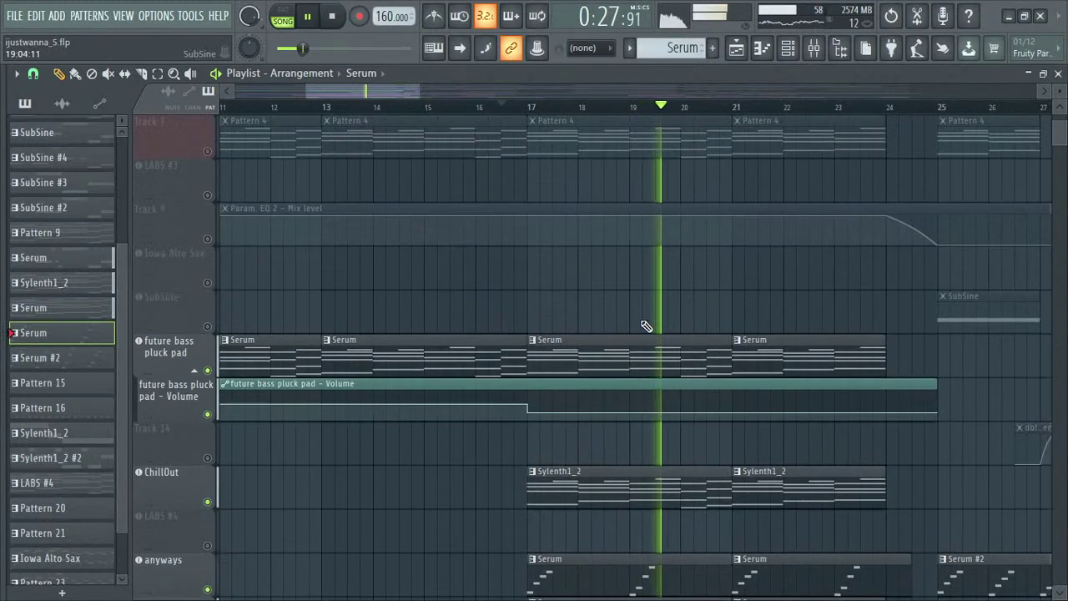
left_click(201, 321)
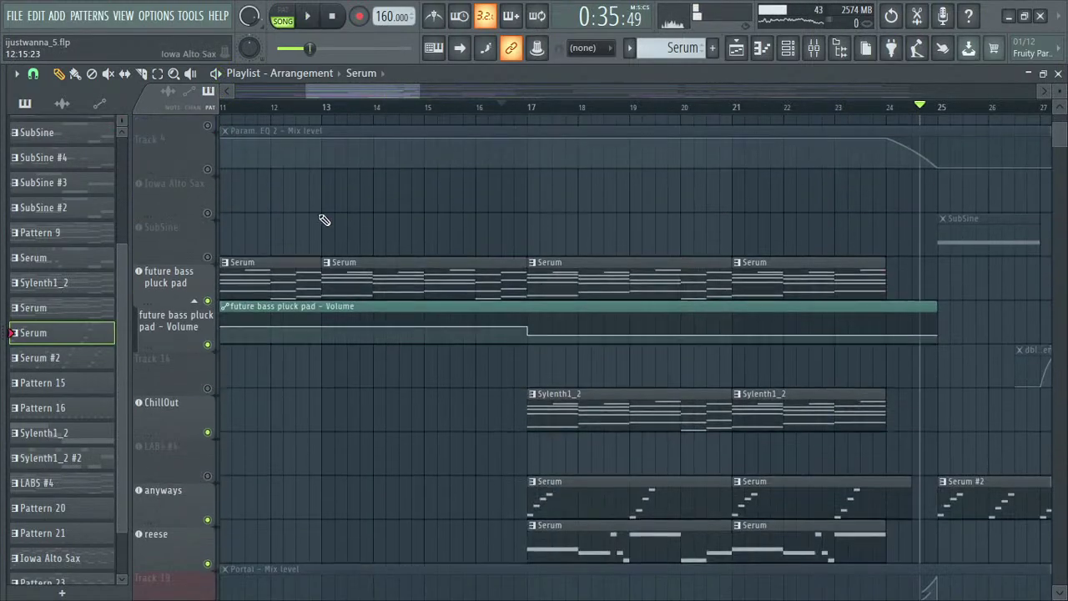
- Unmute all playlist tracks and look over the arrangement of the section starting at bar 25
left_click(209, 372)
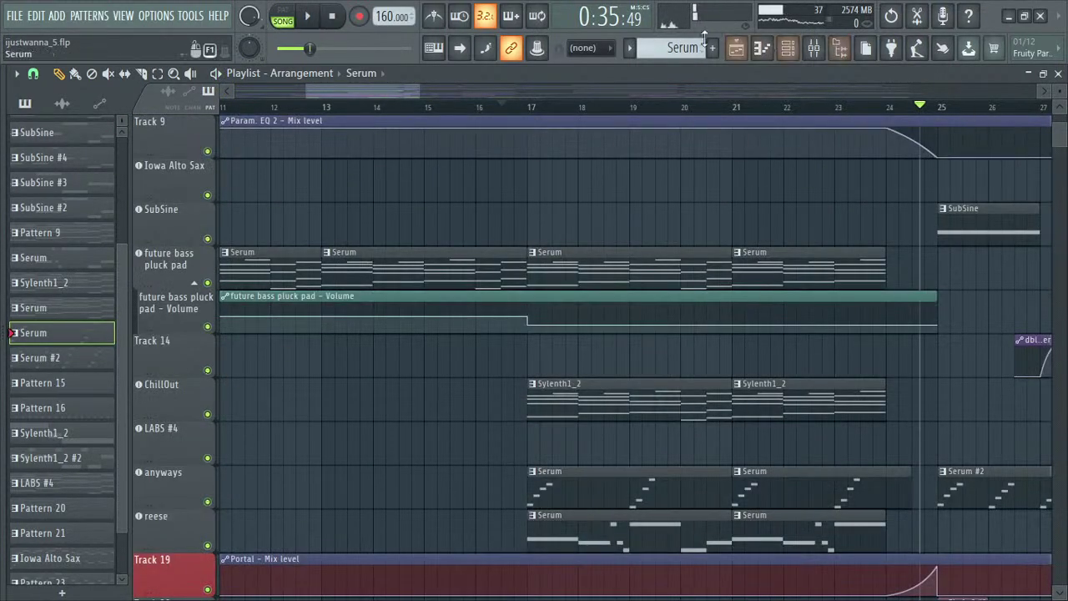
left_click_drag(419, 98, 588, 93)
scroll(429, 318, "down", 6)
scroll(434, 314, "down", 7)
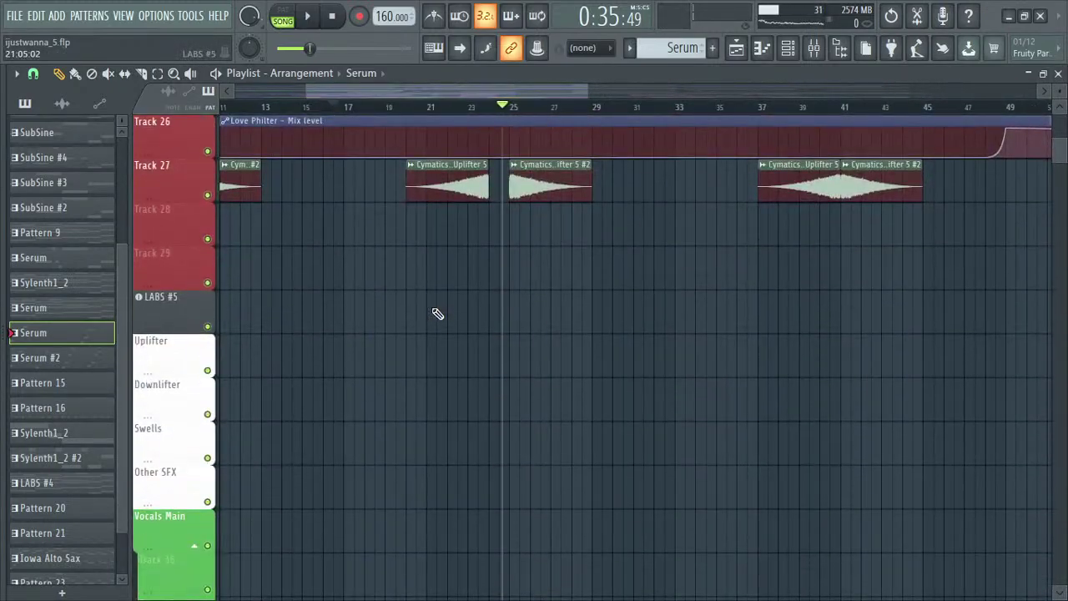
scroll(436, 312, "up", 8)
scroll(434, 307, "up", 15)
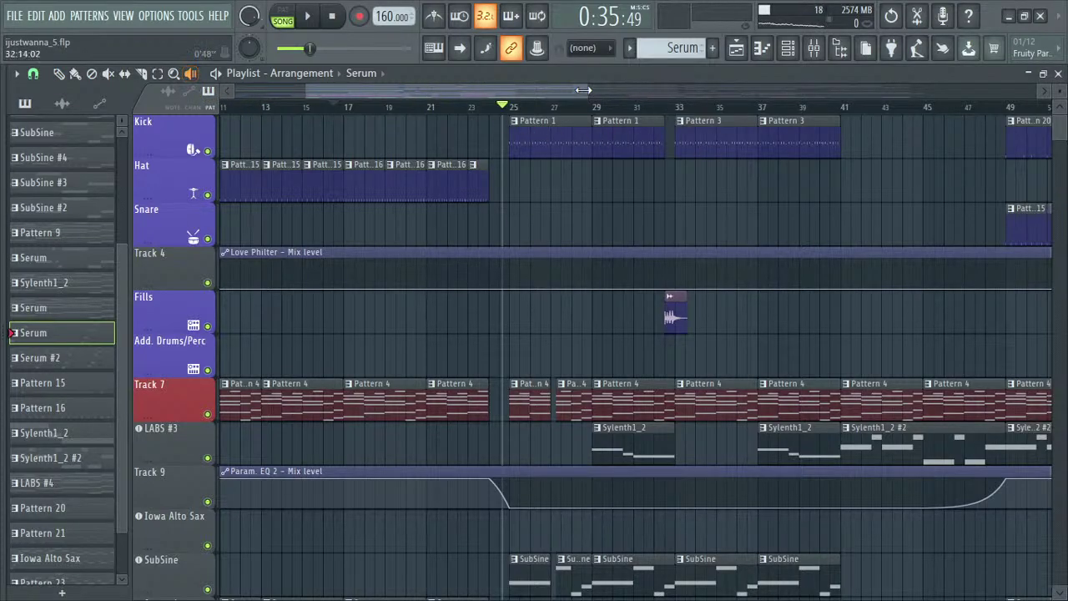
left_click_drag(583, 90, 554, 135)
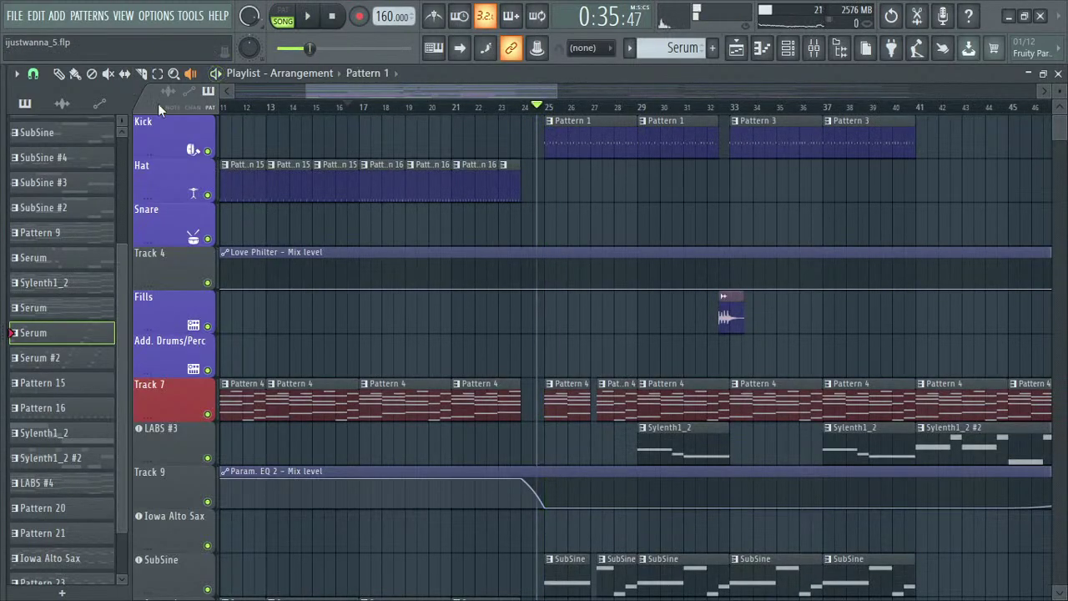
- Play Pattern 1 on its own in pattern mode from the channel rack and bring up the mixer during playback
left_click(788, 48)
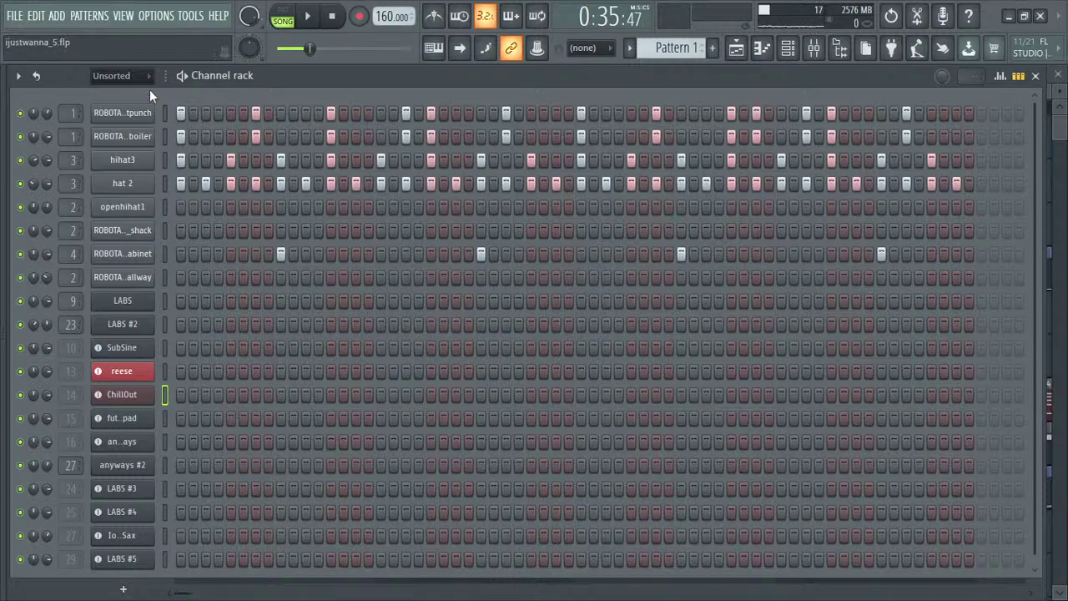
key("l")
key("space")
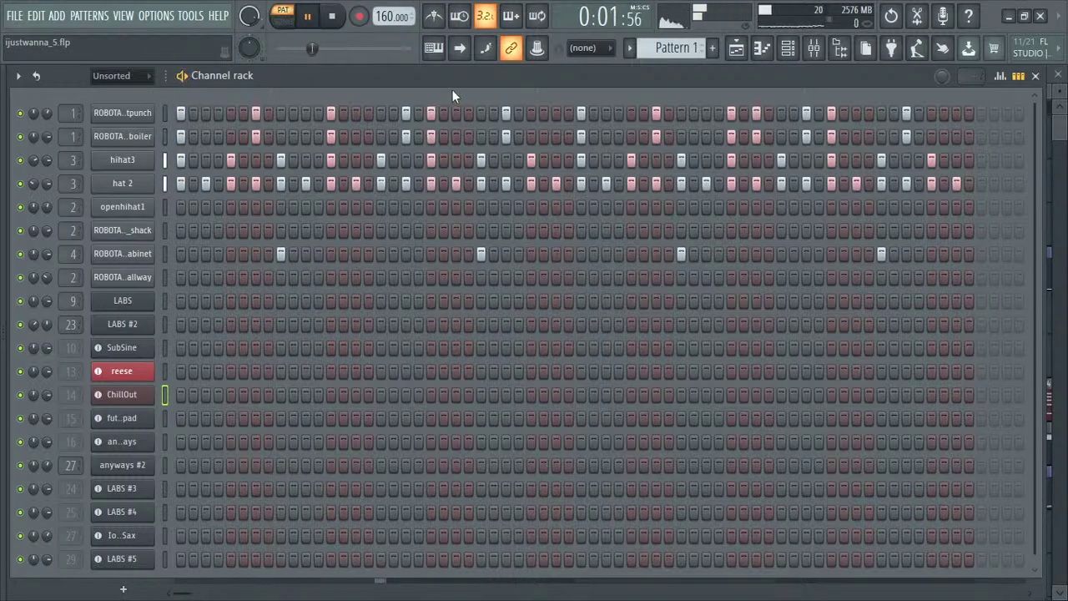
left_click(814, 48)
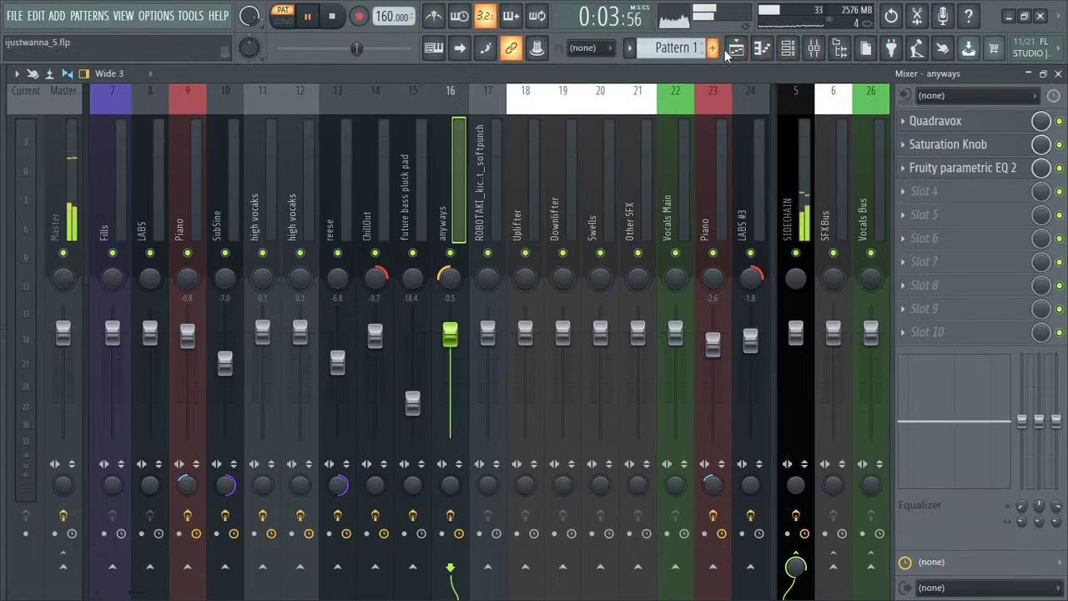
- Open the playlist, stop the pattern playback, and place the song position at bar 25
left_click(726, 49)
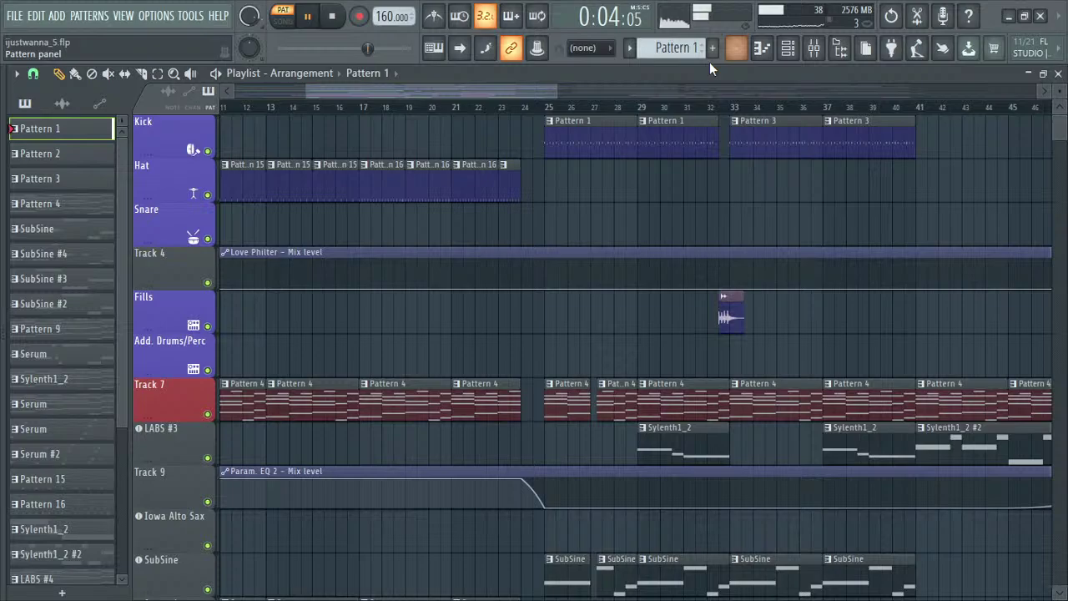
left_click(216, 75)
left_click(216, 75)
left_click(545, 107)
scroll(178, 170, "down", 1)
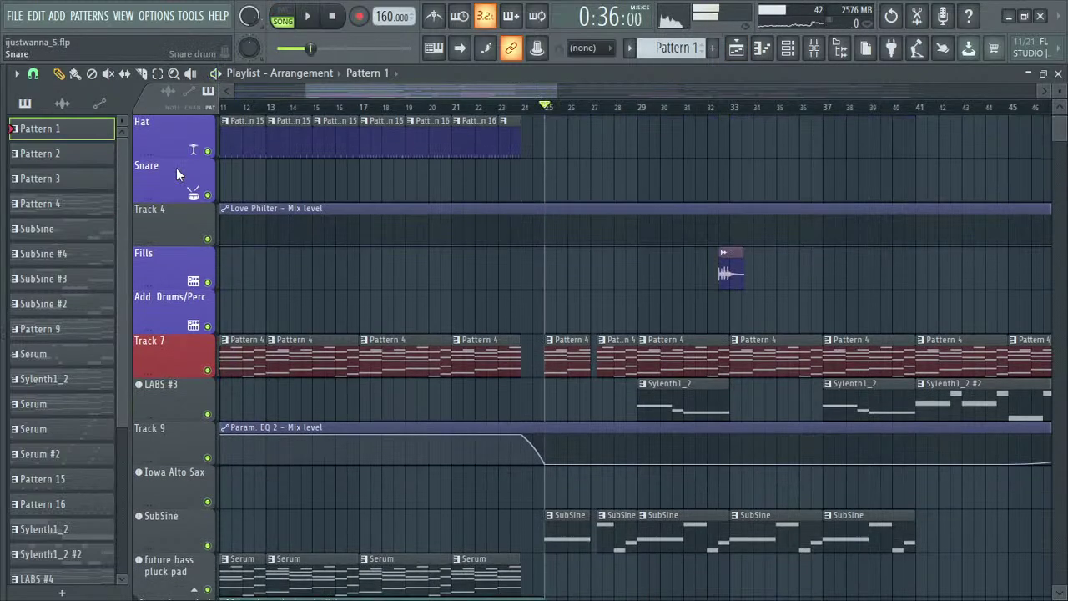
scroll(639, 258, "down", 15)
scroll(579, 219, "up", 1)
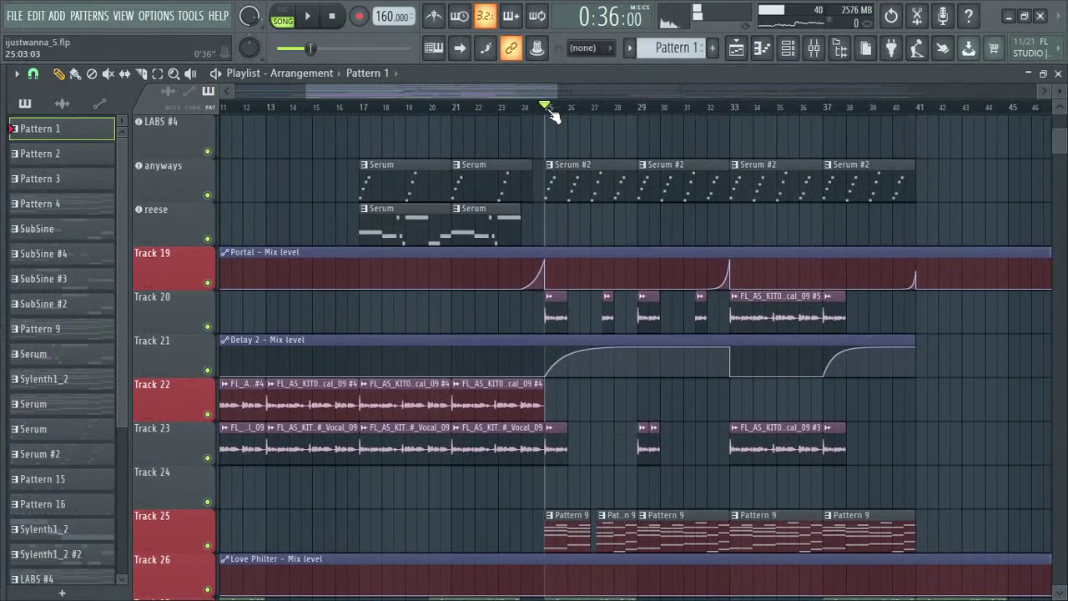
left_click_drag(547, 107, 568, 105)
- Show the channel rack and play Pattern 1 in pattern mode
left_click(798, 53)
key("l")
key("space")
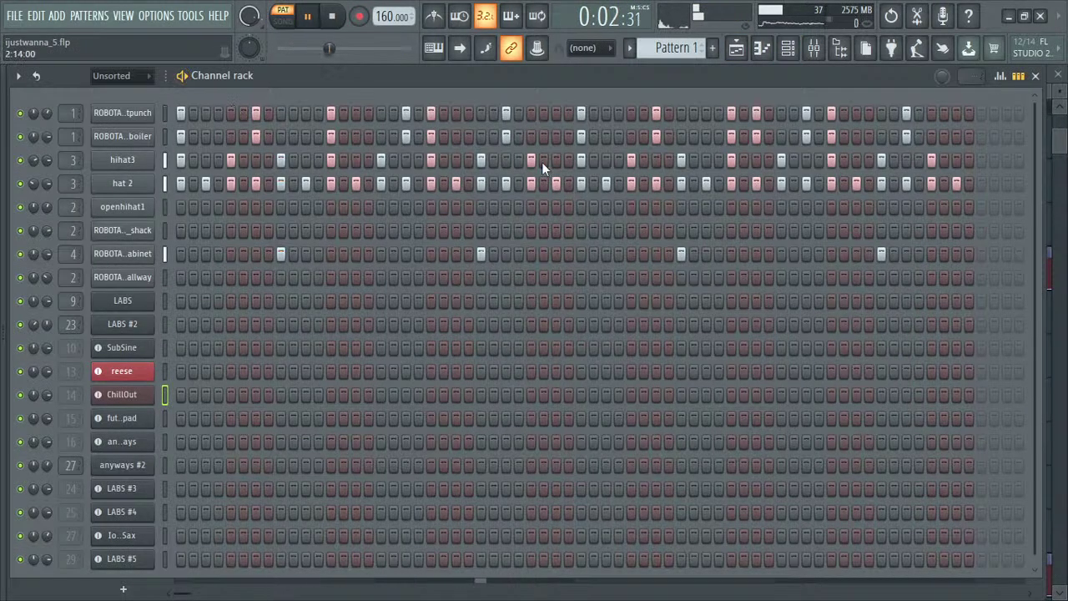
- Inspect the Fruity parametric EQ 2 on the Kick mixer track while the pattern plays
left_click(813, 47)
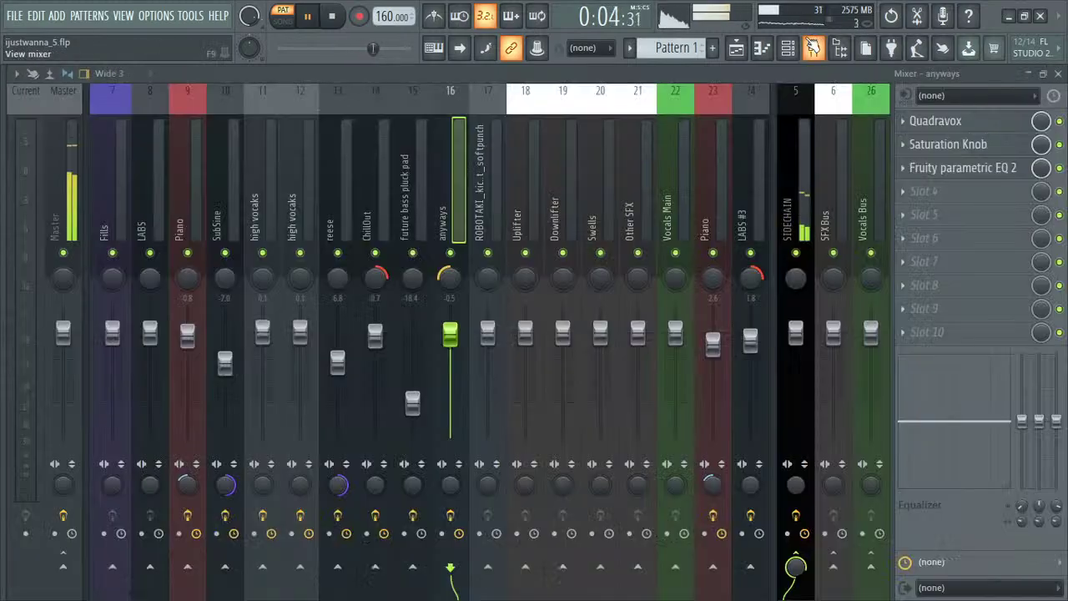
scroll(204, 590, "left", 6)
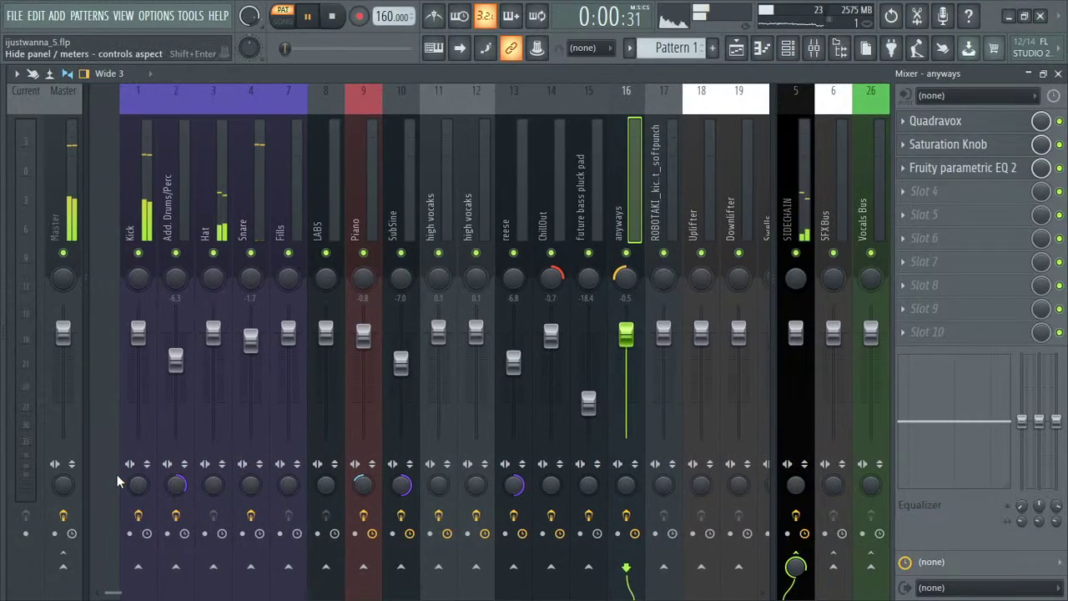
left_click(124, 107)
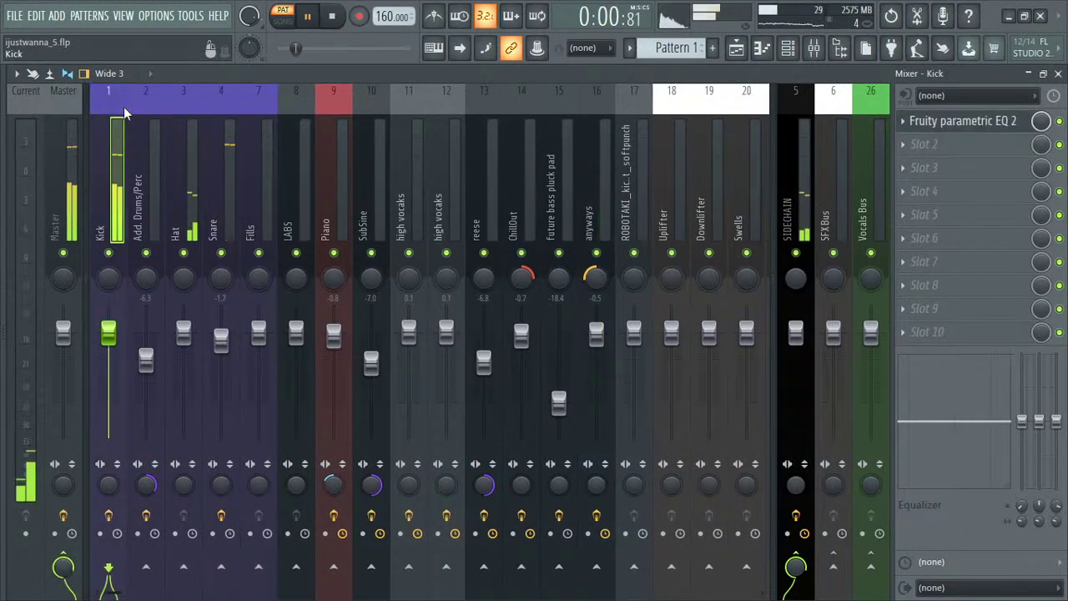
left_click(984, 123)
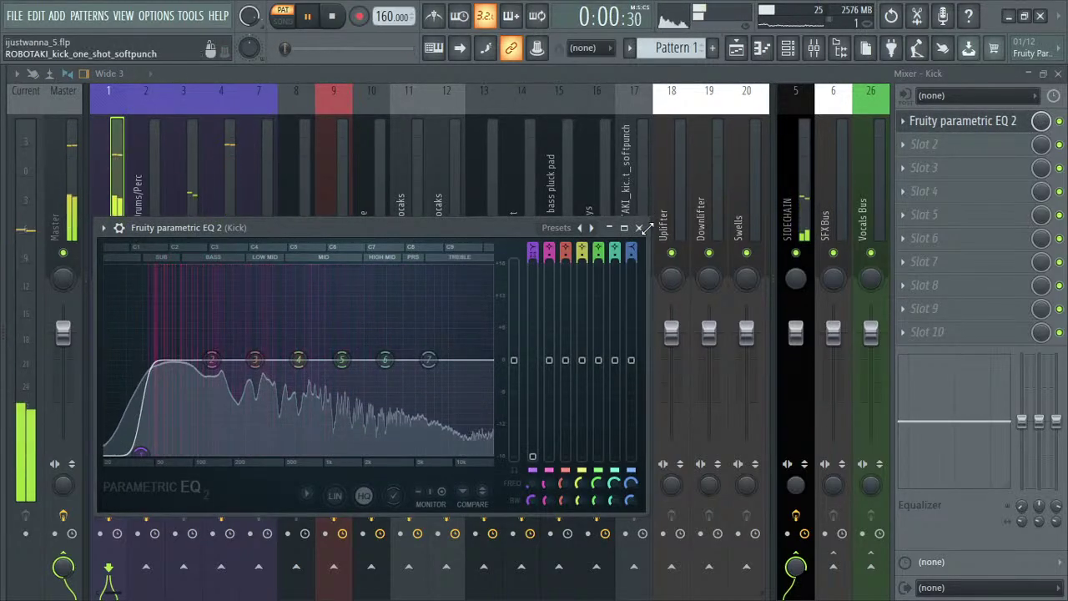
left_click(639, 227)
- Check the Hat mixer track and the Snare track's Fruity parametric EQ 2 and Fruity Reeverb 2
left_click(193, 169)
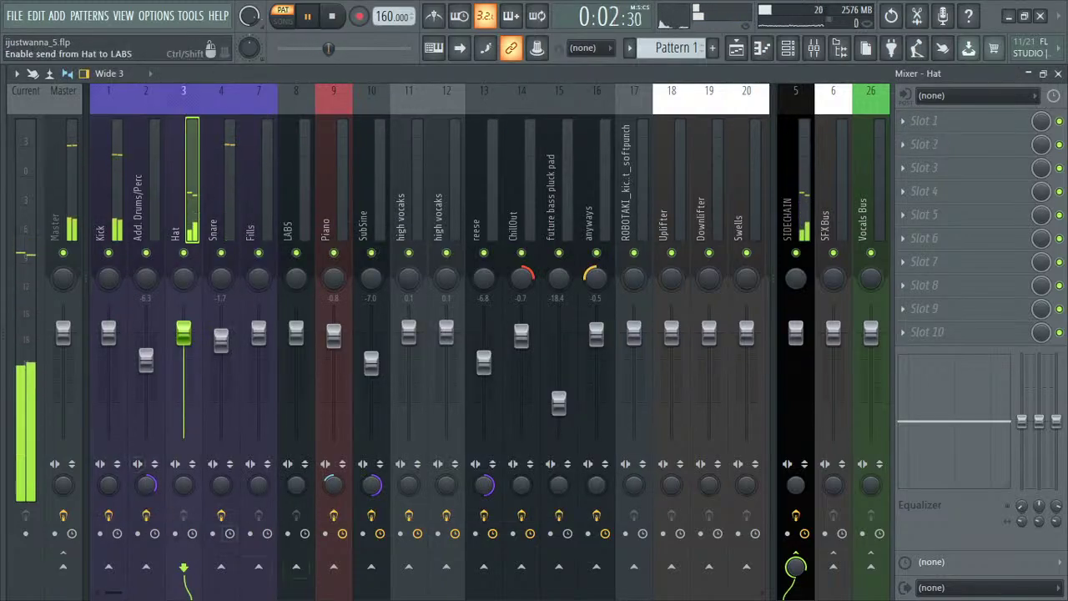
left_click(234, 142)
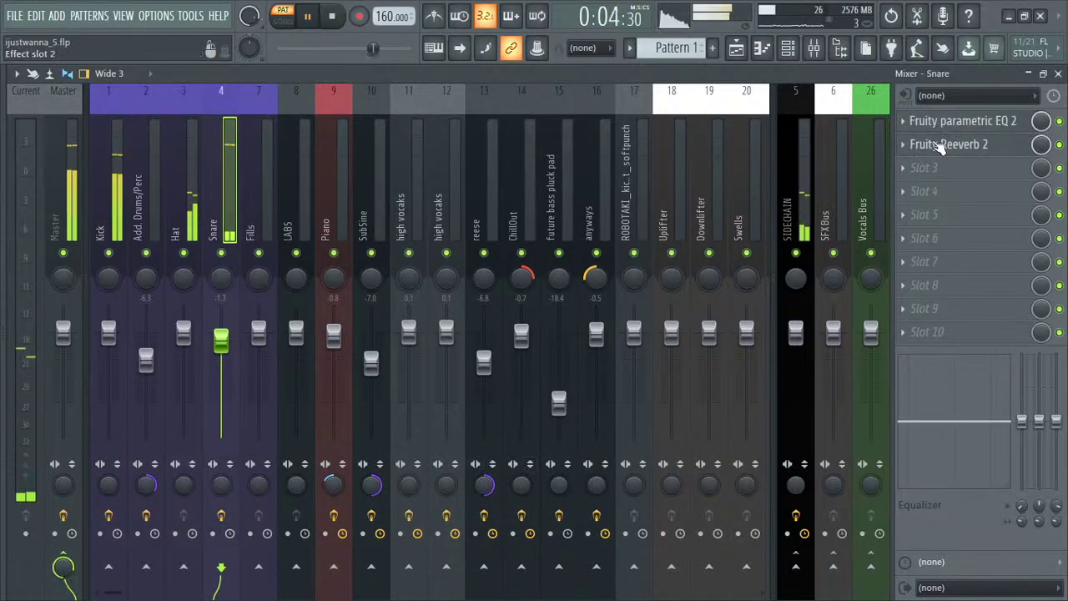
left_click(974, 125)
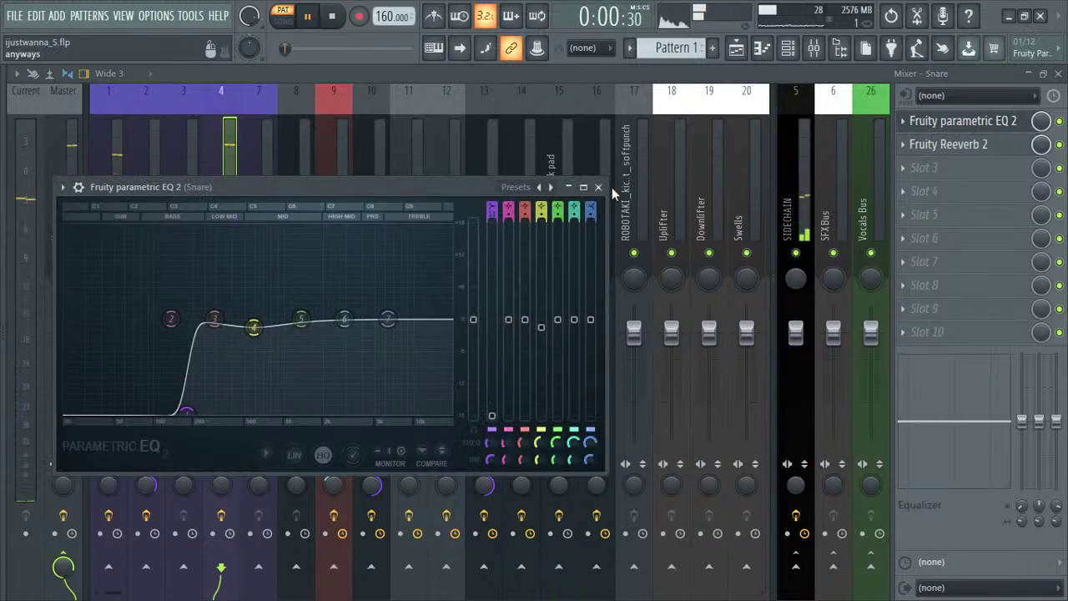
left_click(598, 187)
left_click(983, 145)
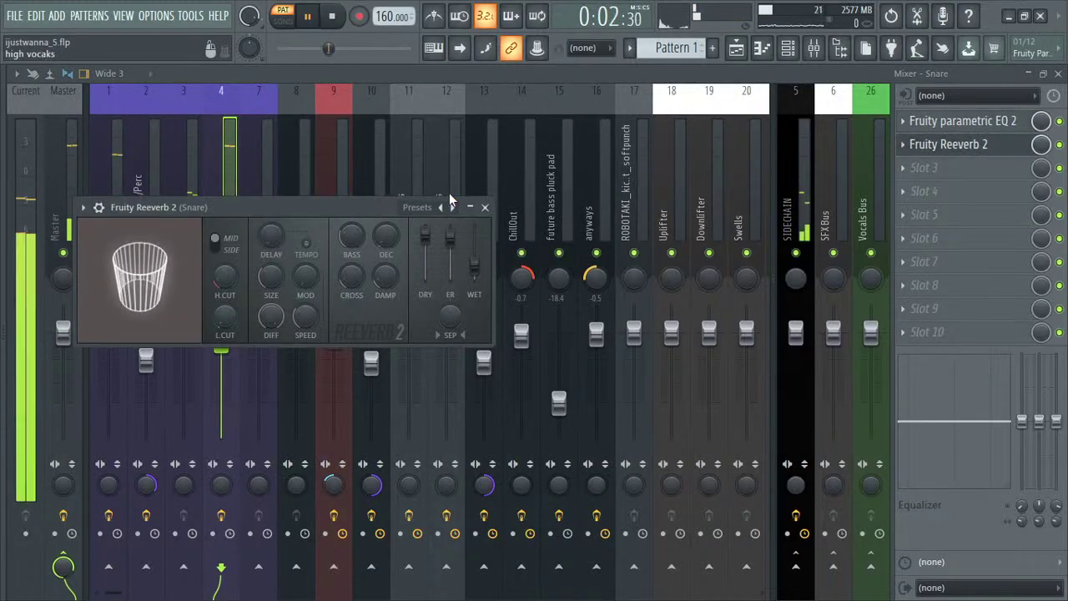
left_click(485, 207)
- Stop the pattern playback and return to the playlist with the Playback tool at the vocal tracks around bar 25
left_click(788, 47)
key("space")
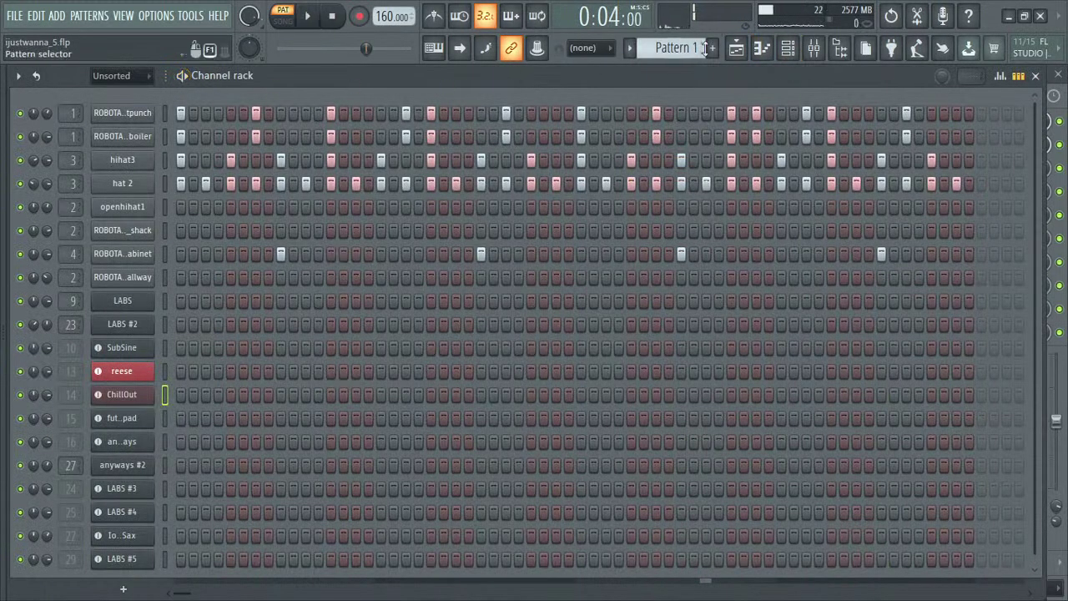
left_click(735, 48)
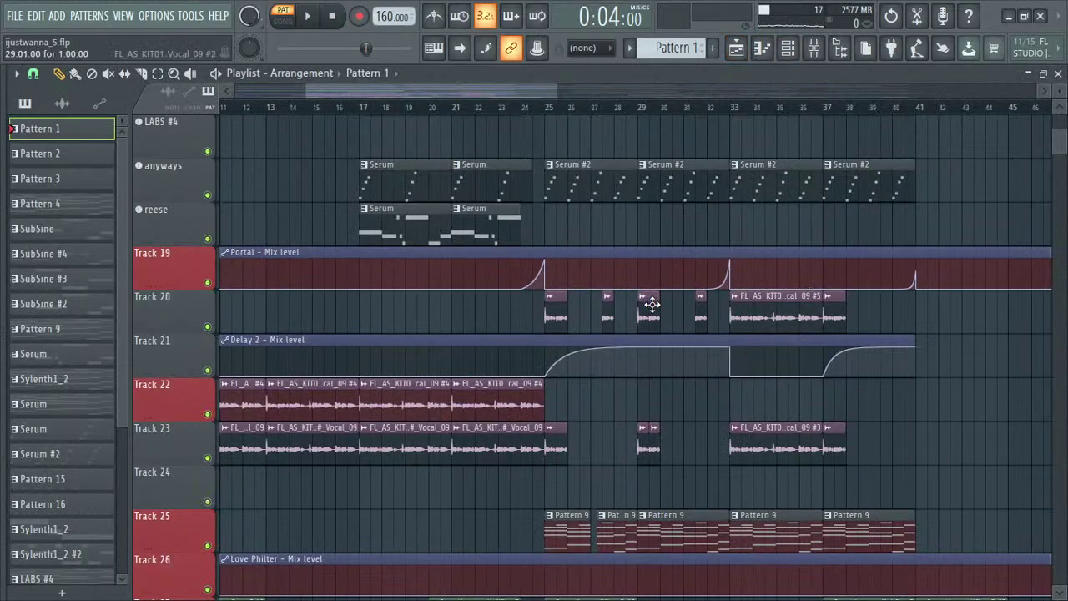
scroll(640, 327, "up", 3)
scroll(303, 231, "up", 5)
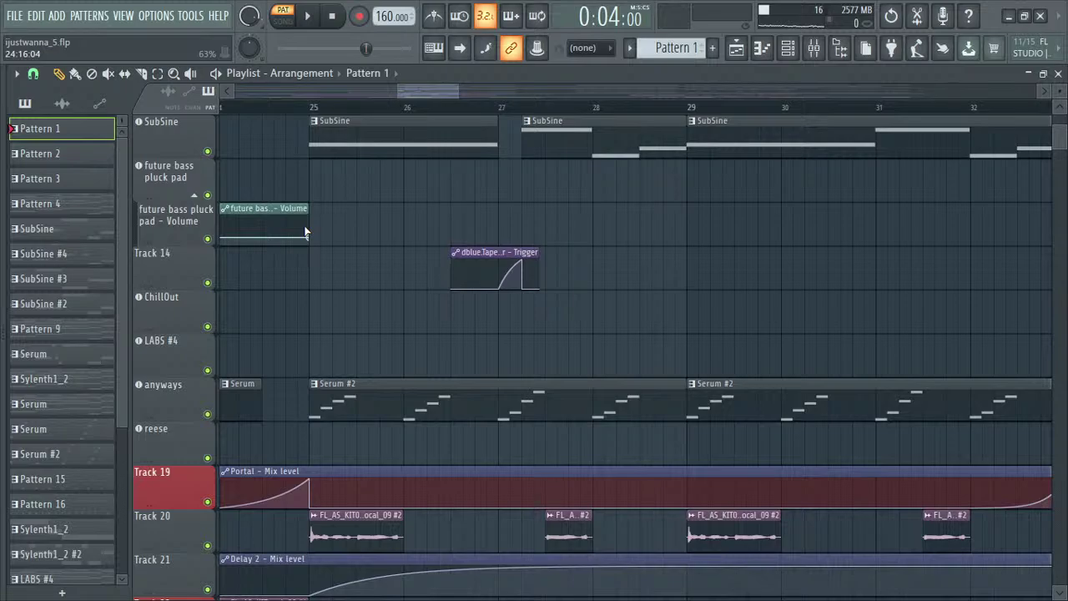
scroll(306, 232, "down", 5)
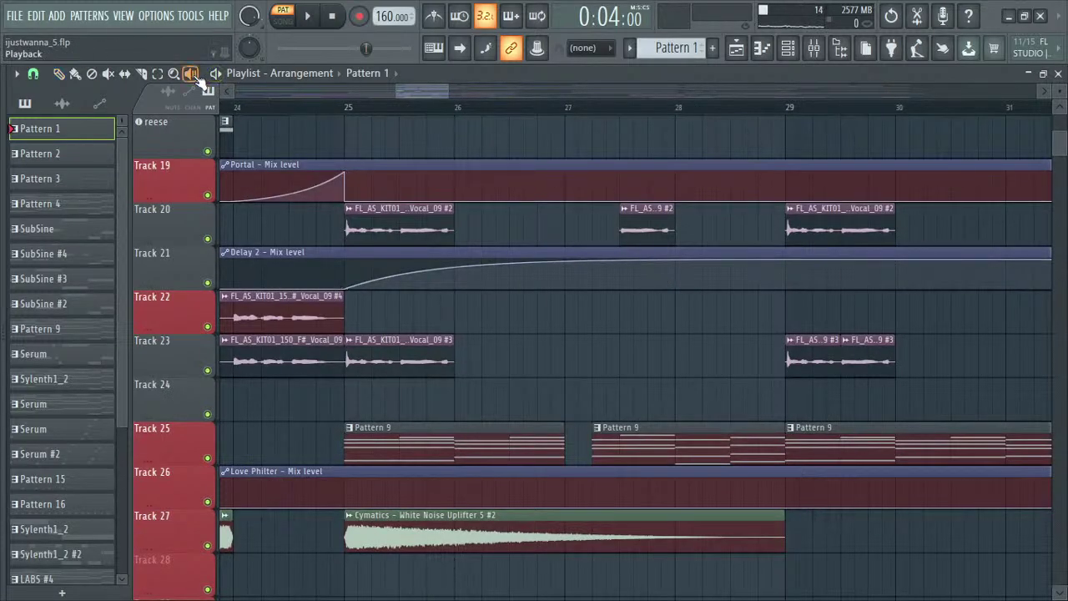
scroll(345, 326, "up", 4)
scroll(333, 326, "down", 5)
scroll(301, 323, "down", 6)
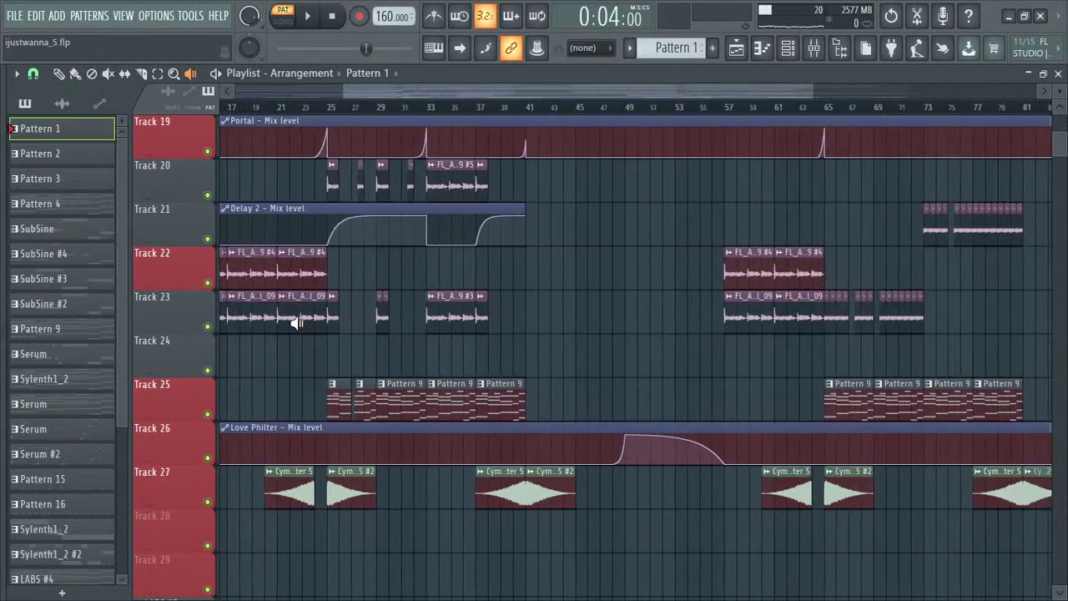
scroll(284, 317, "up", 5)
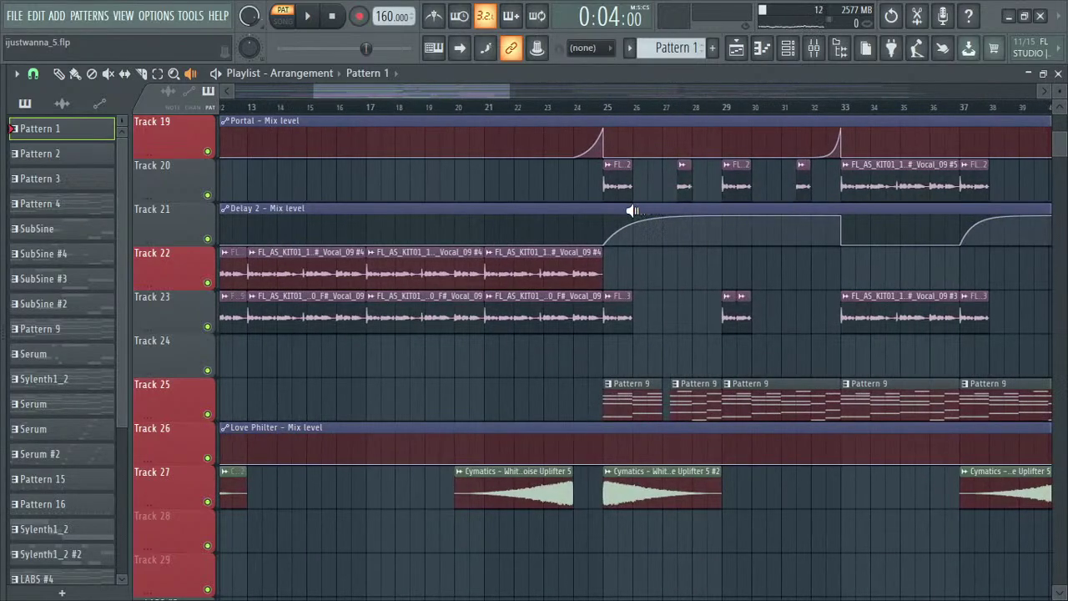
- Audition the vocal clips before bar 25 on Tracks 22 and 23 and the vocal chops at bar 25 on Tracks 20 and 23
left_click_drag(436, 257, 417, 300)
scroll(682, 417, "up", 3)
scroll(638, 332, "up", 5)
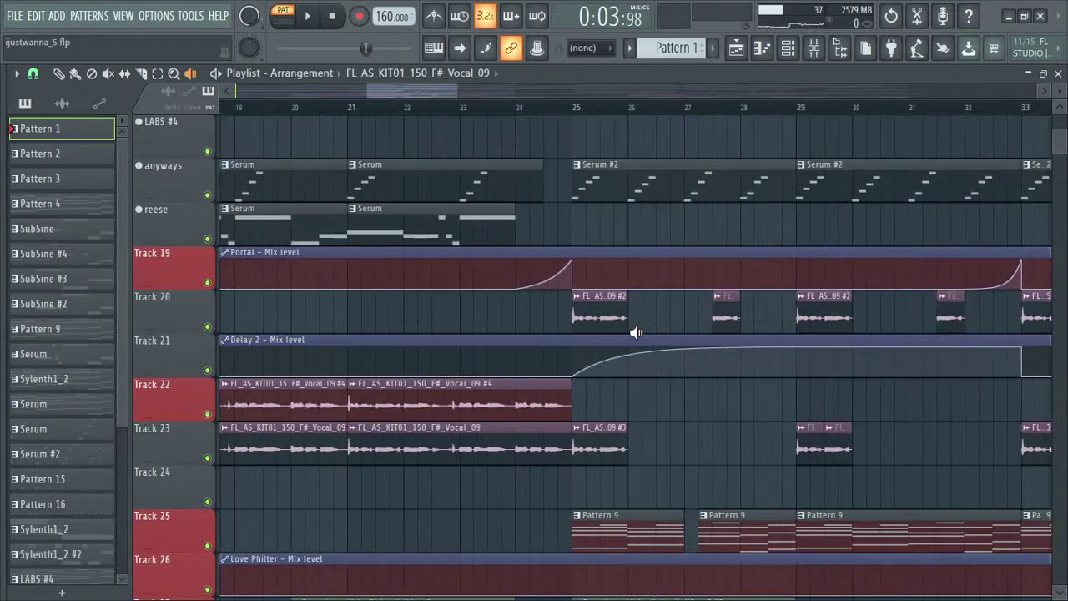
left_click(565, 317)
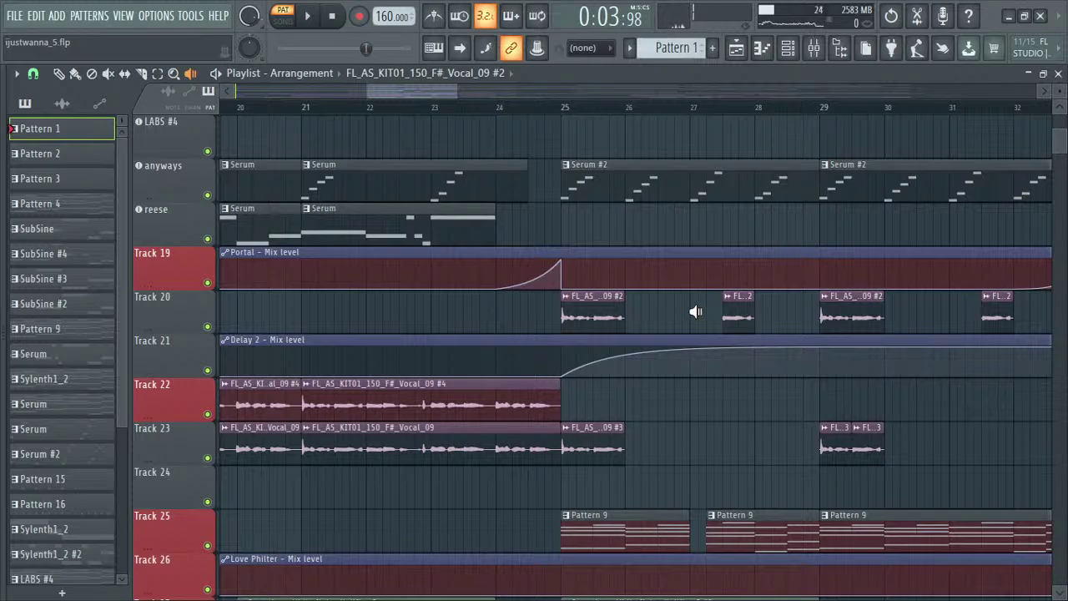
left_click(559, 440)
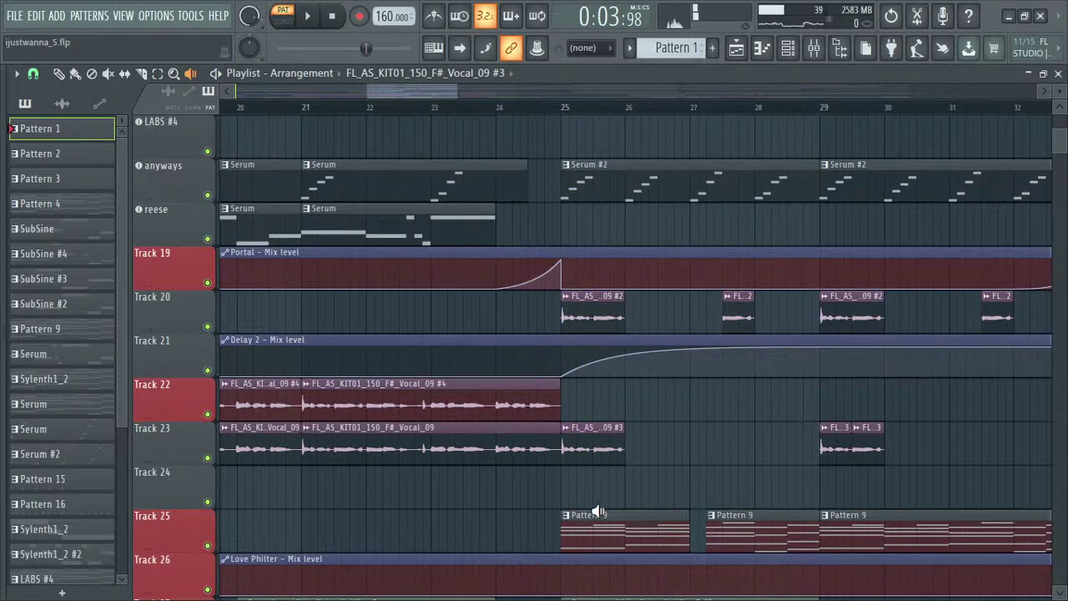
- Play the song from bar 25 while reviewing the synth, bass and automation tracks
scroll(597, 511, "down", 2)
scroll(562, 447, "up", 2)
left_click(564, 106)
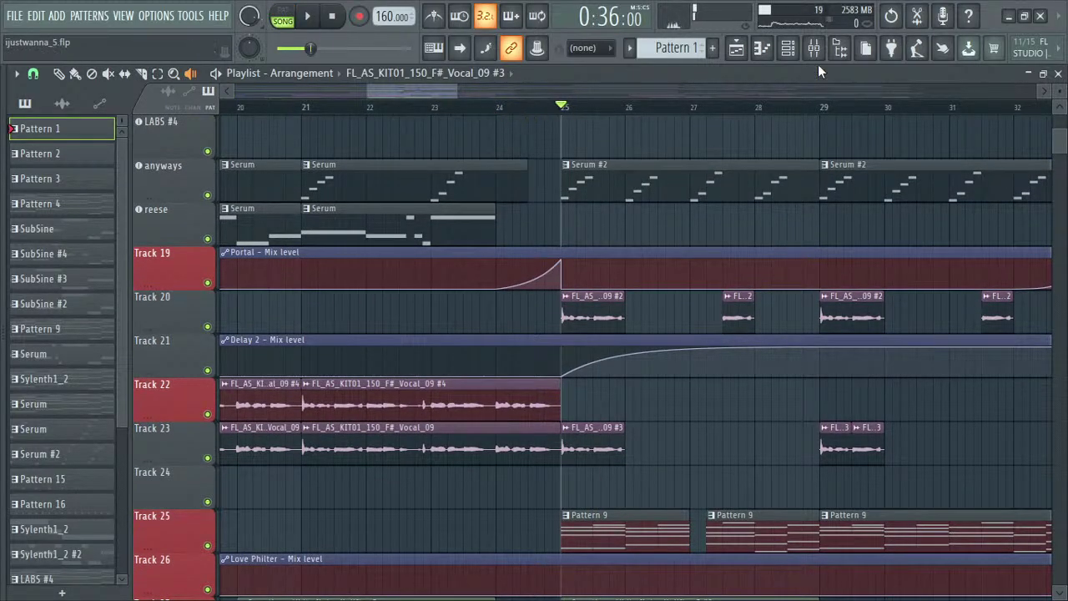
key("space")
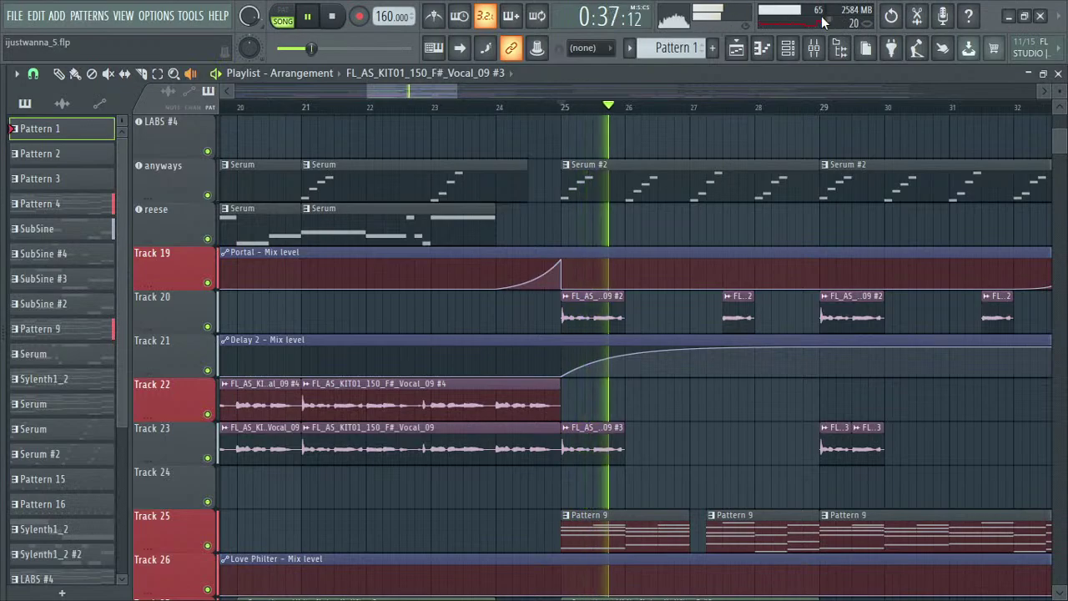
scroll(640, 284, "up", 6)
scroll(641, 284, "up", 2)
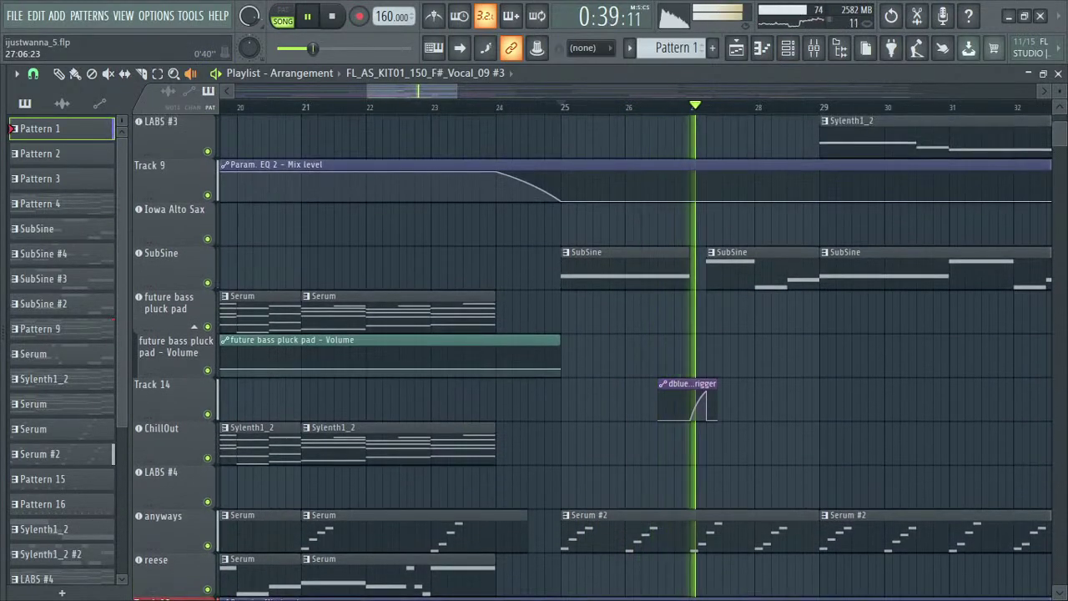
- Replay the song from bar 25 to check the vocal and uplifter tracks, and pause it
left_click(562, 106)
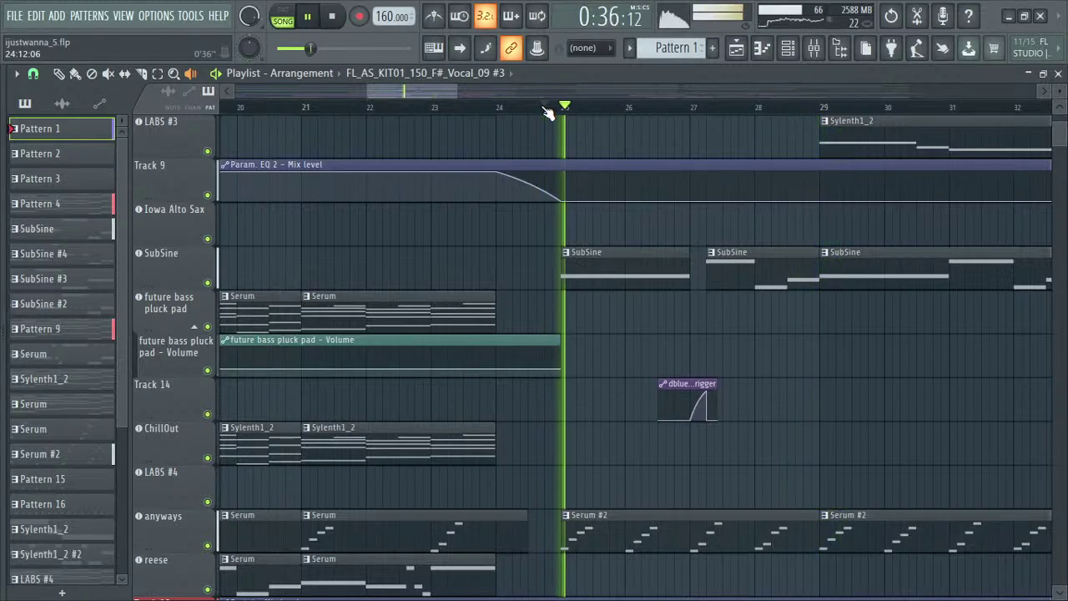
scroll(539, 349, "down", 11)
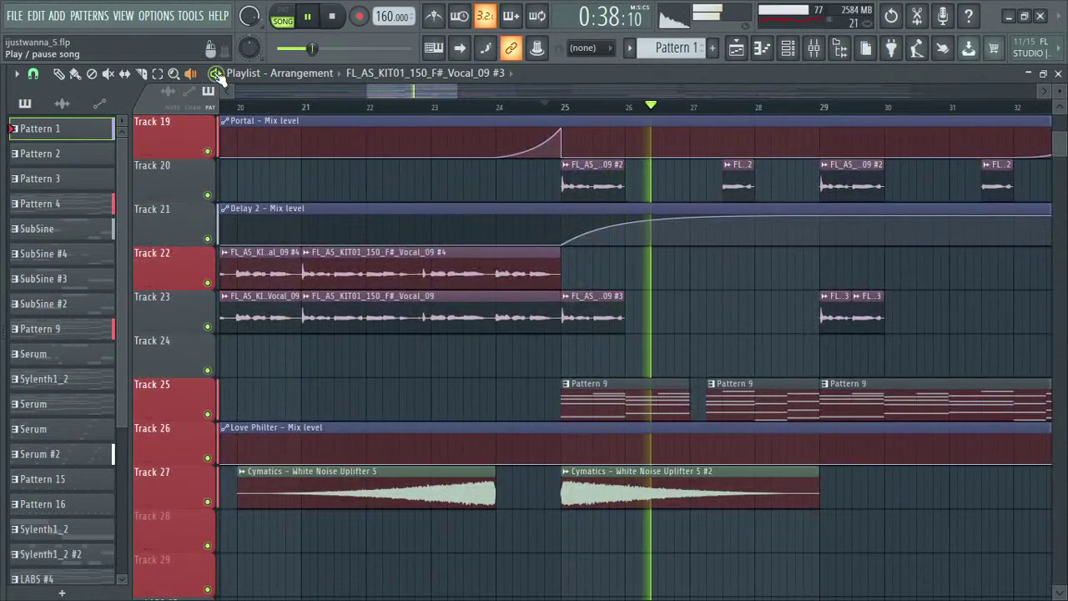
left_click(216, 73)
scroll(710, 360, "up", 1)
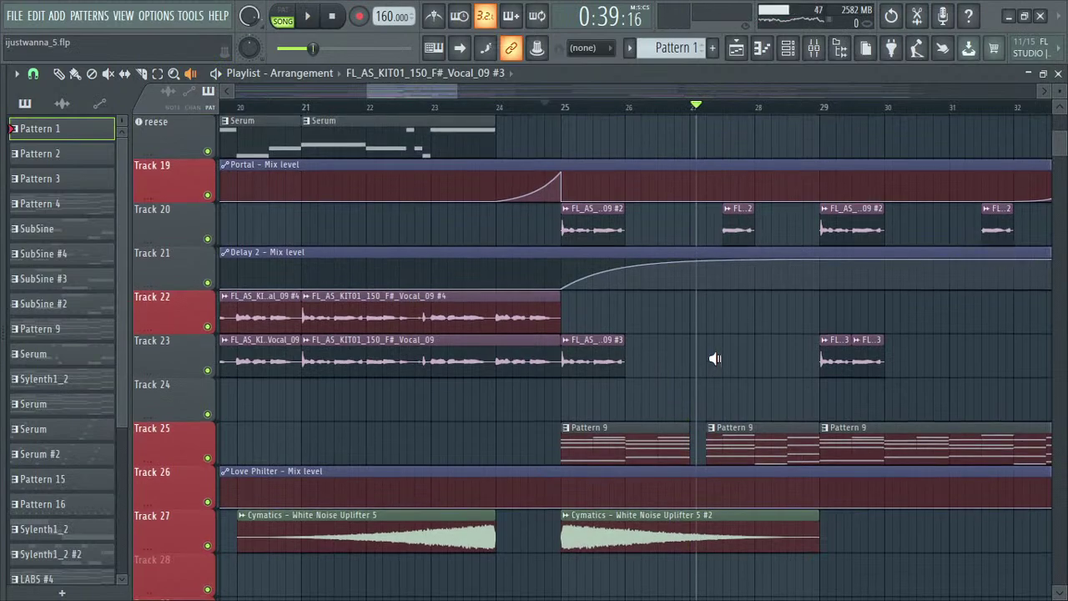
- Return the song position to bar 25 and audition the Pattern 4 clip on Track 7 by itself
scroll(732, 370, "up", 2, "ctrl")
scroll(187, 149, "up", 3)
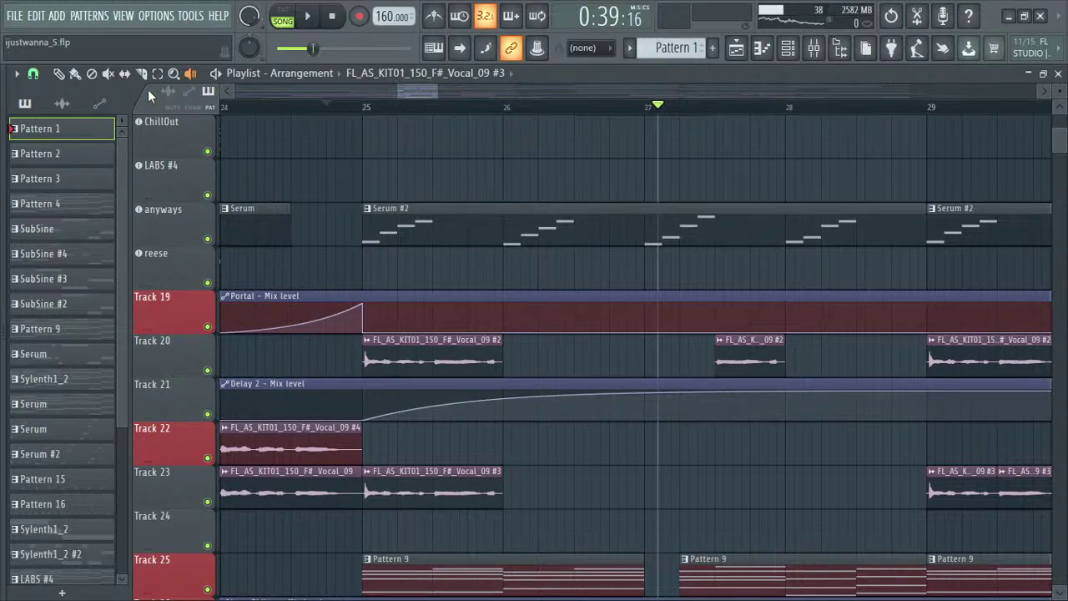
left_click(365, 109)
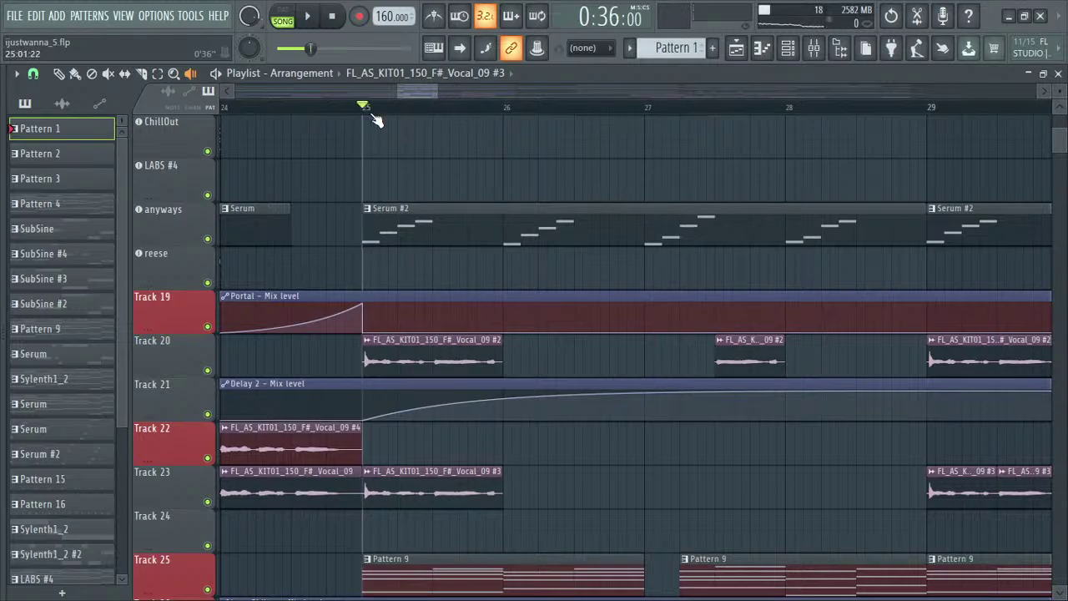
scroll(417, 342, "up", 10)
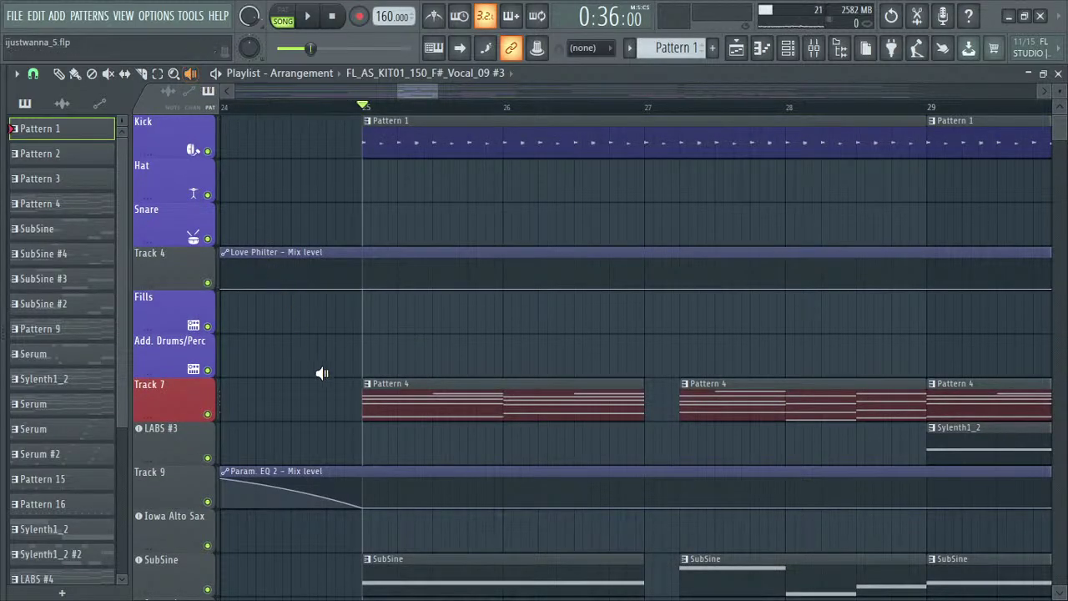
scroll(322, 375, "down", 3)
left_click(364, 276)
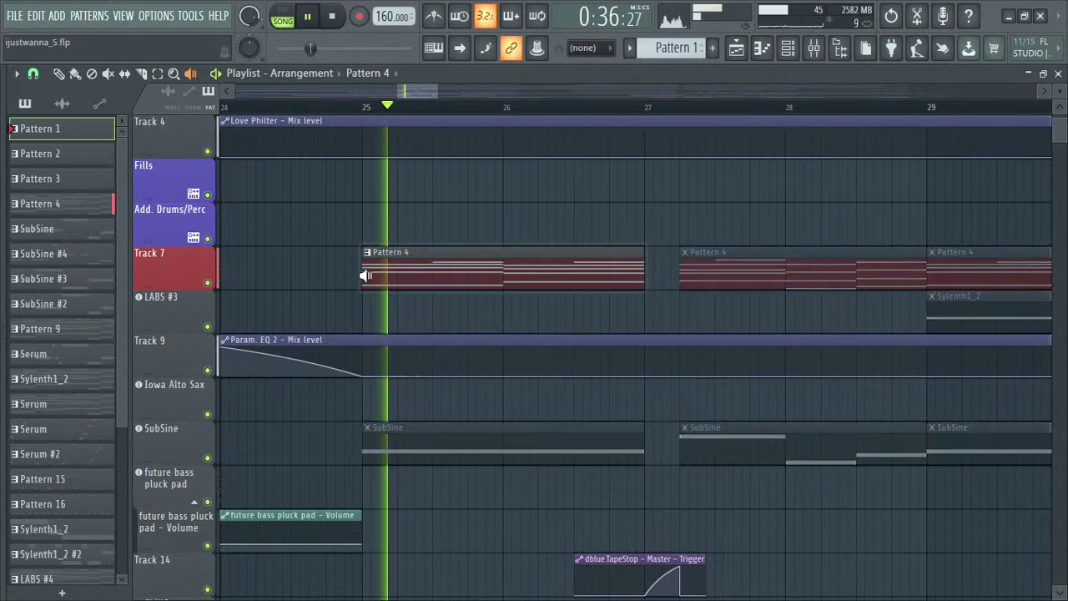
left_click(368, 269)
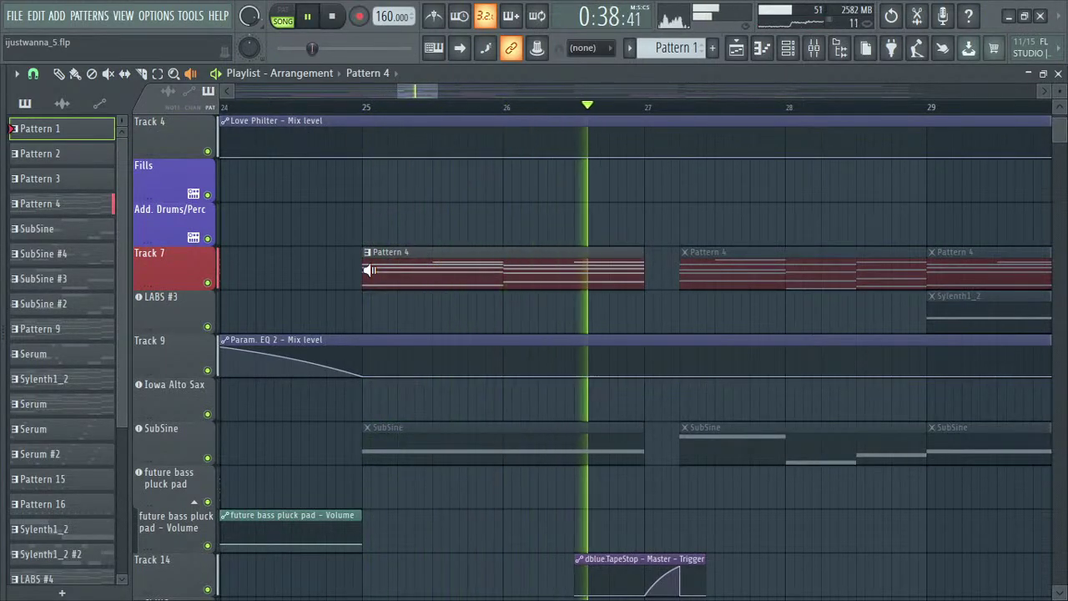
- Audition the SubSine clip at bar 25 by itself, twice
scroll(320, 425, "down", 7)
scroll(322, 424, "up", 6)
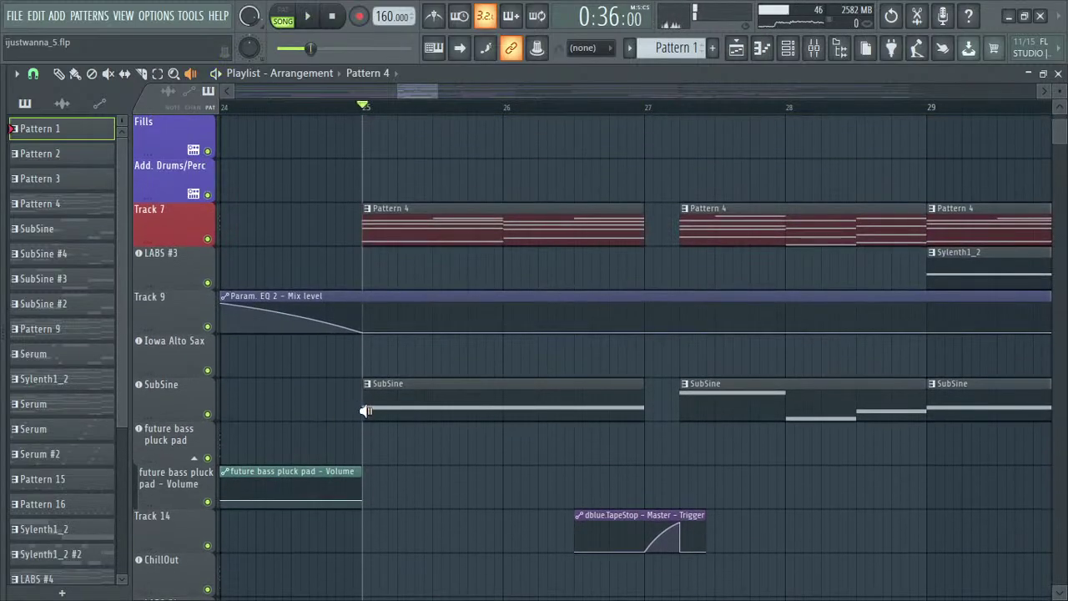
left_click(368, 406)
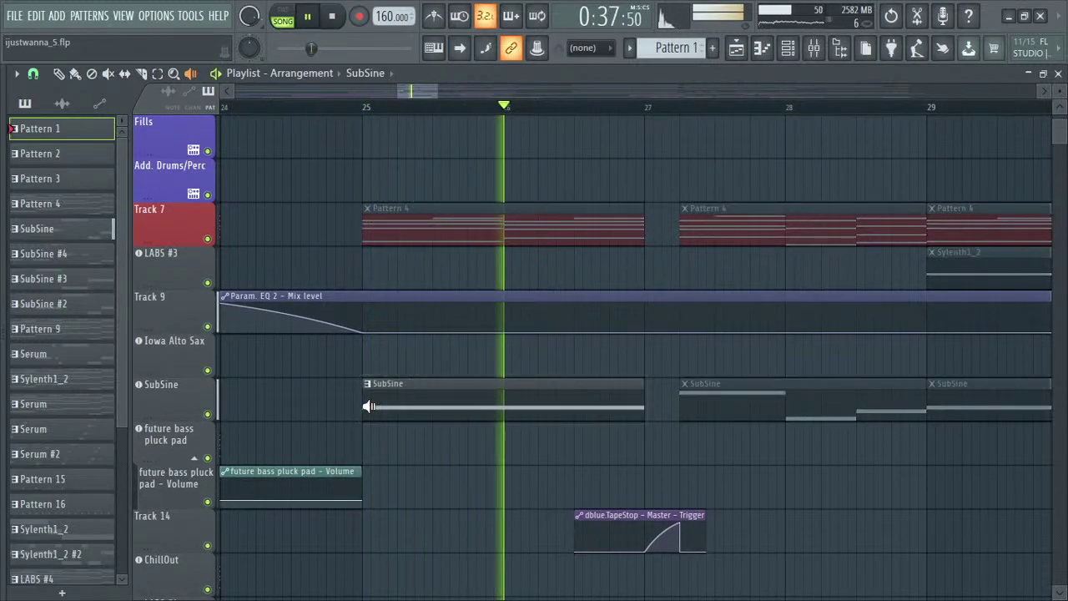
left_click(368, 406)
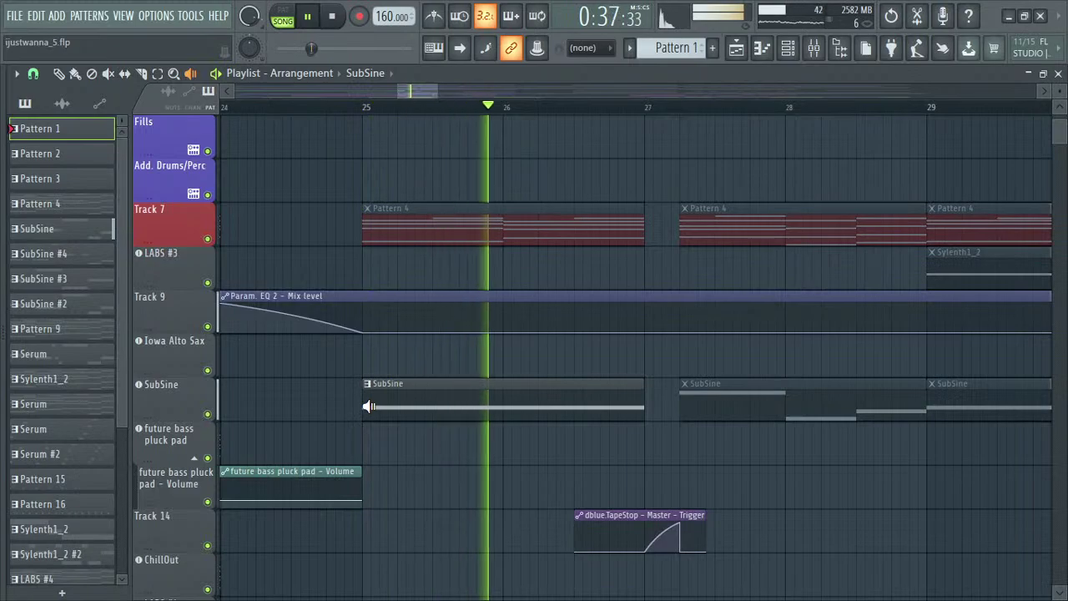
- Open the SubSine instrument to examine its octave, saturation, low-pass and pitch wheel settings, and close it
scroll(367, 406, "down", 5)
scroll(364, 409, "up", 4)
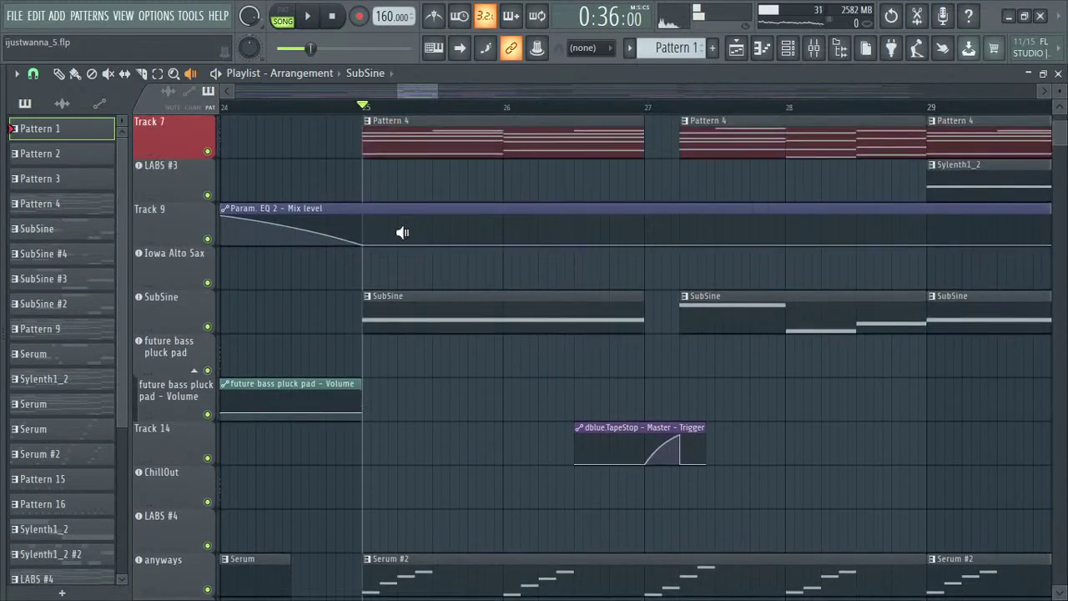
left_click(178, 300)
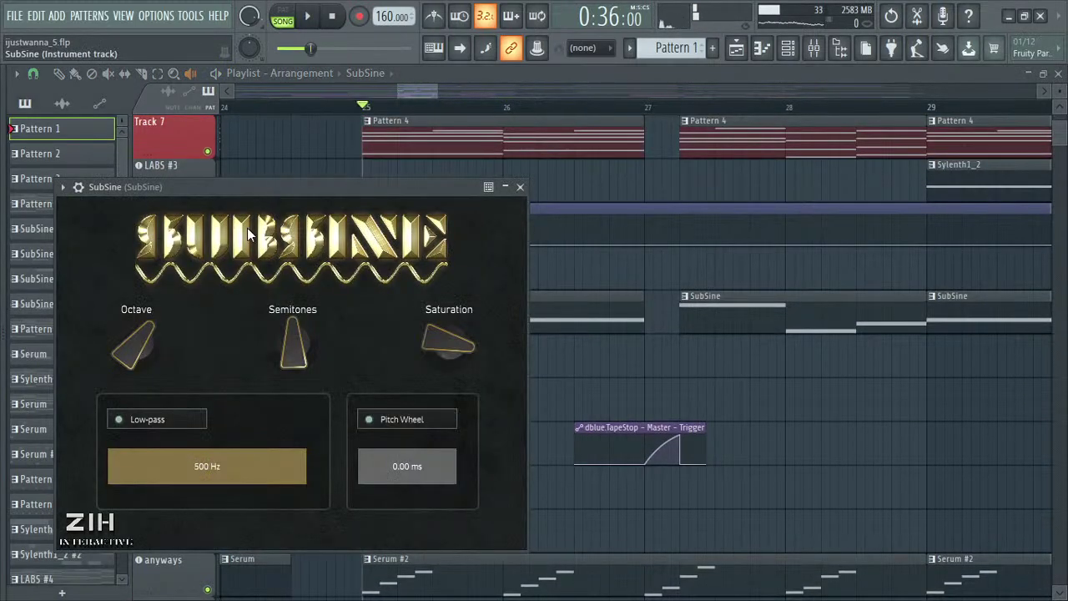
left_click_drag(256, 187, 329, 160)
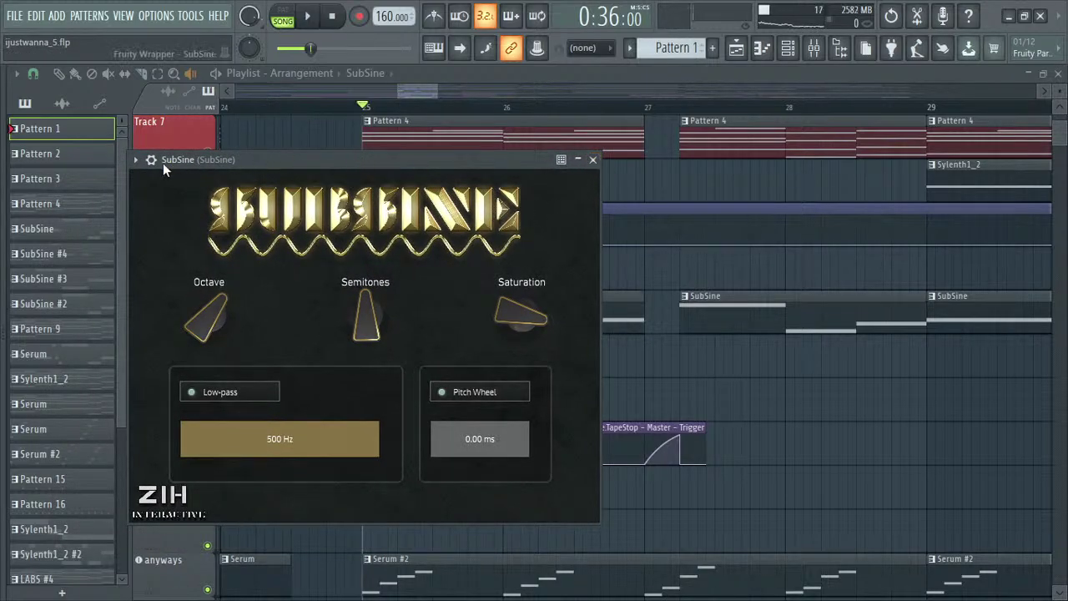
left_click(593, 159)
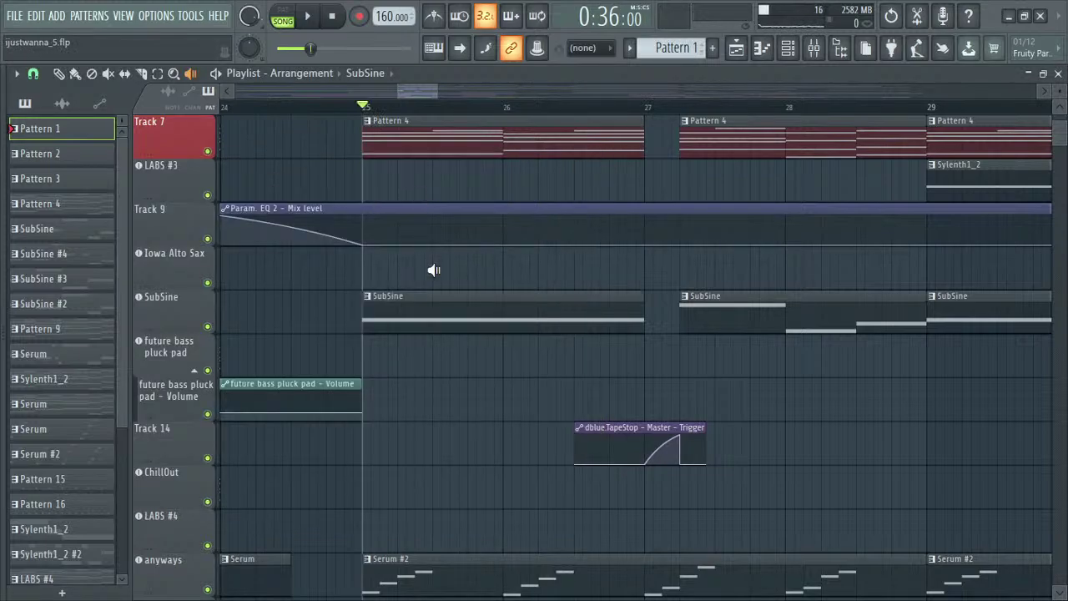
- Audition the Serum #2 clip on the anyways track and the Pattern 9 clip on Track 25 individually from bar 25
scroll(350, 392, "down", 4)
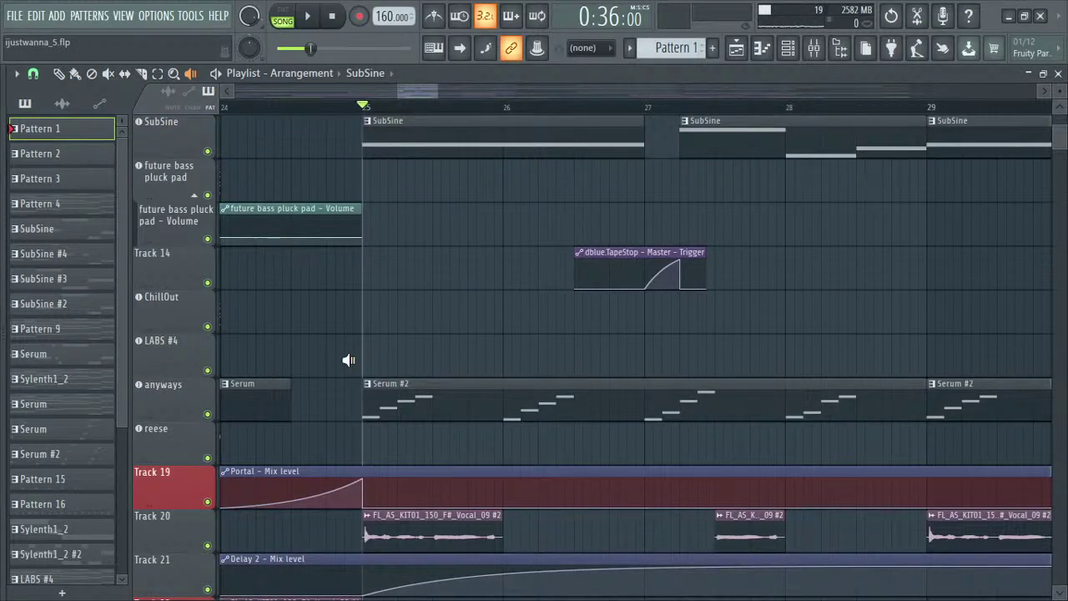
scroll(349, 360, "down", 4)
left_click_drag(358, 238, 367, 236)
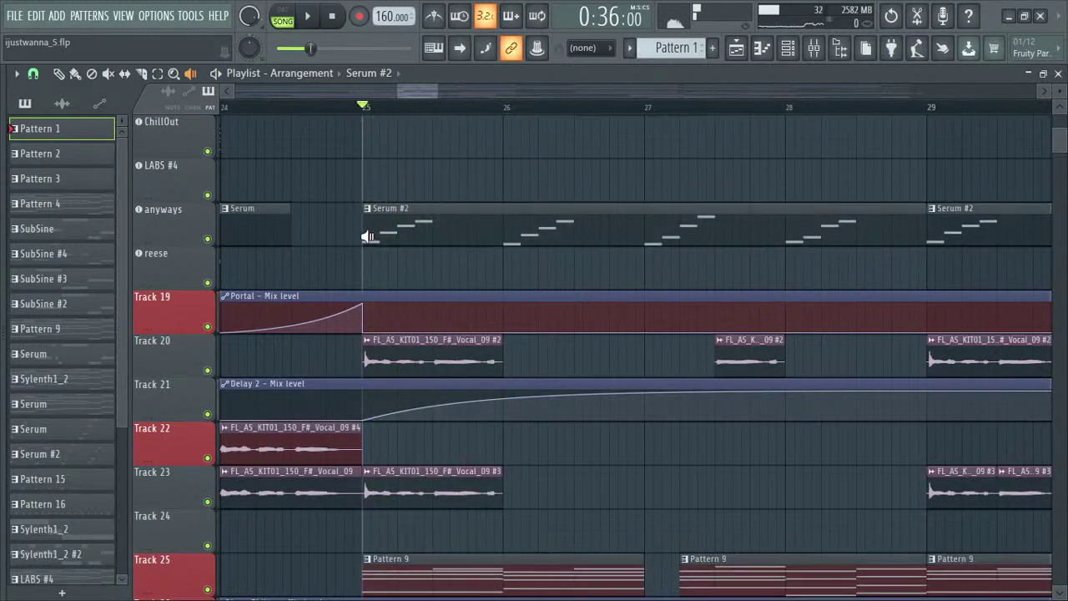
scroll(346, 404, "down", 4)
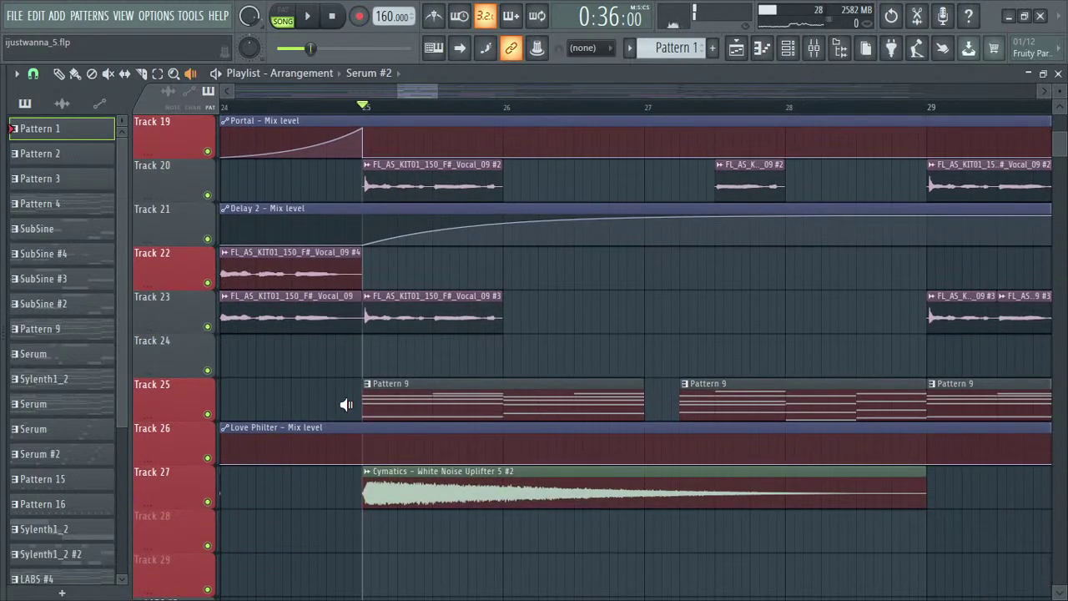
left_click_drag(365, 402, 367, 400)
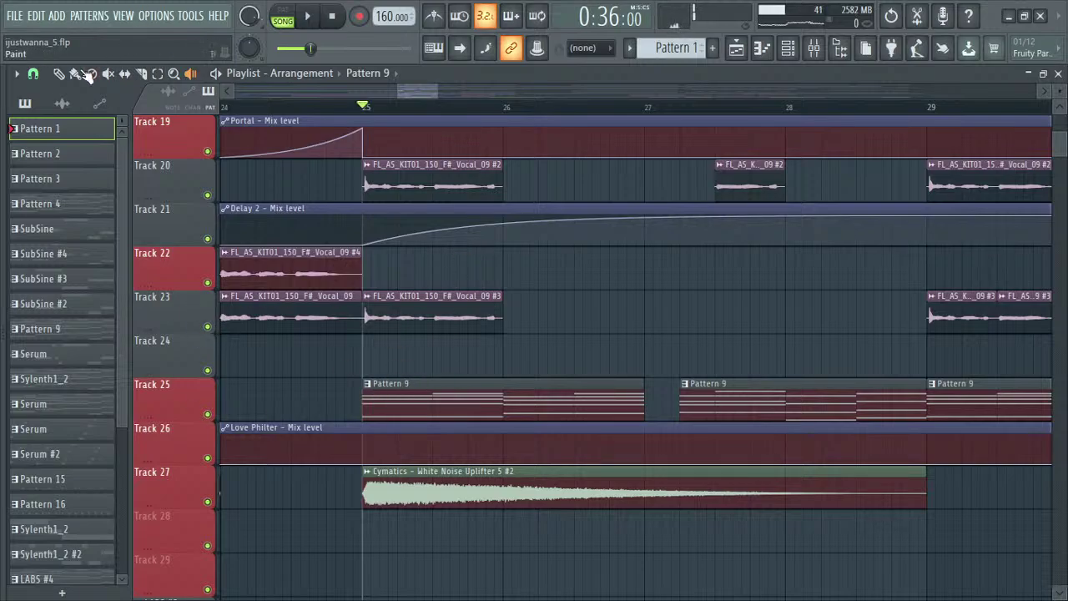
- Make Pattern 9 the active pattern and inspect the preset of its LABS #2 instrument, closing the instrument again
left_click(460, 401)
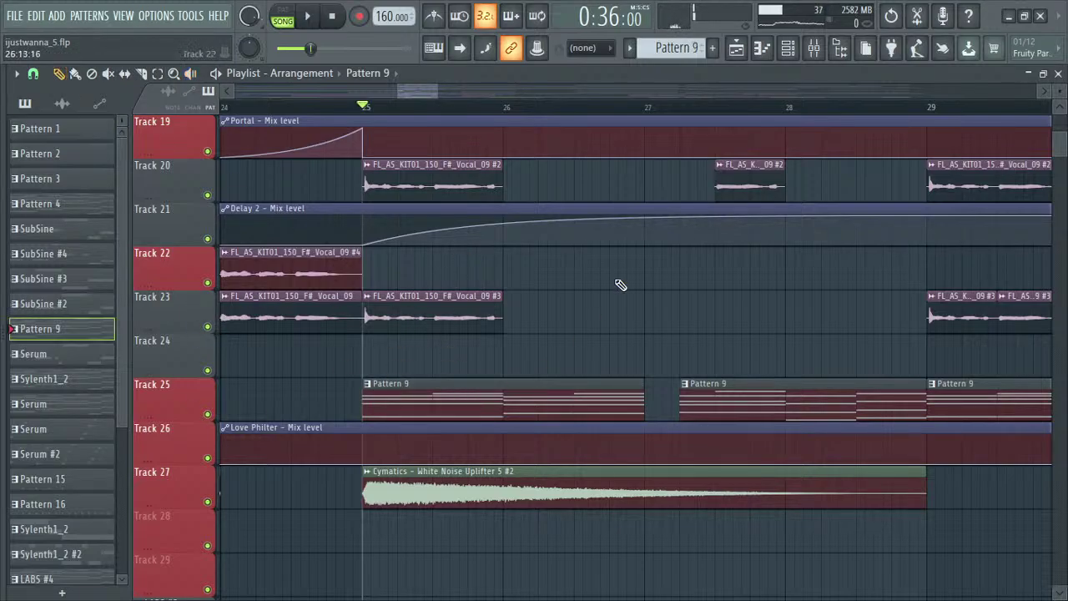
left_click(785, 47)
left_click(183, 323)
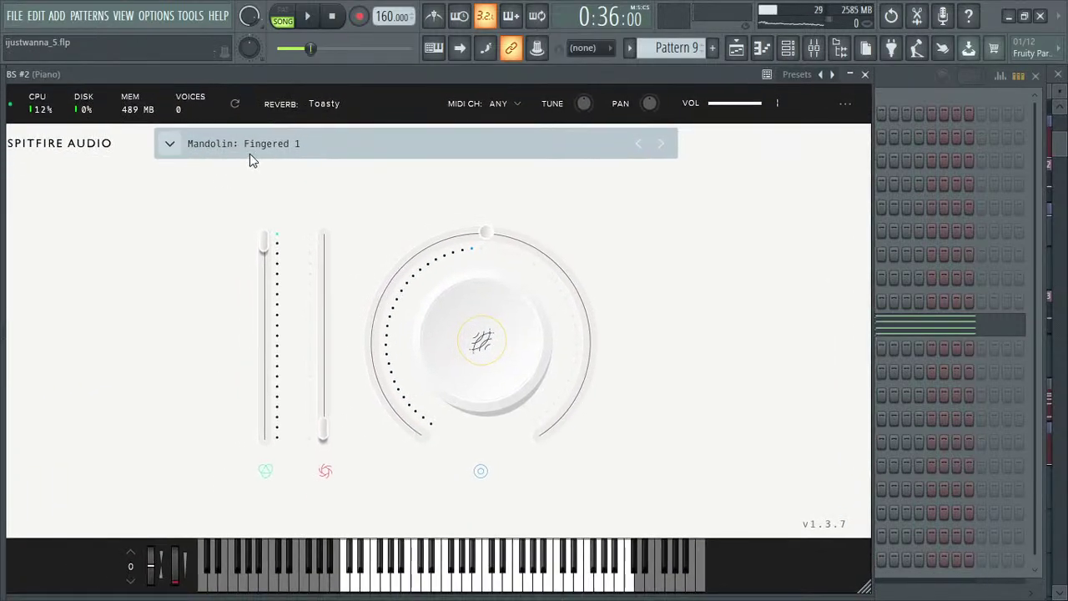
left_click(864, 74)
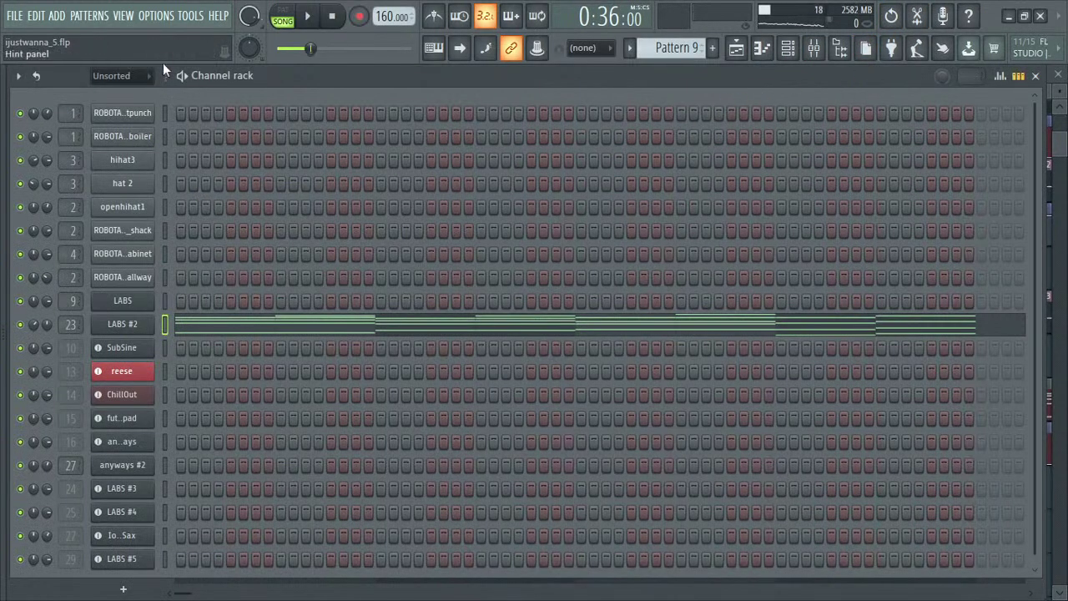
- Compare the effect chains of the two Piano mixer tracks, inserts 23 and 9
left_click(812, 48)
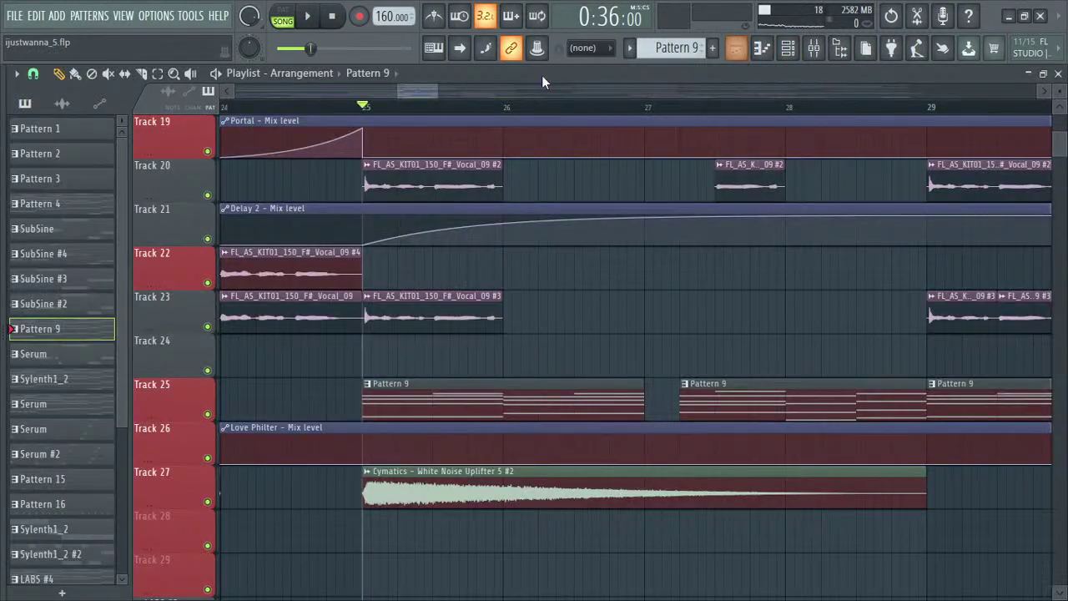
left_click(736, 48)
left_click(788, 49)
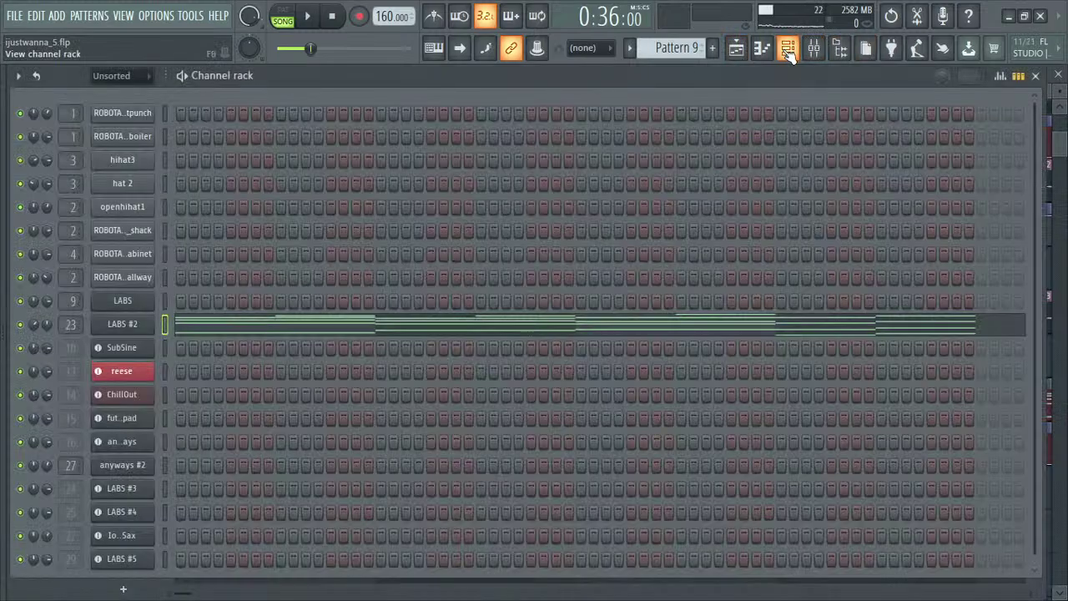
left_click(814, 48)
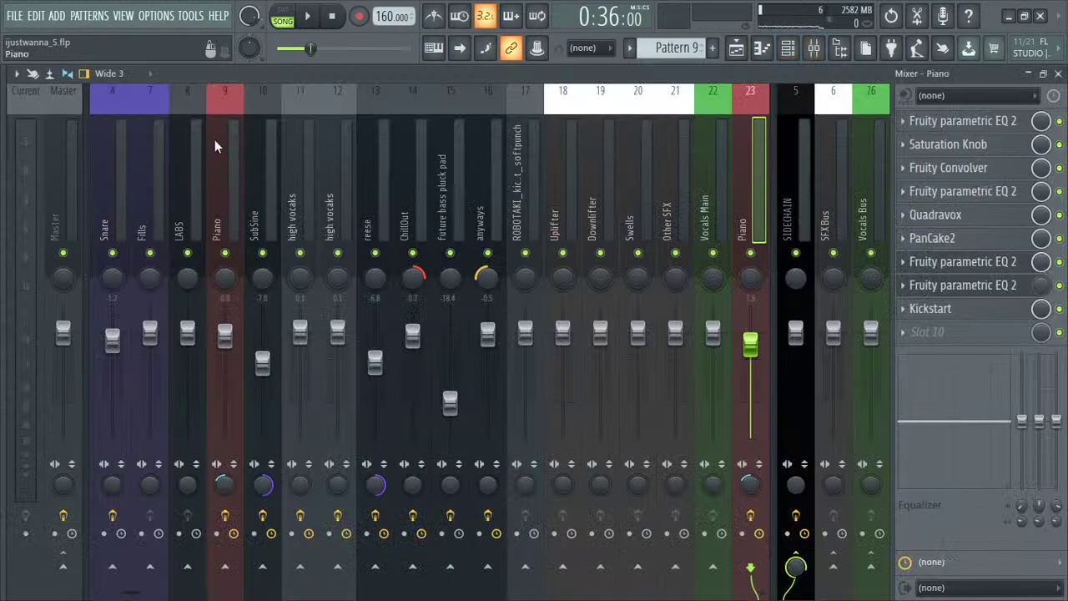
left_click(236, 124)
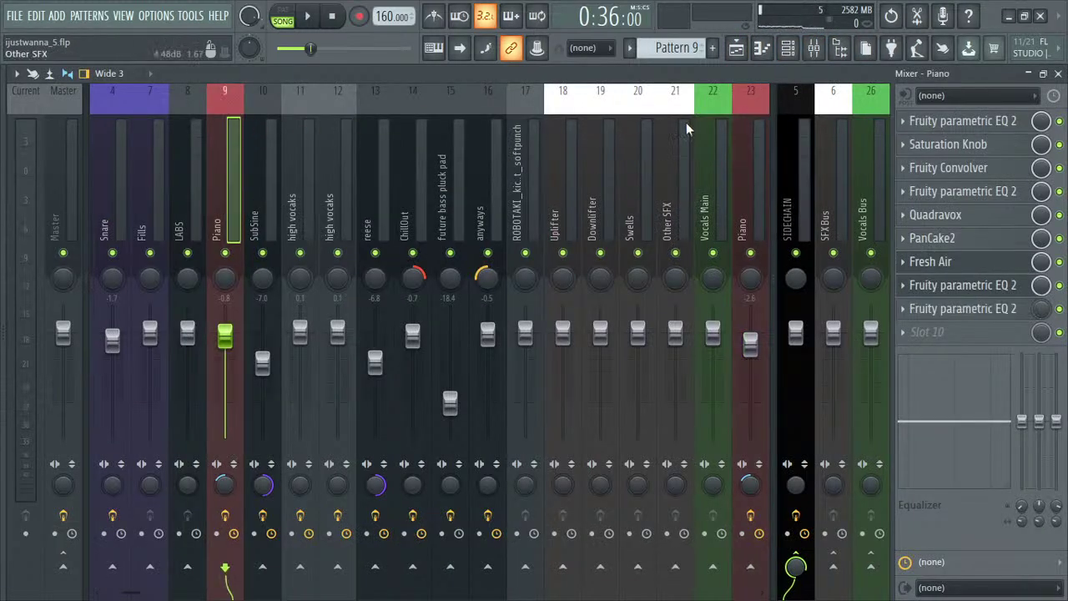
- Audition Pattern 9 by itself with the effects on Piano mixer track 23 bypassed, and re-enable those effects
left_click(752, 129)
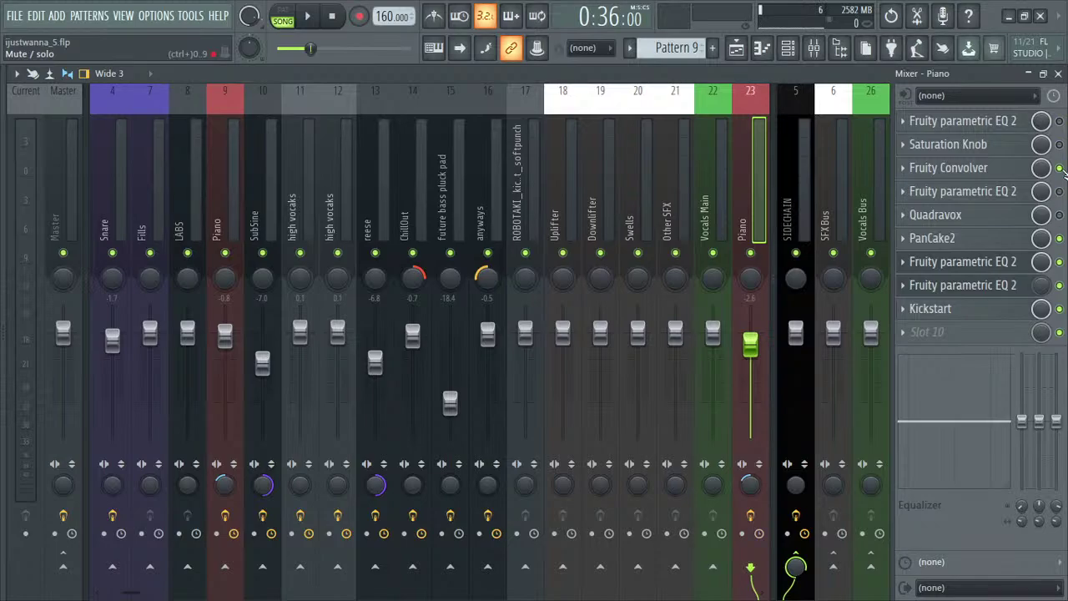
left_click(788, 48)
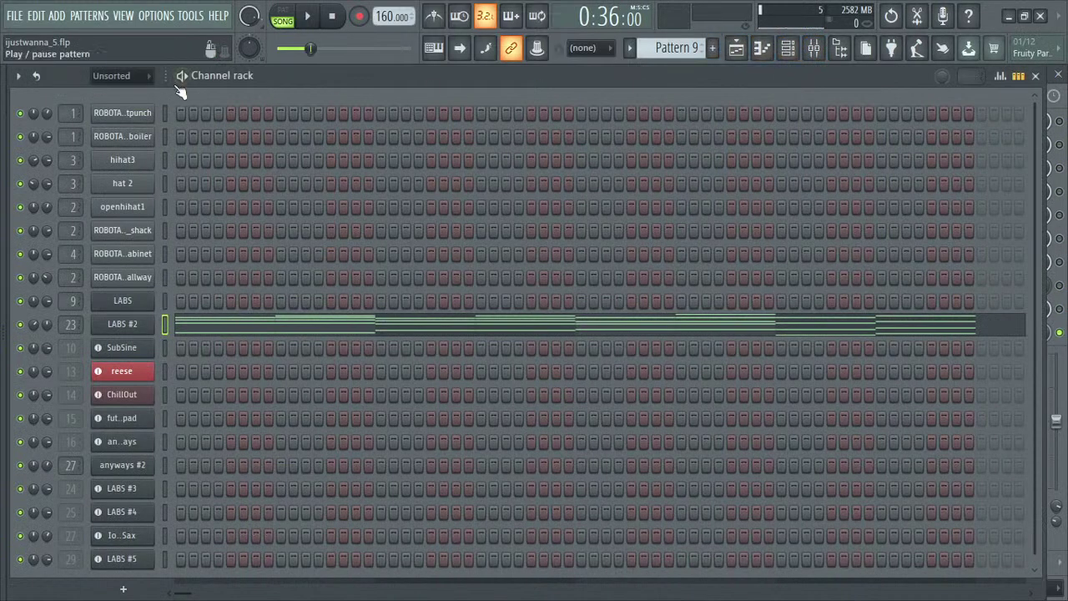
key("l")
key("space")
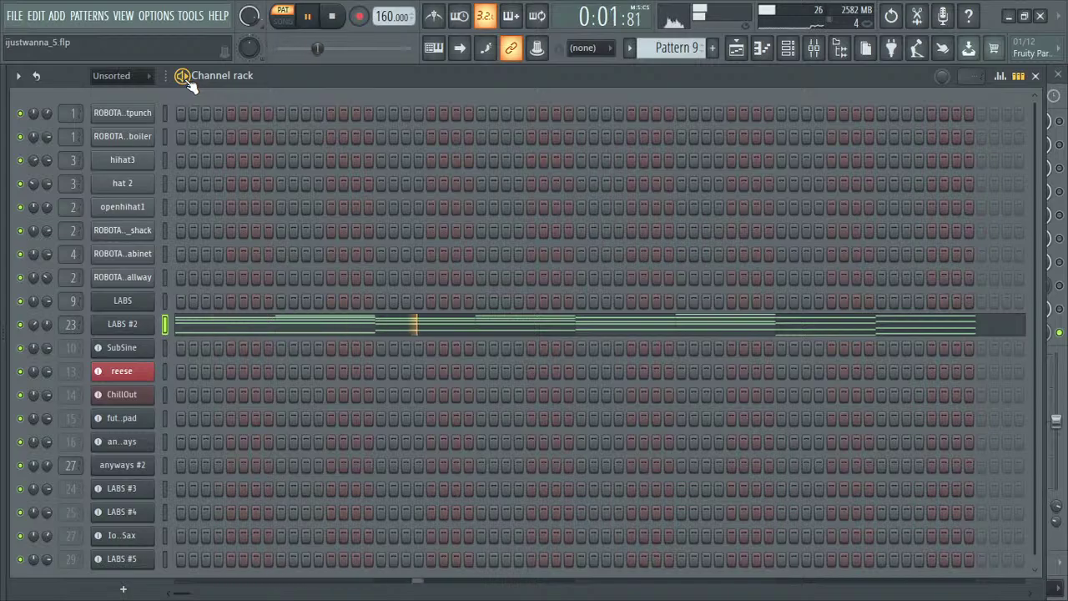
key("space")
left_click(735, 48)
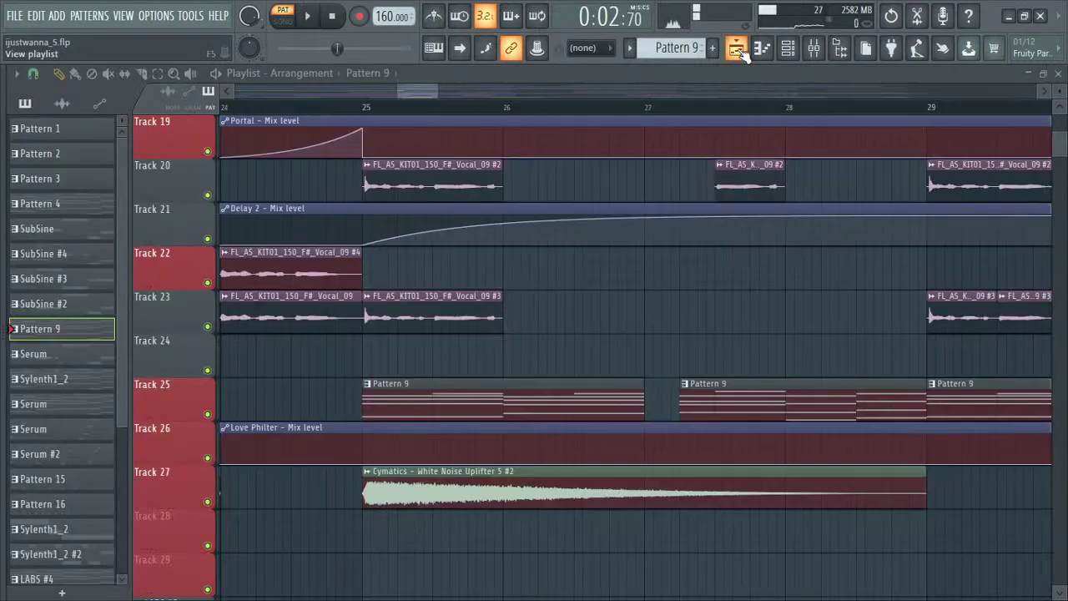
left_click(814, 47)
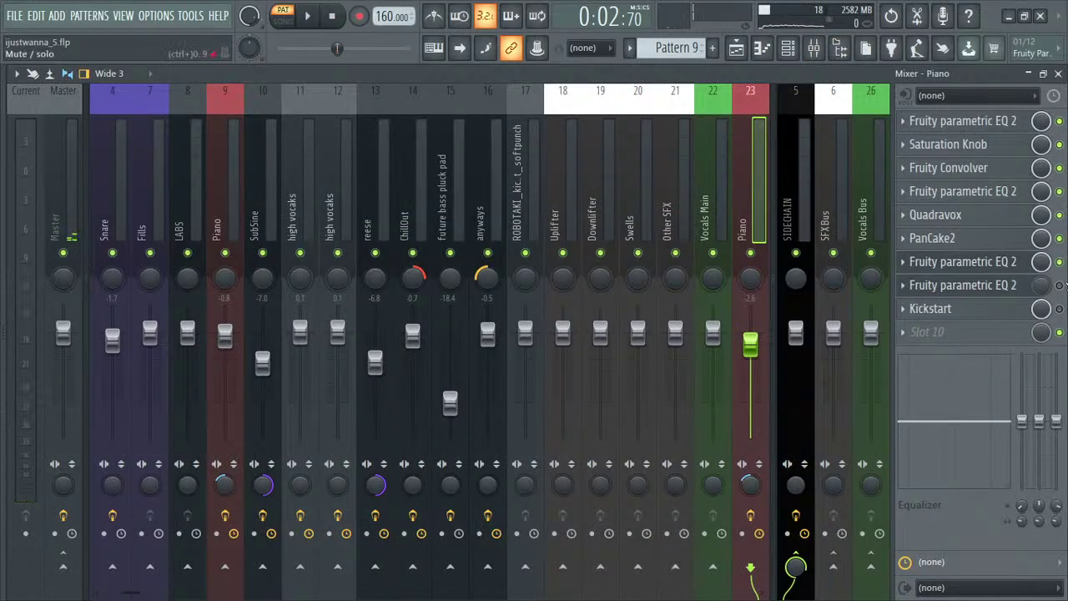
left_click(735, 48)
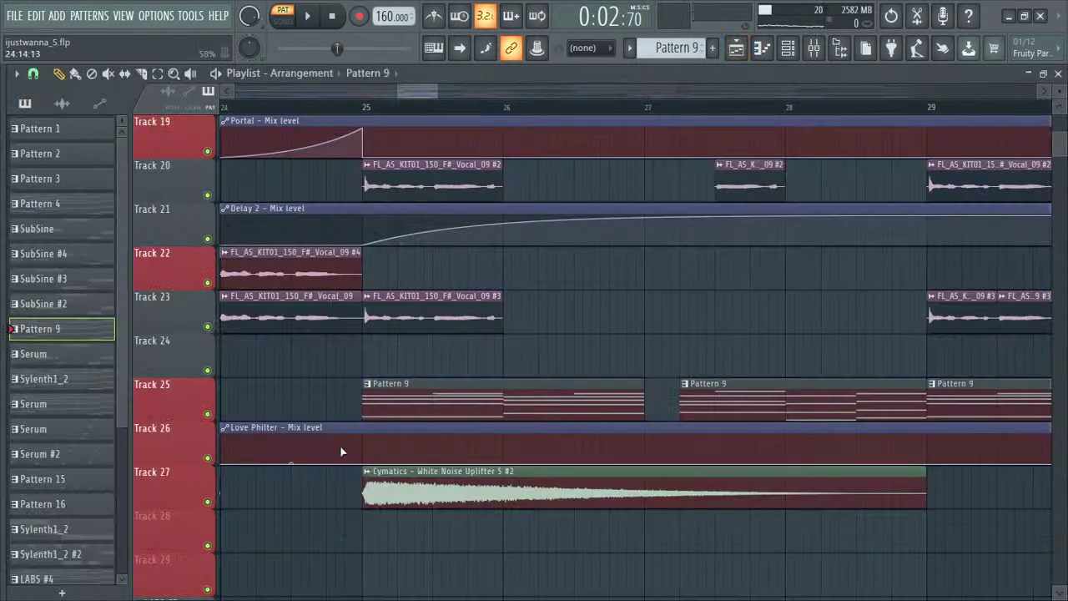
- Mute Tracks 20 and 23 and play the song from the start of bar 25
scroll(322, 267, "up", 8)
scroll(275, 275, "down", 4)
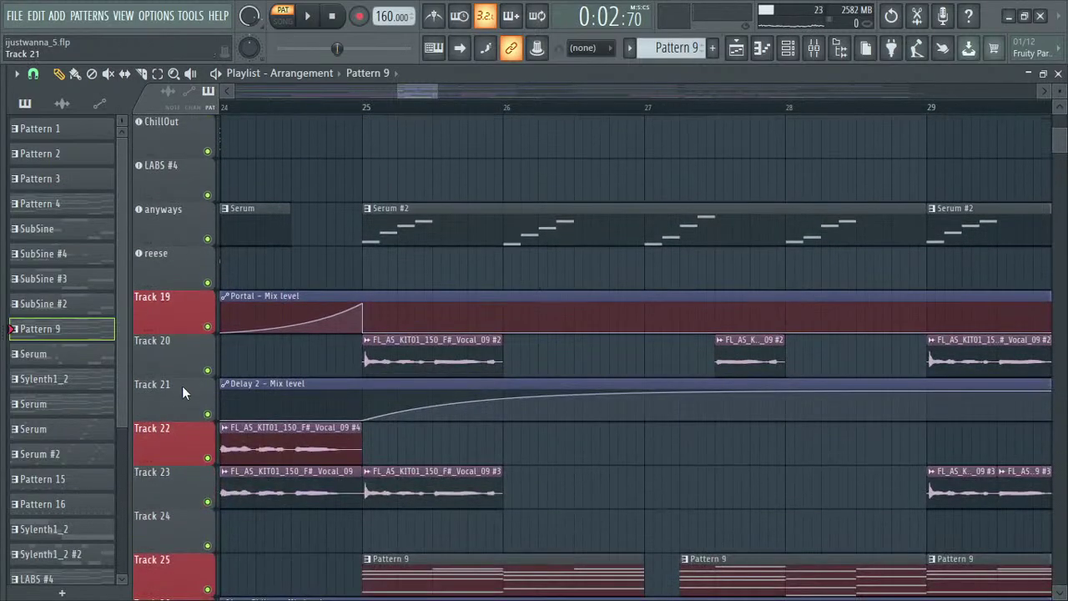
left_click(208, 370)
left_click(208, 501)
left_click(376, 115)
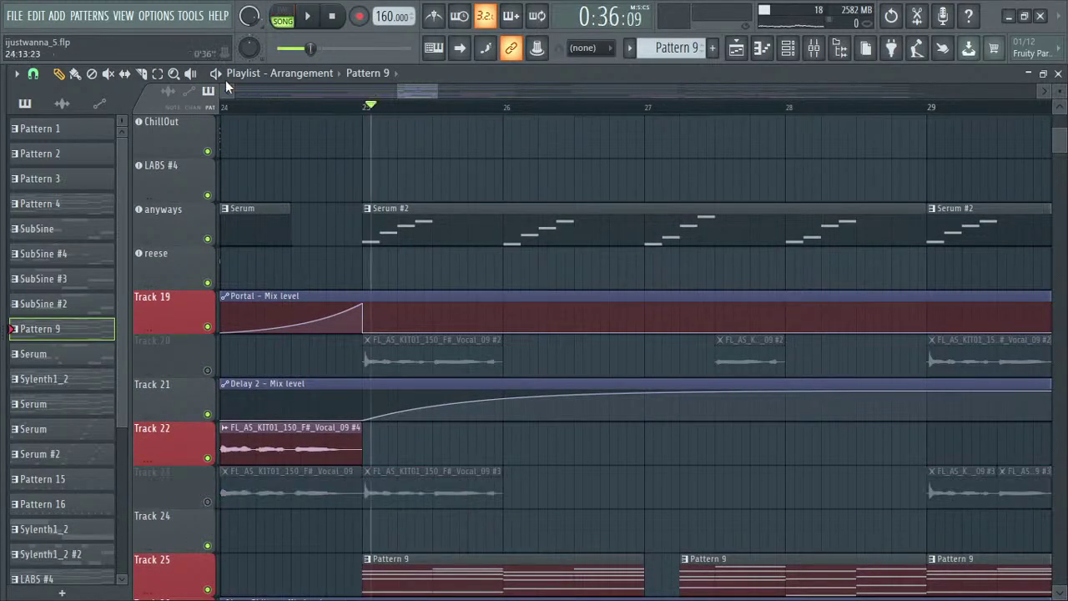
key("space")
- Review the synth, bass and drum tracks while the song plays through to bar 32, and pause playback
scroll(479, 353, "down", 4)
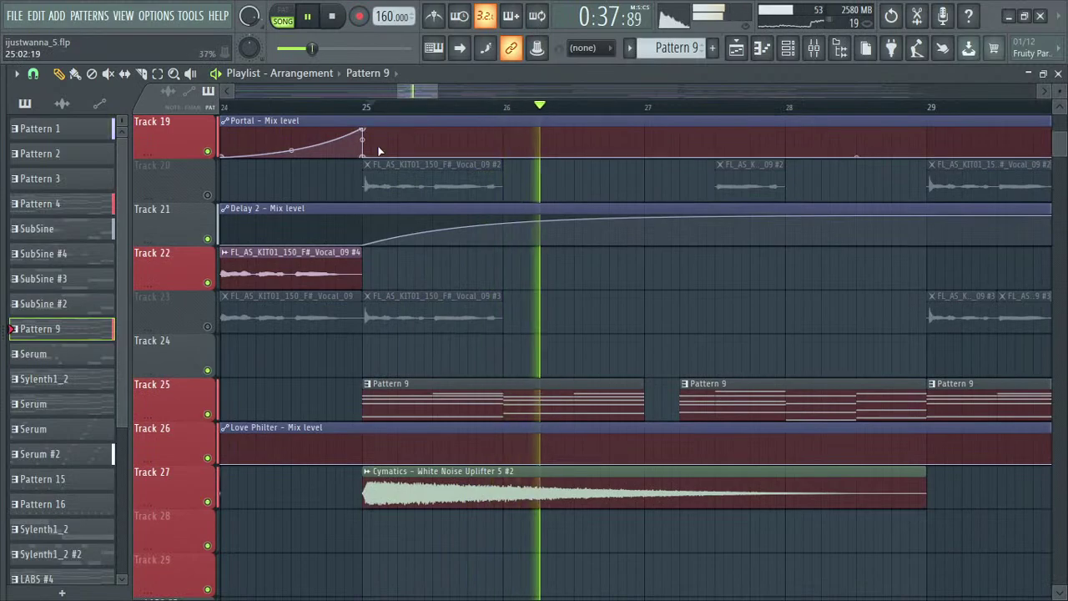
scroll(763, 409, "down", 3)
scroll(559, 233, "up", 4)
left_click_drag(410, 90, 469, 107)
scroll(803, 417, "up", 4)
scroll(495, 125, "up", 7)
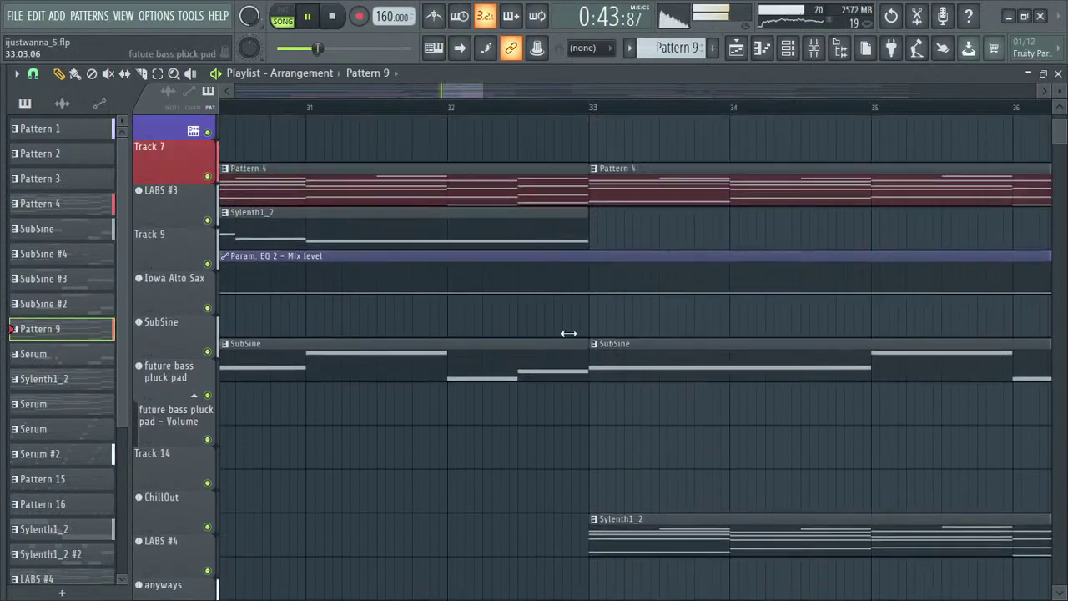
scroll(282, 398, "up", 3)
scroll(317, 362, "down", 4)
scroll(469, 309, "up", 3)
scroll(508, 267, "up", 4)
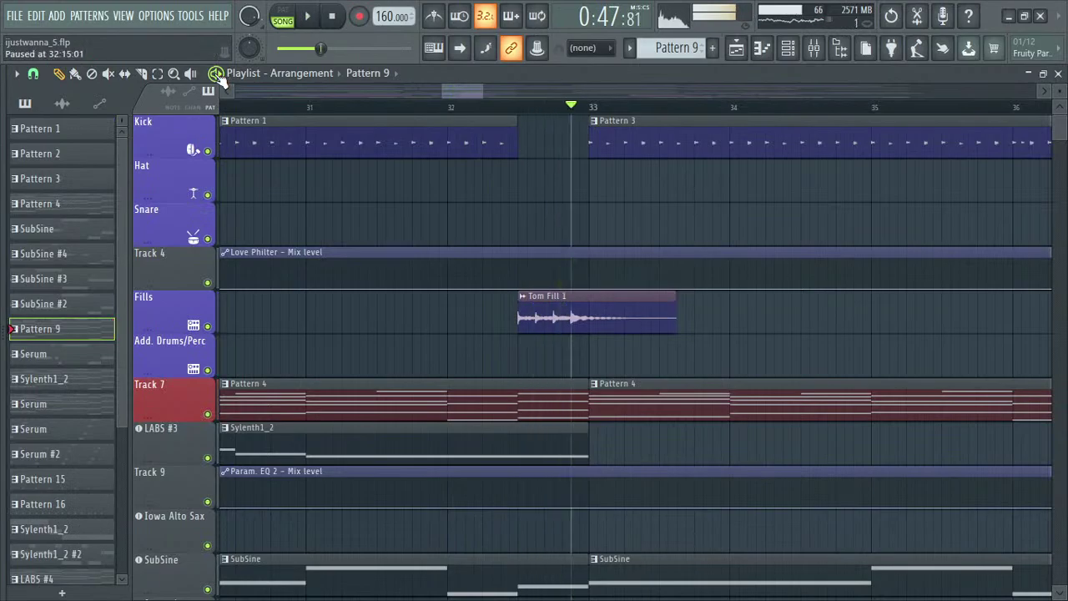
left_click(217, 74)
- Unmute vocal Tracks 20 and 23 in the section around bar 25
left_click_drag(464, 91, 413, 98)
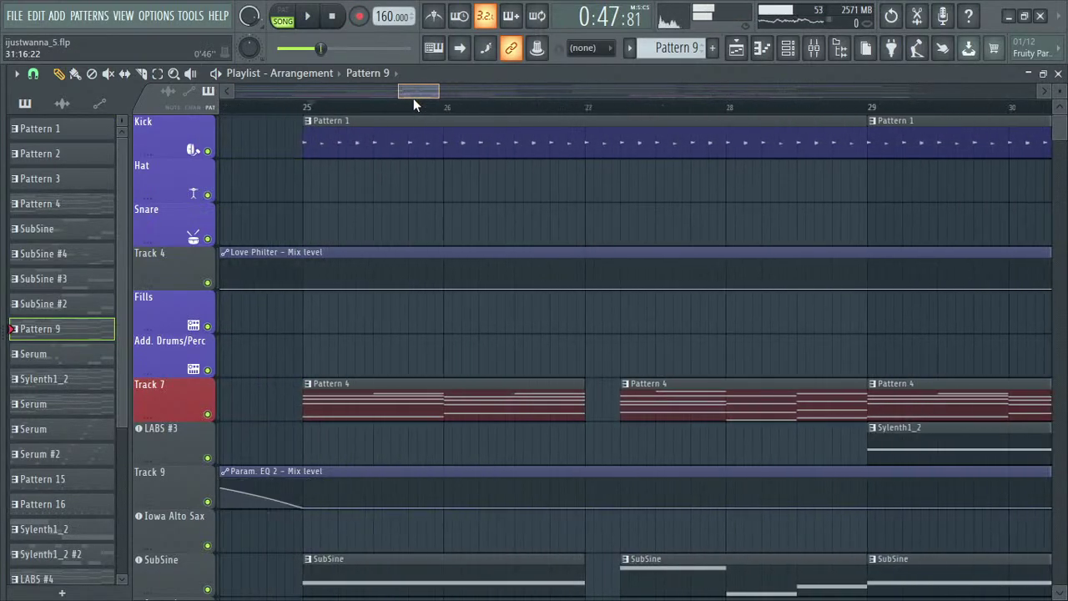
scroll(417, 245, "down", 17)
scroll(422, 245, "down", 5)
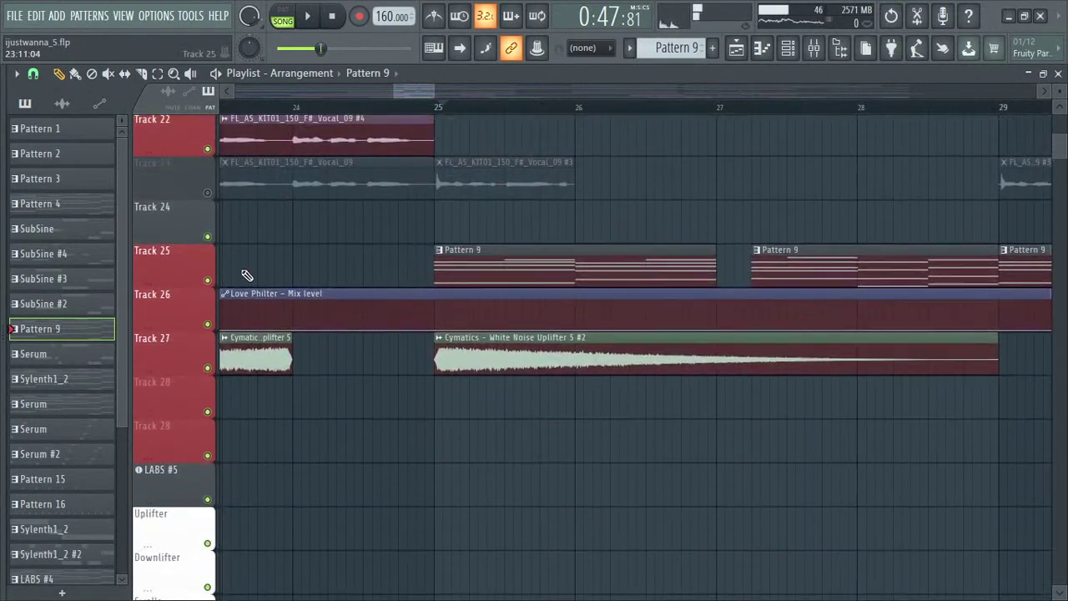
scroll(243, 273, "up", 4)
right_click(210, 371)
right_click(210, 371)
scroll(334, 225, "up", 1)
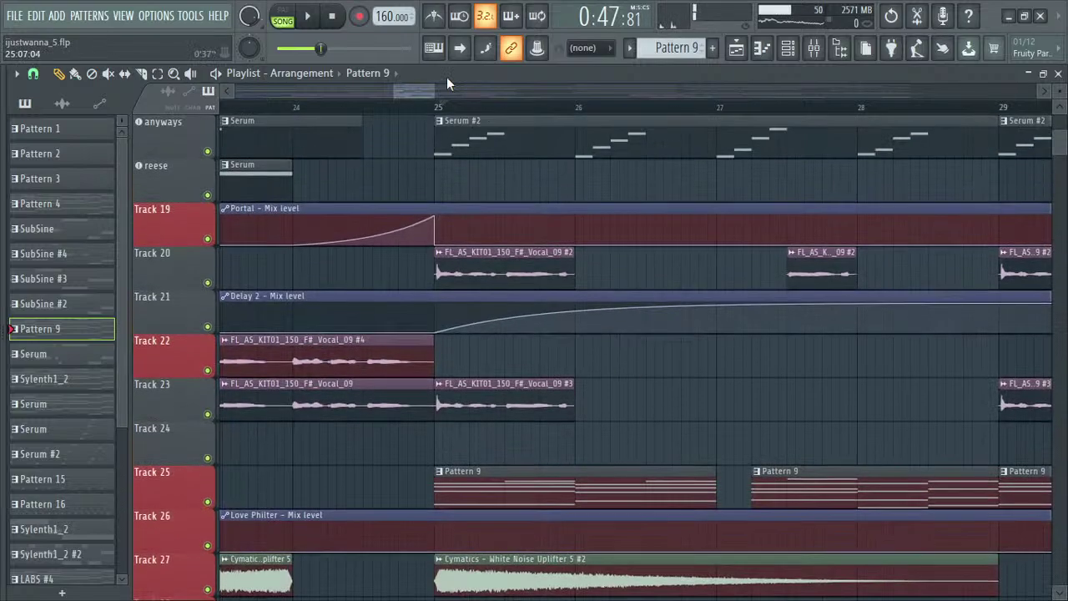
- Set the song position just before bar 25 and audition the vocal clips on Tracks 20 and 23 individually
left_click(417, 108)
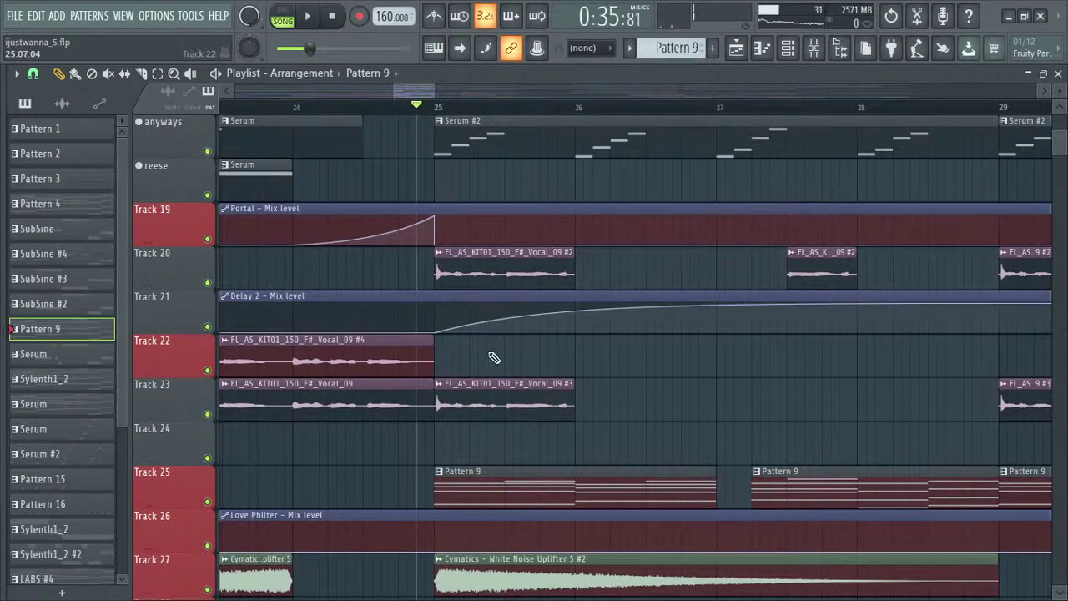
key("y")
left_click(436, 270)
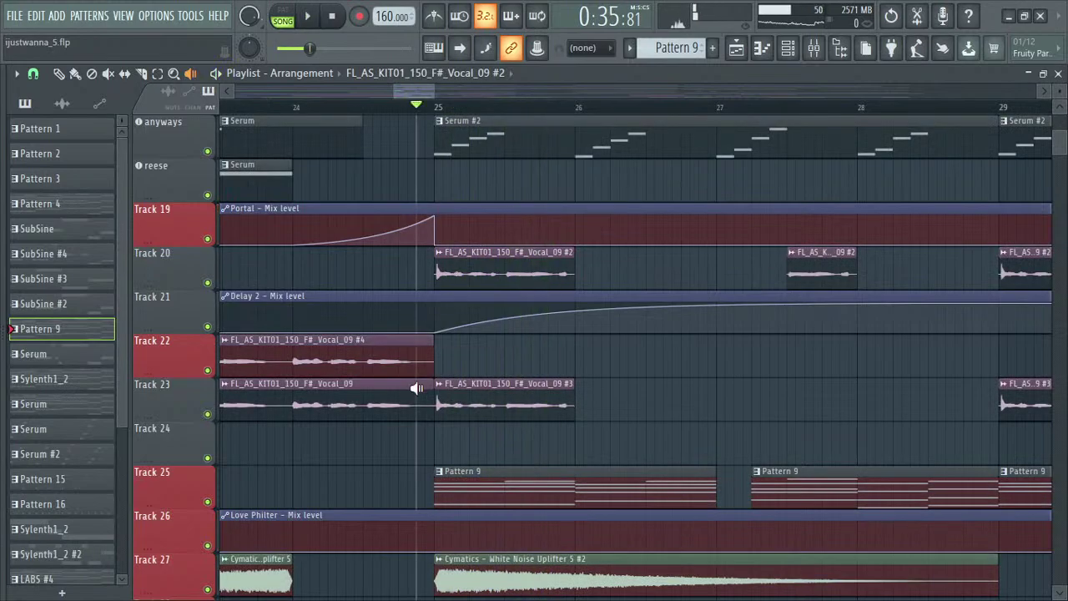
left_click(450, 400)
- Play the song from just before bar 25 and pause it shortly after bar 27
scroll(334, 209, "up", 3)
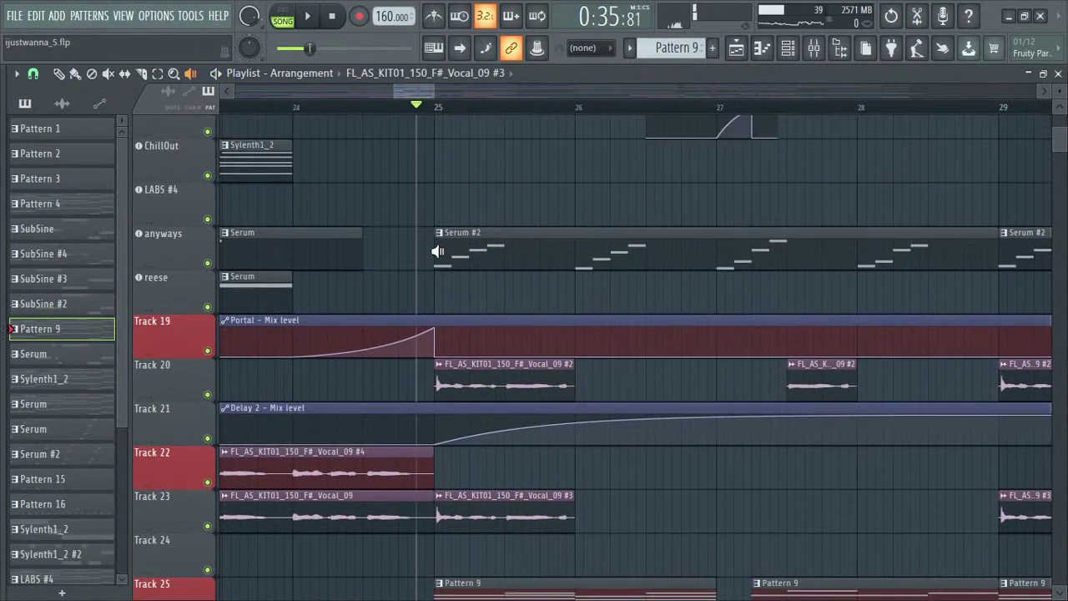
key("space")
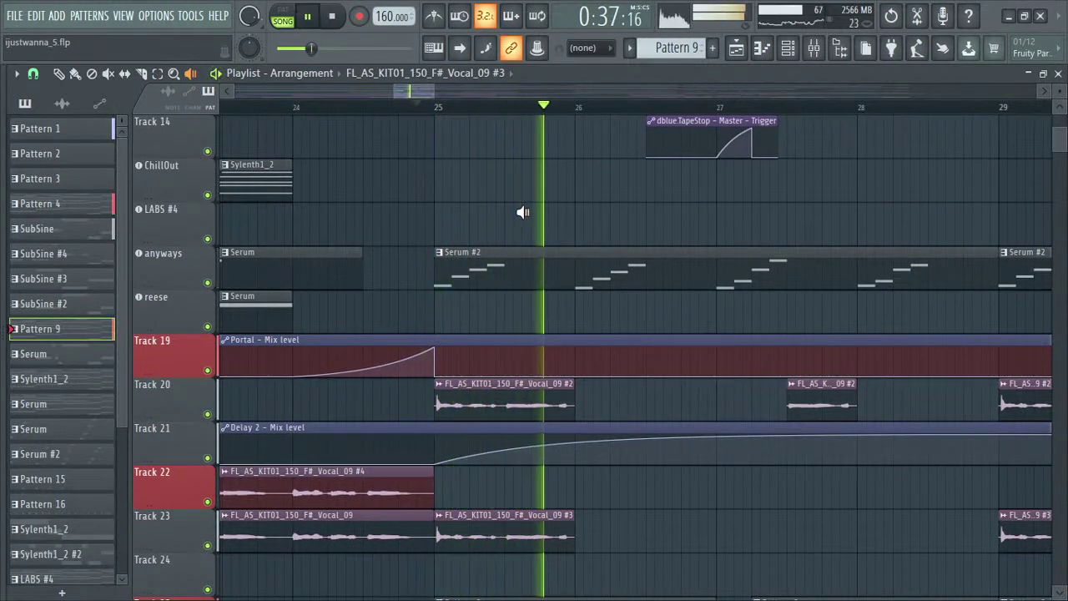
left_click(219, 73)
- Locate the dblue.TapeStop Master Trigger automation clip on Track 14 around bar 27
scroll(333, 250, "up", 10)
scroll(422, 115, "left", 2)
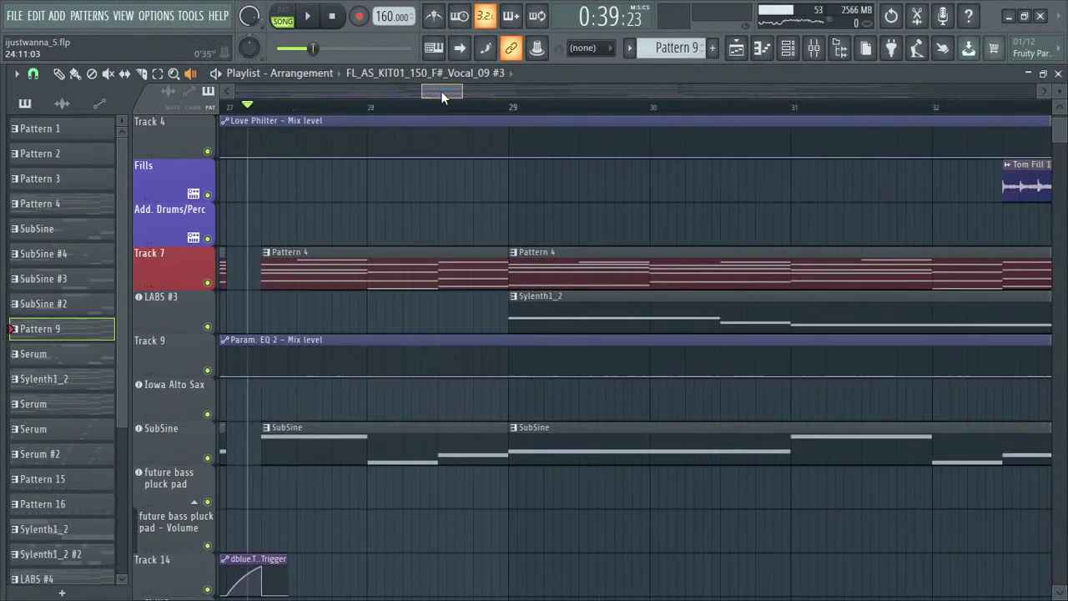
scroll(424, 119, "right", 2)
scroll(424, 119, "down", 5)
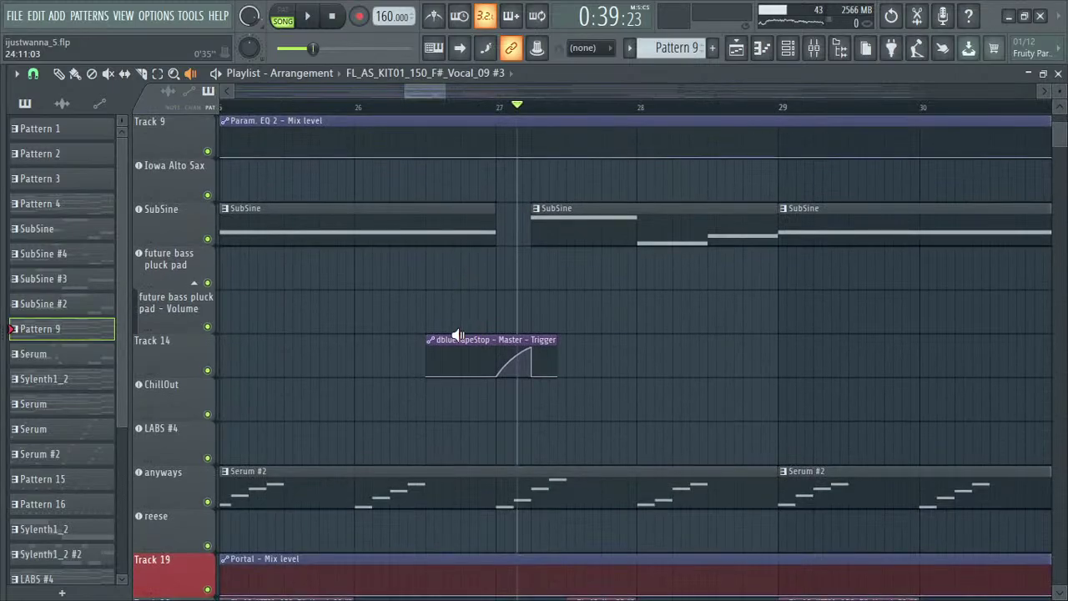
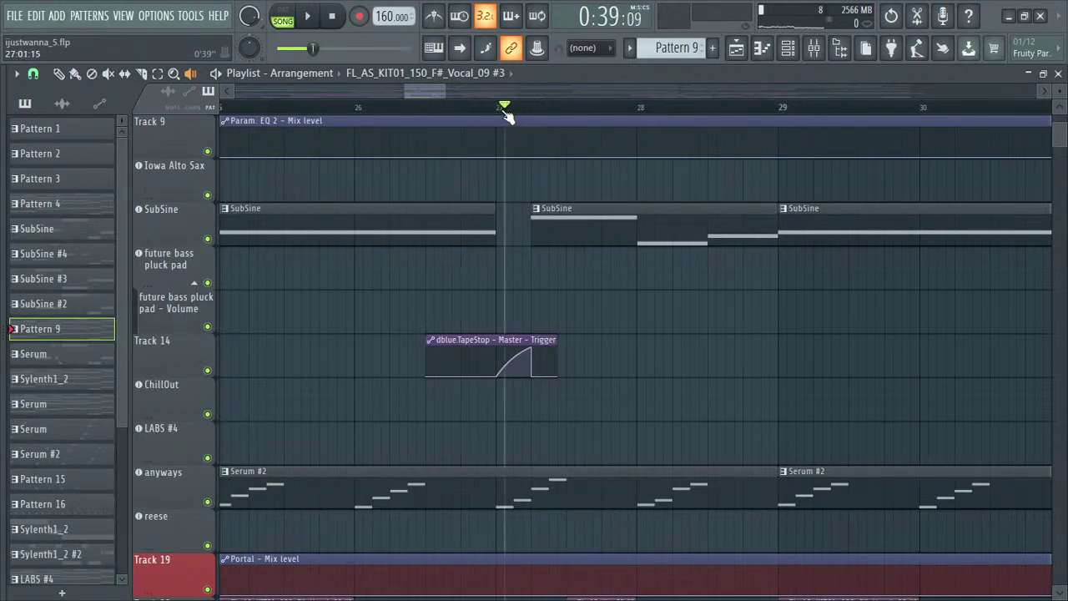
- Inspect the dblue.TapeStop effect settings on the Master mixer track and return to the playlist
left_click(816, 48)
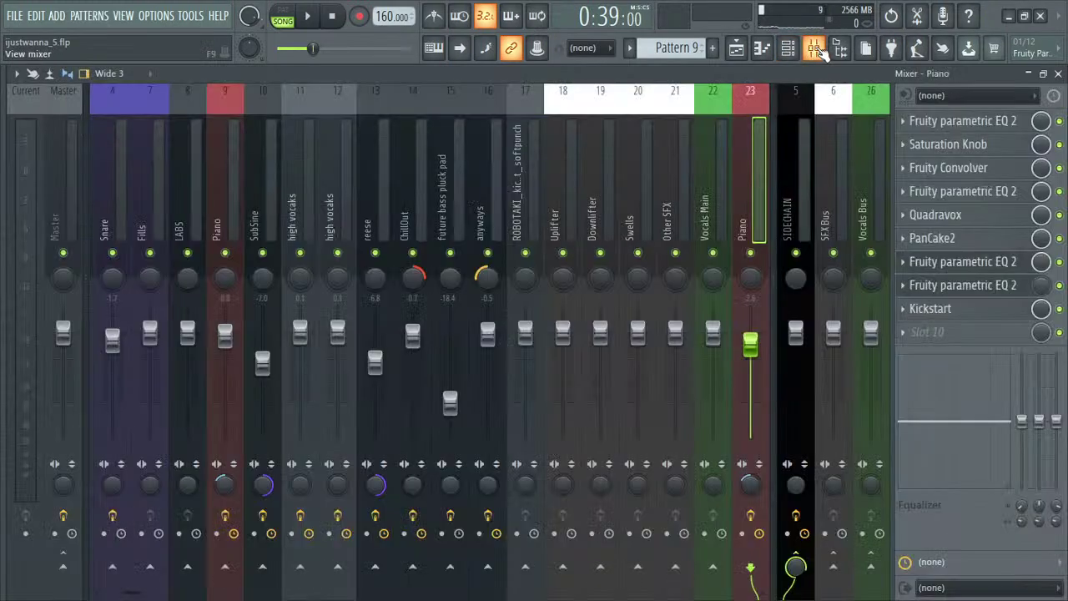
left_click(62, 172)
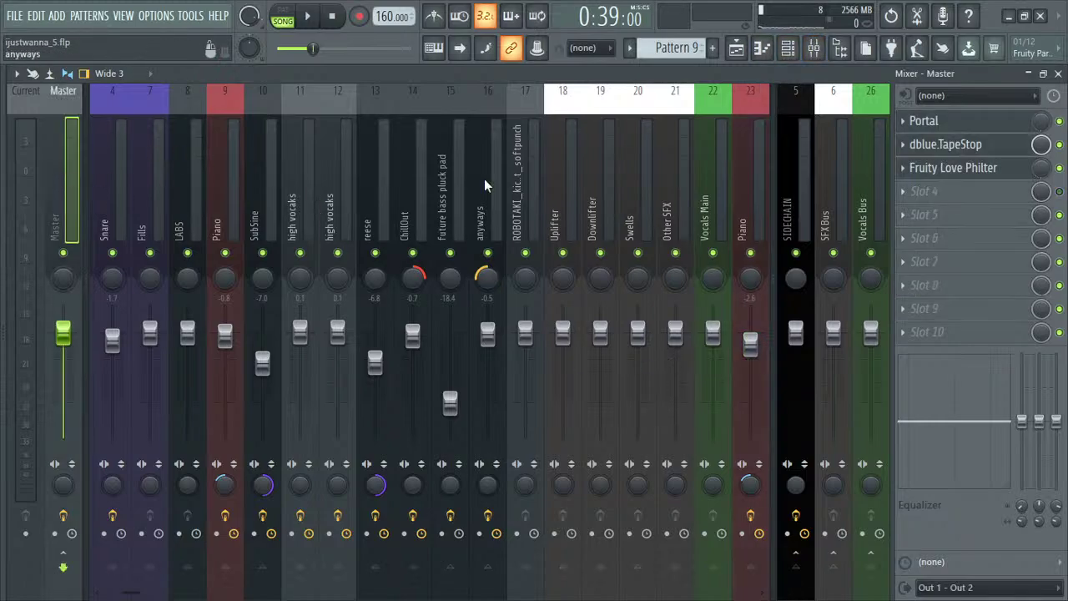
left_click(970, 146)
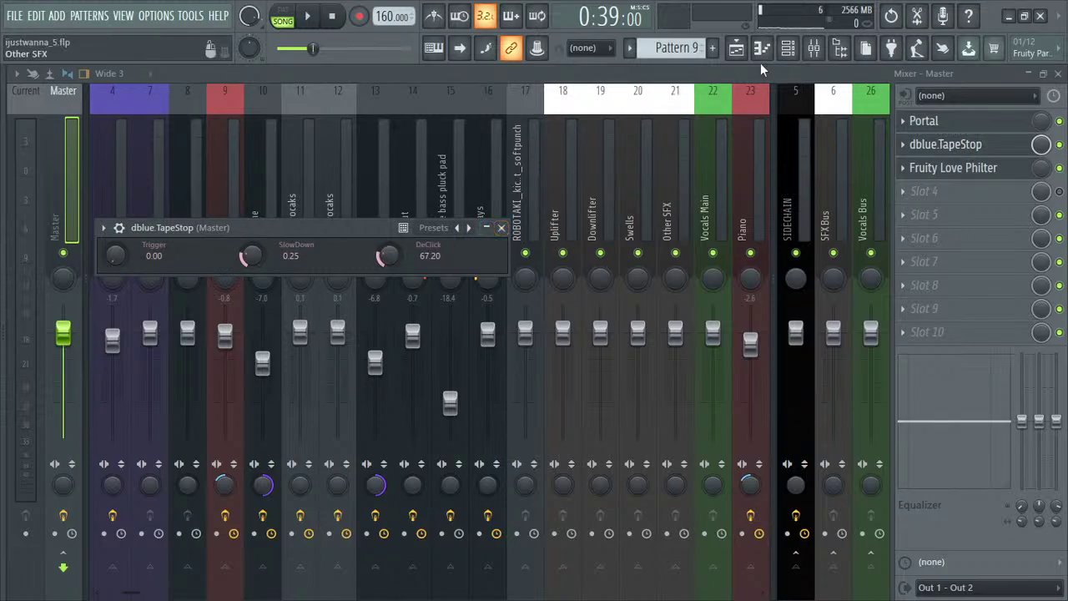
left_click(733, 48)
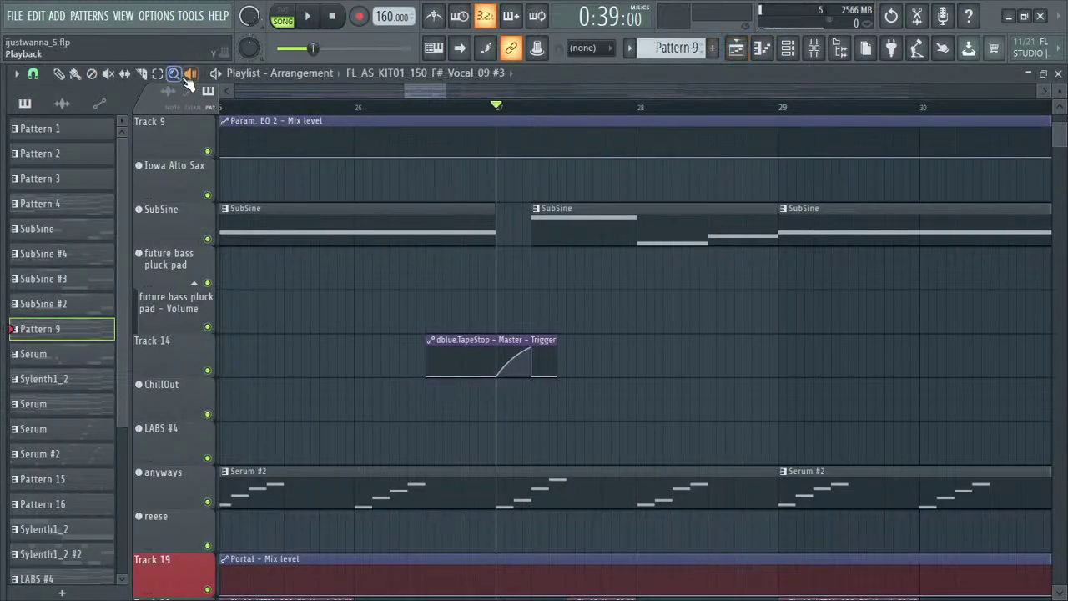
- Play the song from the middle of bar 26 through the tape-stop automation at bar 27 and pause it
scroll(486, 365, "up", 4)
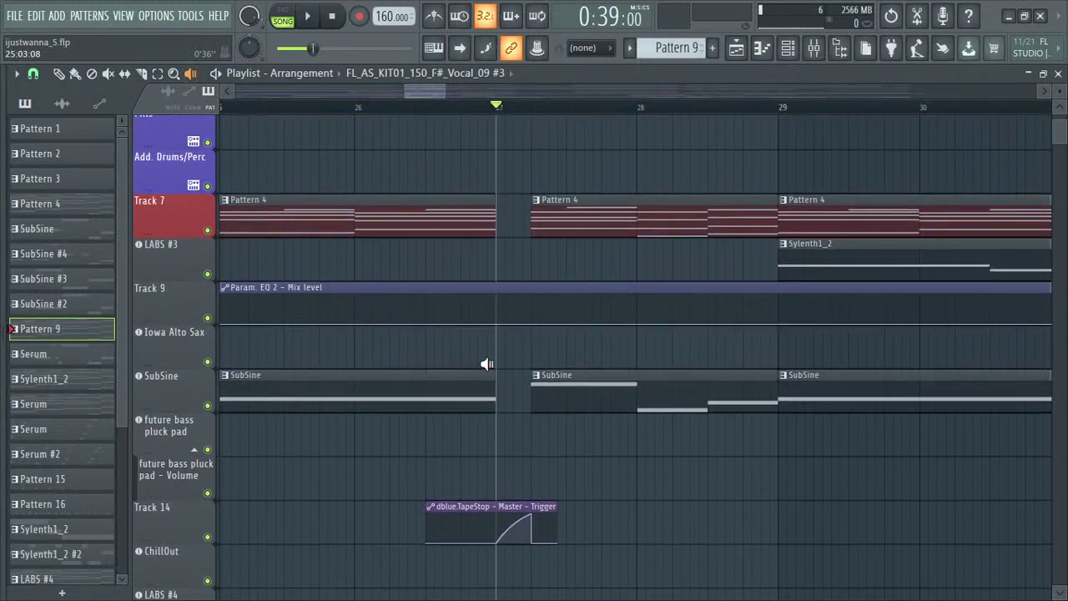
scroll(486, 343, "down", 9)
scroll(505, 459, "up", 7)
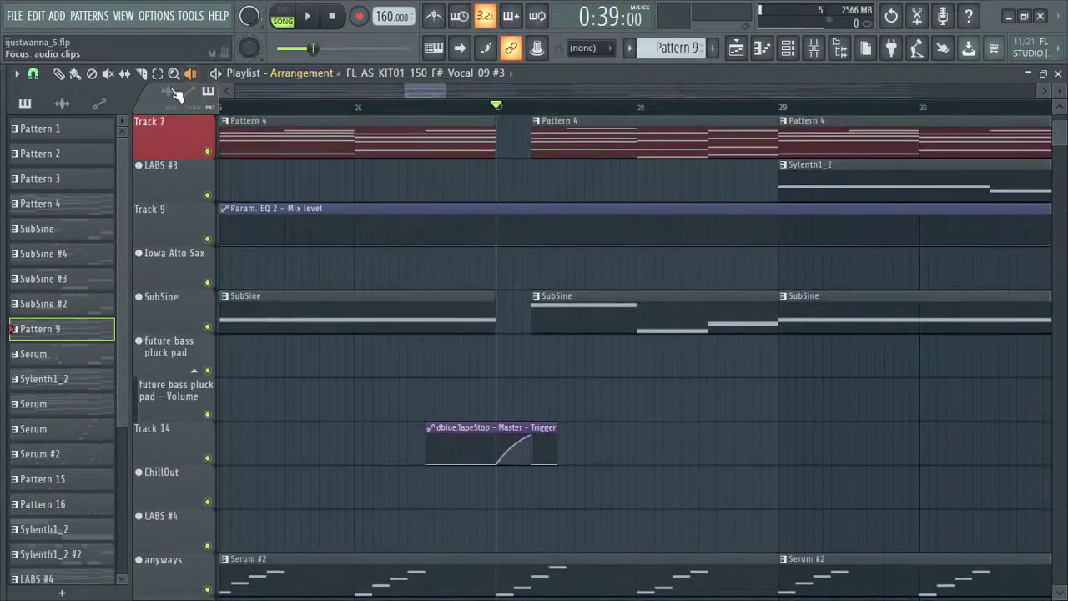
left_click(217, 75)
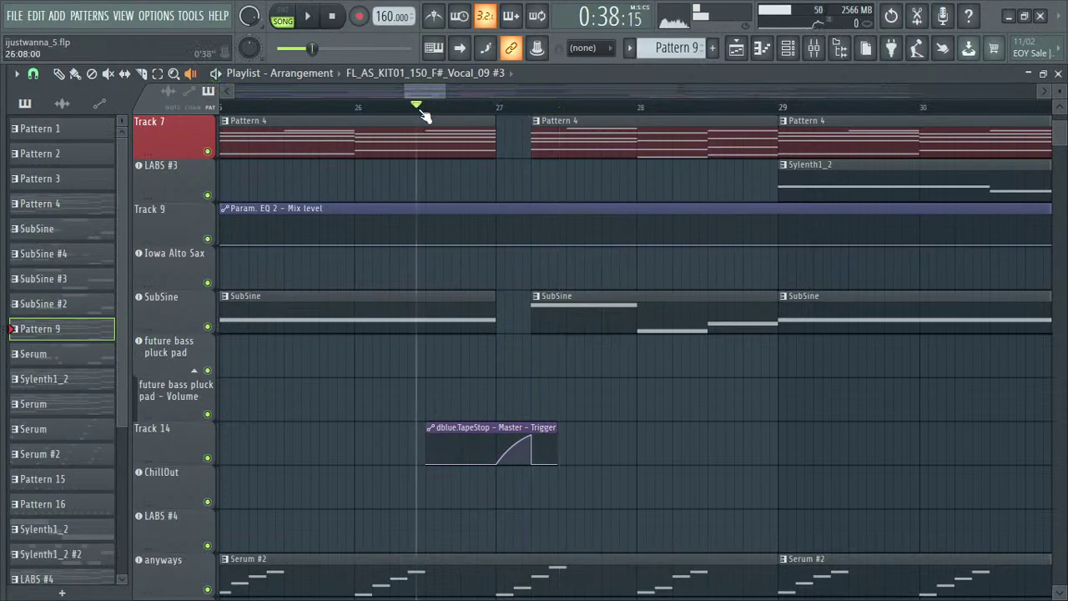
left_click(215, 72)
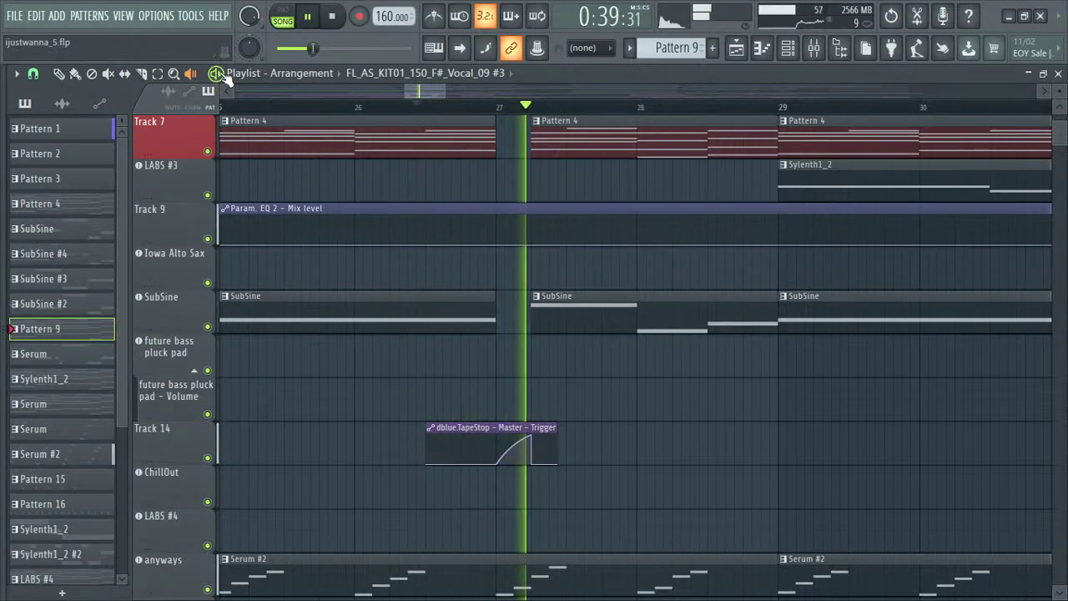
- Play the song from just before bar 25 while examining the drop's drum, chord, sub, vocal and automation tracks
scroll(389, 89, "down", 8)
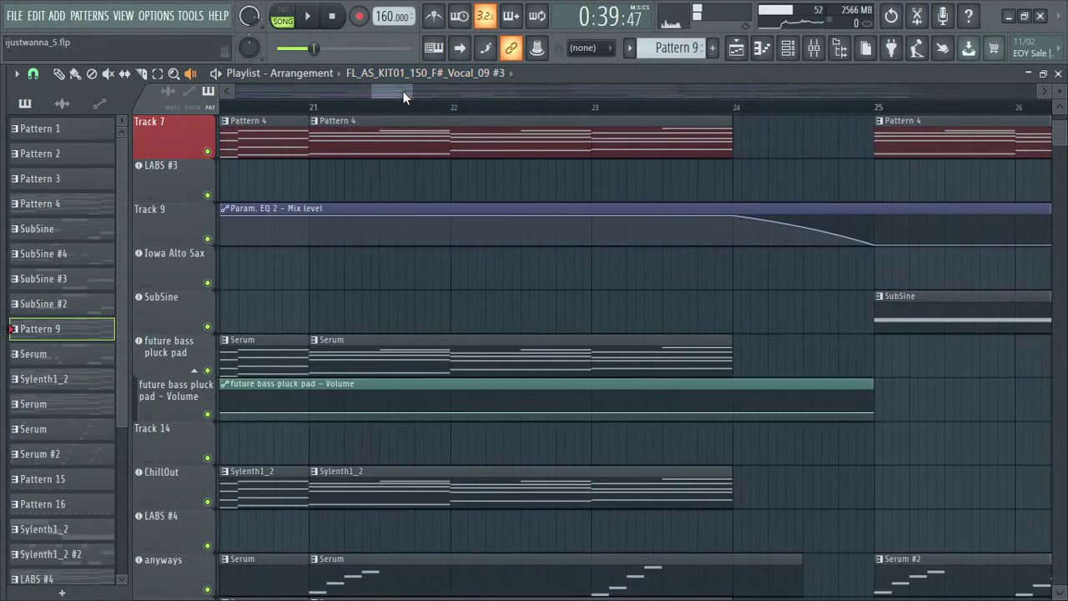
scroll(272, 261, "up", 3)
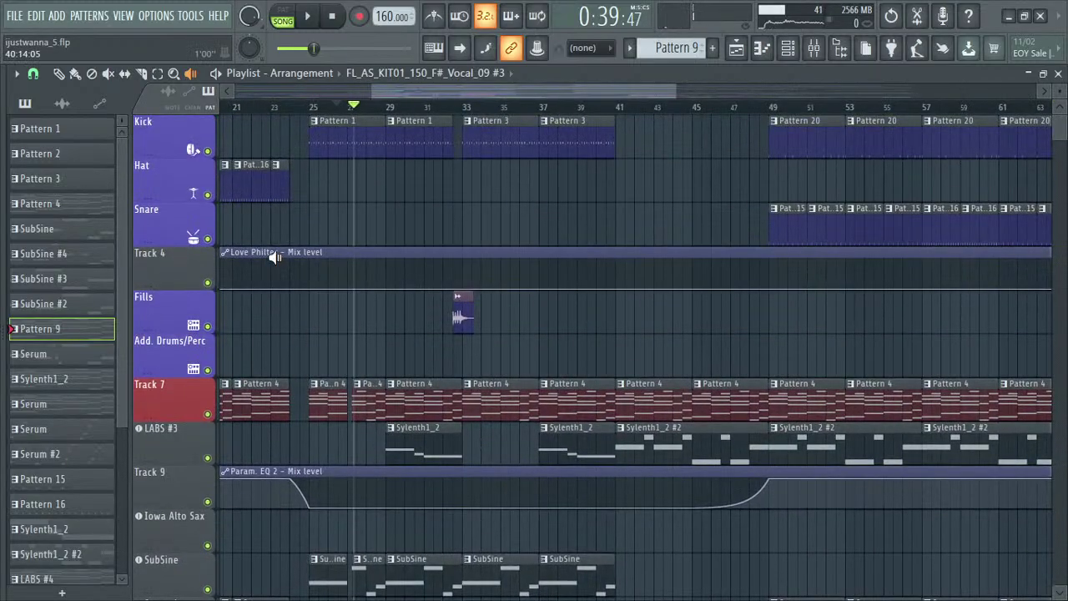
scroll(318, 226, "down", 10)
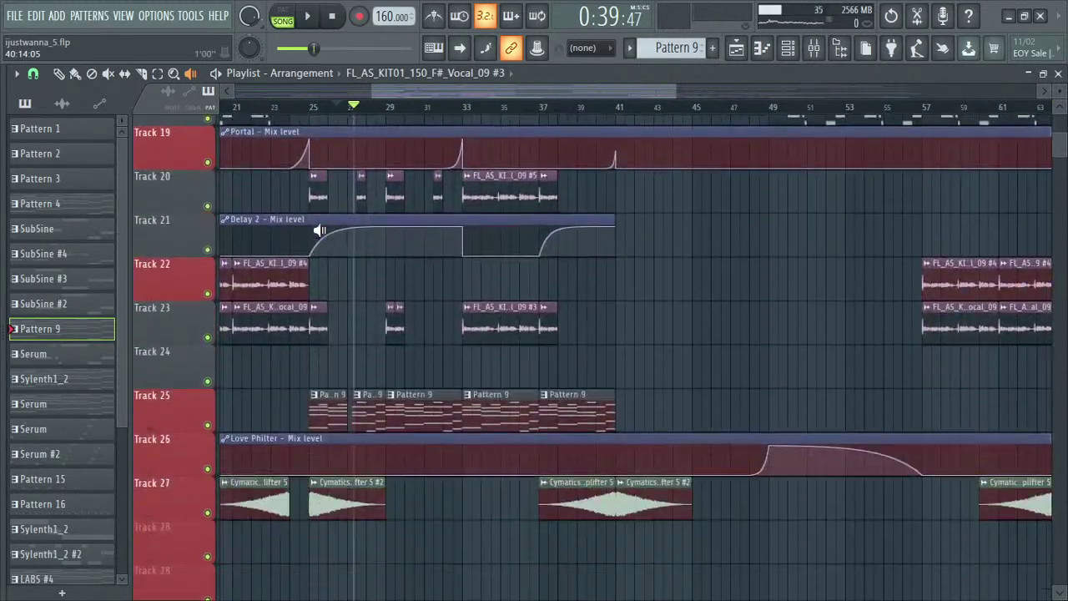
scroll(318, 226, "down", 2)
scroll(317, 231, "up", 5)
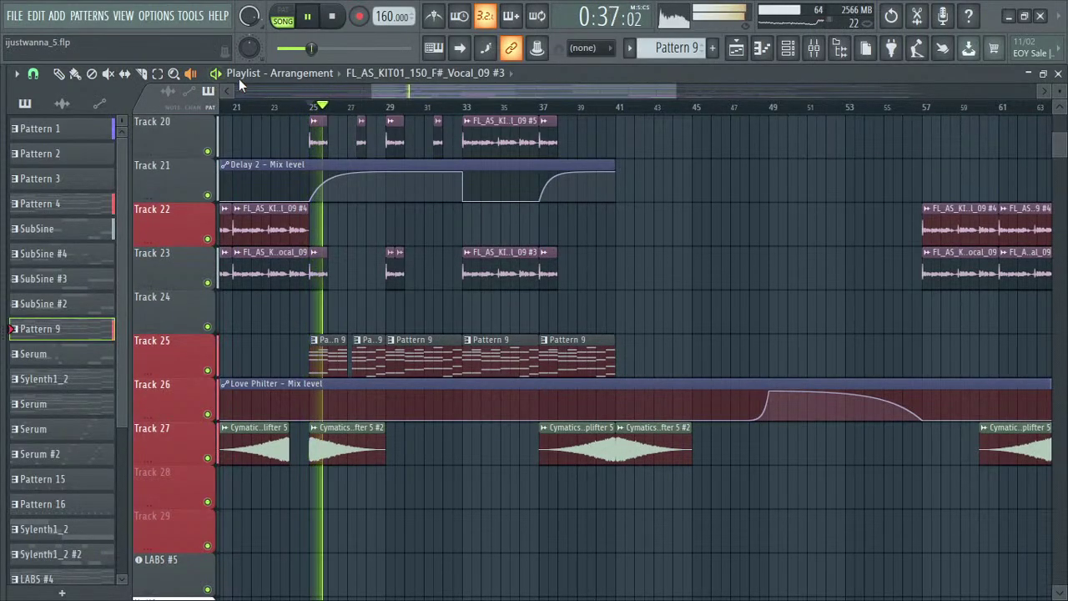
scroll(306, 310, "up", 5)
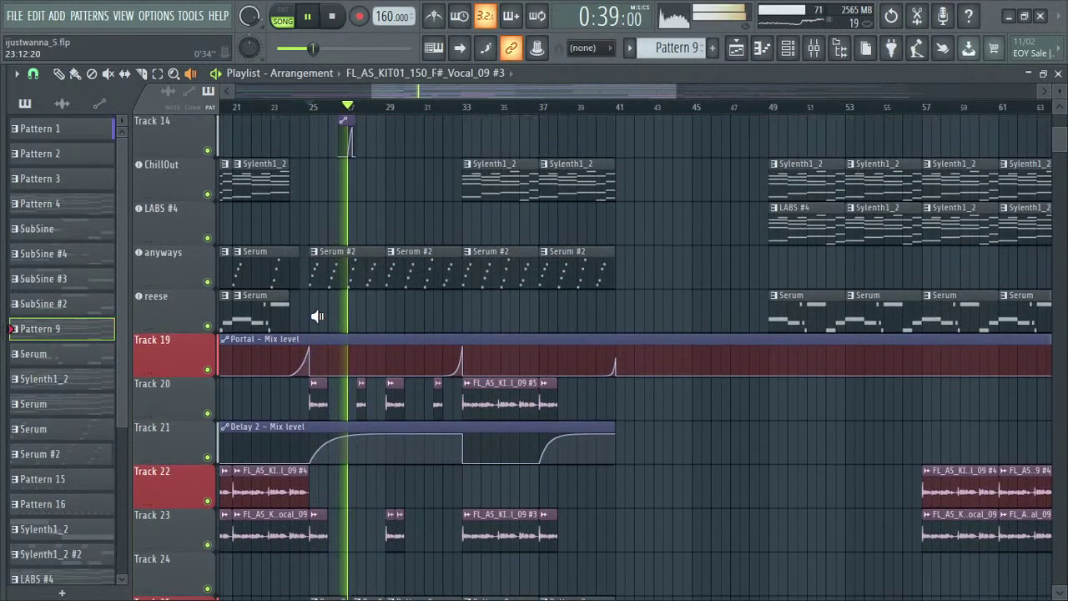
scroll(317, 313, "down", 5)
scroll(463, 336, "up", 8)
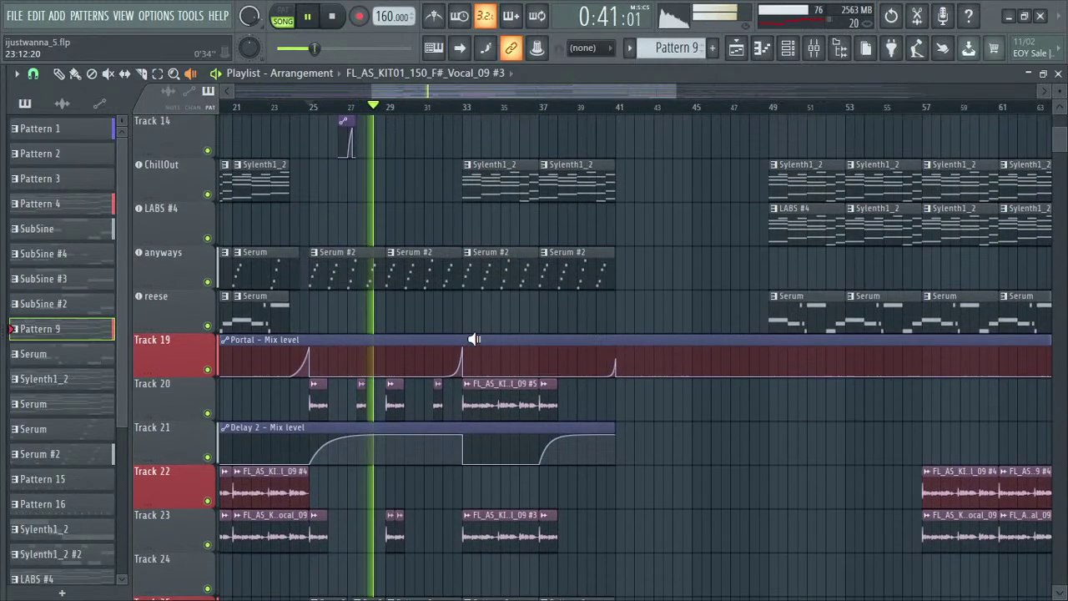
scroll(475, 338, "up", 6)
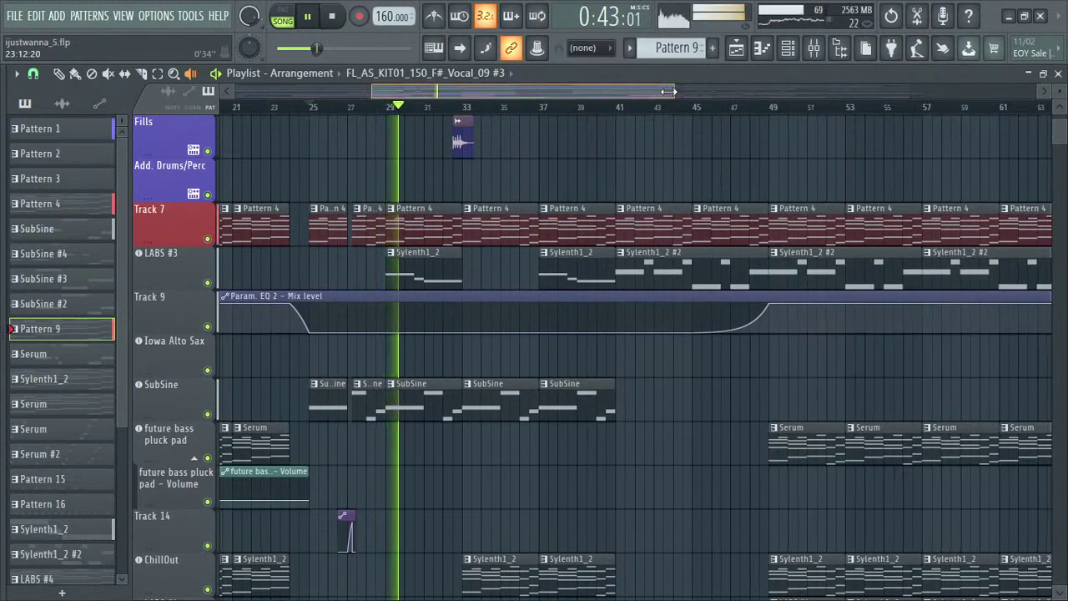
- Follow playback from bar 29 to bar 41, examining the tom fill, vocal chops, and Portal and Delay 2 automation
left_click_drag(667, 91, 503, 90)
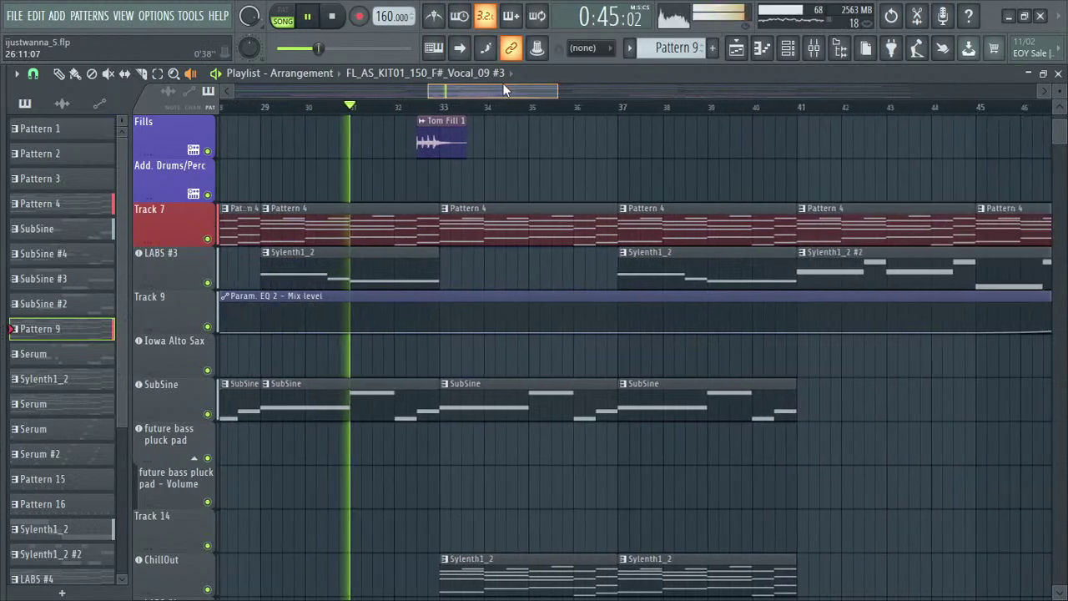
scroll(507, 150, "up", 1)
scroll(508, 150, "down", 12)
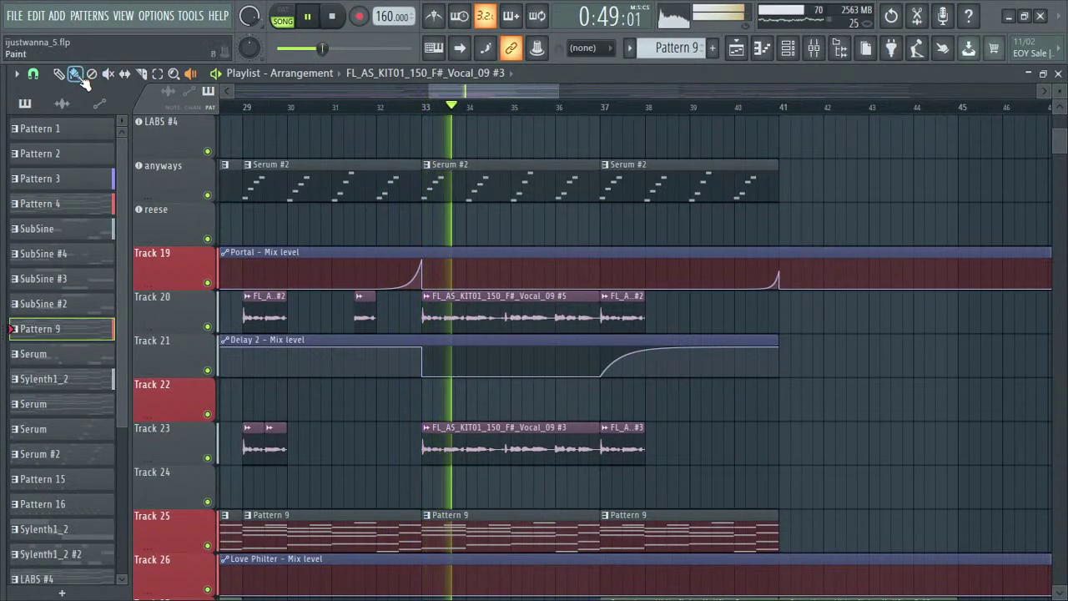
scroll(750, 339, "up", 14)
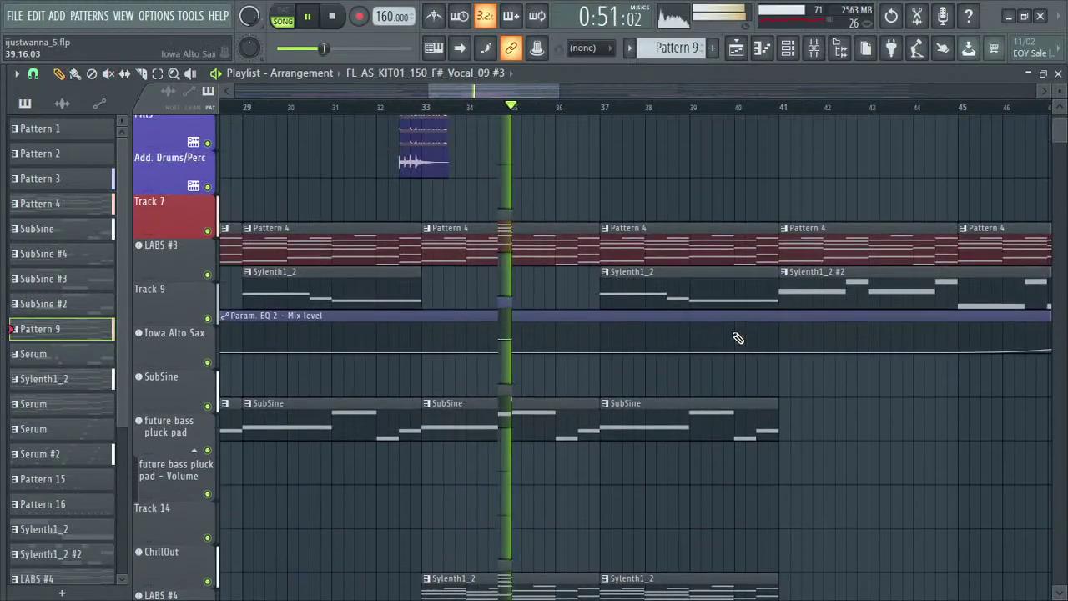
scroll(545, 96, "right", 3)
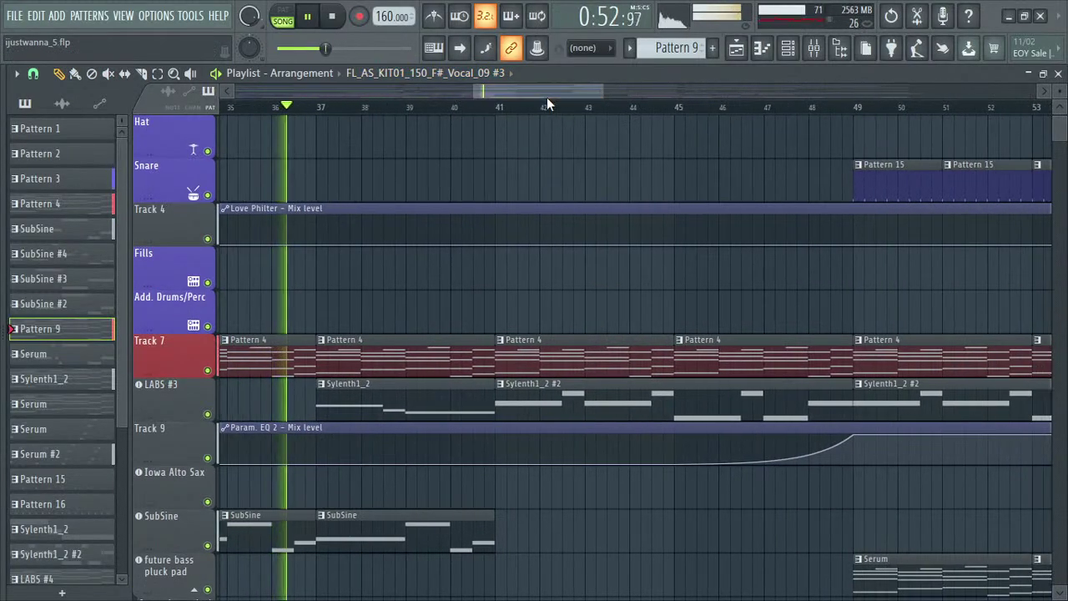
scroll(710, 362, "up", 1)
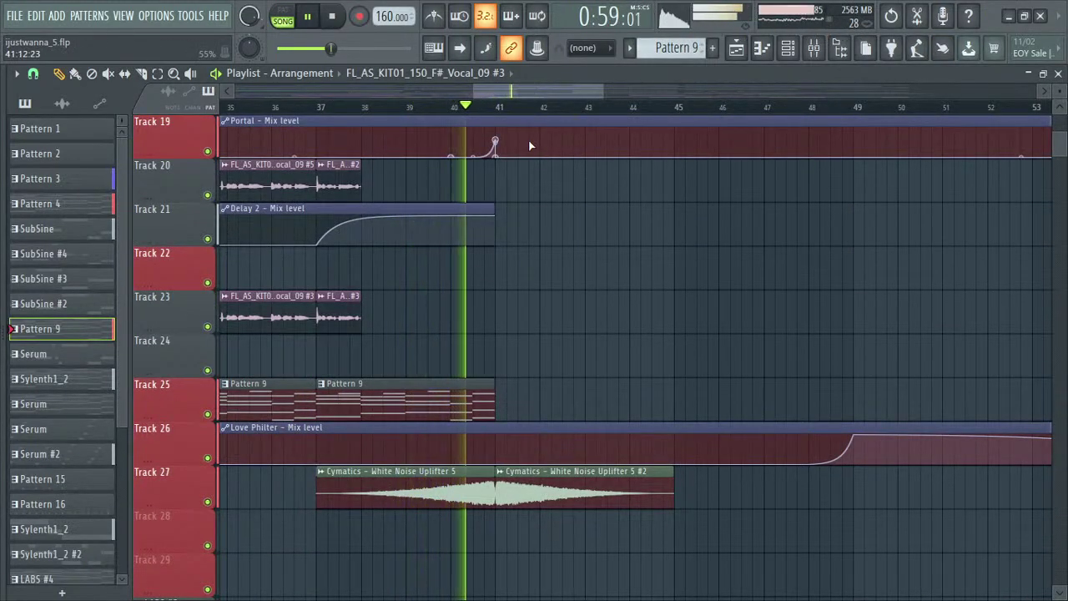
scroll(543, 234, "up", 18)
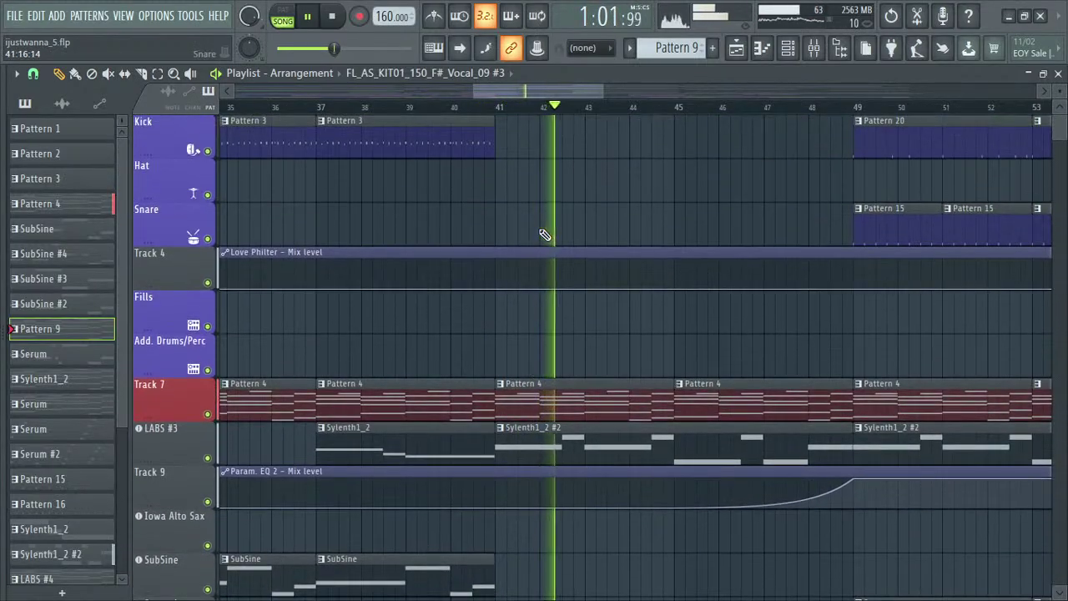
- Examine the breakdown between bars 41 and 49 during playback, including the Track 7 chords, LABS #3 melody and Param. EQ 2 automation
left_click_drag(527, 93, 546, 92)
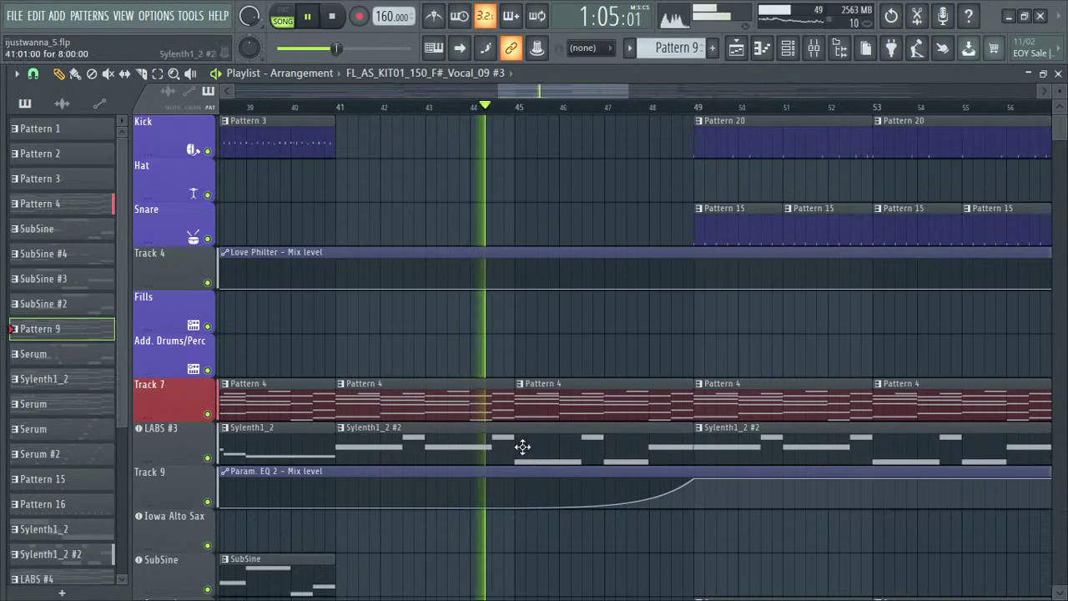
scroll(465, 417, "down", 10)
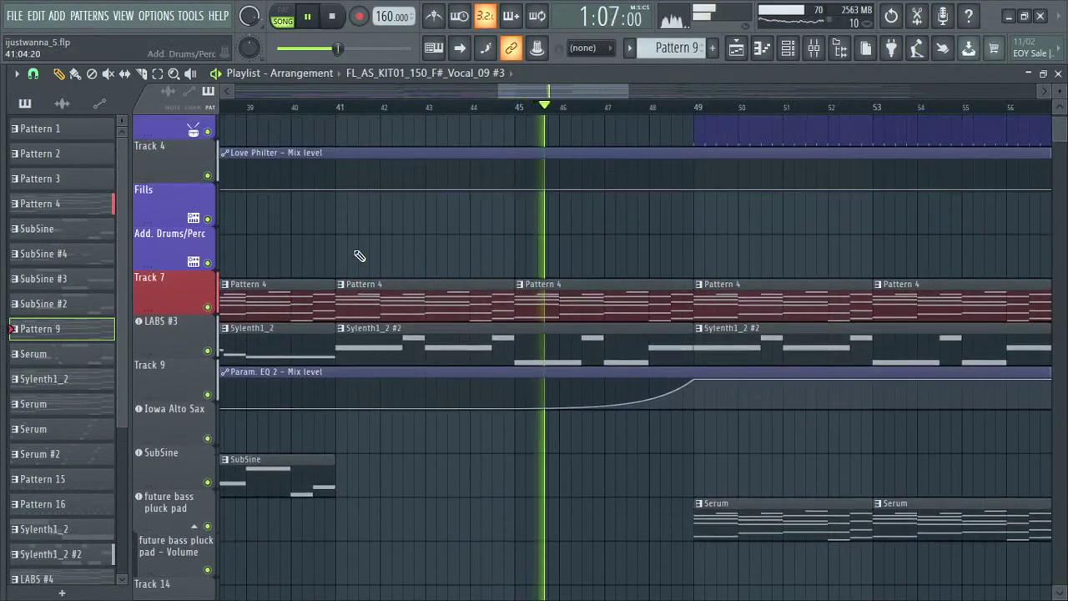
scroll(663, 350, "down", 5)
scroll(822, 431, "up", 7)
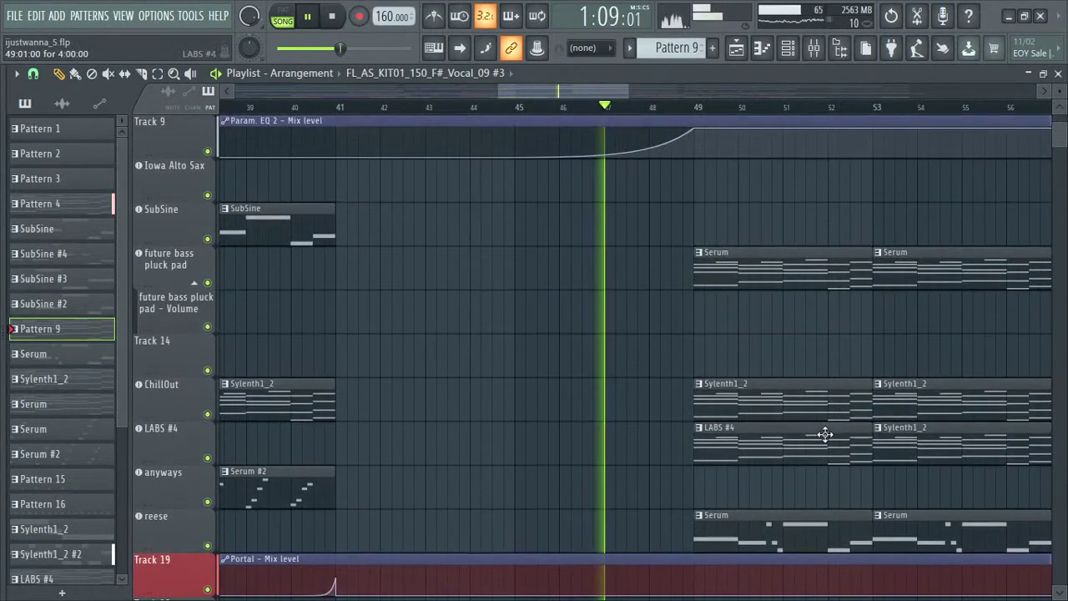
scroll(830, 439, "down", 10)
scroll(829, 439, "up", 15)
- Look over the whole arrangement from bar 1 to bar 97 and pause playback shortly after bar 49
left_click_drag(555, 91, 301, 92)
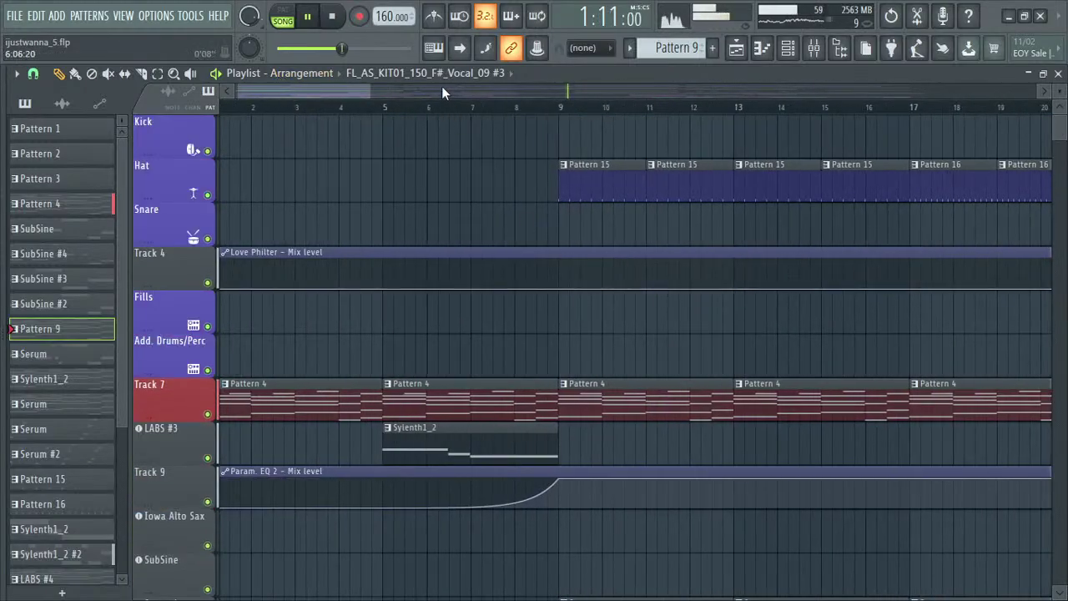
left_click_drag(368, 84, 801, 88)
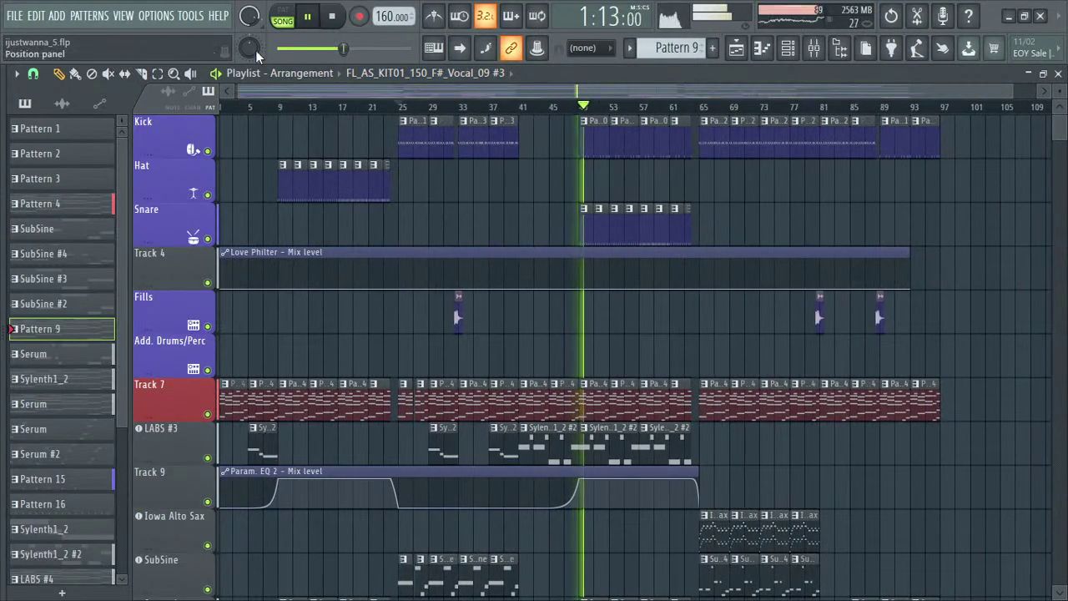
key("space")
- Play the song from the middle of bar 48 and examine the drums, pads and chord layers in the section starting at bar 49
scroll(771, 126, "up", 6)
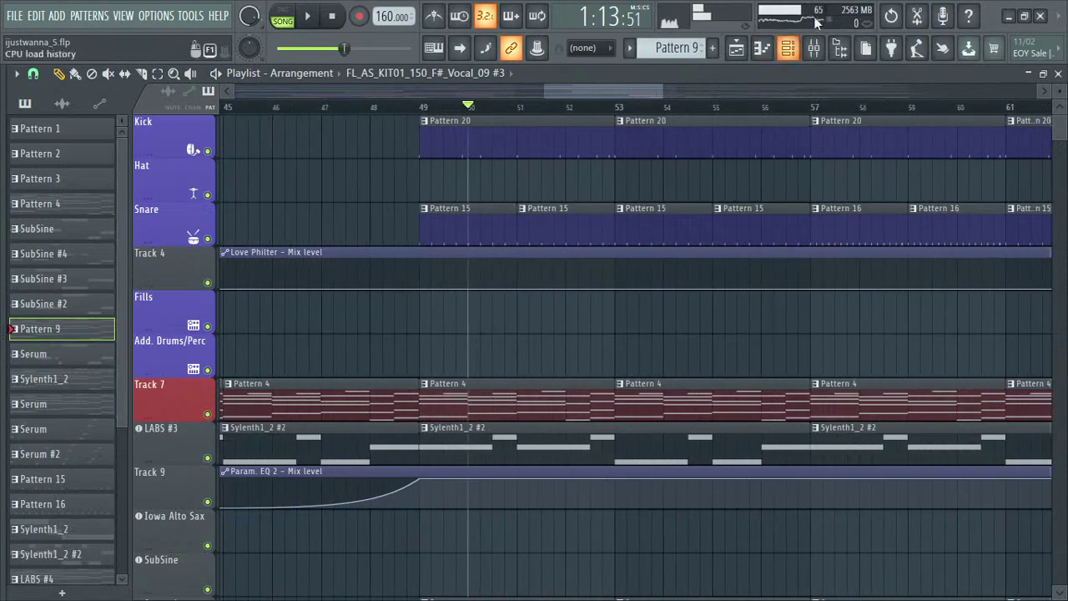
scroll(417, 208, "up", 1)
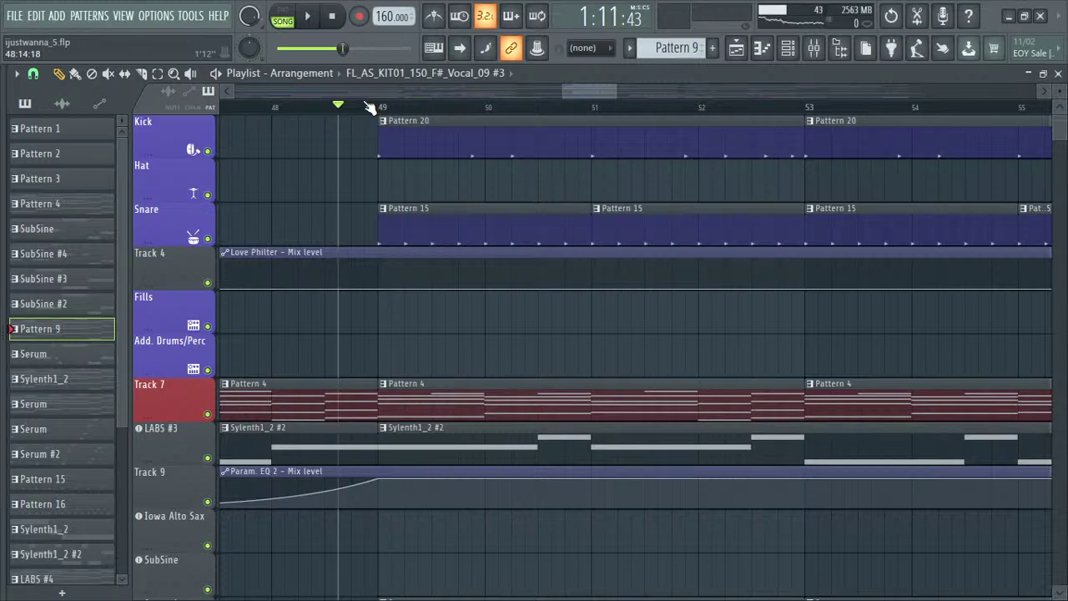
key("space")
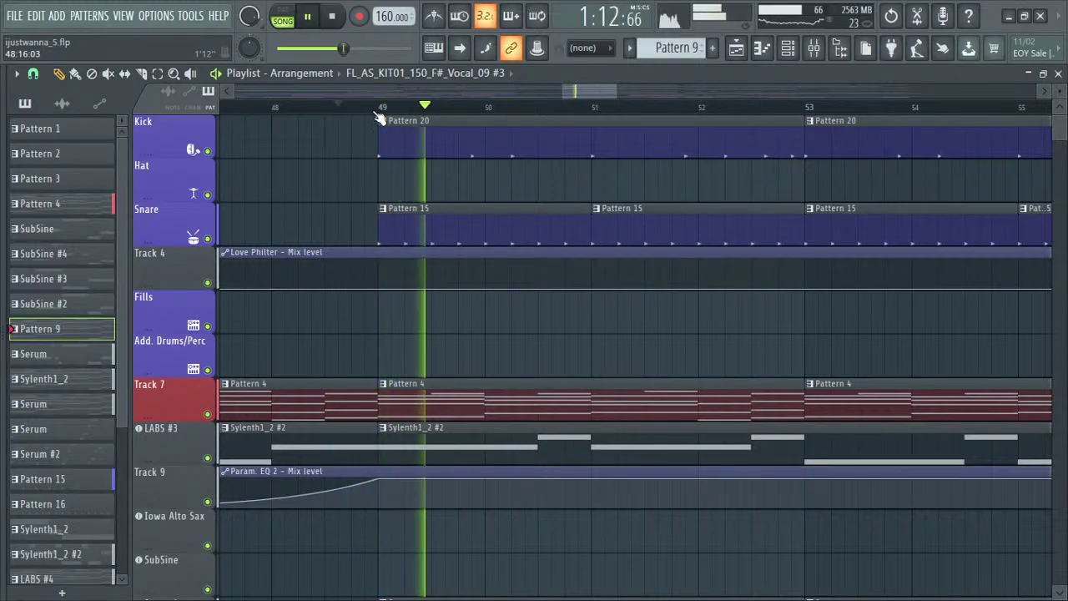
scroll(570, 257, "down", 4)
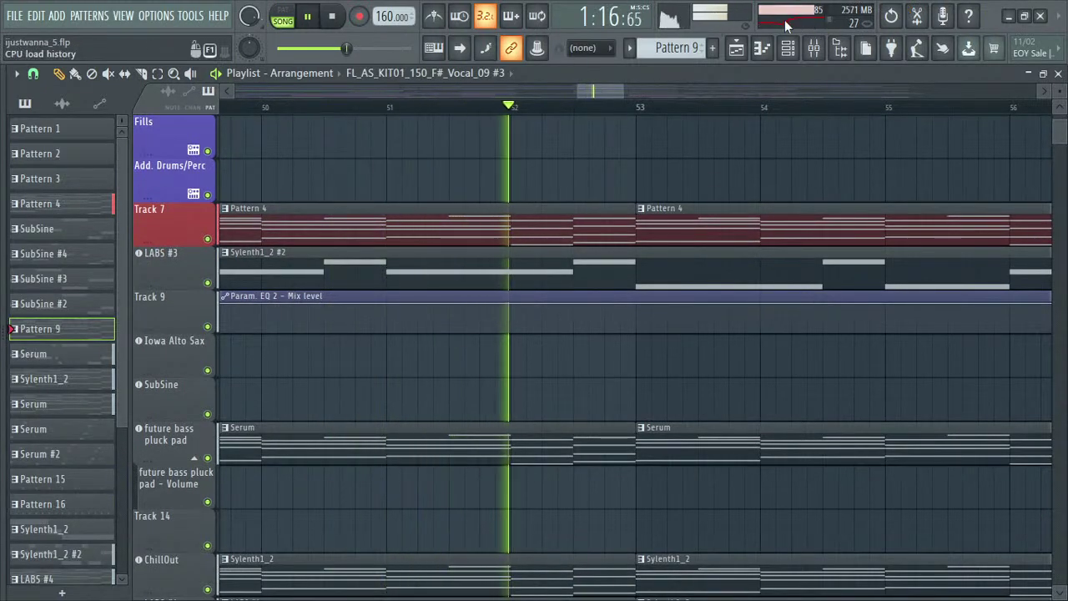
scroll(438, 250, "down", 2)
scroll(437, 250, "down", 2)
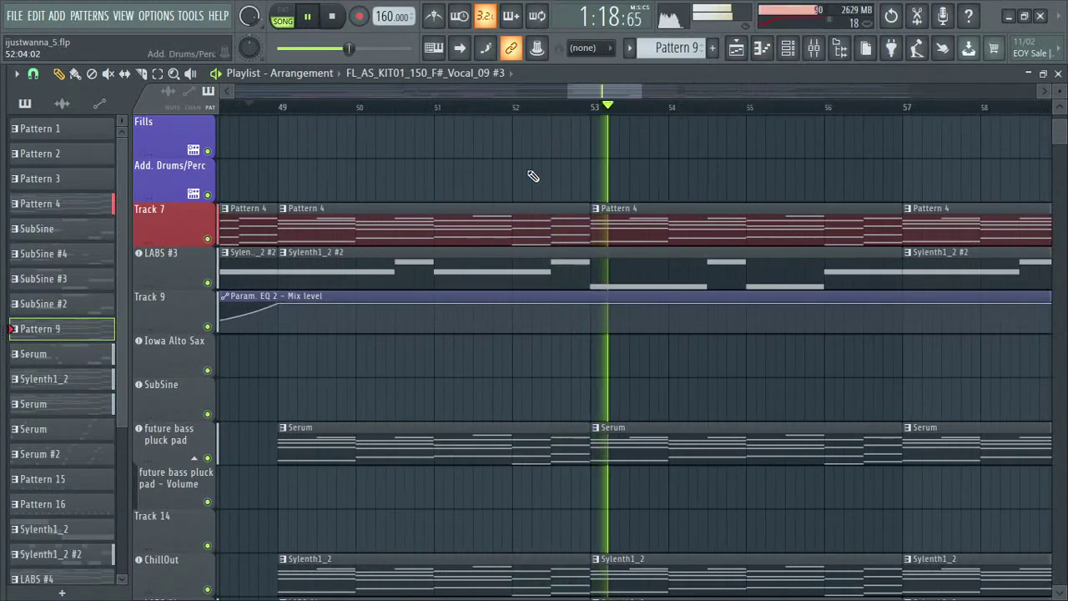
scroll(815, 319, "down", 3)
scroll(817, 320, "down", 2)
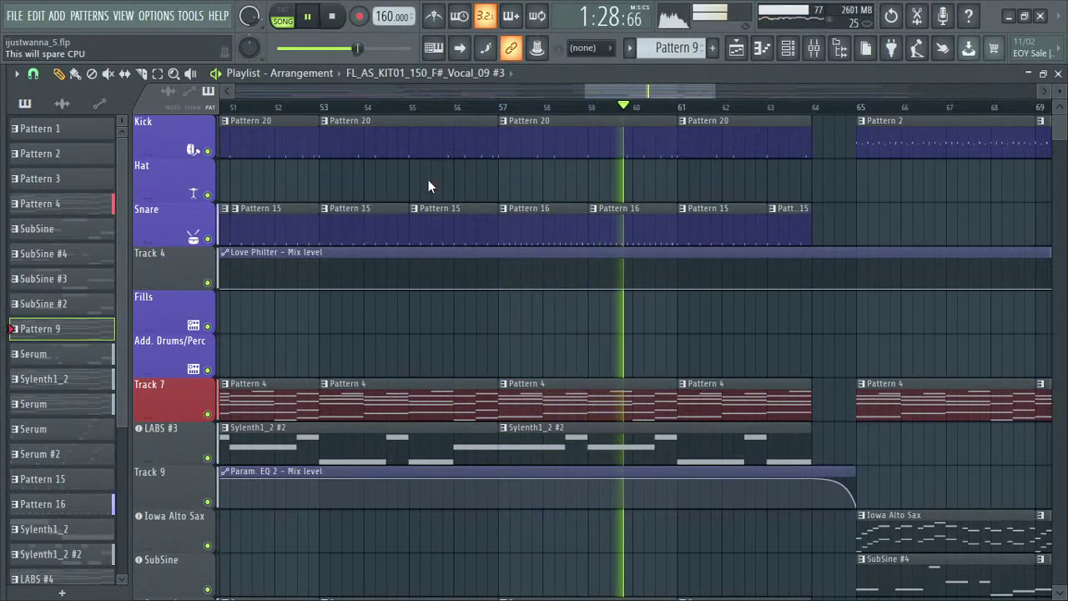
- Follow playback into the section at bar 65, examining its SubSine #4, Iowa Alto Sax and Track 14 tape-stop clips
scroll(542, 251, "up", 3)
scroll(683, 344, "down", 3)
scroll(683, 344, "down", 5)
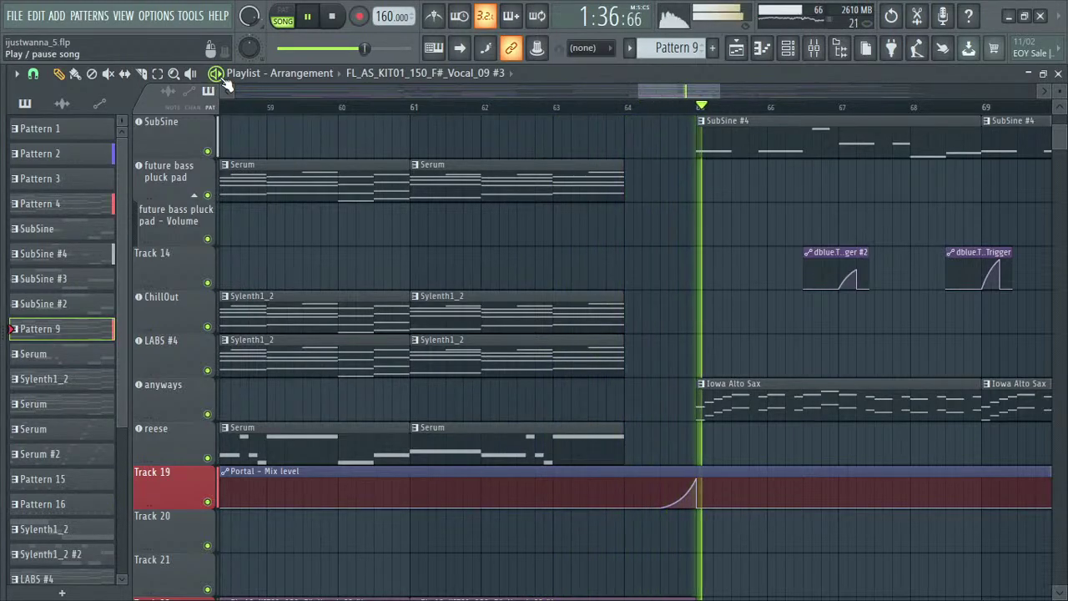
scroll(556, 405, "up", 2)
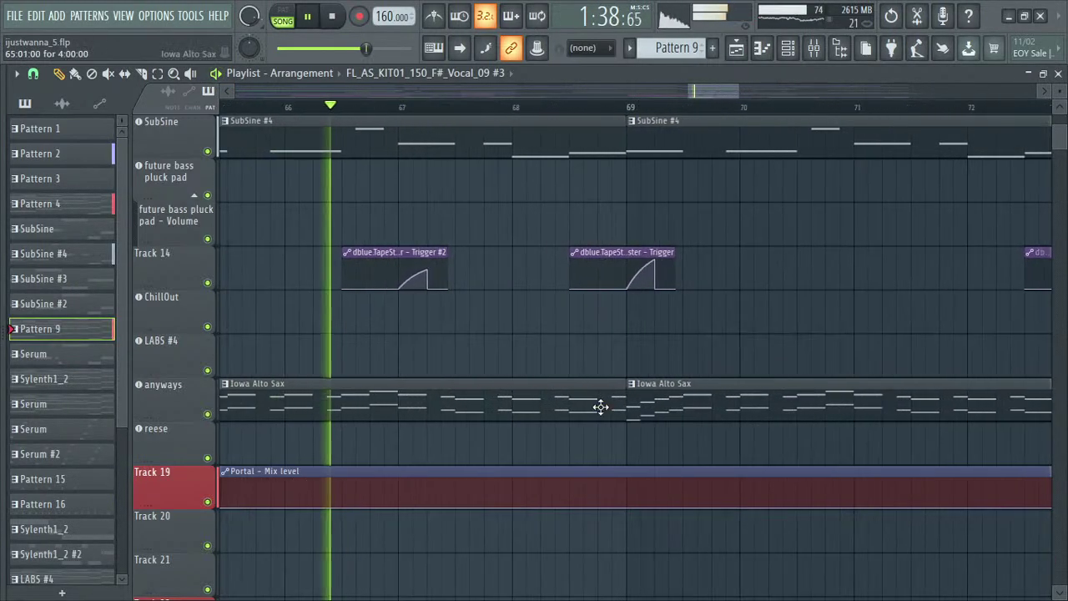
- Follow playback from bar 66 to bar 75, examining the Iowa Alto Sax, SubSine #4, Track 14 tape-stop and Track 21 vocal clips
scroll(415, 358, "down", 3)
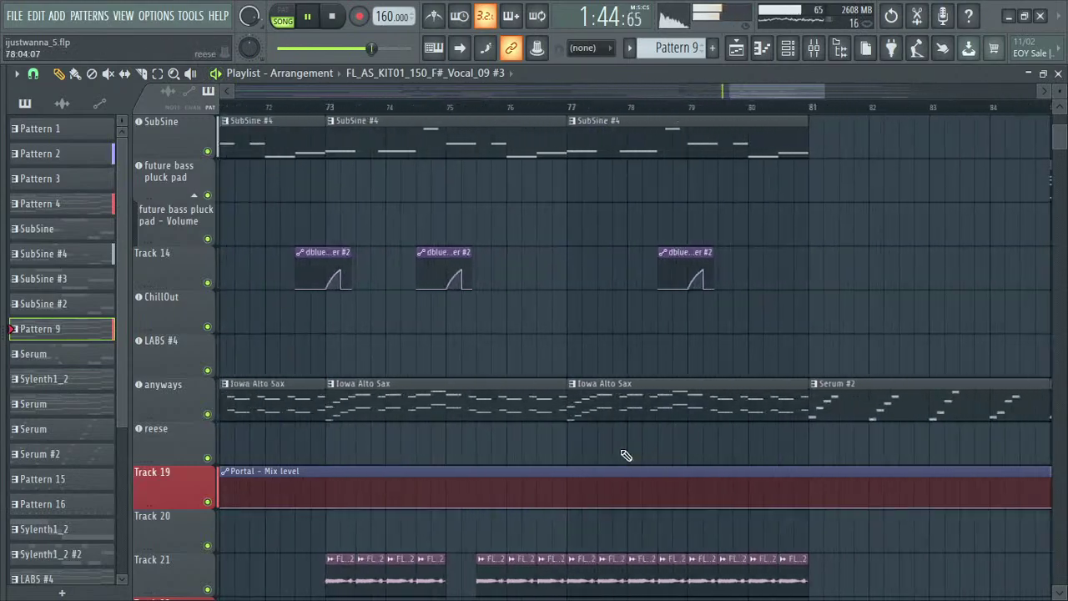
scroll(443, 443, "up", 2)
scroll(471, 445, "down", 4)
scroll(468, 437, "up", 2)
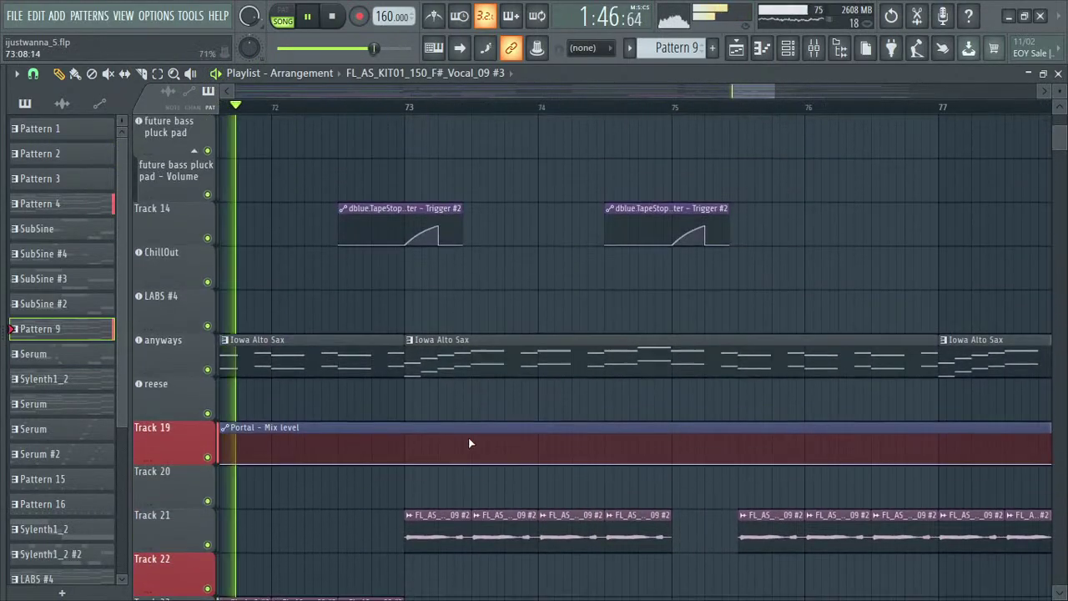
scroll(468, 437, "down", 3)
scroll(665, 476, "up", 5)
scroll(665, 477, "down", 3)
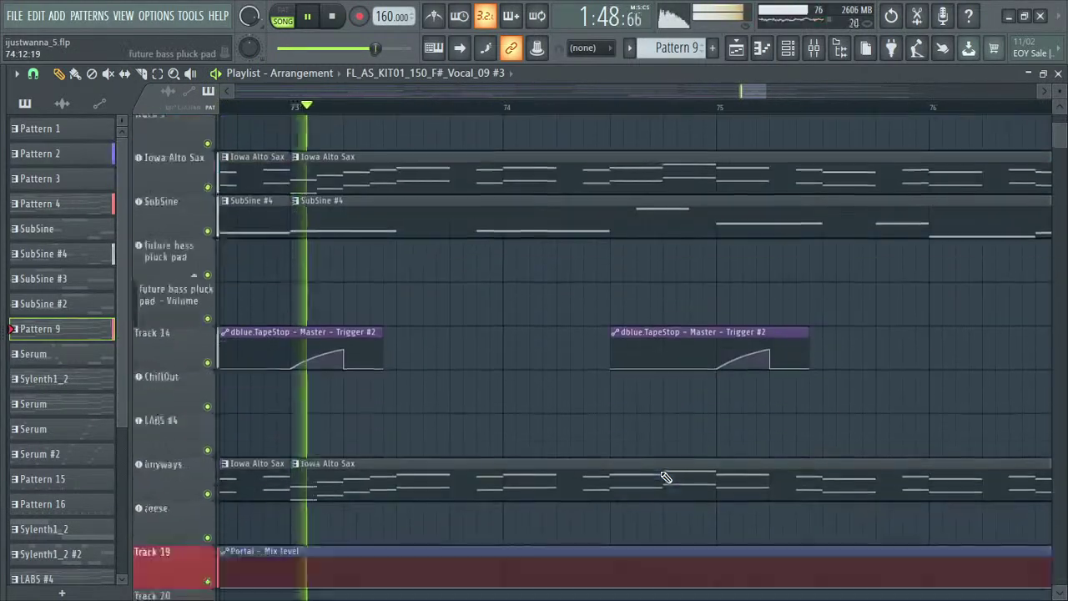
scroll(659, 470, "up", 6)
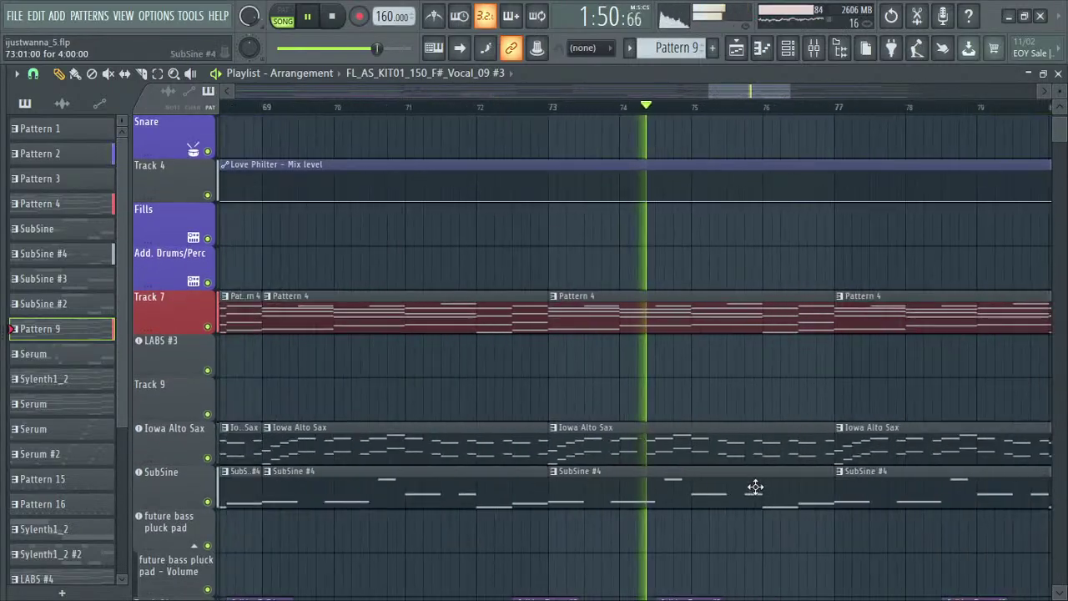
- Examine the layers leading up to bar 81 during playback, including the repeated Track 21 vocal chops, and pause just before bar 81
scroll(753, 487, "down", 3)
scroll(826, 507, "up", 2)
scroll(827, 507, "down", 5)
scroll(826, 508, "down", 4)
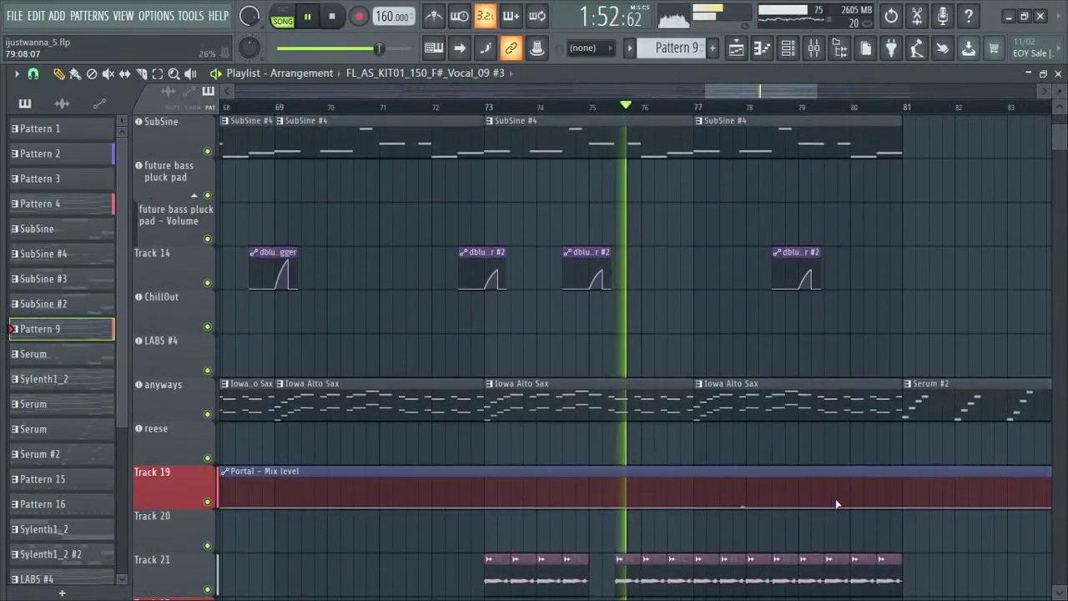
scroll(856, 496, "up", 3)
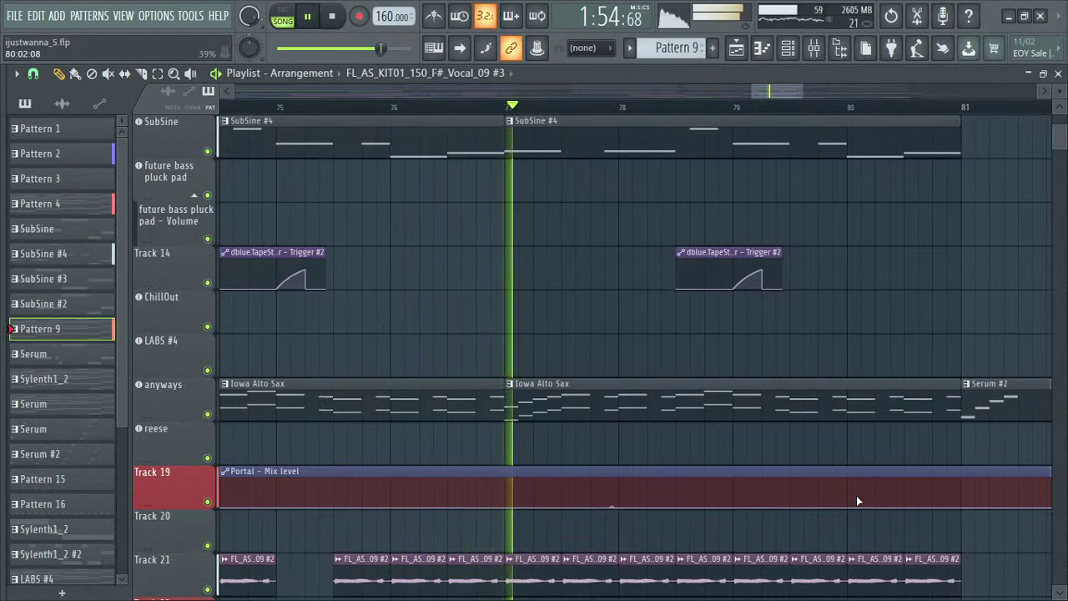
scroll(748, 465, "down", 3)
scroll(625, 432, "up", 2)
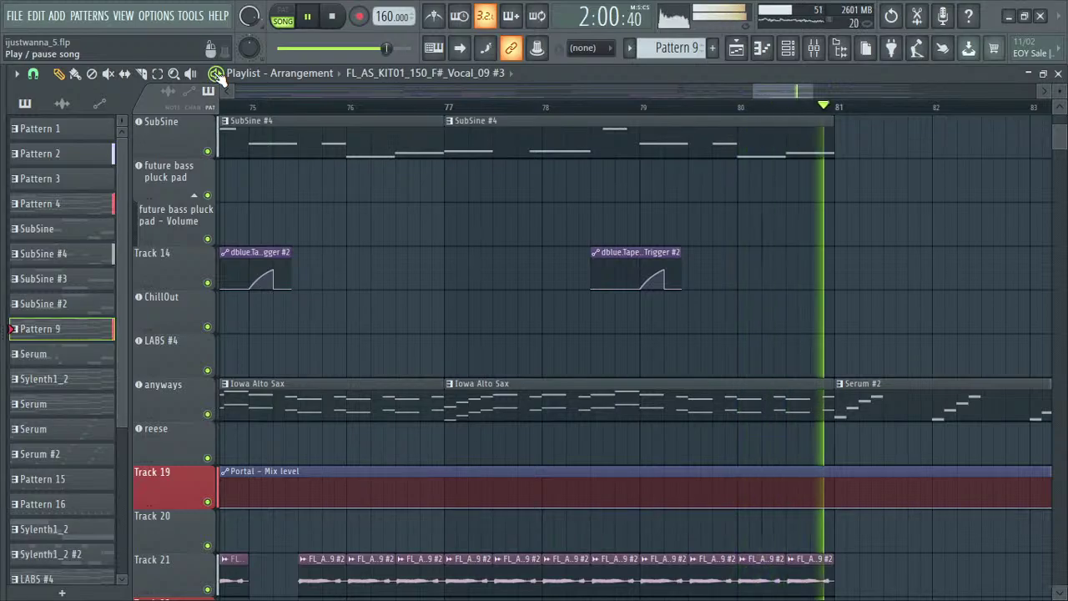
left_click(216, 73)
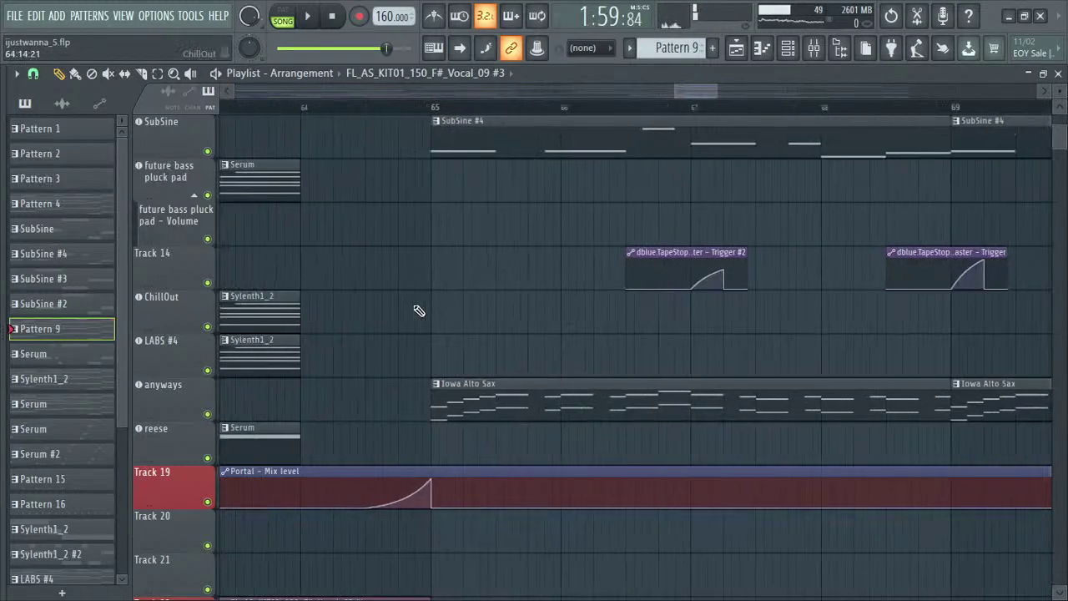
- Look over the whole arrangement and audition the Kick track's Pattern 2 clip at bar 65
scroll(408, 313, "up", 7)
scroll(406, 315, "down", 6)
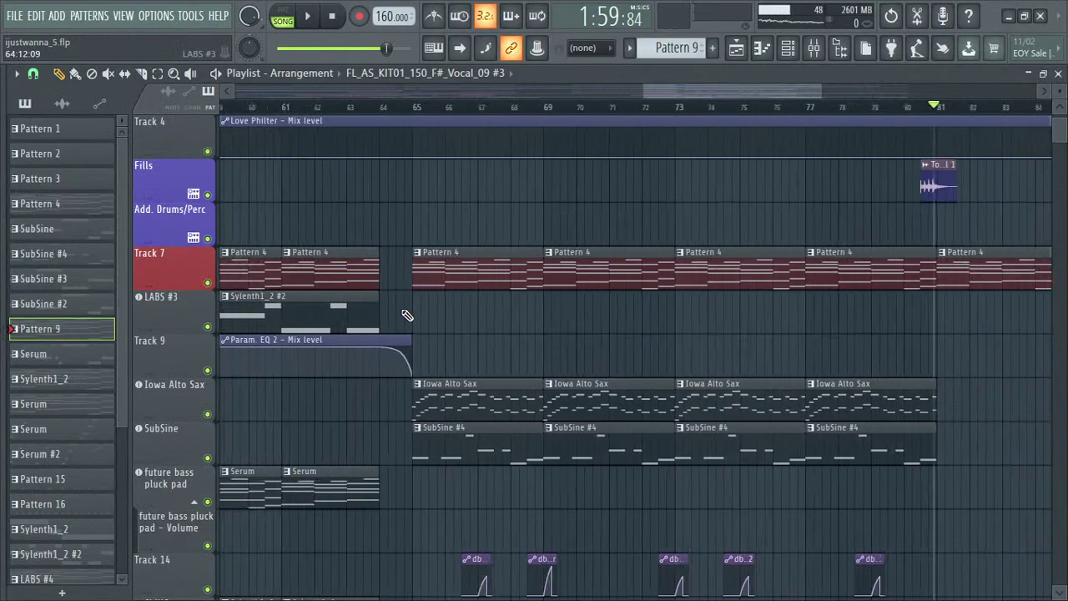
scroll(247, 151, "up", 3)
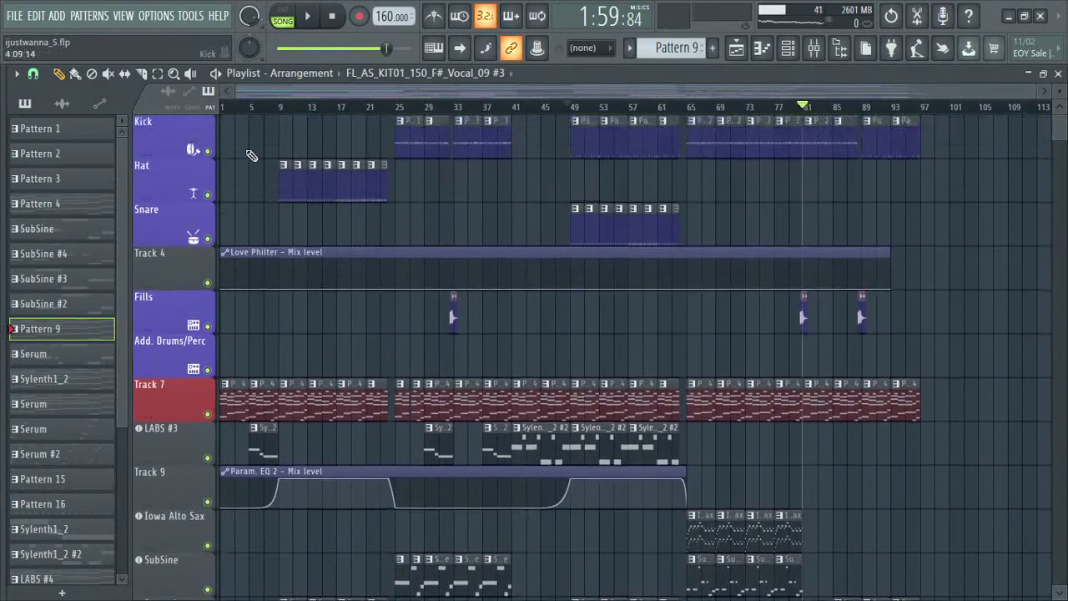
scroll(412, 335, "up", 4)
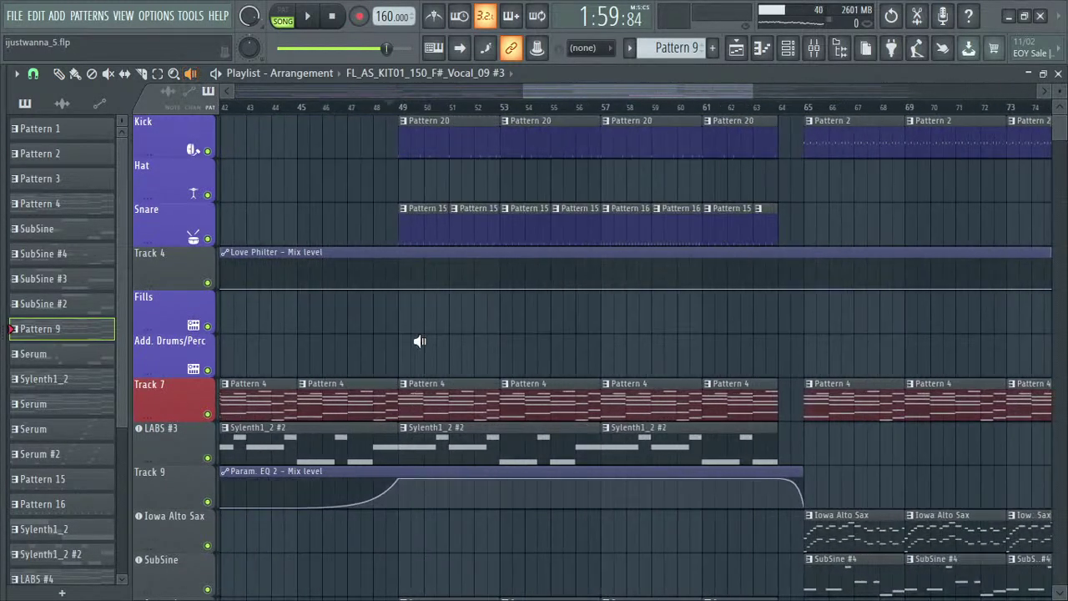
scroll(756, 436, "up", 3)
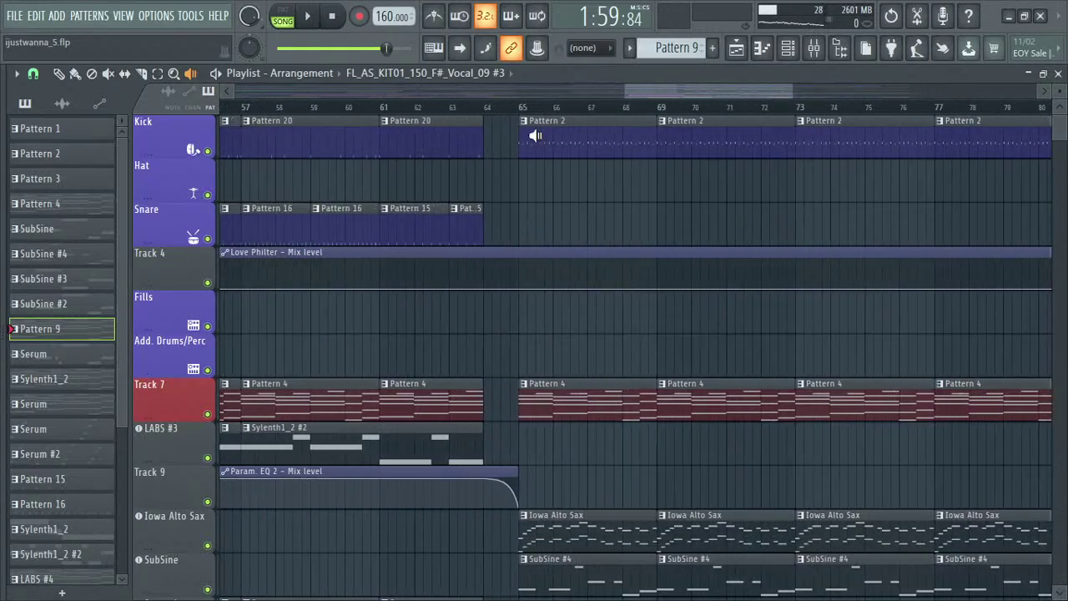
left_click(532, 136)
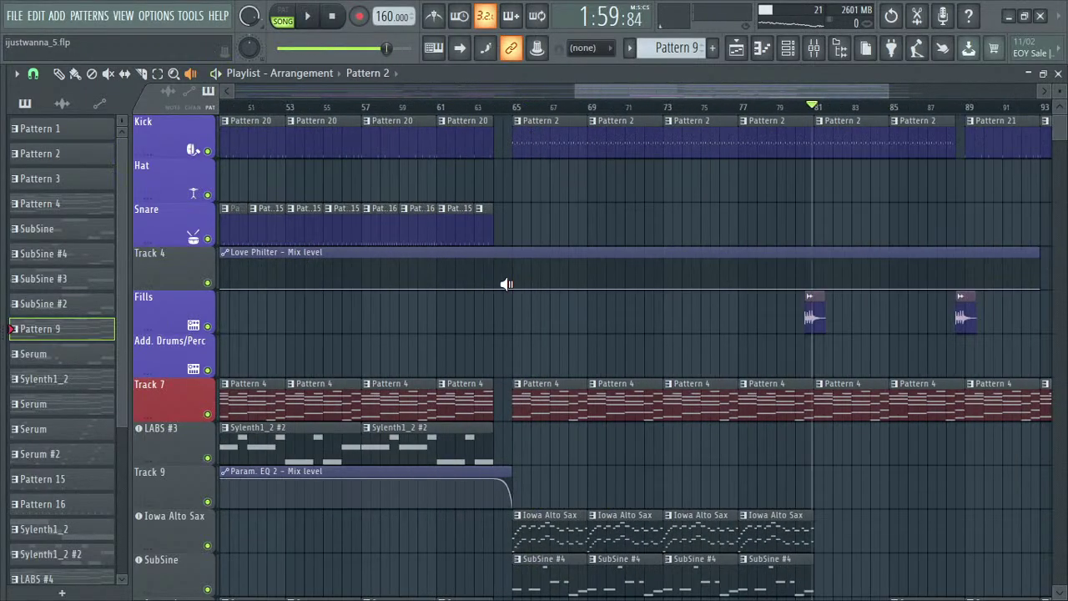
- Return to the first drop and audition the SubSine clips at bars 25 and 27
scroll(505, 285, "left", 5)
scroll(293, 362, "down", 2)
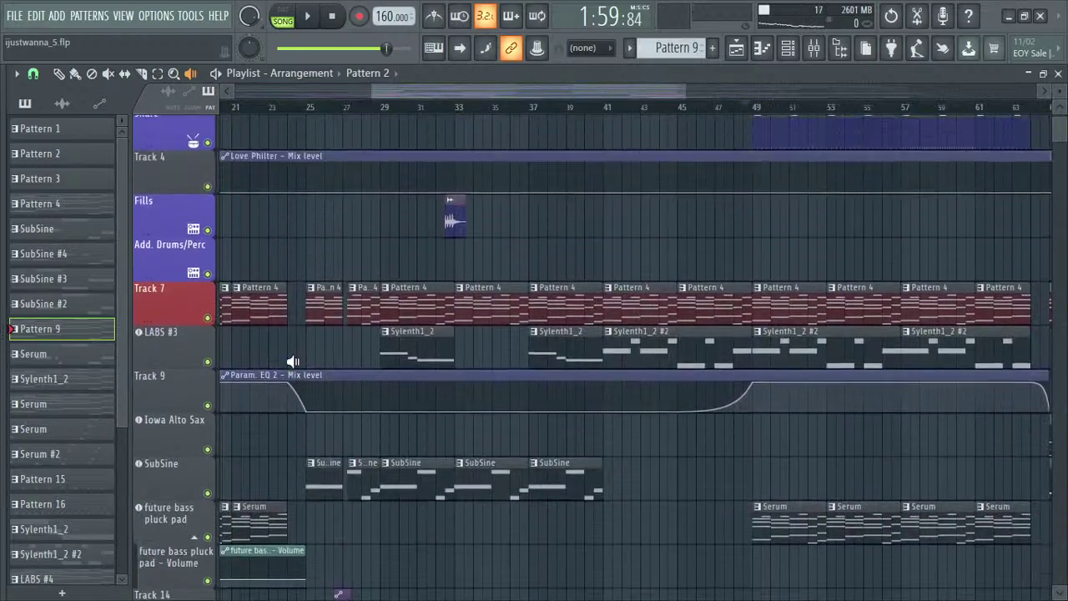
scroll(301, 400, "up", 2)
scroll(292, 412, "down", 5)
scroll(303, 397, "up", 3)
scroll(305, 396, "up", 2)
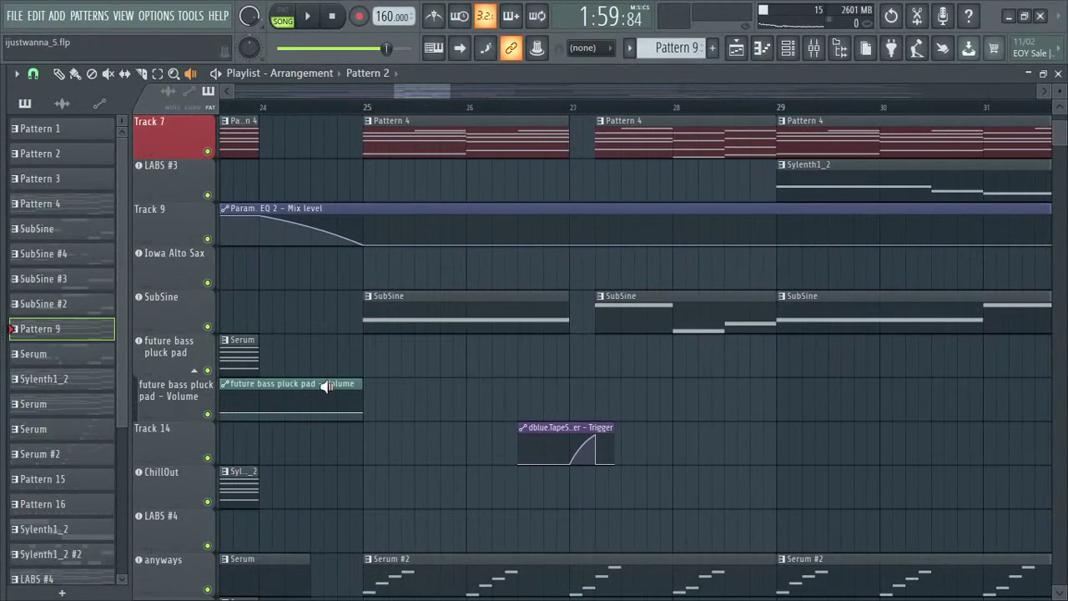
left_click(365, 317)
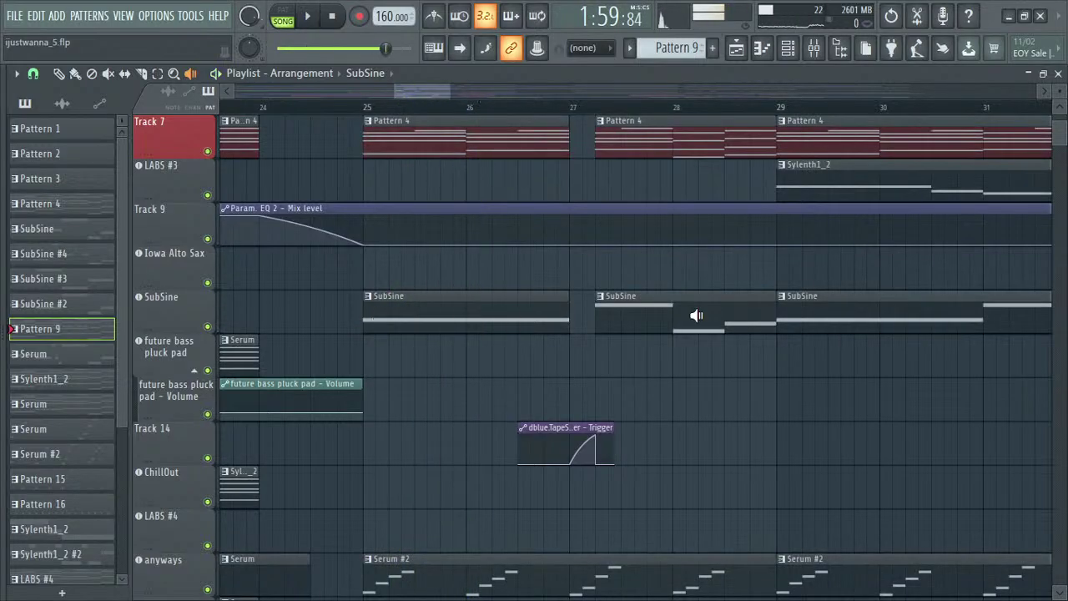
left_click(632, 312)
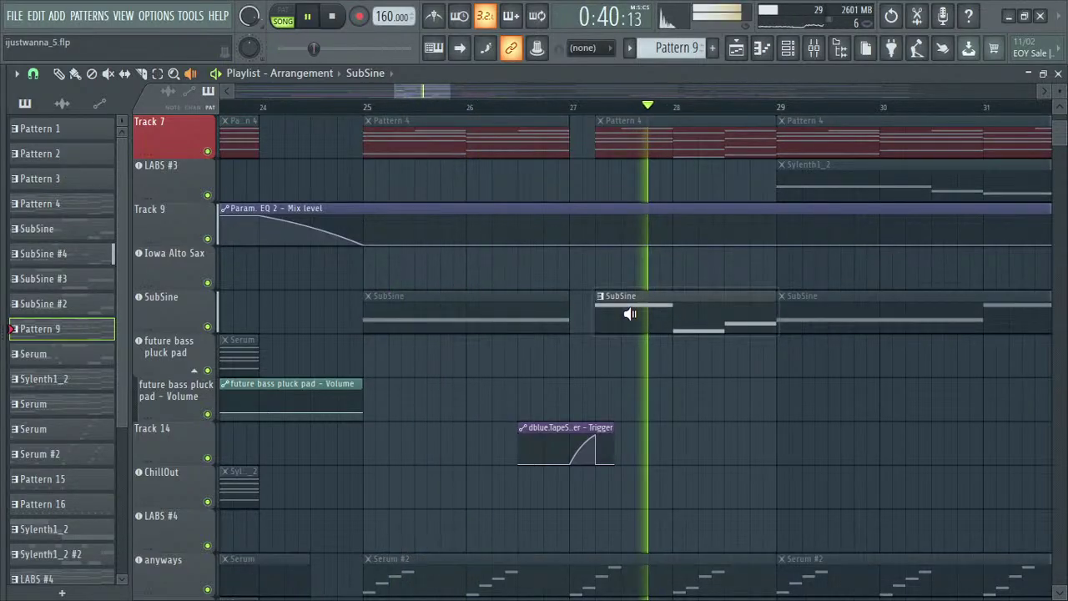
- Solo the SubSine track together with Kick and listen to the first drop from just before bar 25 to bar 30
right_click(207, 327)
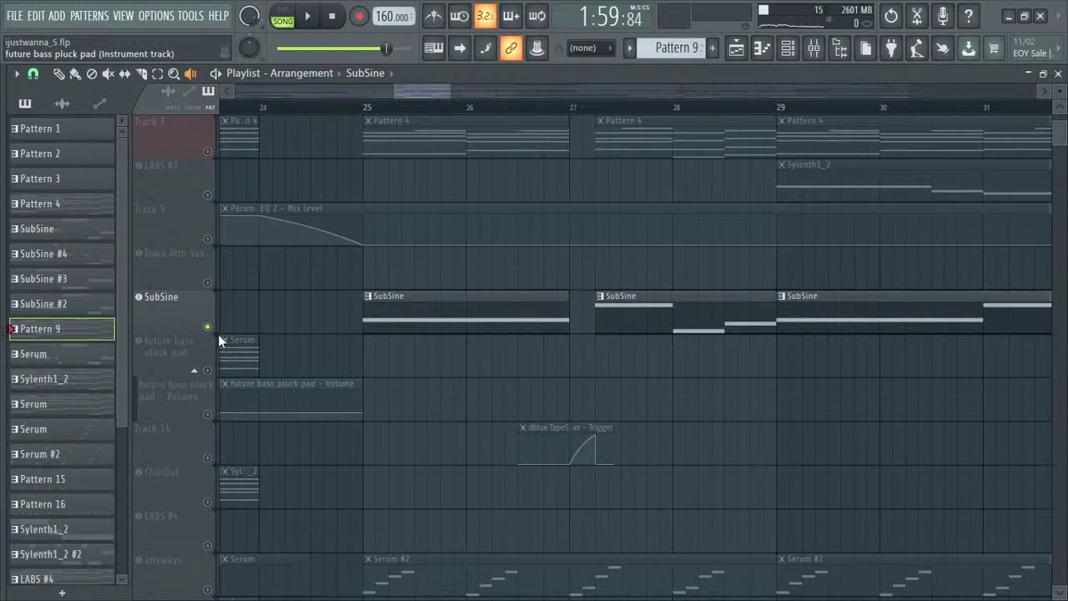
scroll(240, 334, "up", 5)
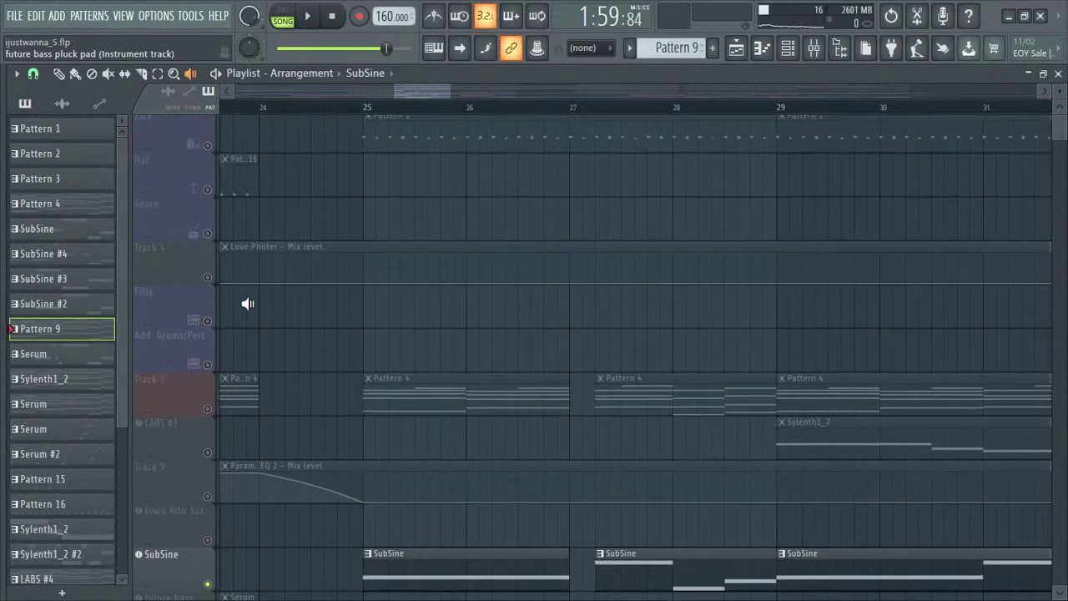
left_click(208, 151)
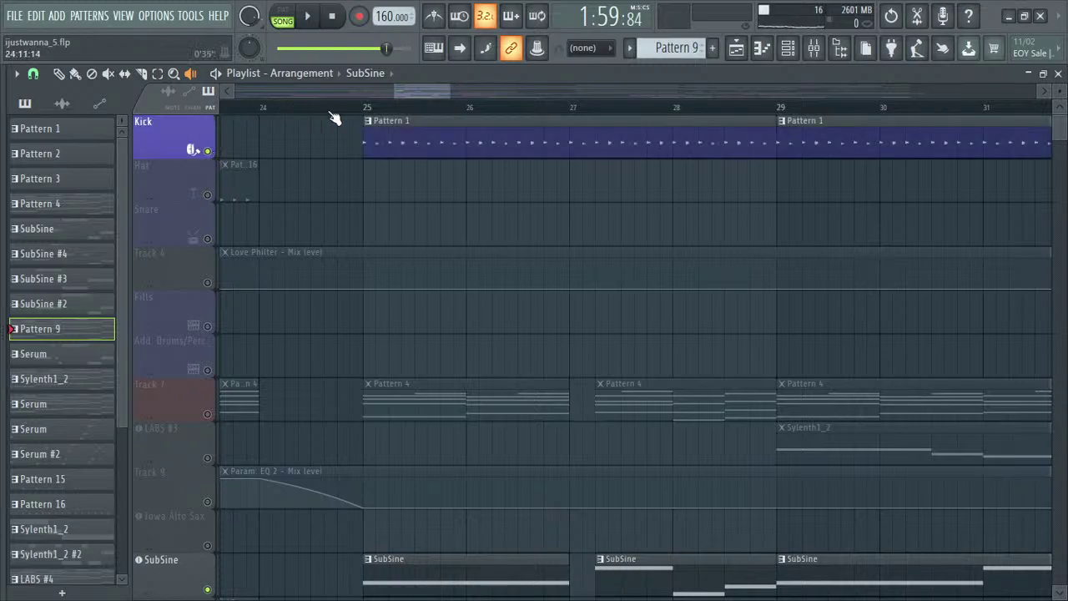
key("space")
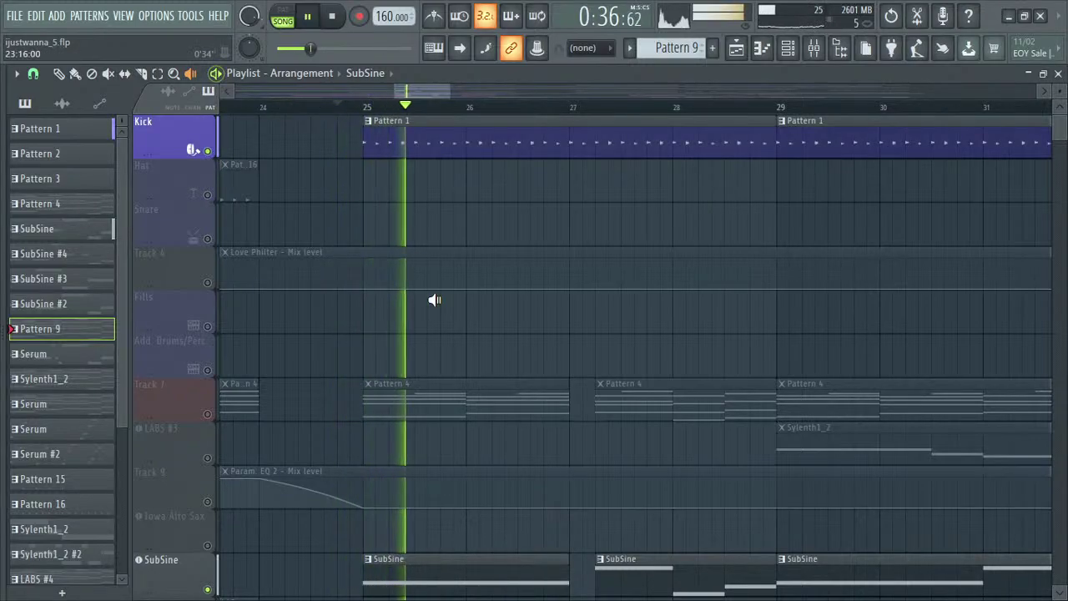
scroll(559, 365, "down", 4)
scroll(564, 367, "up", 4)
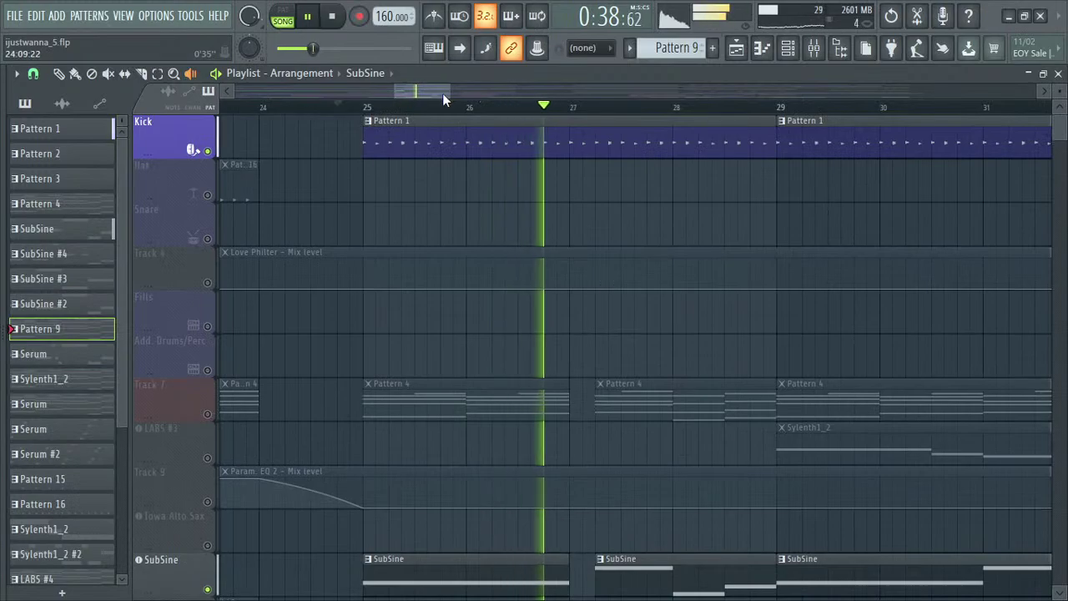
left_click_drag(426, 91, 455, 101)
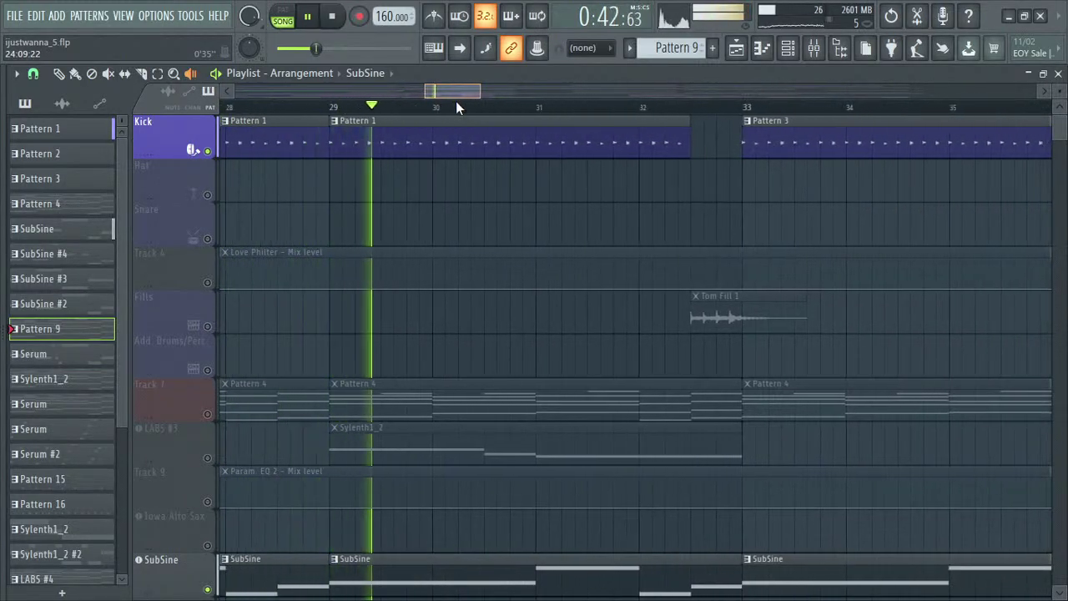
left_click(222, 78)
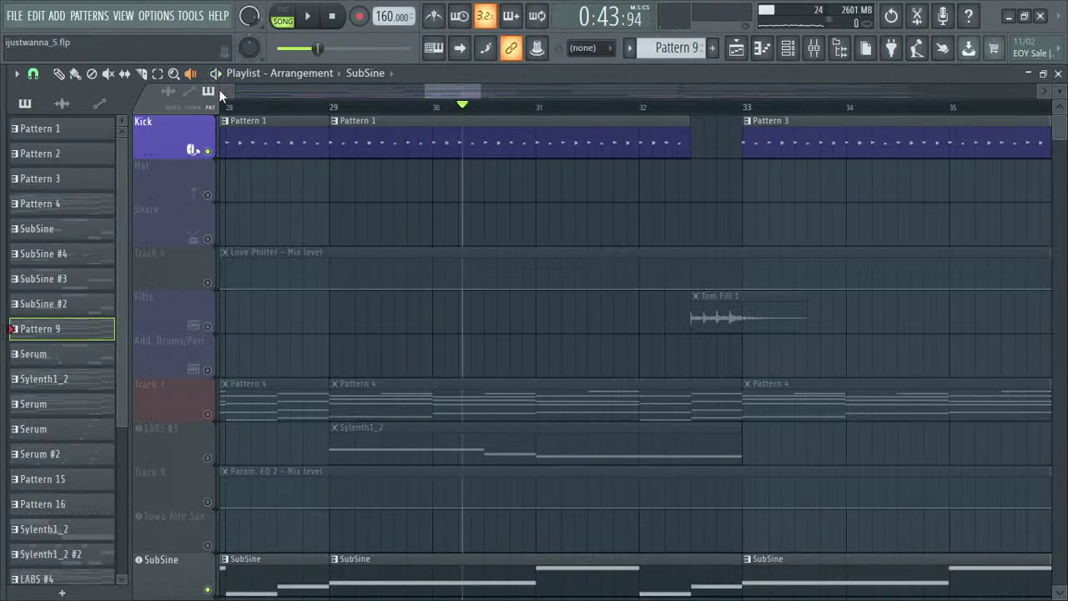
- Examine the Kick Pattern 2 and SubSine #4 clips in the second drop and set the playback position to bar 65
scroll(623, 192, "right", 10)
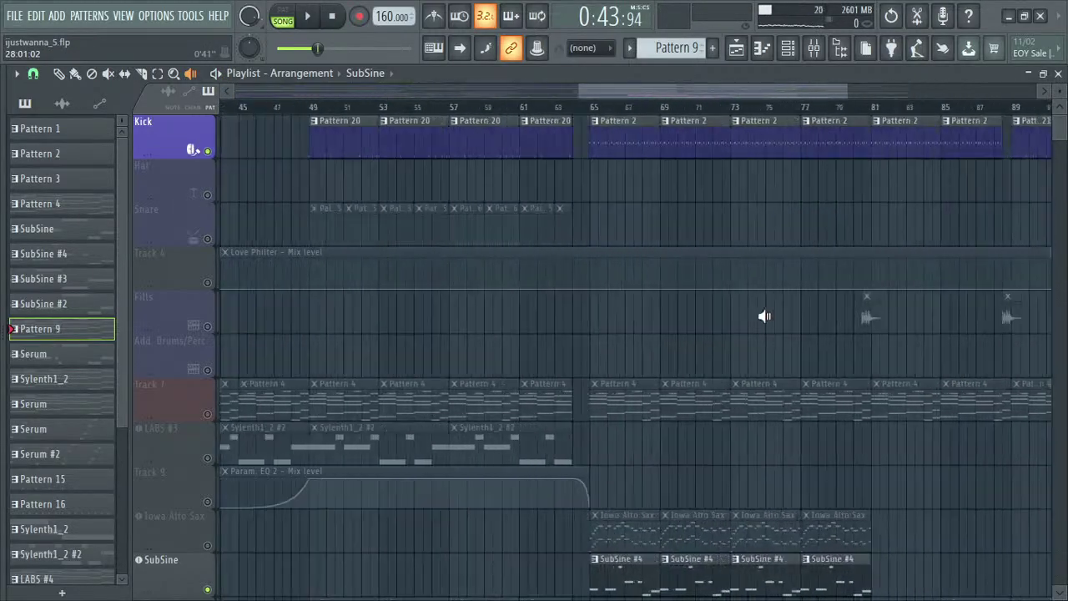
scroll(501, 307, "down", 3)
scroll(238, 282, "down", 4)
scroll(234, 277, "up", 9)
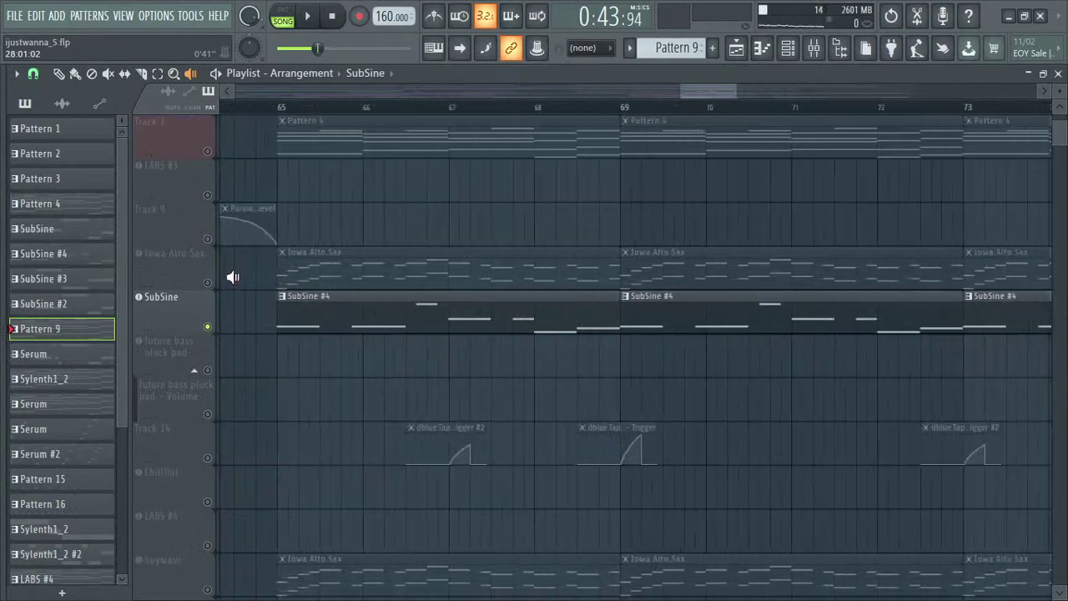
scroll(271, 261, "up", 1)
scroll(275, 254, "up", 2)
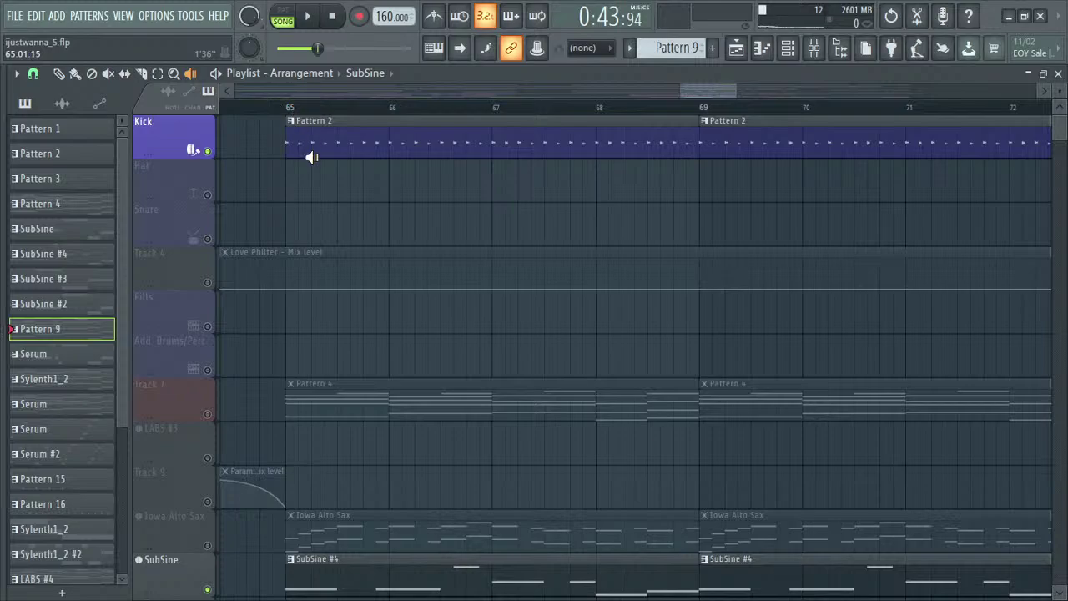
scroll(224, 161, "up", 2)
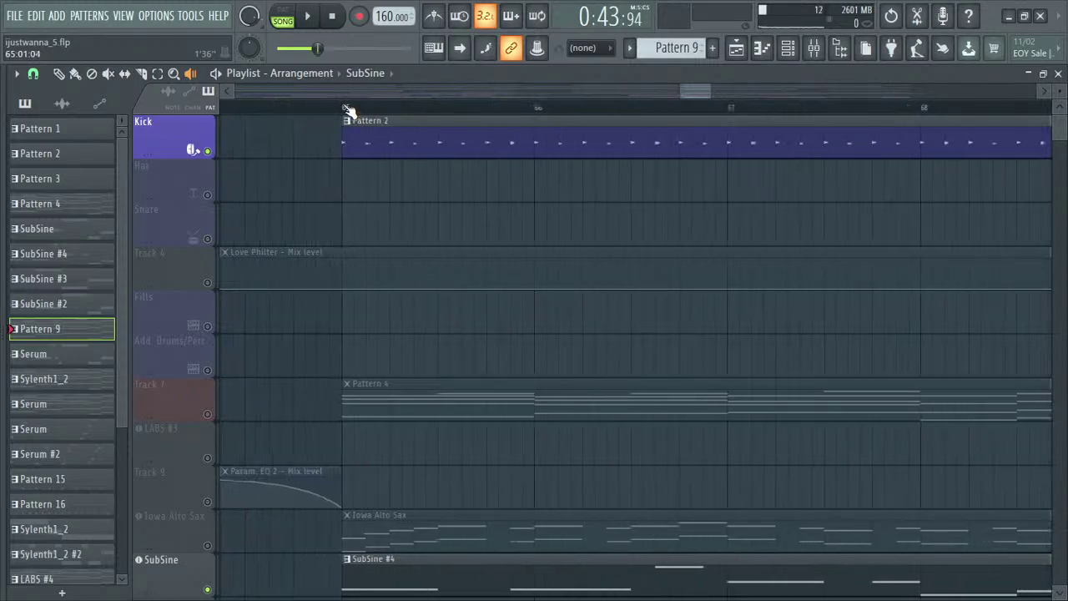
scroll(370, 451, "down", 3)
scroll(337, 289, "up", 3)
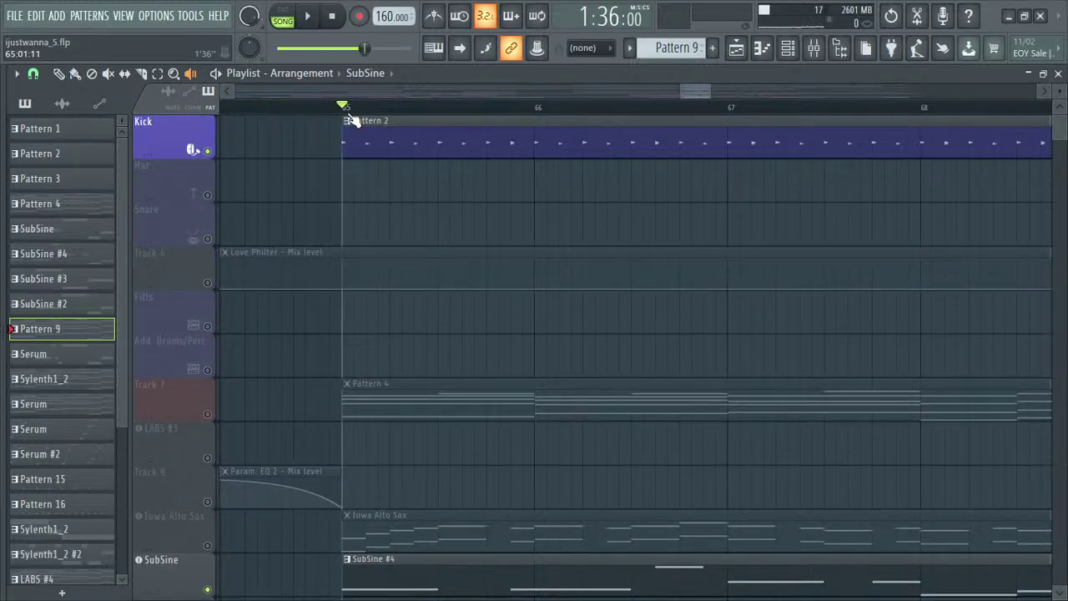
- Play the isolated Kick and SubSine #4 from bar 65 with automatic playlist scrolling turned on, pausing just before bar 73
key("space")
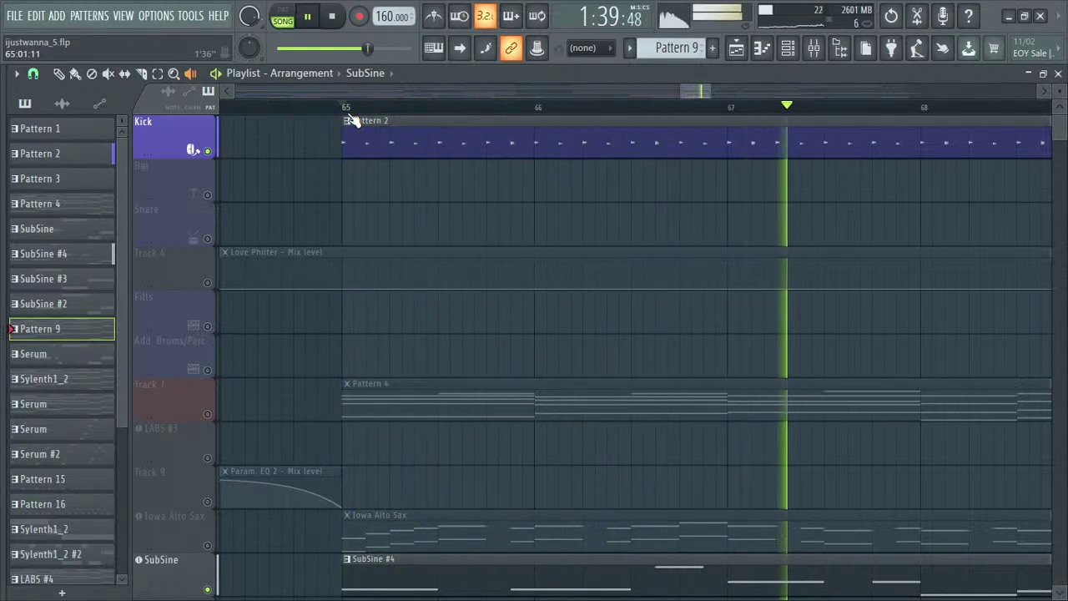
left_click(444, 49)
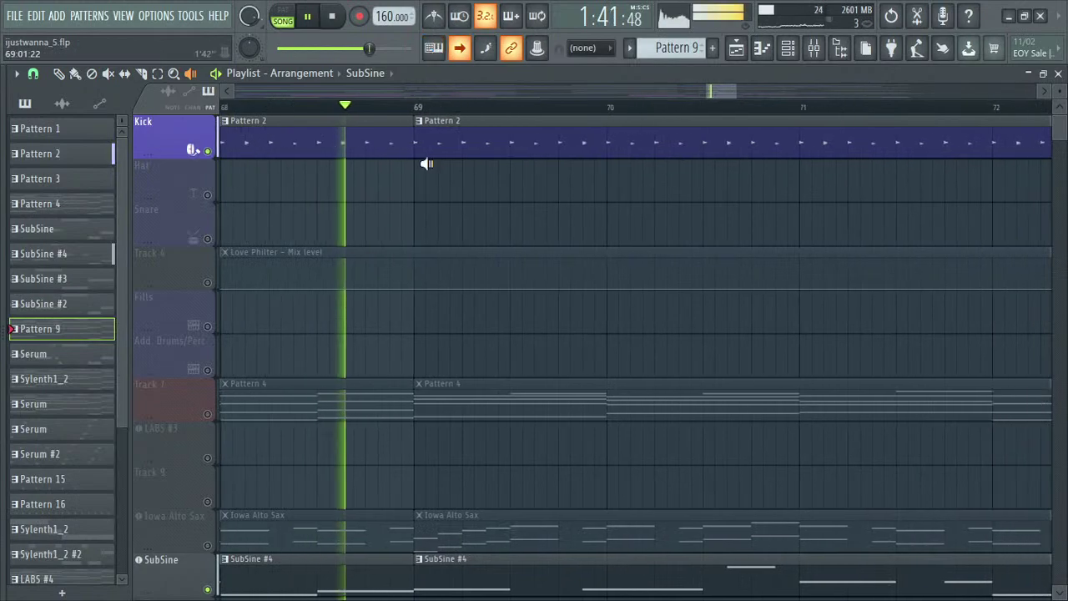
scroll(442, 314, "down", 5)
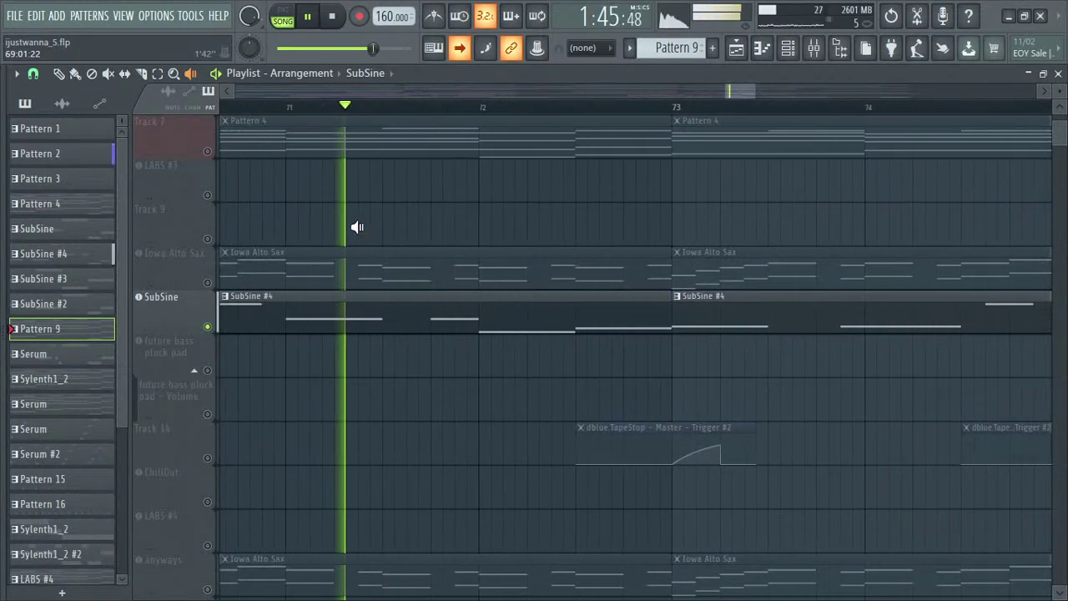
left_click(215, 73)
- Turn all playlist tracks back on and bring the Kick and Snare tracks around bars 51 to 78 into view
scroll(426, 367, "down", 4)
scroll(276, 367, "down", 2)
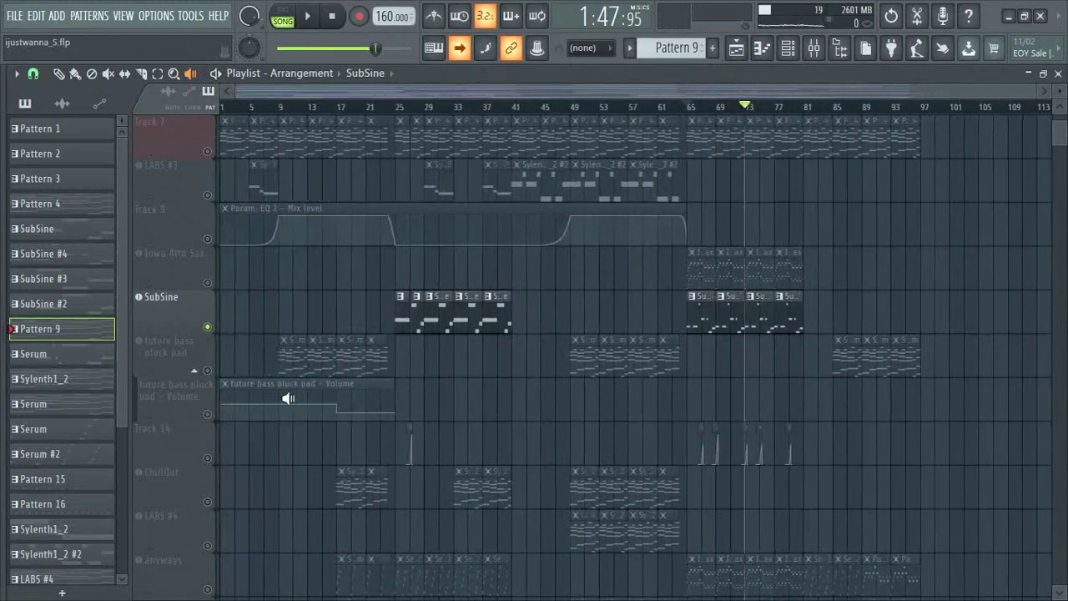
left_click(209, 371)
scroll(827, 395, "up", 2)
left_click_drag(828, 394, 405, 384)
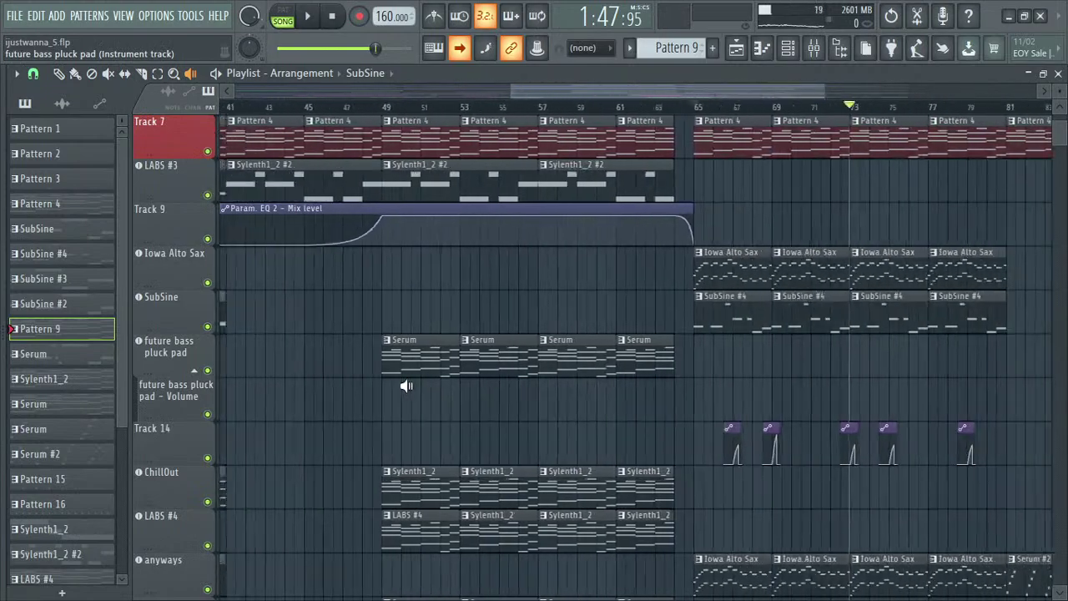
scroll(589, 396, "up", 2)
scroll(757, 398, "up", 3)
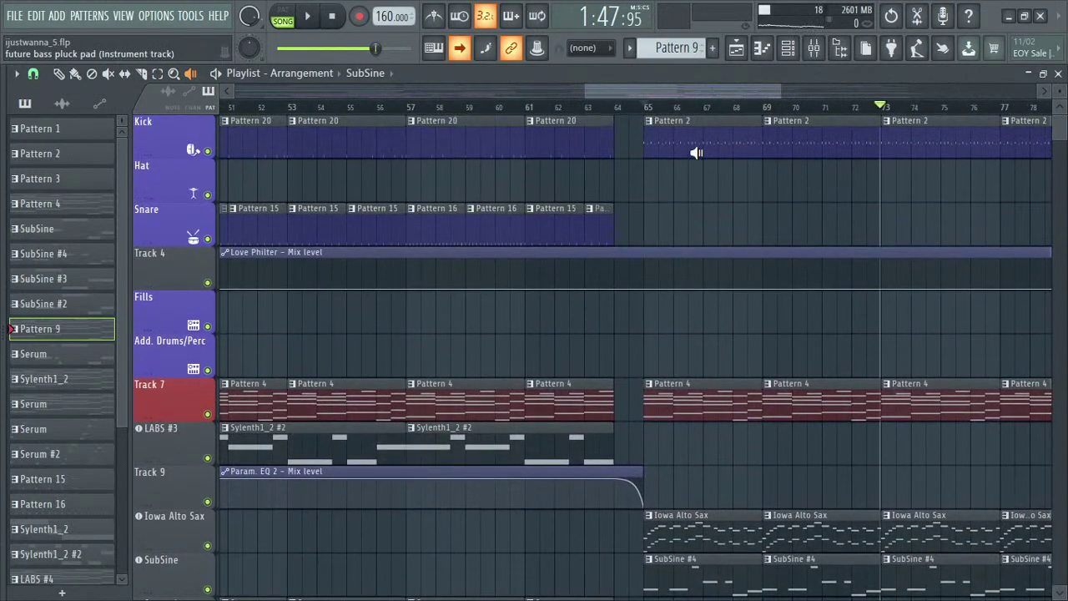
- Open the Iowa Alto Sax clip at bar 65 for viewing its notes, and bring up the channel rack
scroll(370, 398, "up", 3)
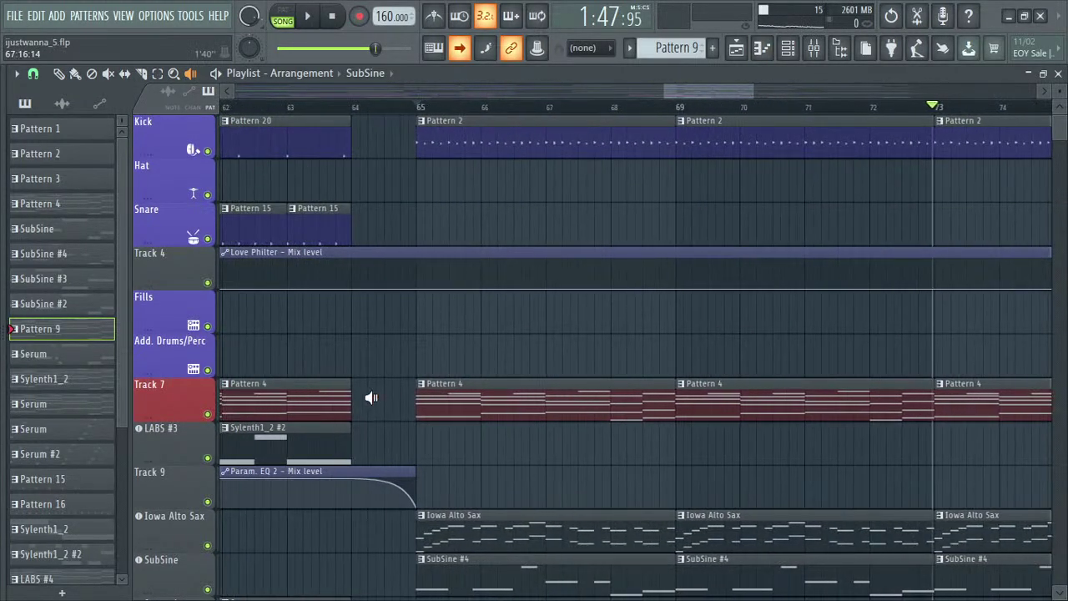
scroll(453, 242, "down", 5)
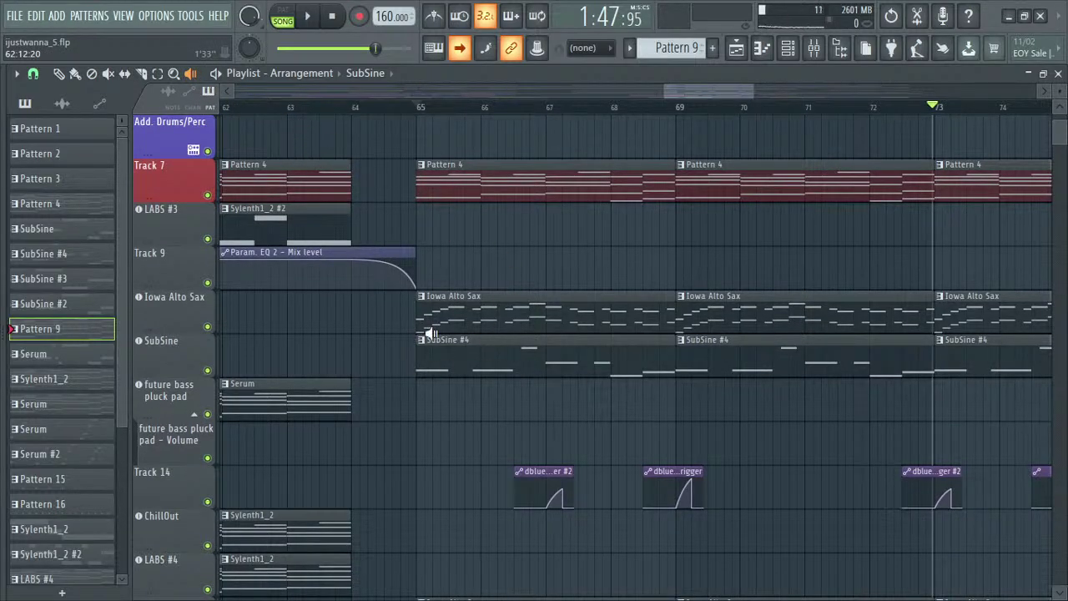
scroll(455, 321, "up", 5)
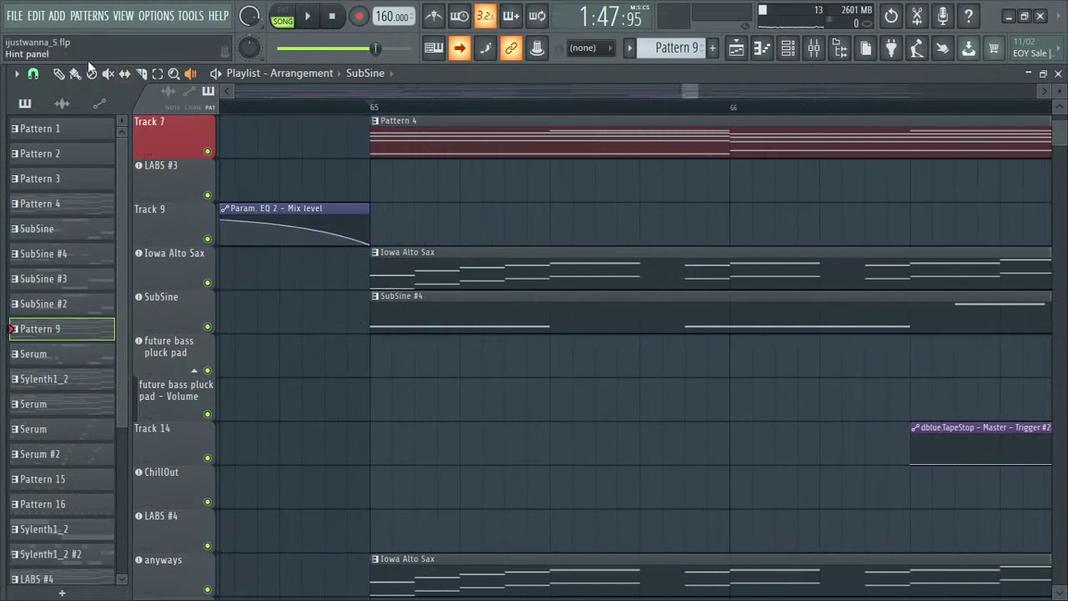
double_click(465, 265)
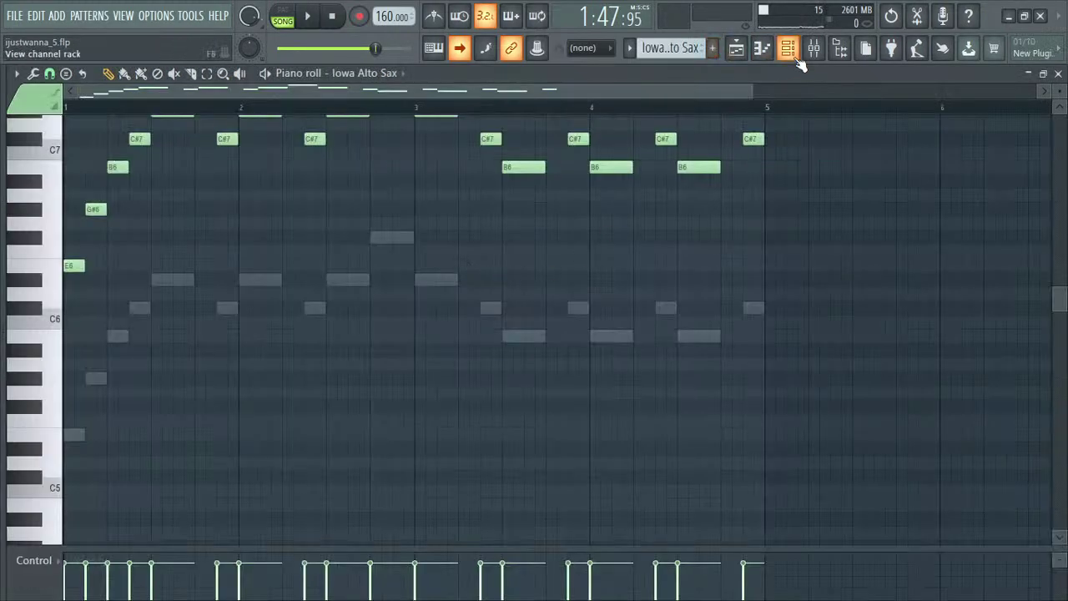
left_click(761, 66)
scroll(191, 263, "down", 1)
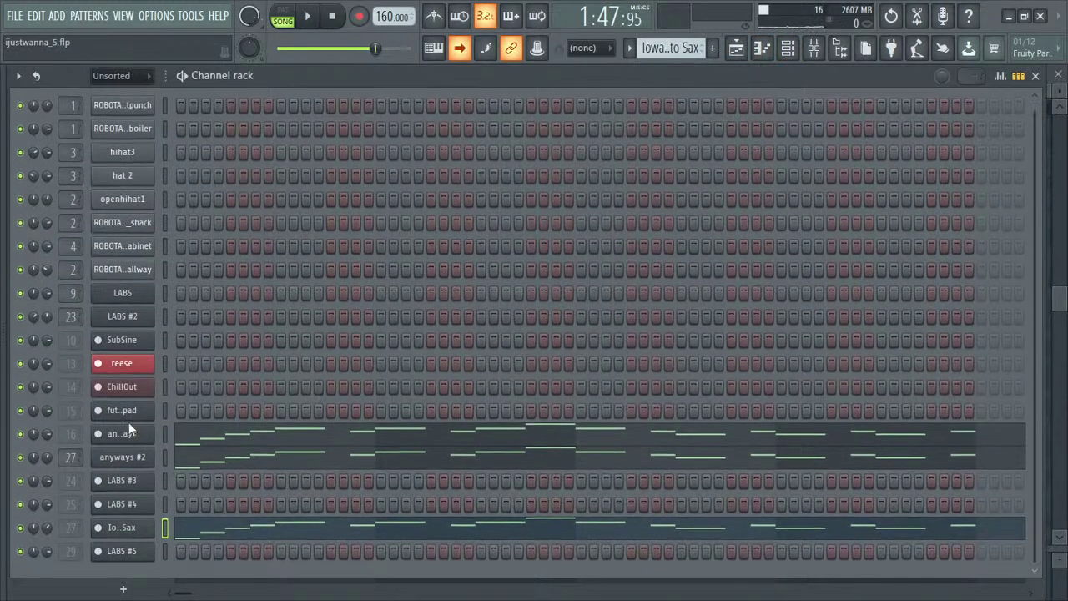
- Play the Iowa Alto Sax pattern in pattern mode with the anyways, anyways #2 and LABS #3 channels muted
left_click(124, 533)
left_click(514, 91)
key("l")
key("space")
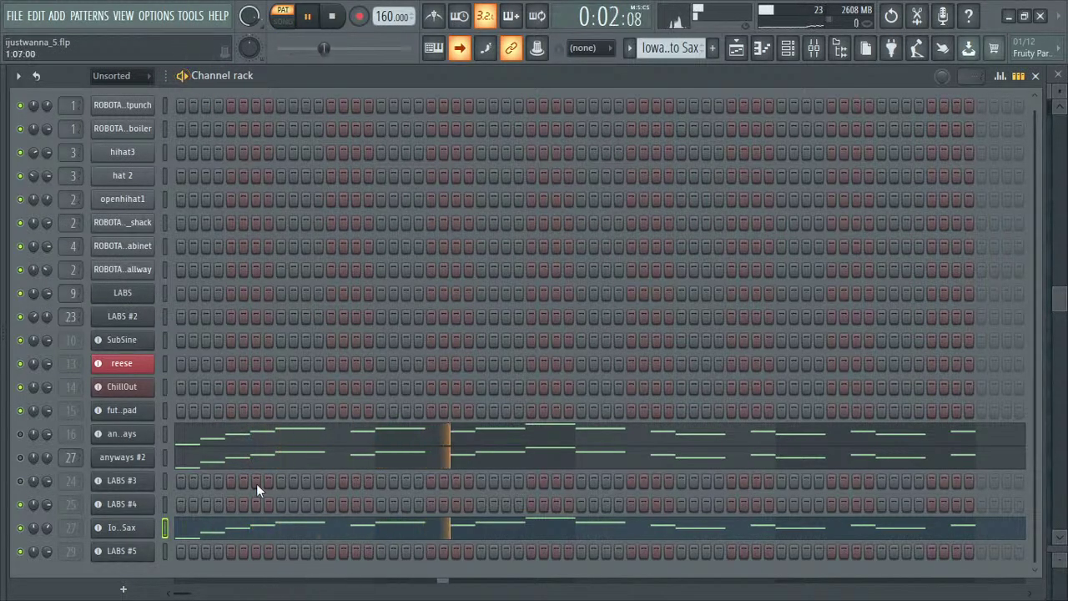
key("ctrl+space")
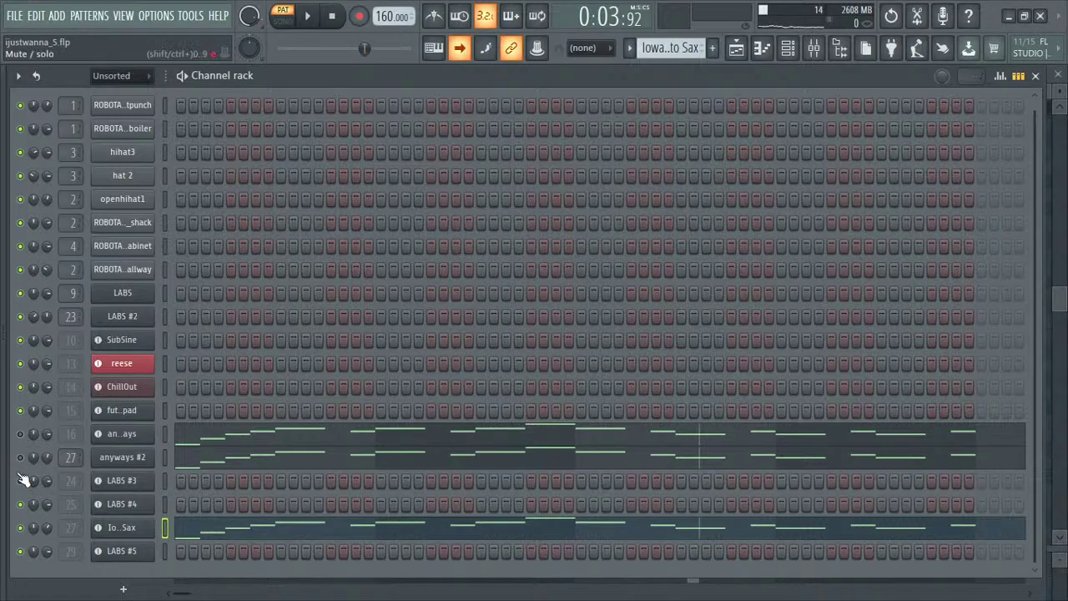
- Listen to the pattern with anyways and anyways #2 muted, and replay it with all channels turned back on
left_click(20, 436)
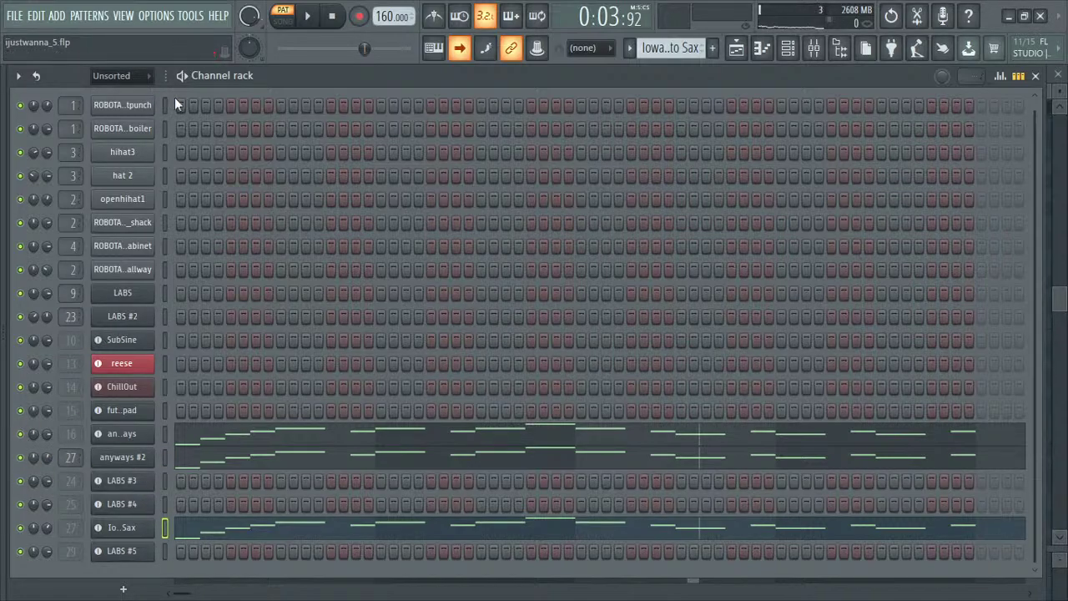
key("space")
key("space")
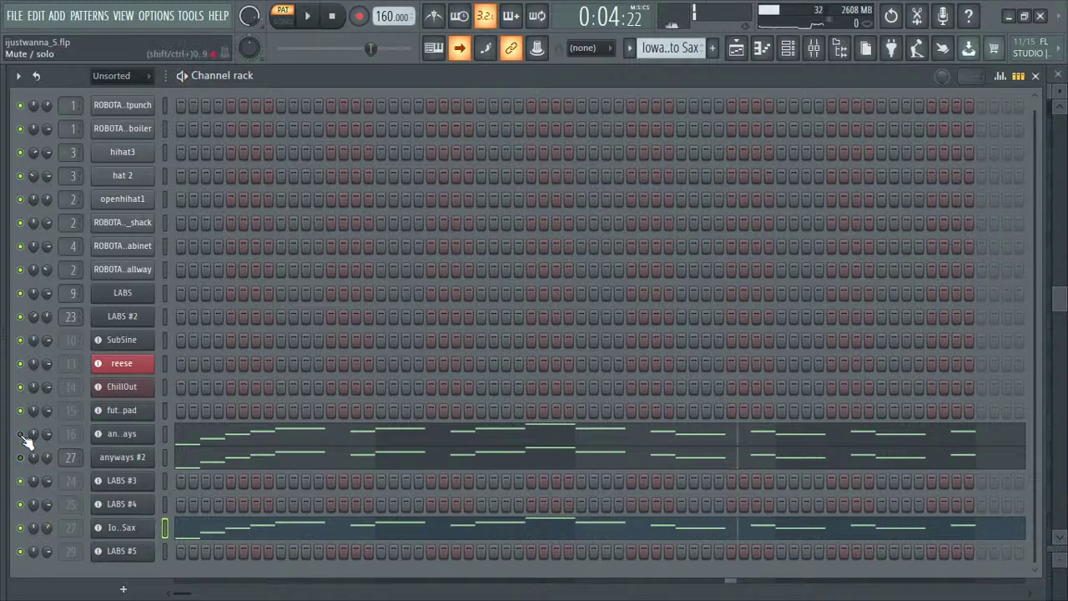
left_click(182, 77)
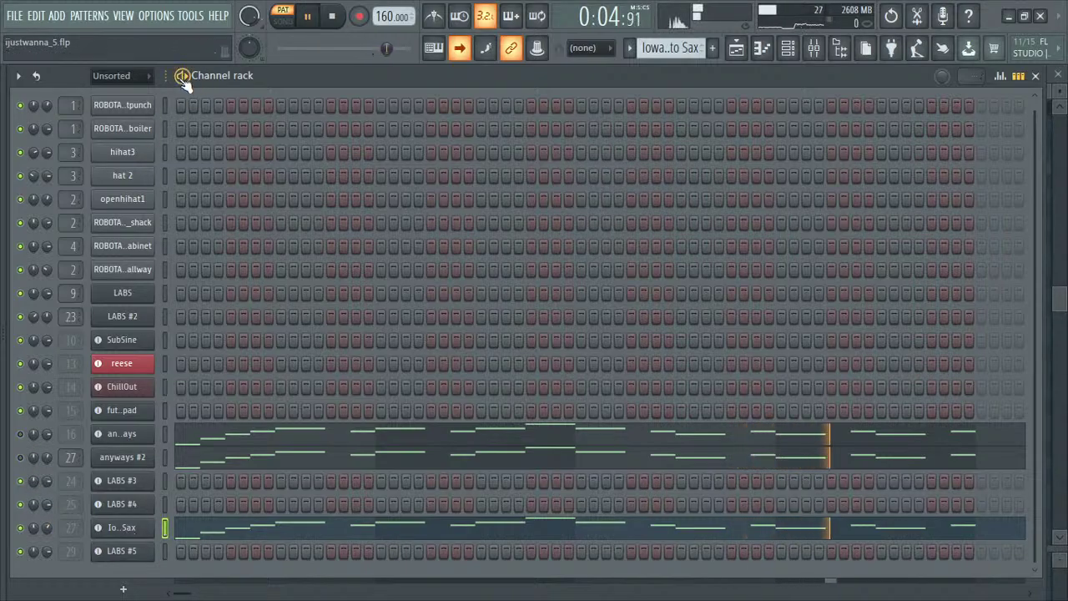
key("space")
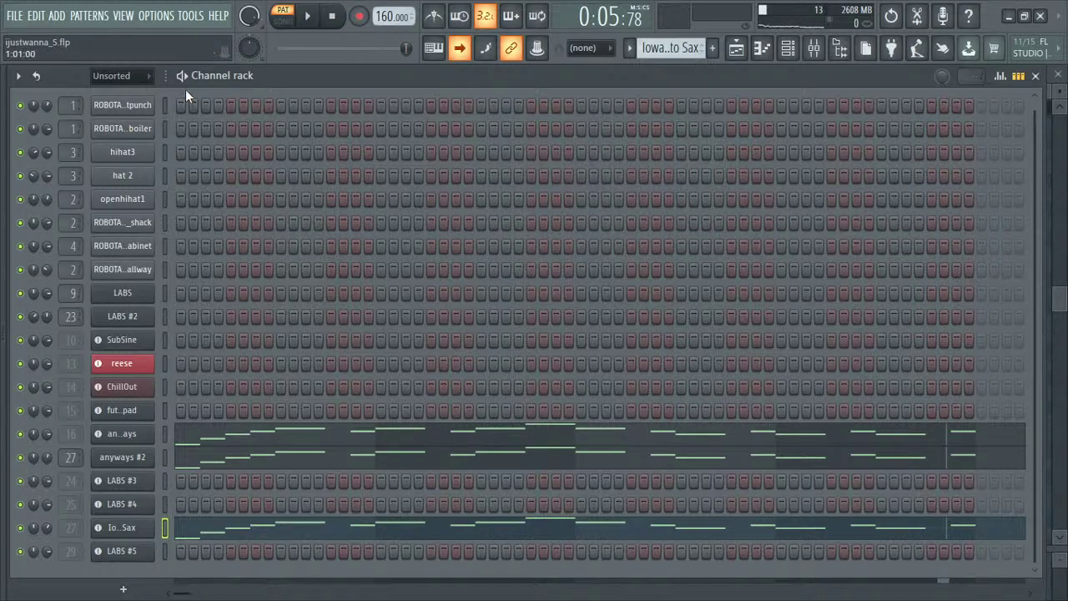
key("space")
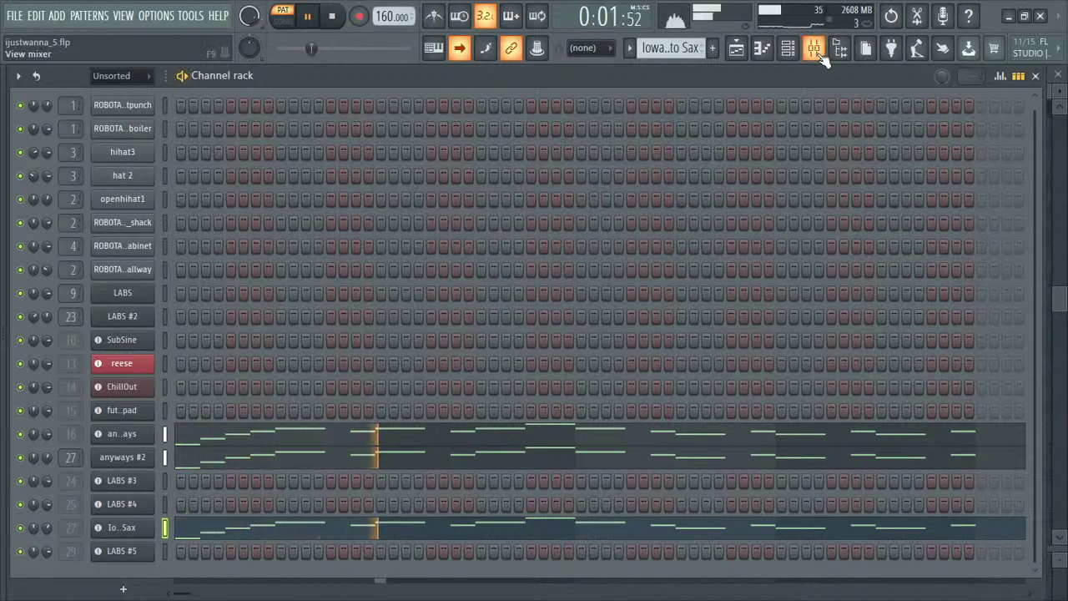
- Return to the playlist in song mode, stop playback and turn off automatic playlist scrolling
left_click(756, 50)
left_click(215, 73)
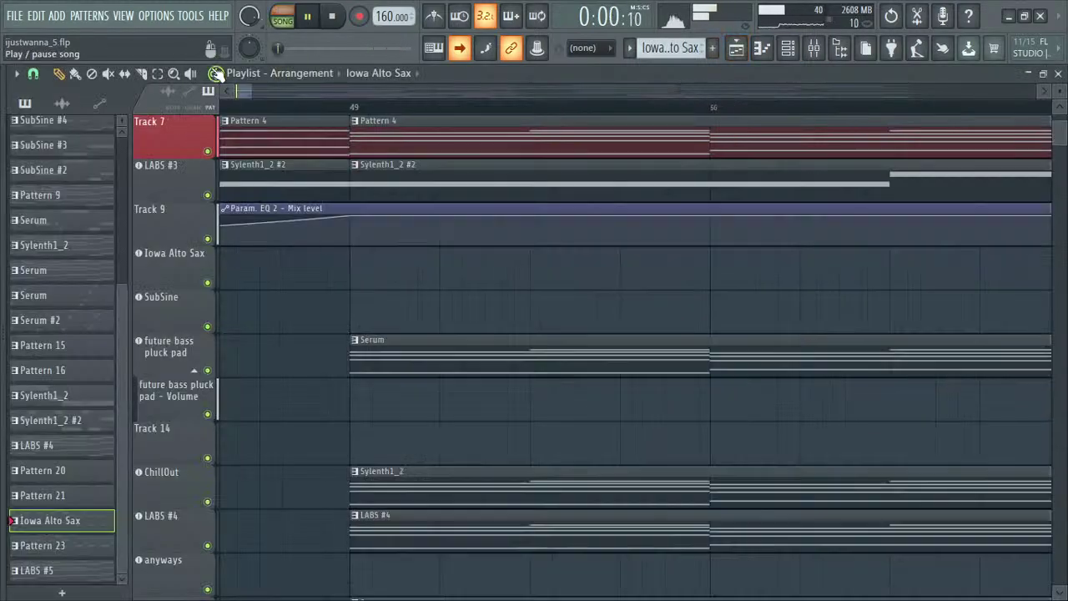
left_click(217, 73)
scroll(370, 335, "down", 5)
left_click(459, 48)
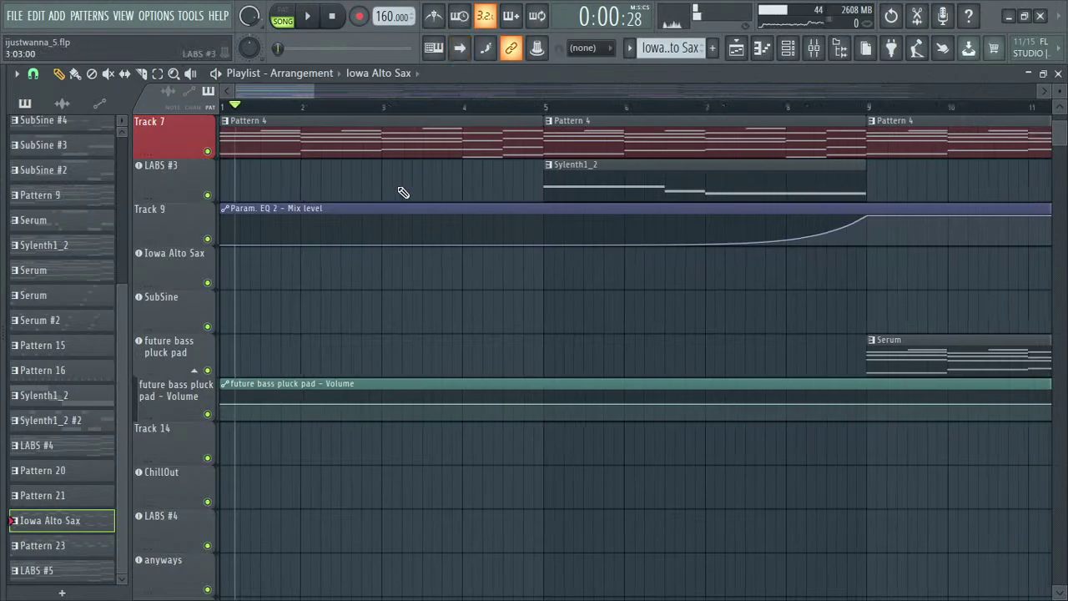
- Play the second drop from just before bar 65 through the first TapeStop automation on Track 14, pausing around bar 68
scroll(391, 191, "down", 6)
scroll(534, 226, "up", 5)
scroll(851, 280, "down", 5)
scroll(776, 285, "up", 6)
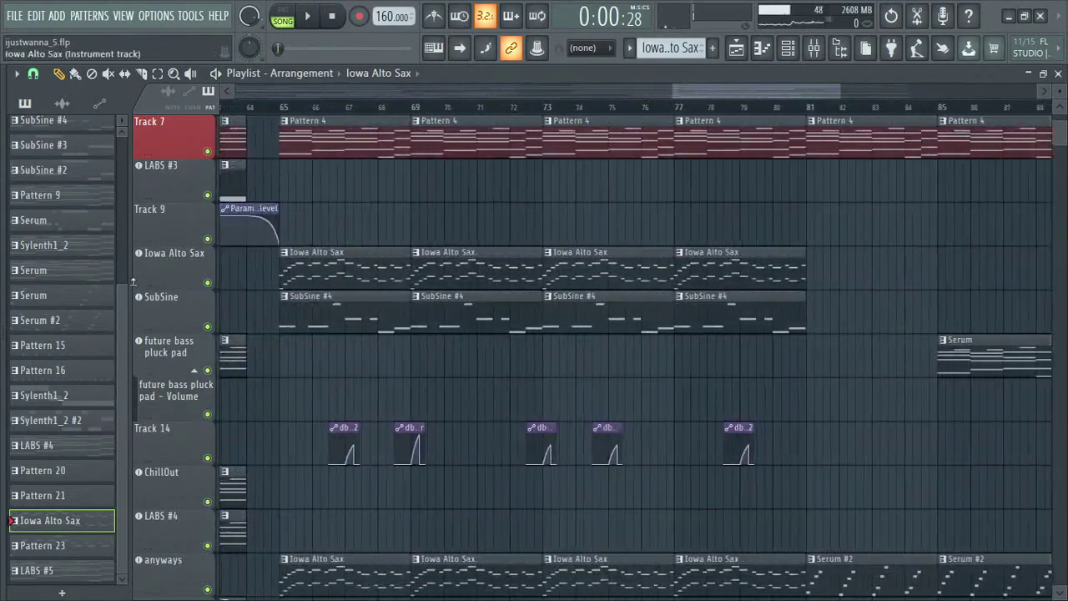
scroll(270, 298, "up", 3)
scroll(270, 298, "down", 4)
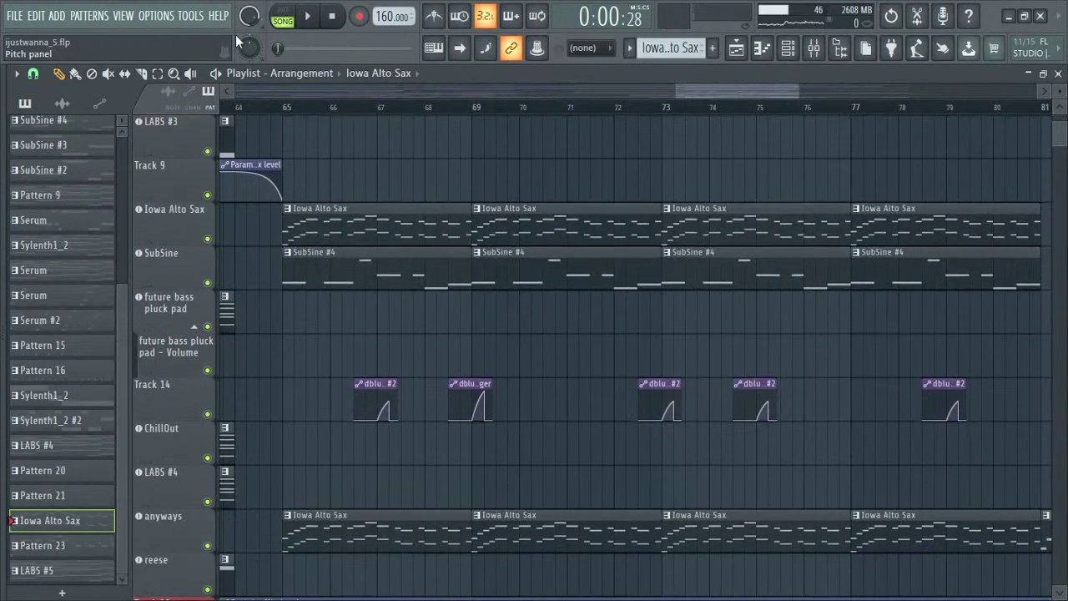
left_click(271, 109)
key("space")
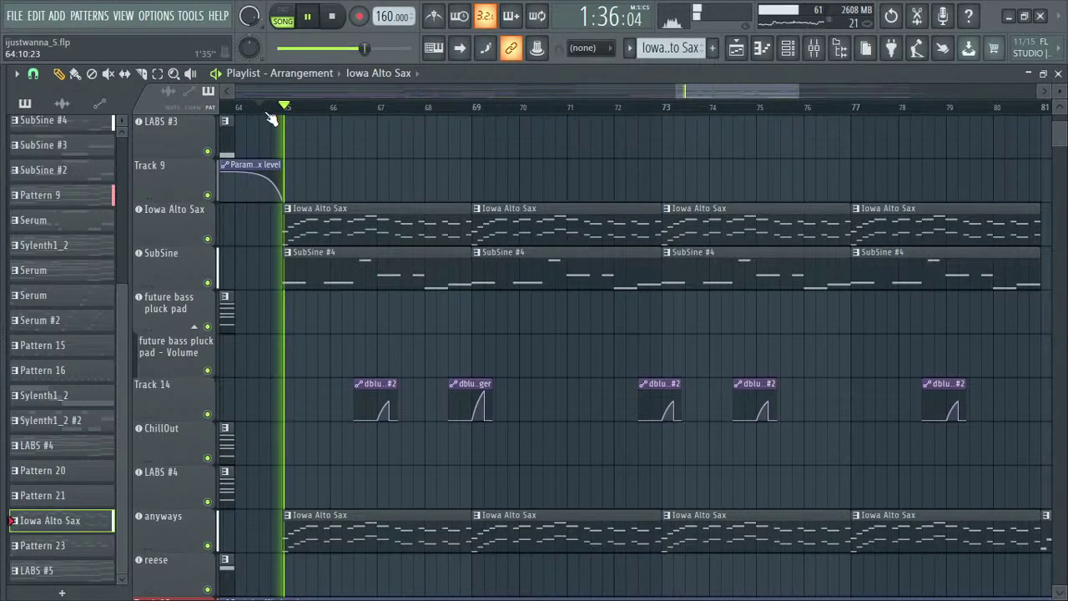
scroll(429, 297, "down", 3)
scroll(439, 306, "up", 5)
scroll(441, 306, "down", 4)
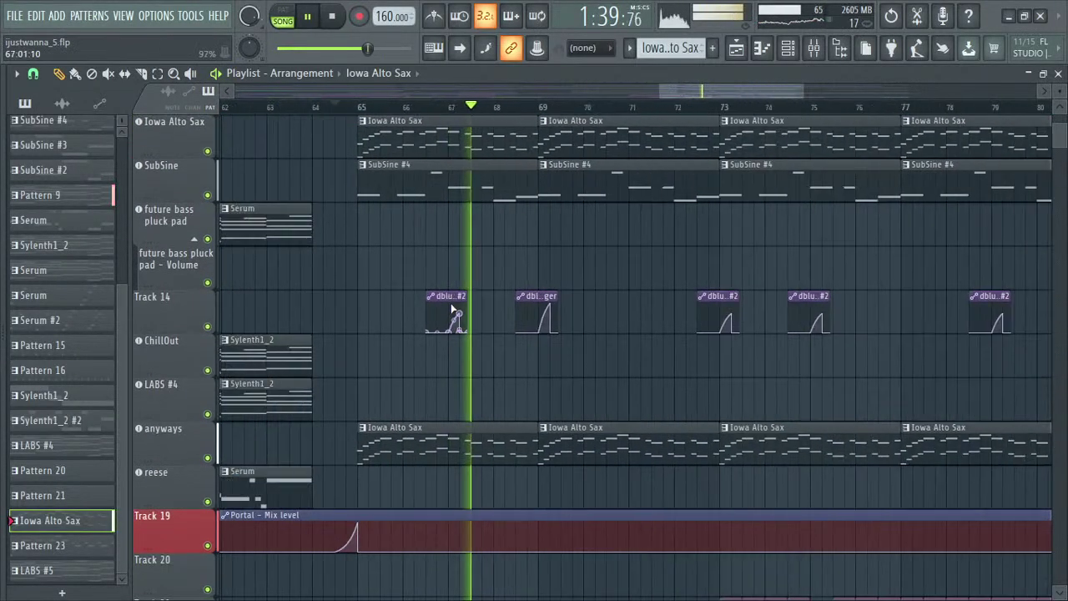
scroll(452, 305, "down", 1)
key("space")
- Examine the TapeStop clips on Track 14 alongside the vocal chops on Tracks 21 to 23 between bars 65 and 81
scroll(451, 242, "up", 6)
scroll(324, 225, "down", 4)
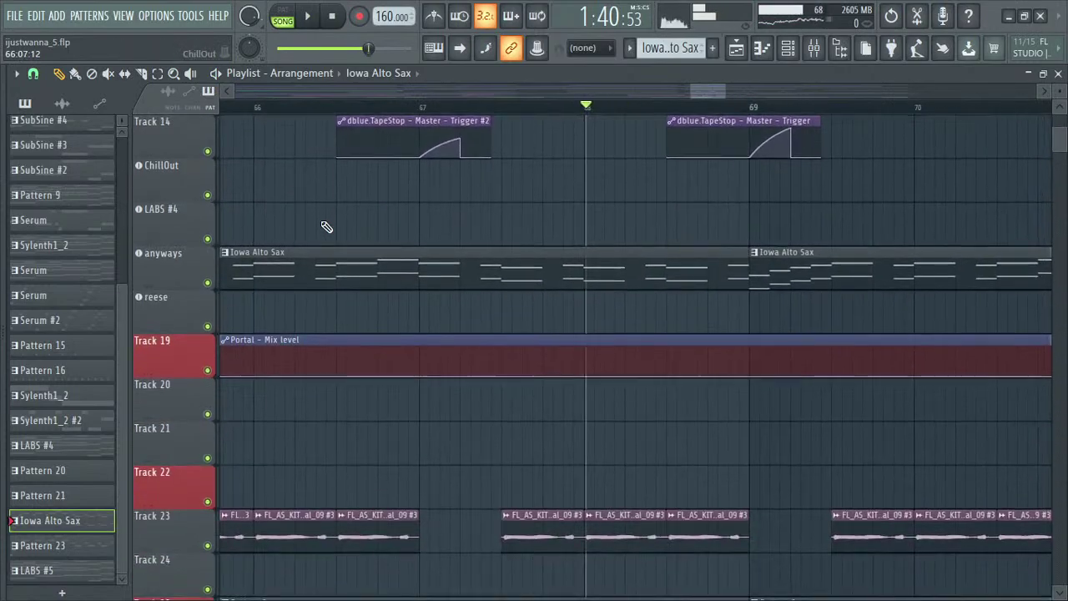
scroll(302, 218, "down", 6)
scroll(297, 215, "down", 8)
scroll(289, 208, "up", 3)
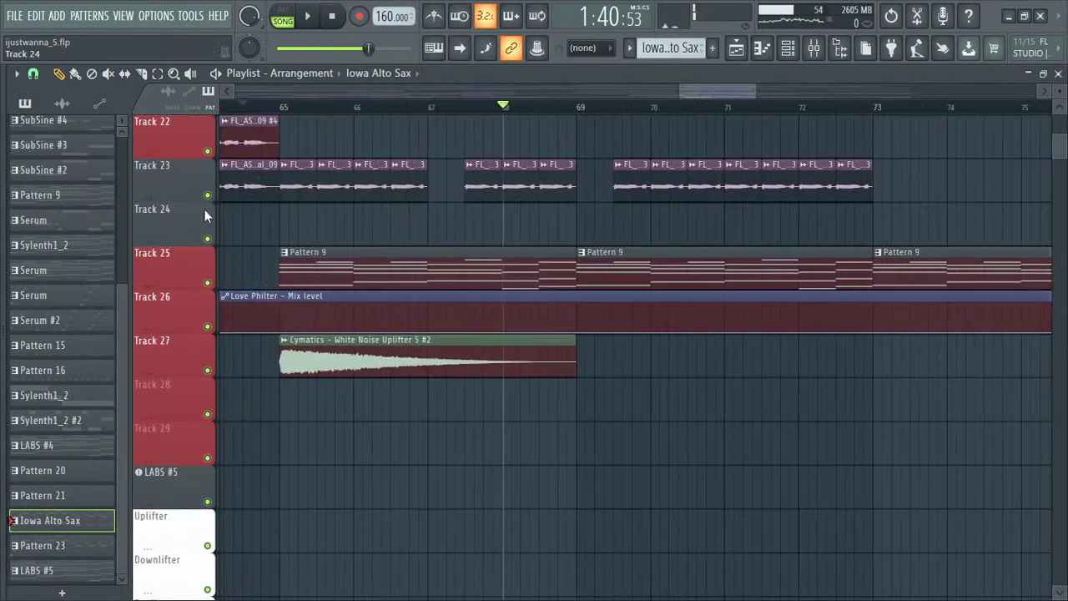
scroll(251, 219, "up", 2)
scroll(308, 238, "up", 20)
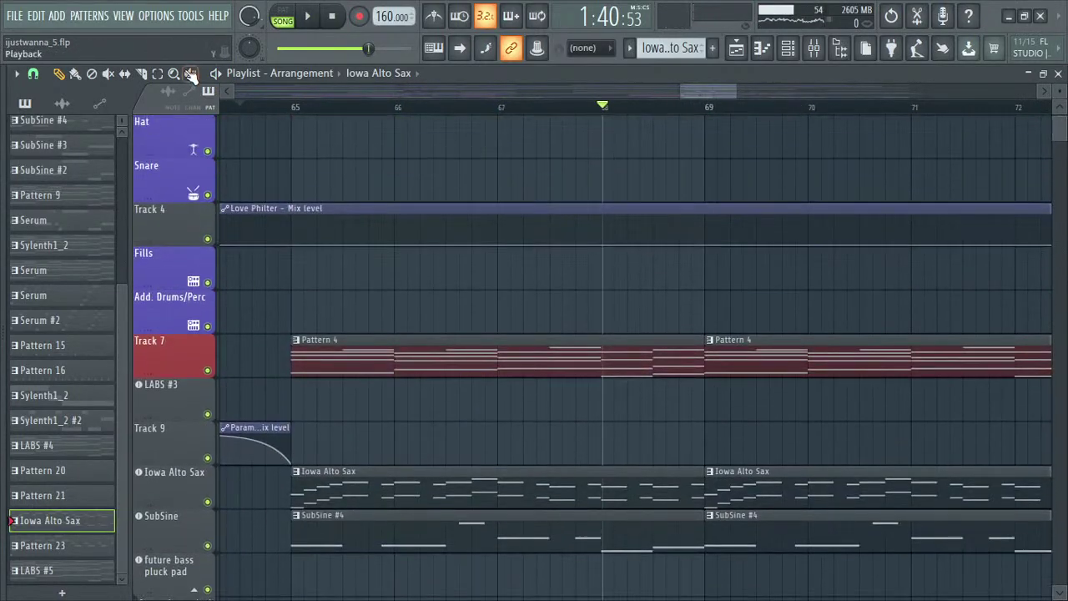
scroll(365, 221, "down", 7)
scroll(364, 221, "down", 4)
scroll(365, 221, "up", 4)
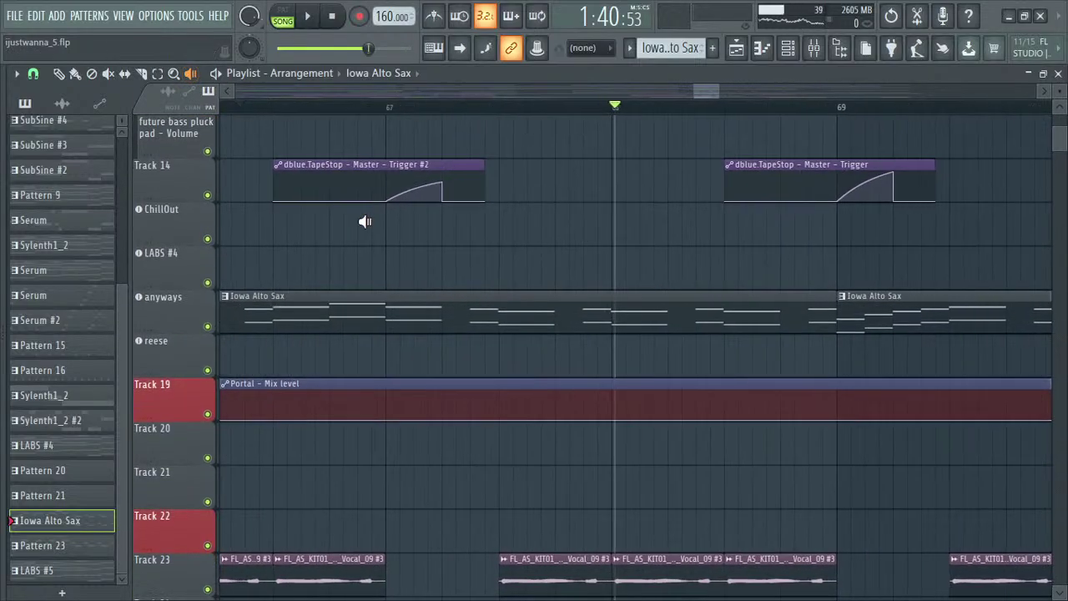
scroll(366, 219, "down", 9)
scroll(351, 197, "down", 4)
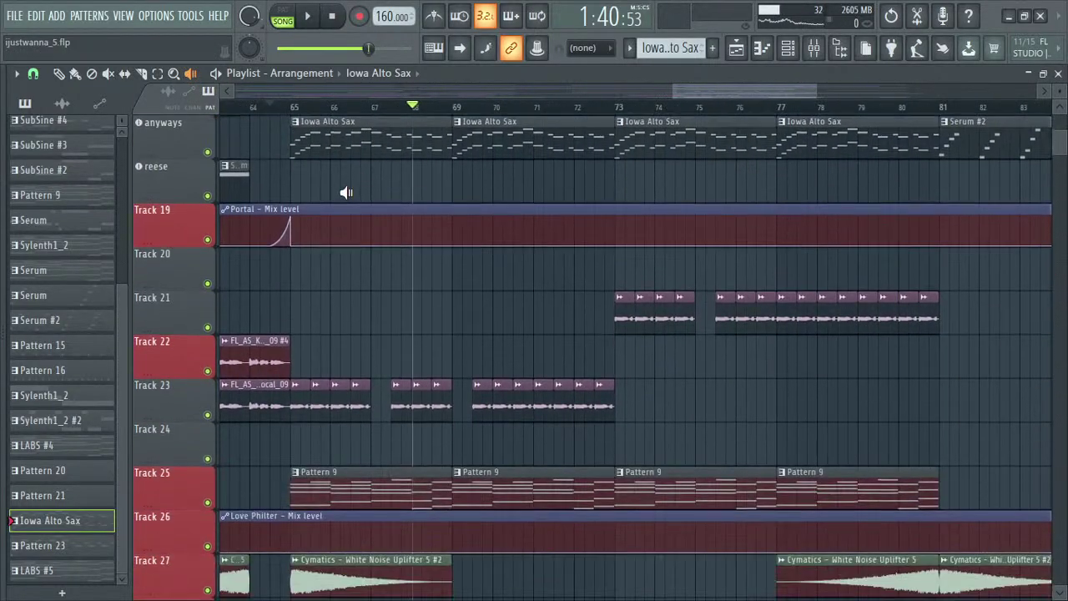
scroll(347, 195, "up", 13)
scroll(426, 329, "down", 3)
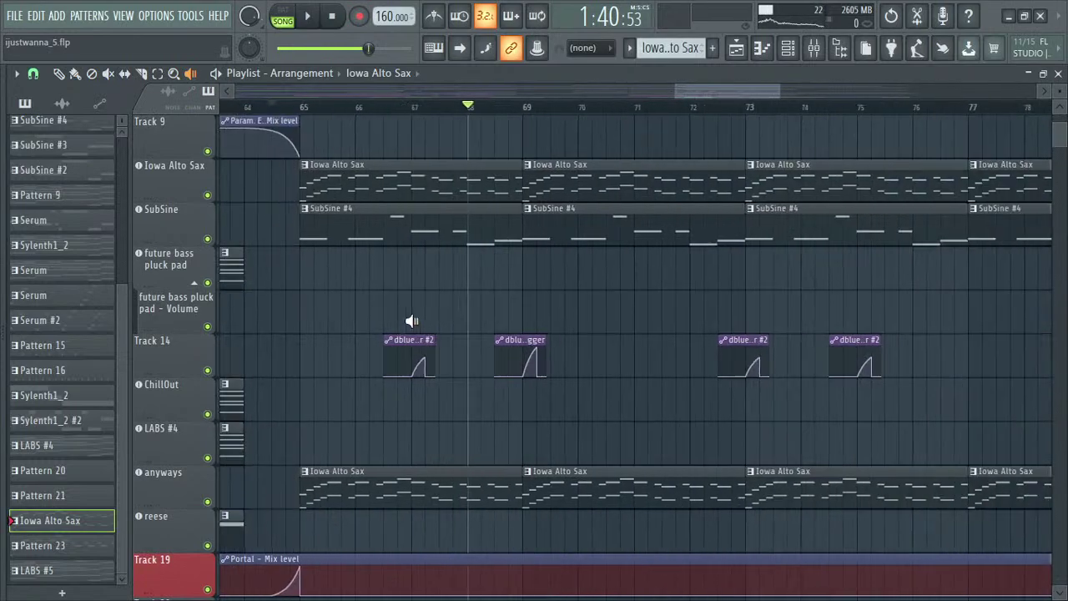
- Listen to the TapeStop effects on Track 14 by playing from just before bar 67 and again from bar 69
scroll(393, 119, "up", 3)
scroll(417, 115, "left", 1)
left_click(443, 107)
key("space")
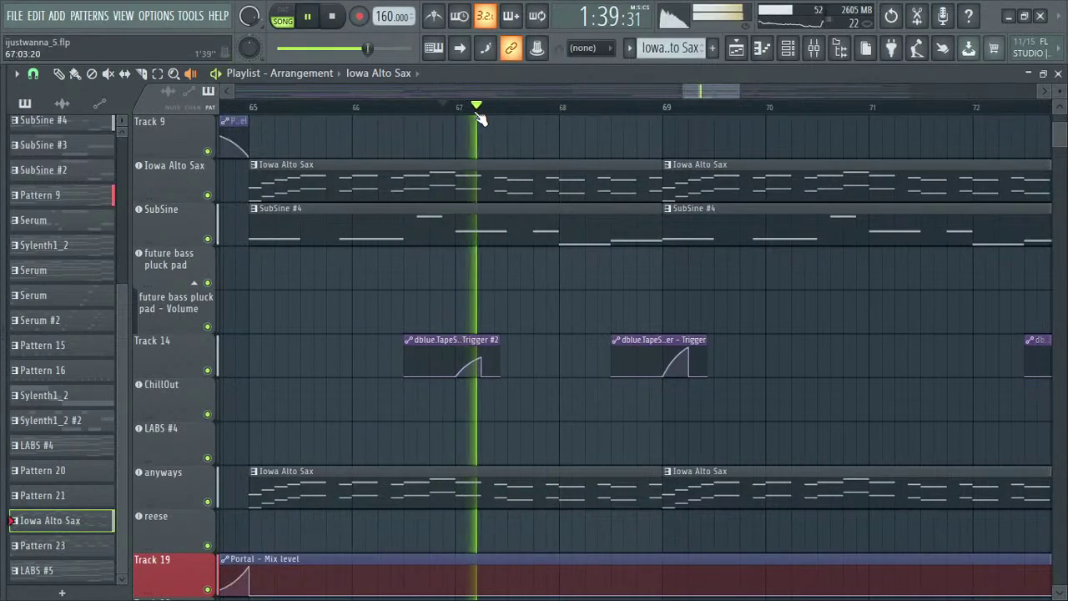
key("space")
left_click(664, 108)
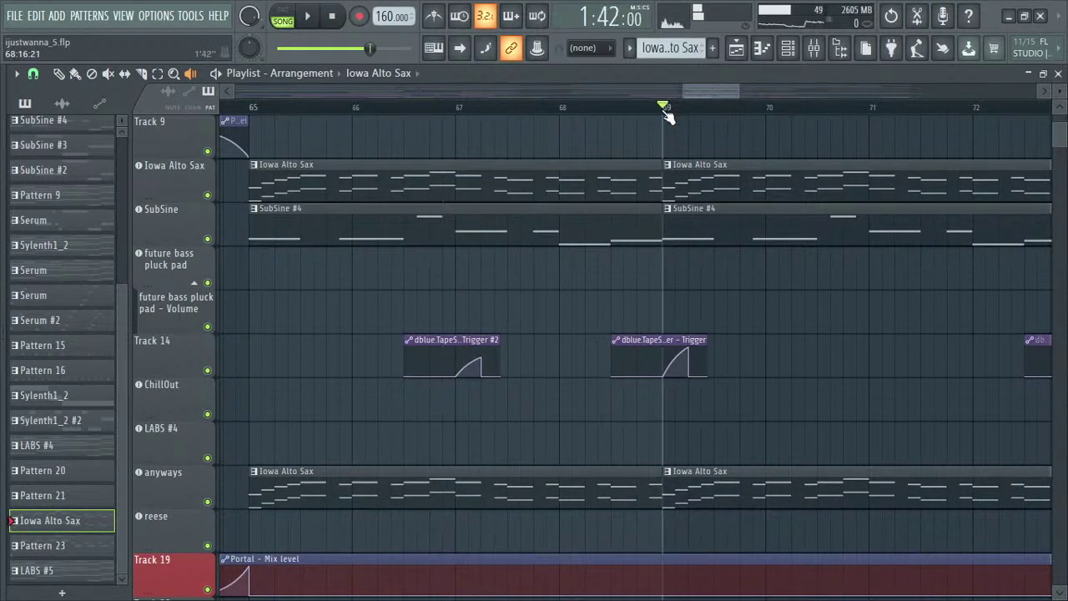
key("space")
key("space")
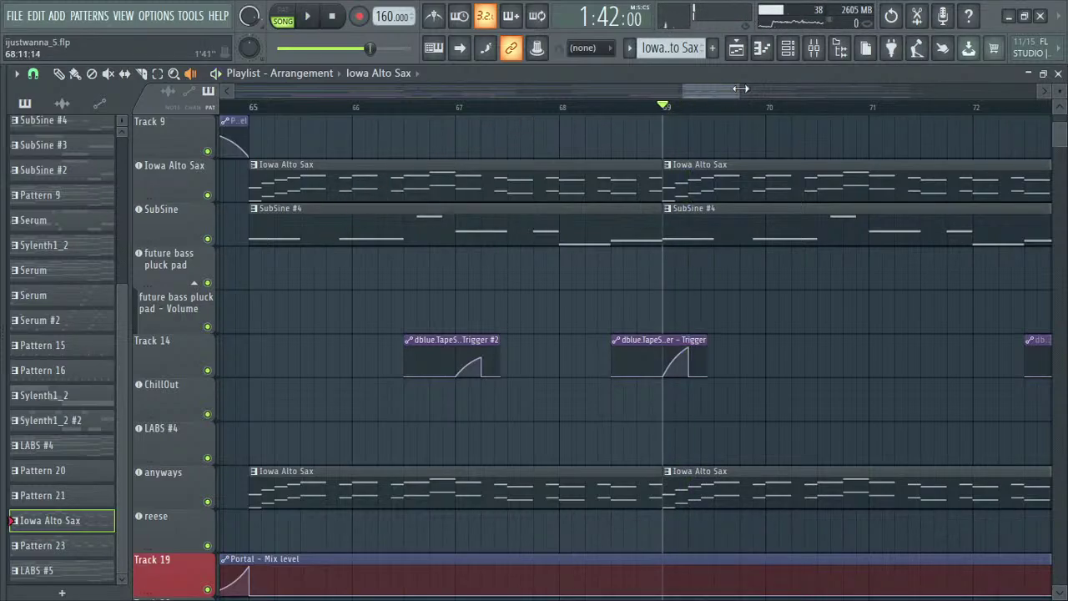
- Set the playback position to bar 65 and look over the drop's instrument clips
mouse_move(734, 89)
left_mouse_down()
mouse_move(834, 89)
mouse_move(747, 89)
left_mouse_up()
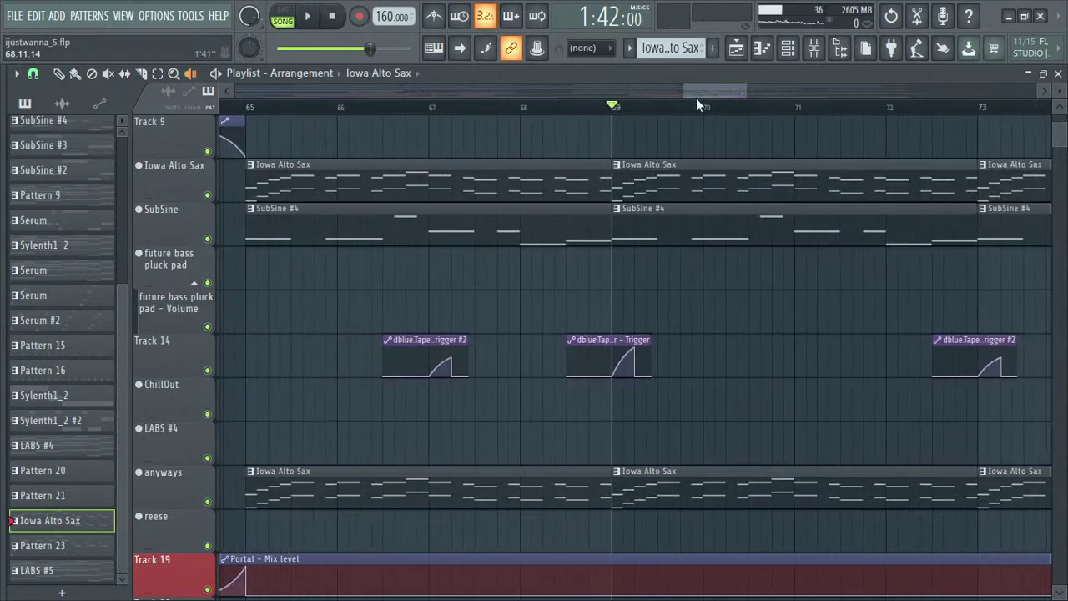
left_click(248, 108)
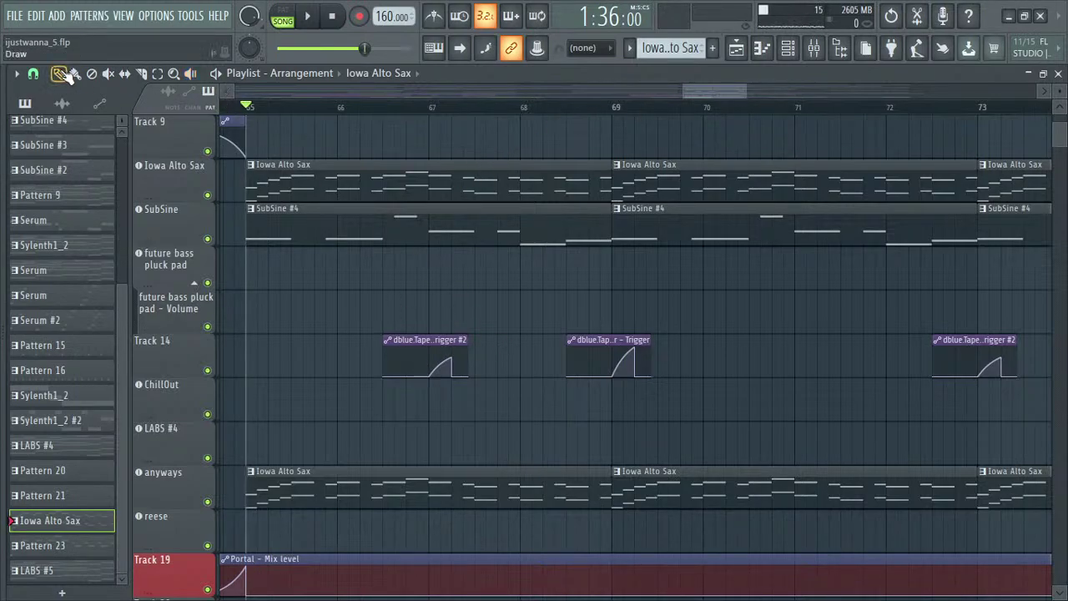
left_click(157, 73)
scroll(559, 348, "down", 6)
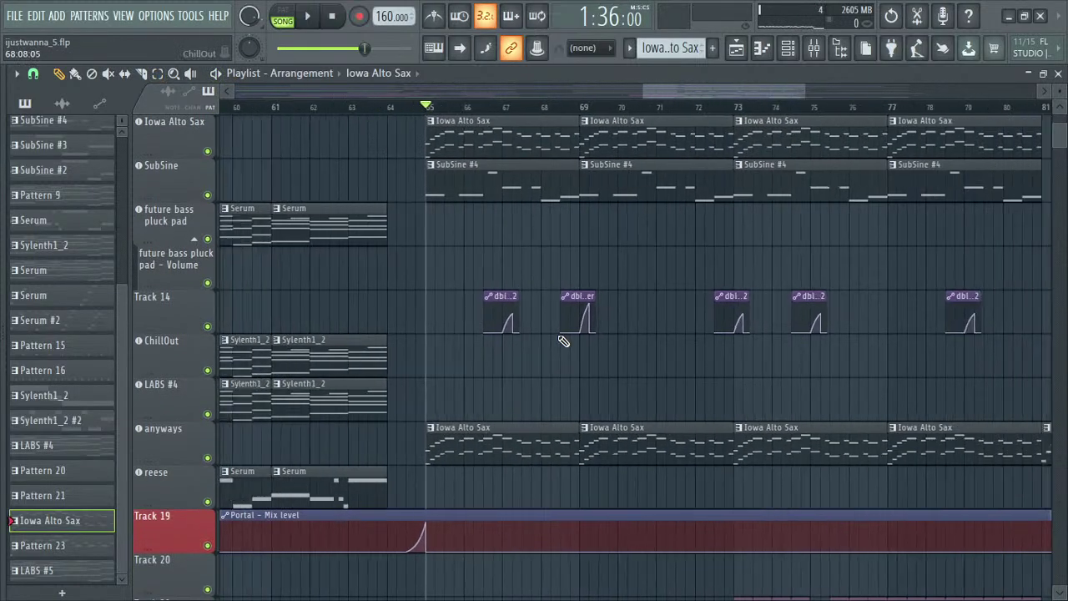
scroll(241, 322, "up", 5)
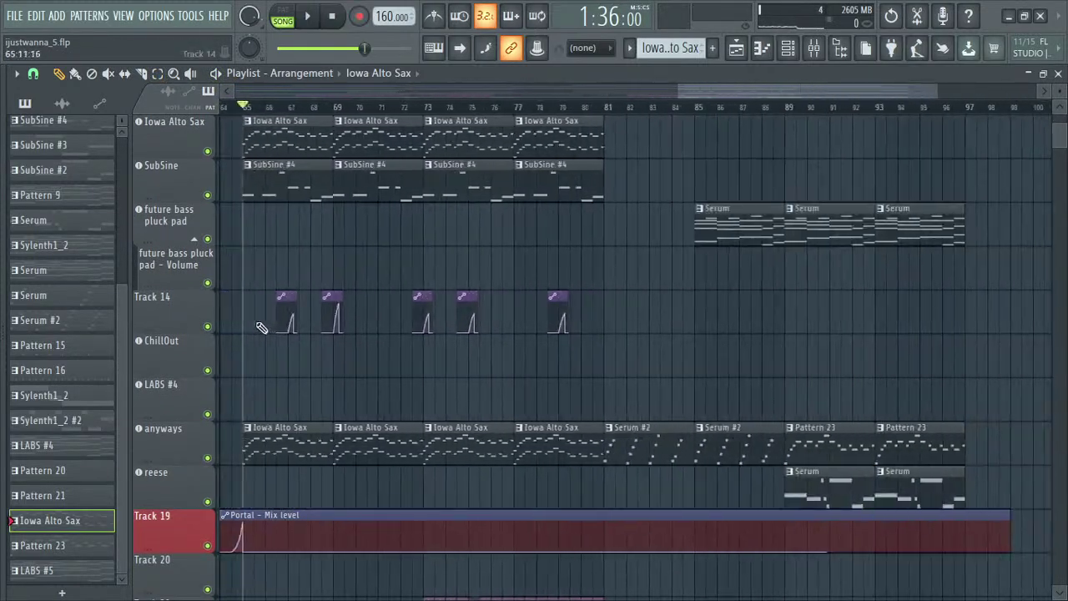
scroll(277, 283, "up", 4)
scroll(277, 283, "down", 3)
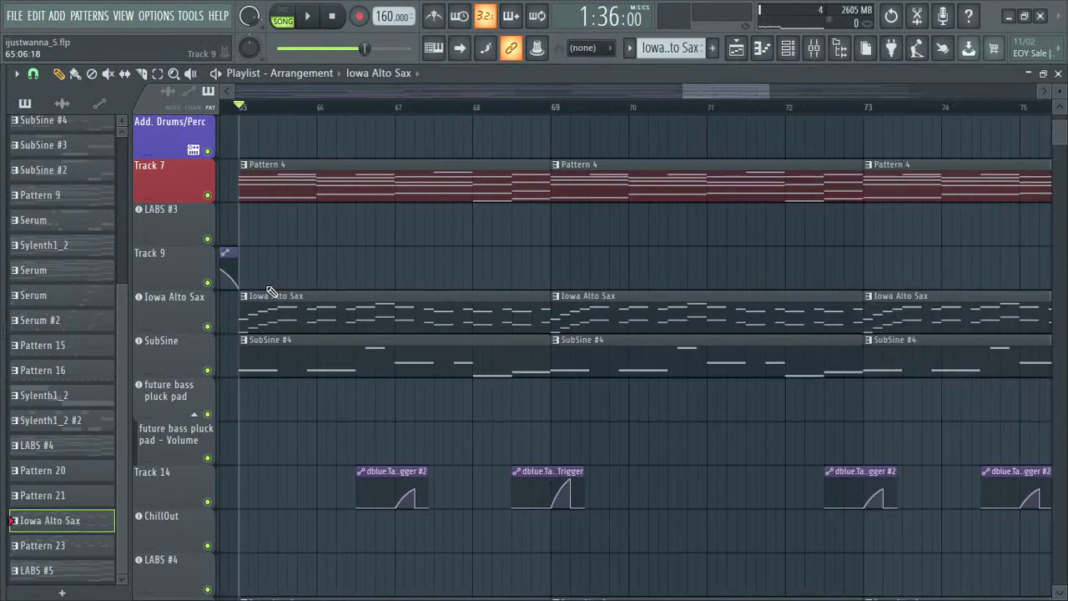
- Audition the Pattern 4 chords on Track 7 and the first Iowa Alto Sax clip on the Iowa Alto Sax track at bar 65
scroll(242, 288, "up", 3)
scroll(219, 190, "up", 1)
scroll(219, 190, "up", 4)
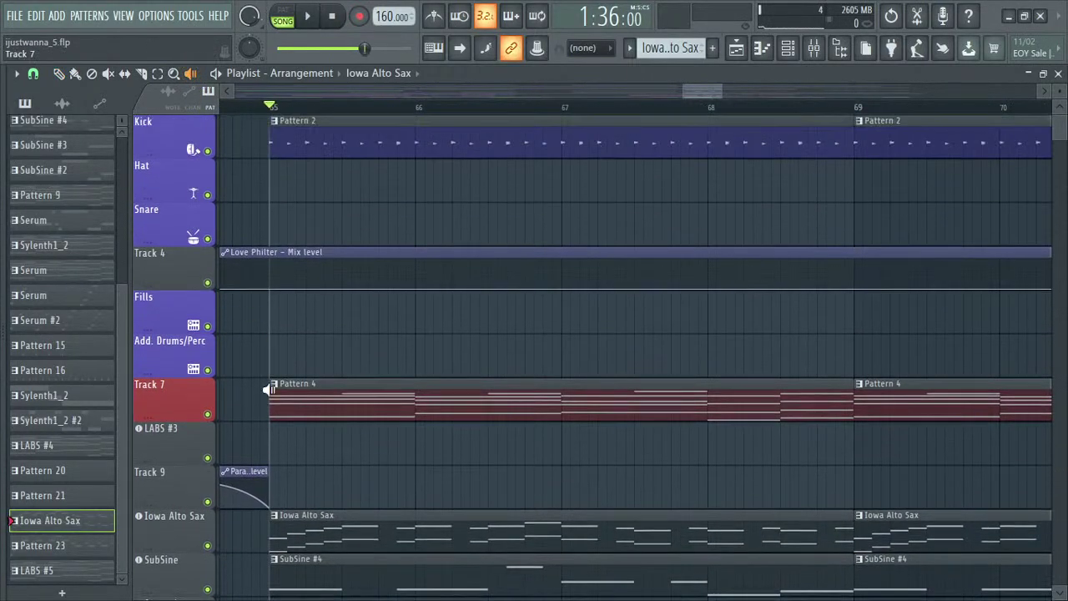
left_click(278, 409)
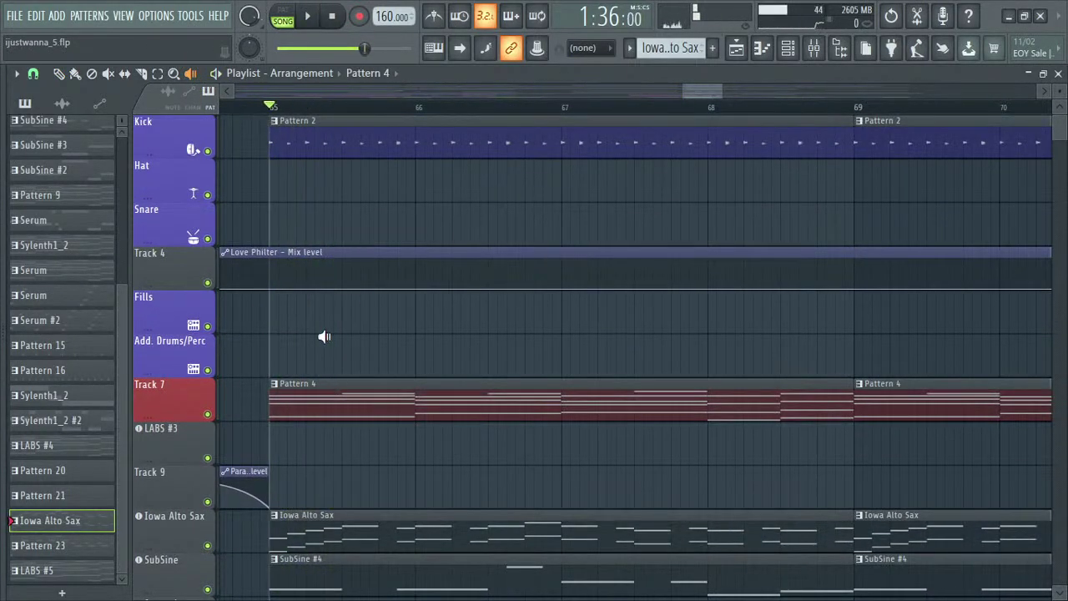
scroll(325, 336, "down", 6)
left_click(275, 278)
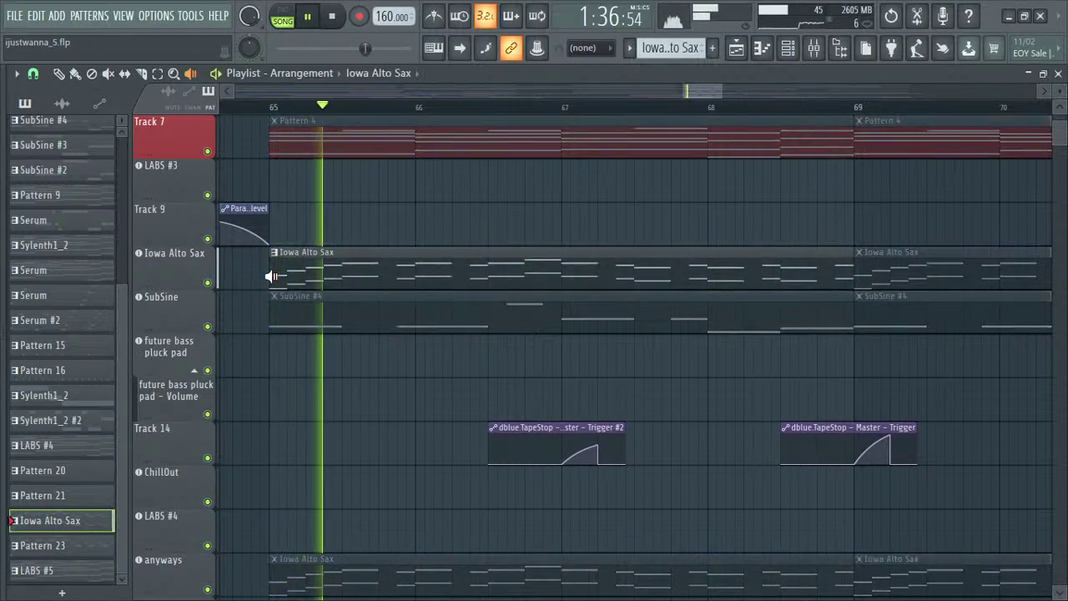
- Audition the Iowa Alto Sax clip on the anyways track and the vocal chop on Track 23 at bar 65
scroll(278, 310, "down", 5)
left_click(287, 358)
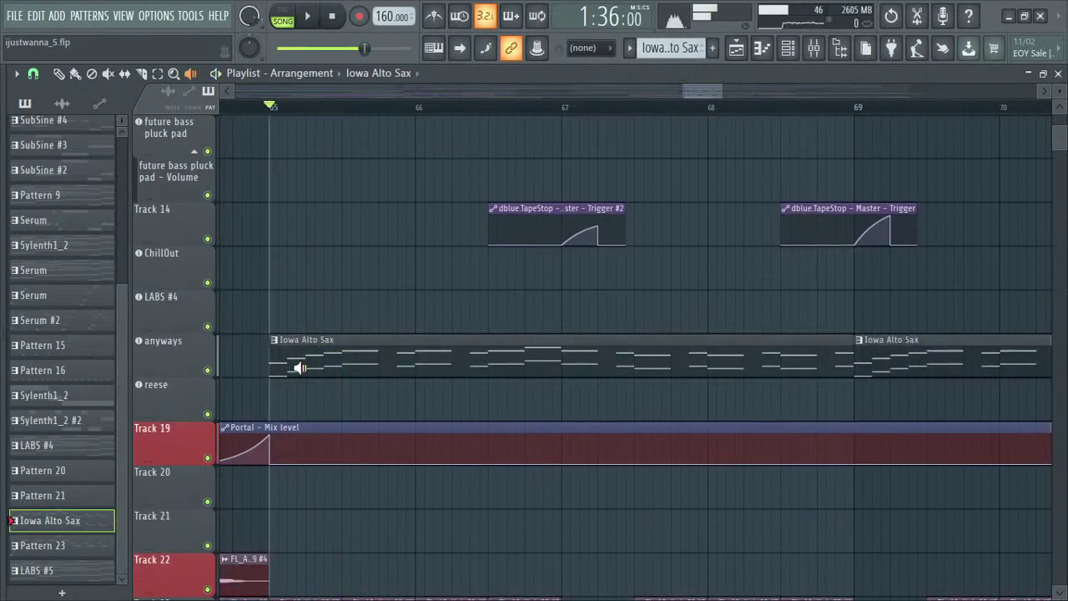
scroll(298, 352, "down", 6)
scroll(319, 351, "up", 3, "ctrl")
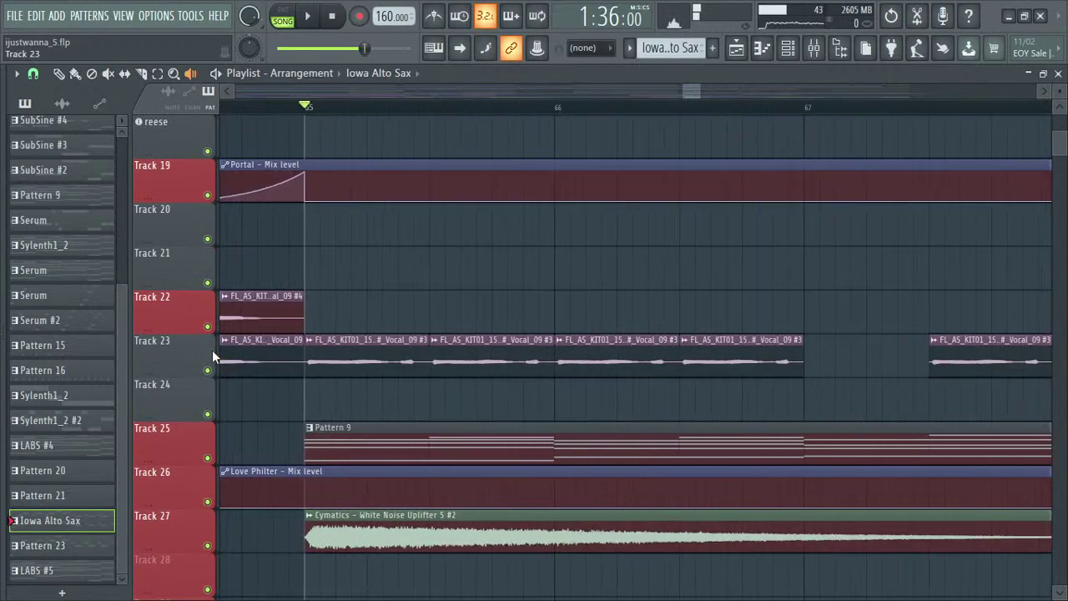
scroll(339, 363, "down", 4, "ctrl")
left_click(346, 362)
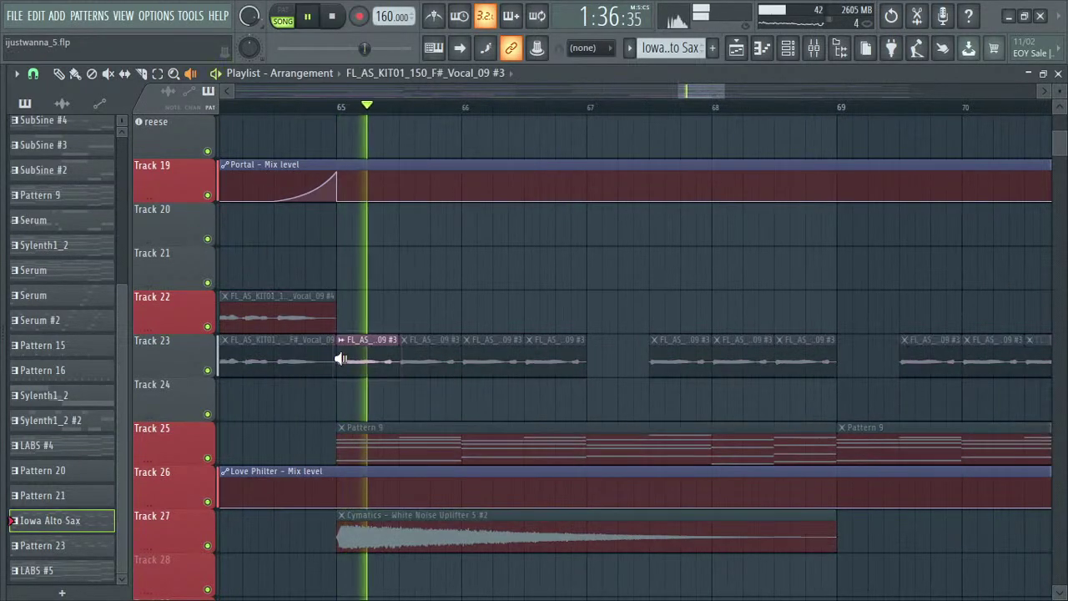
- Solo the vocal chops on Track 23 and listen to them from bar 65
left_click(208, 370, "ctrl")
scroll(274, 195, "up", 6)
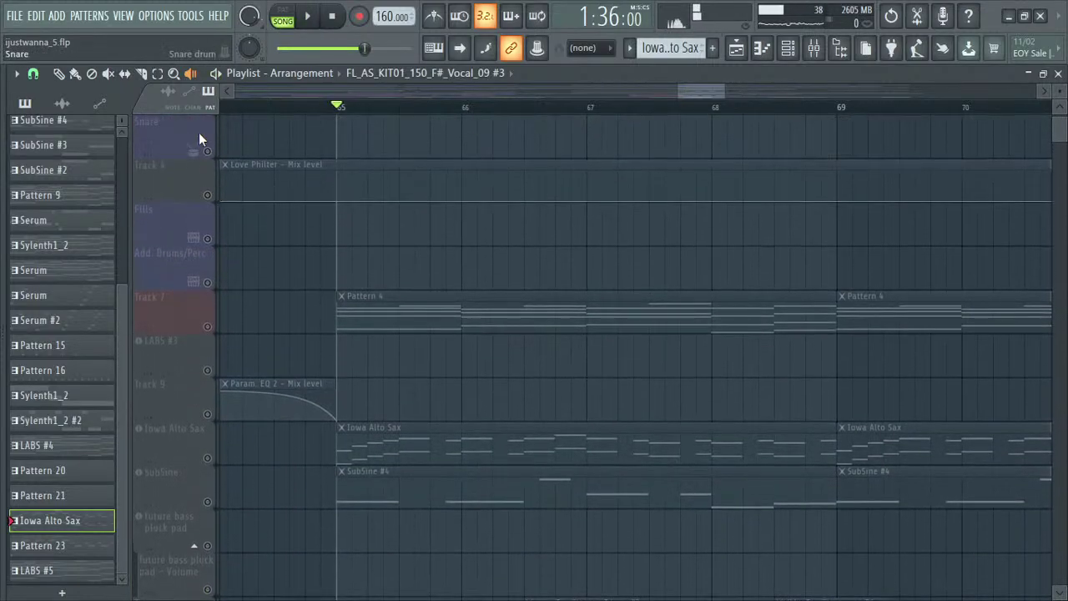
key("space")
scroll(369, 296, "down", 6)
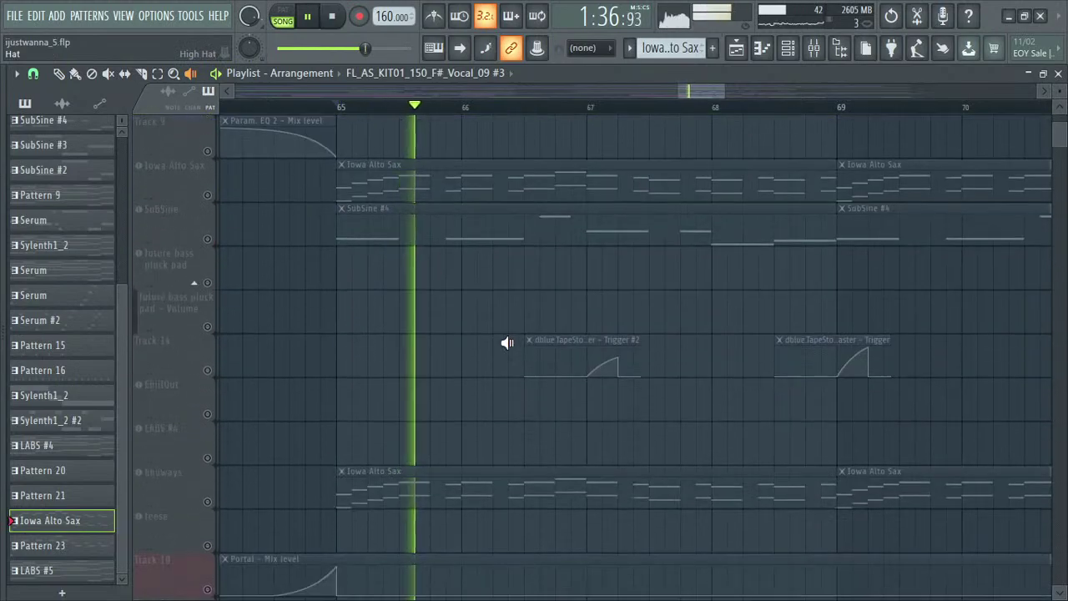
scroll(500, 343, "down", 13)
scroll(186, 315, "up", 5)
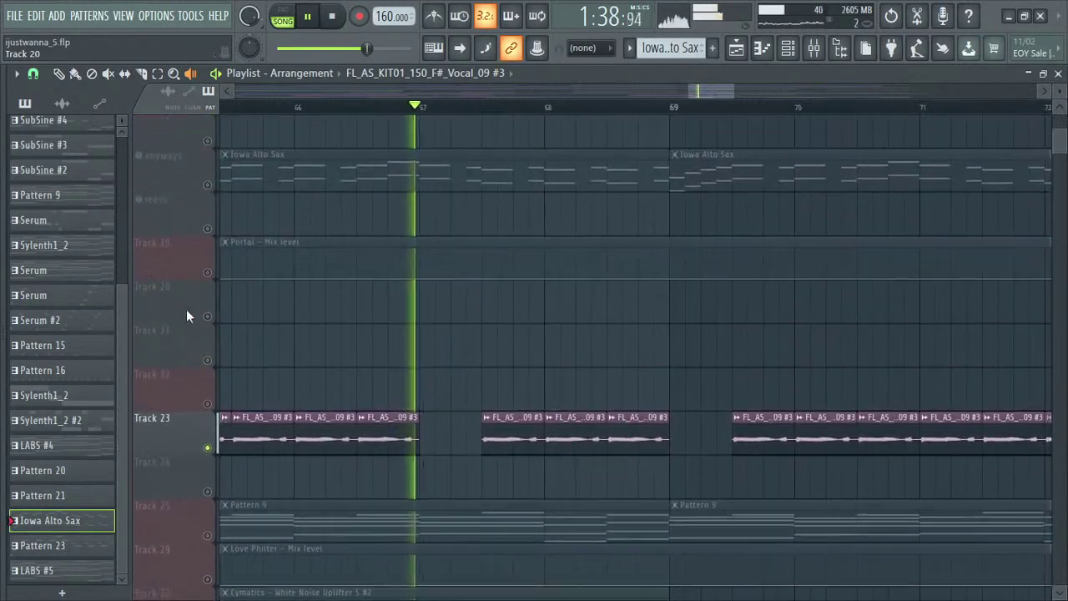
- Unmute Track 14 alongside the vocal chops and replay from the middle of bar 66 to hear the TapeStop effects
scroll(186, 315, "up", 5)
left_click(358, 113)
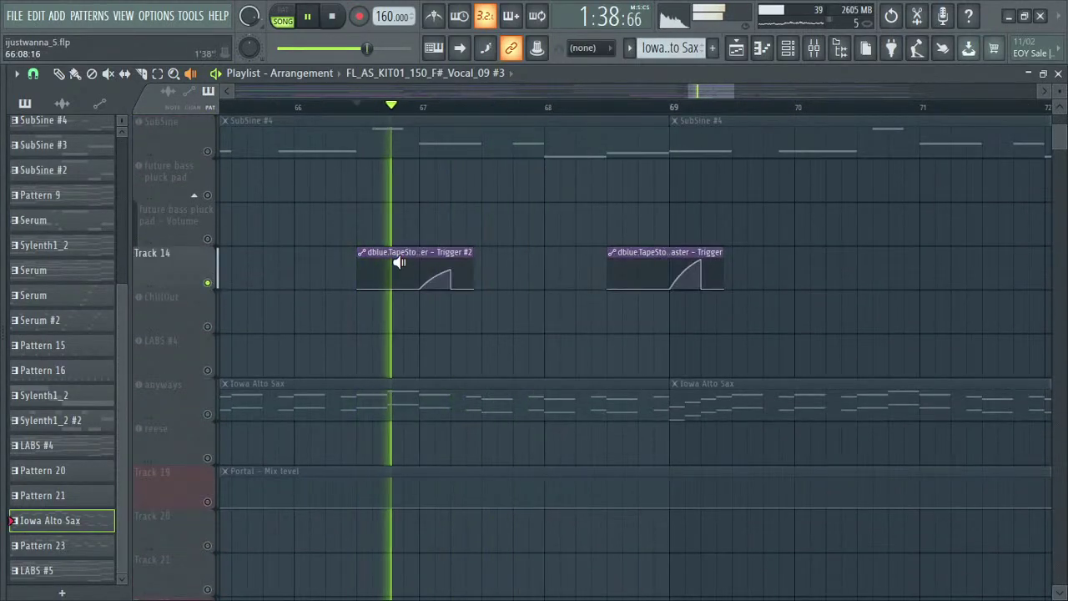
scroll(655, 381, "down", 3)
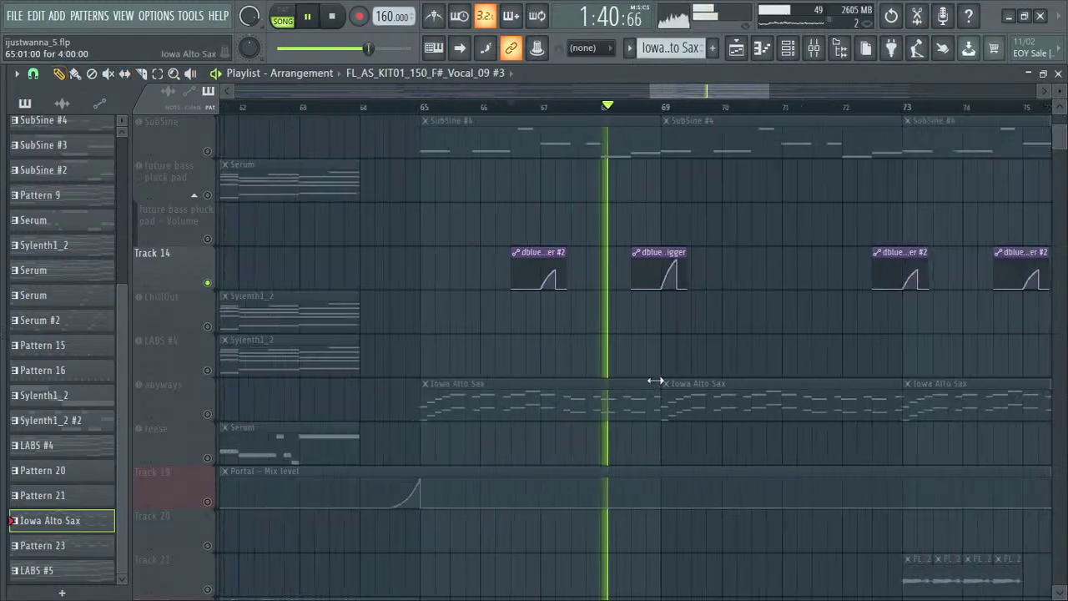
scroll(839, 405, "up", 2)
scroll(484, 377, "up", 5)
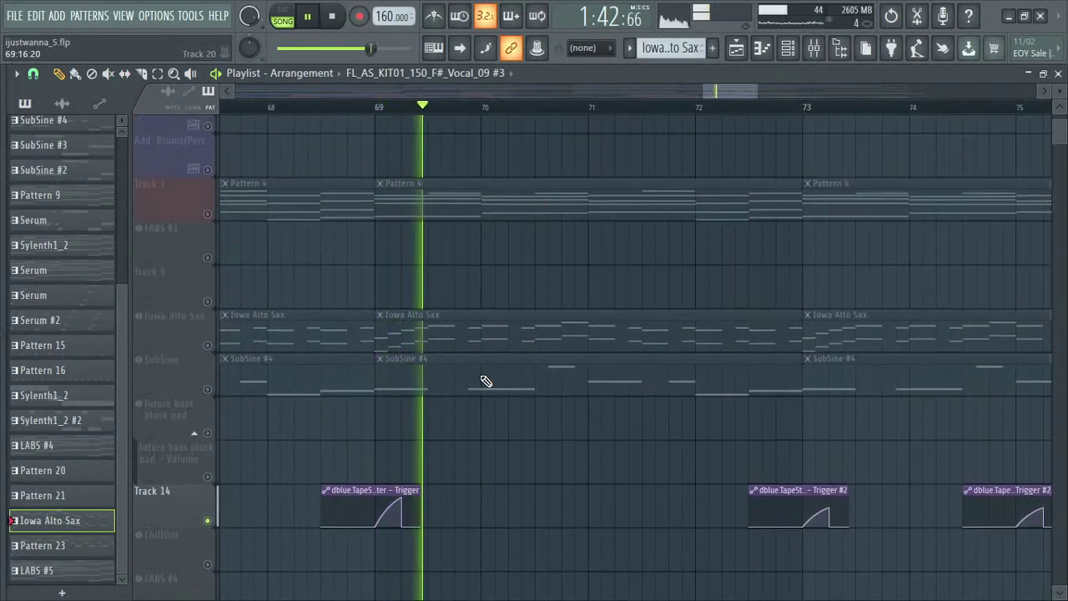
- Unmute the SubSine track and Track 21 as well, and keep listening past bar 73 before pausing
scroll(486, 382, "down", 2)
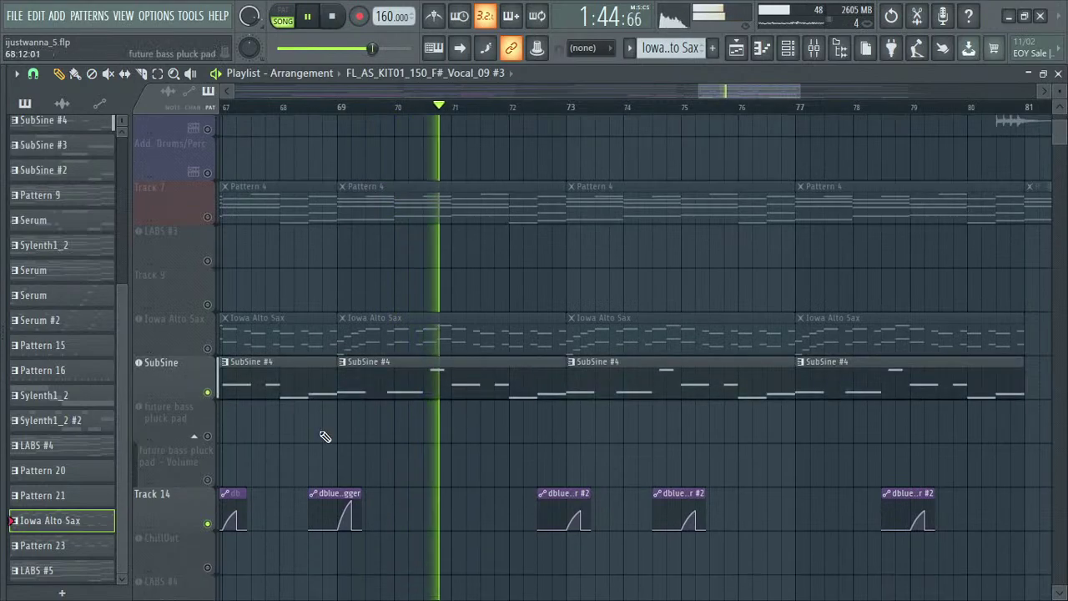
scroll(434, 440, "down", 3)
scroll(551, 445, "up", 3)
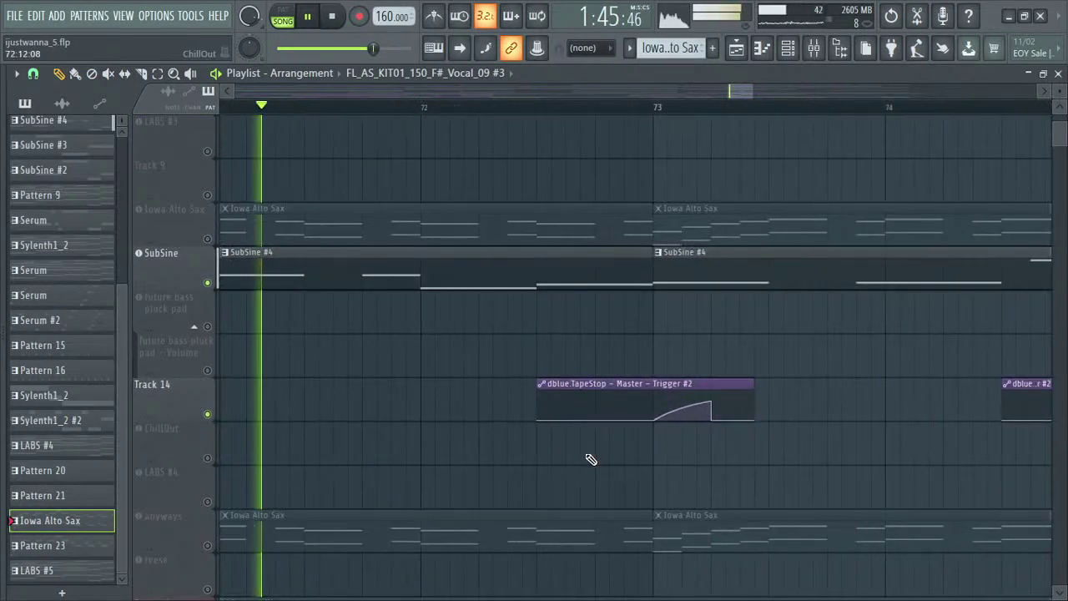
scroll(215, 213, "down", 9)
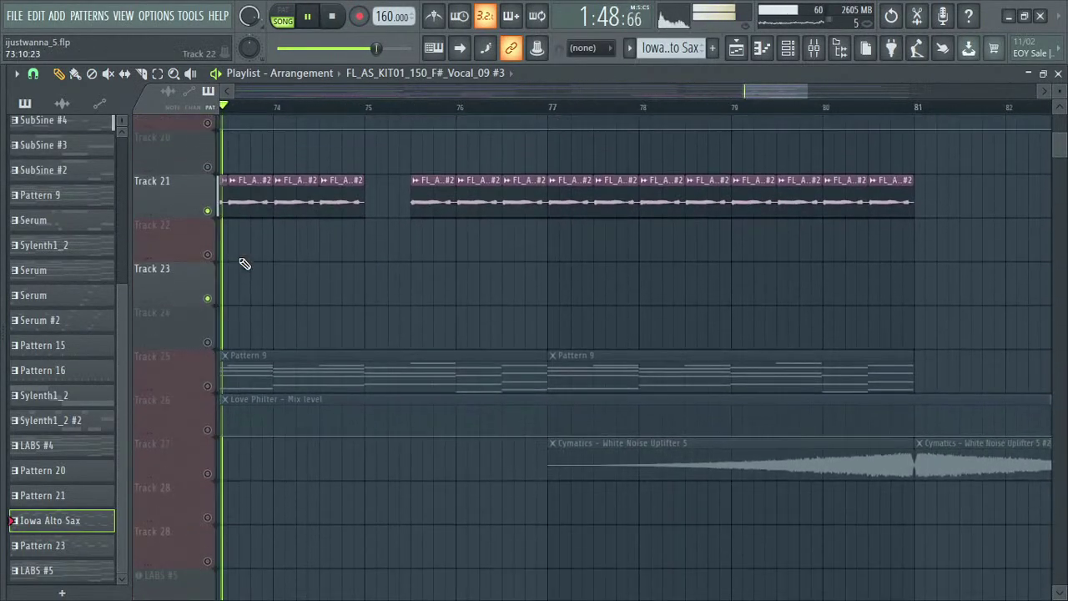
scroll(234, 217, "down", 2)
key("space")
- Compare the TapeStop automation on Track 14 around bar 73 with the vocal chops on Tracks 21 and 23
scroll(238, 227, "down", 4)
scroll(677, 231, "up", 3)
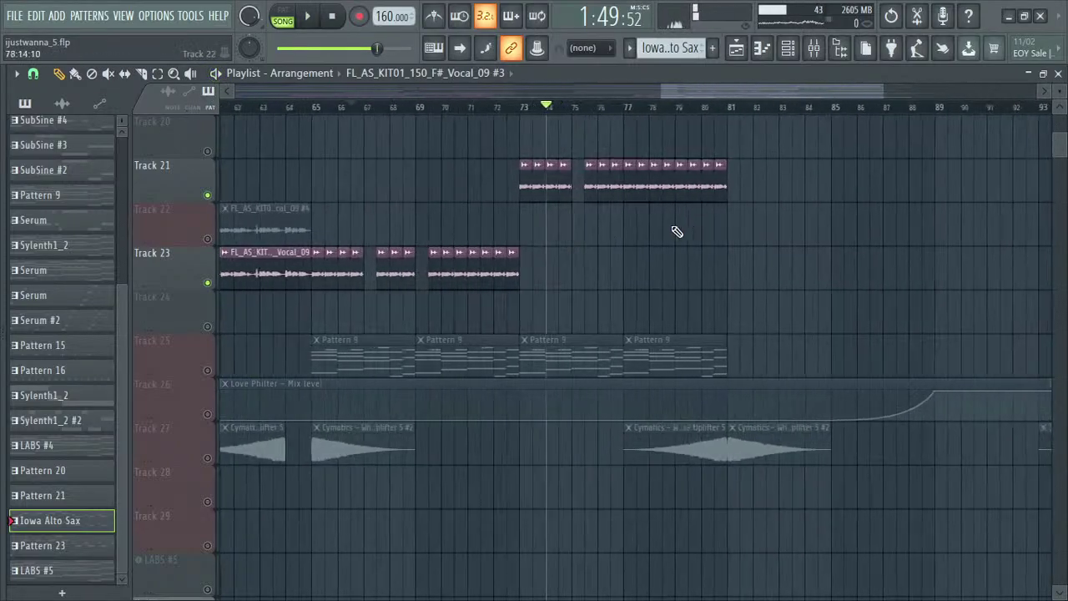
scroll(870, 238, "up", 5)
scroll(501, 263, "up", 7)
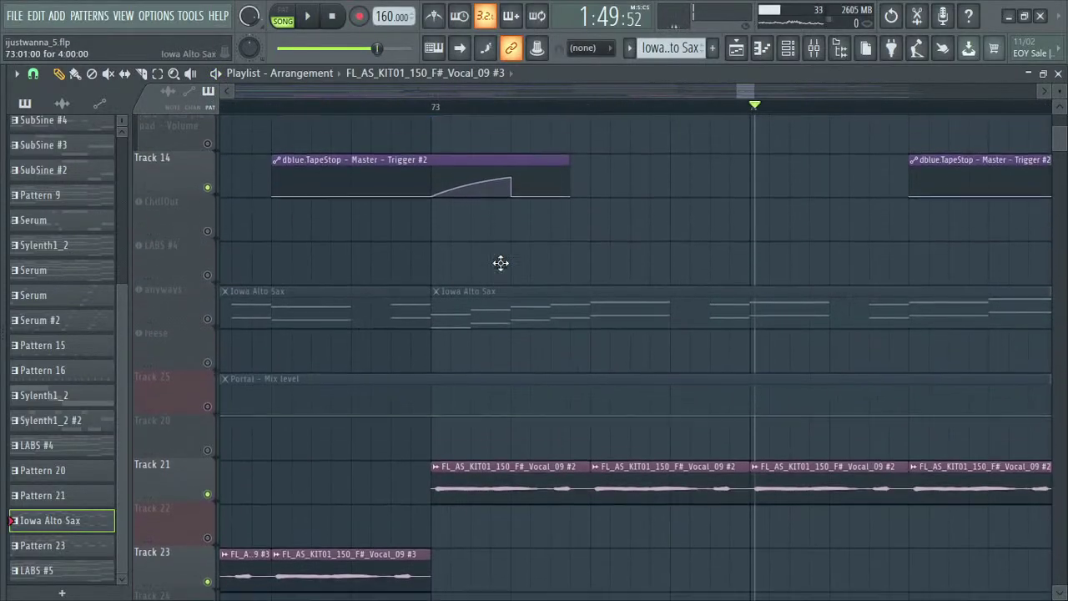
scroll(501, 263, "up", 2)
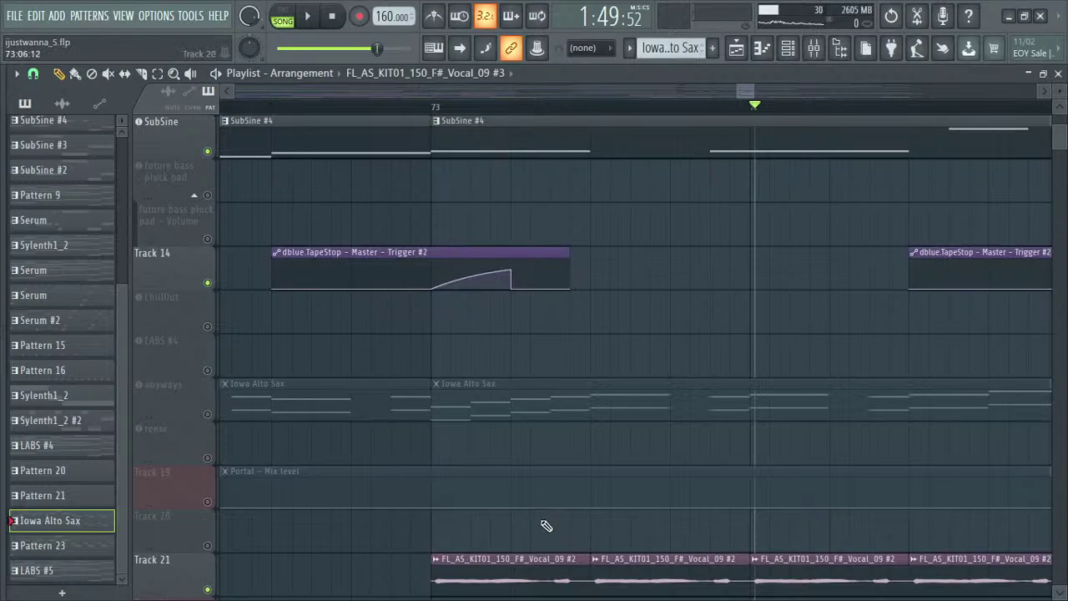
scroll(307, 148, "down", 4)
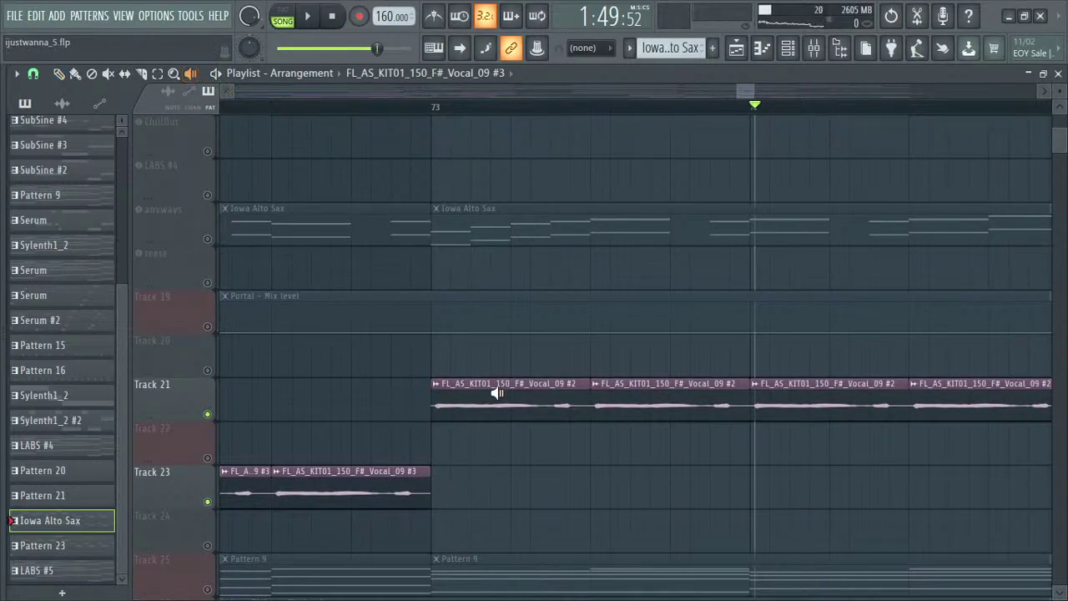
- Play the TapeStop effect on Track 14 several times from bar 73
scroll(497, 392, "up", 5)
left_click(410, 106)
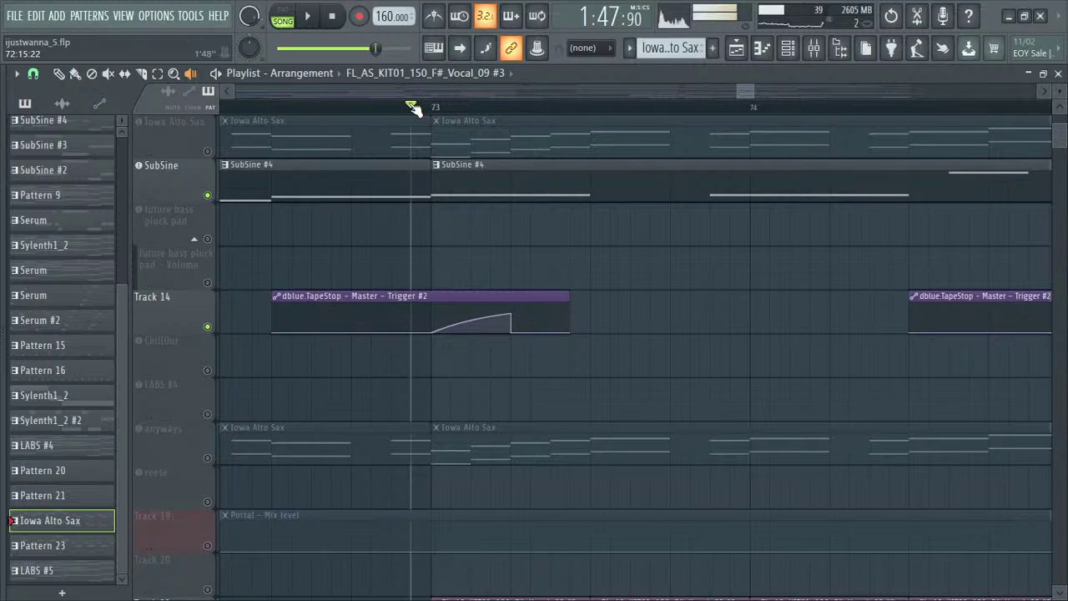
left_click(541, 106)
left_click(429, 107)
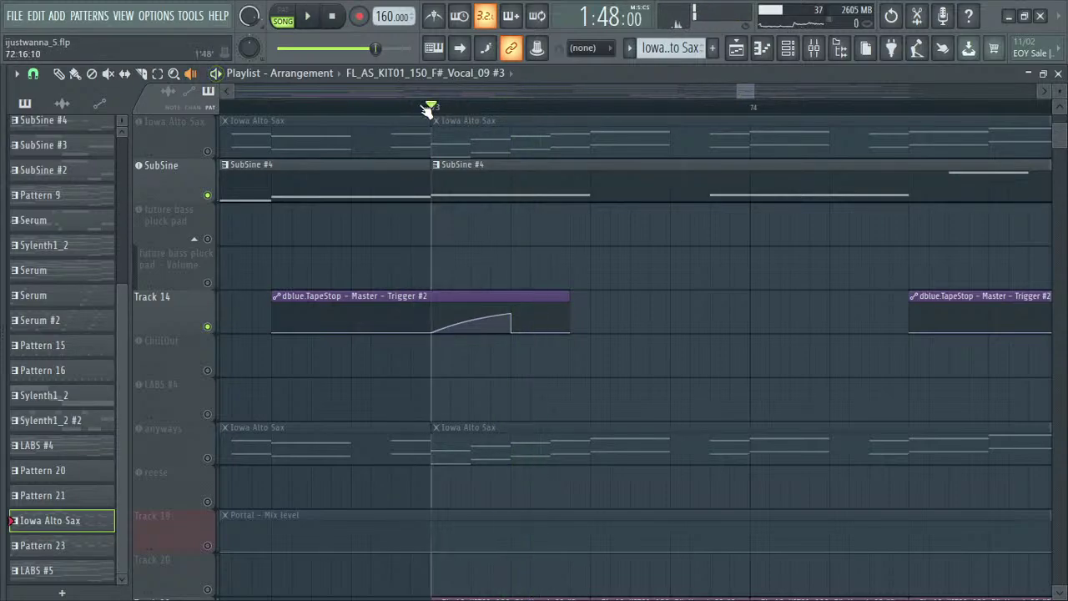
key("space")
key("space")
key("space")
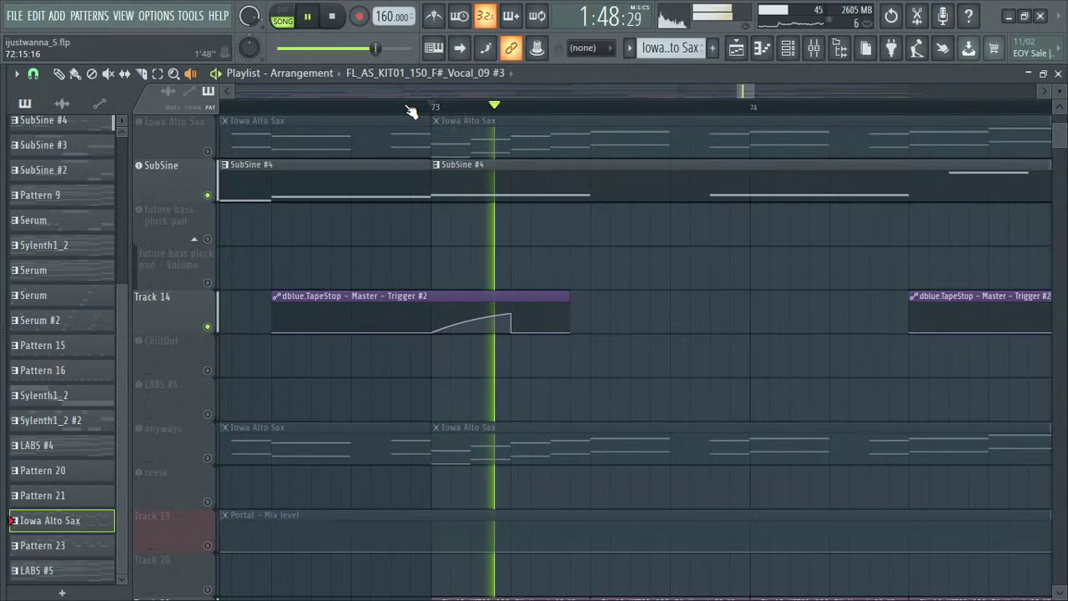
key("space")
key("space")
key("space")
- Look over the TapeStop clips on Track 14 and the vocal chops on Tracks 21 and 23 around bar 73
scroll(493, 334, "down", 8)
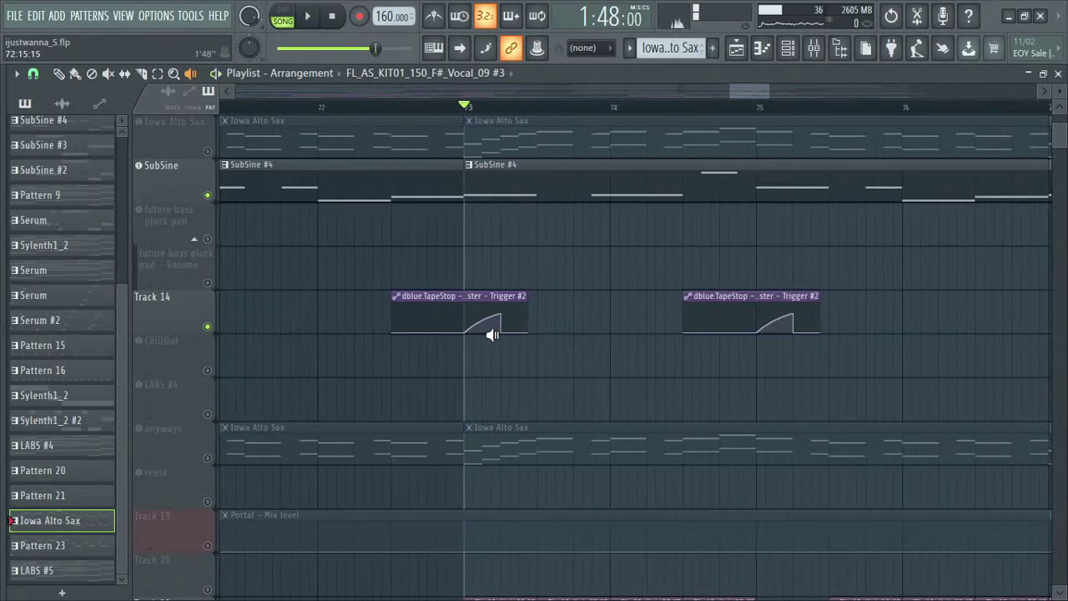
scroll(382, 333, "up", 6)
scroll(383, 331, "down", 4)
scroll(382, 346, "down", 5)
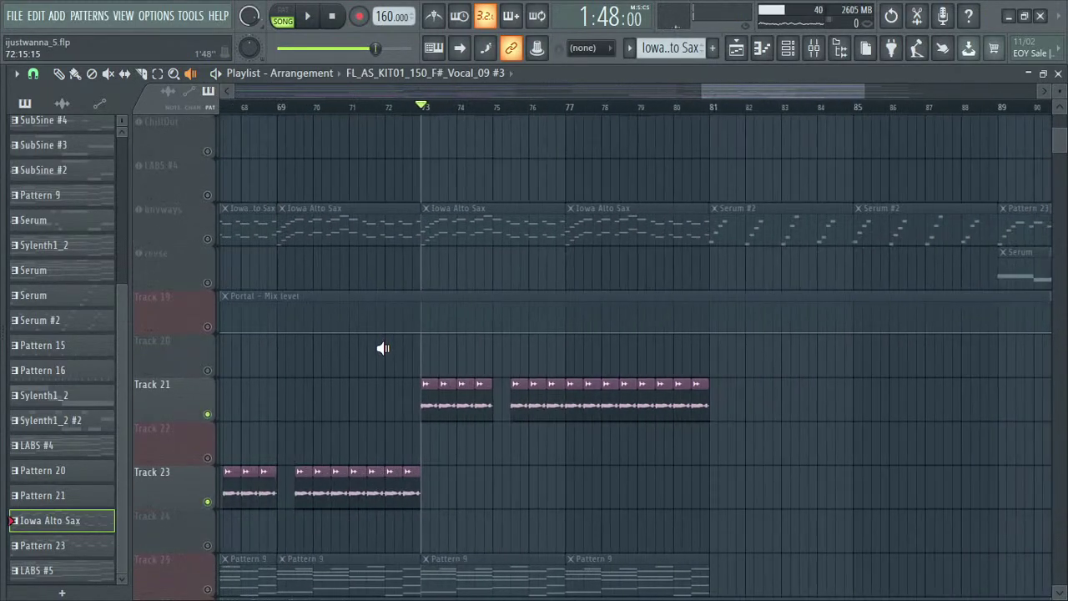
- Solo Track 25 briefly and unmute all the playlist tracks again
scroll(368, 381, "down", 2)
scroll(256, 338, "down", 5)
left_click(209, 241)
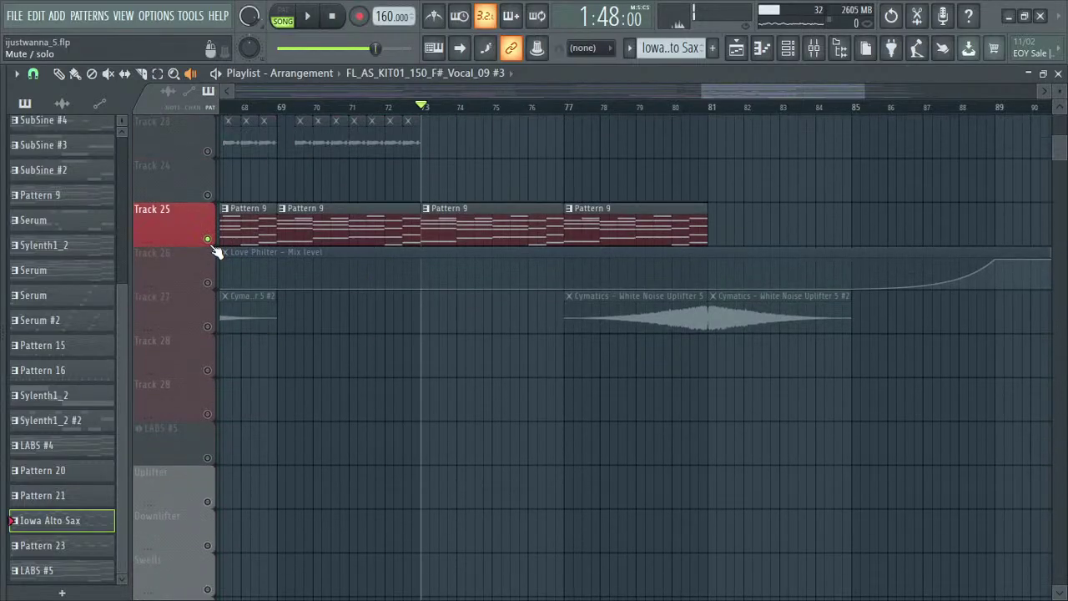
scroll(218, 275, "down", 3)
scroll(691, 219, "up", 2)
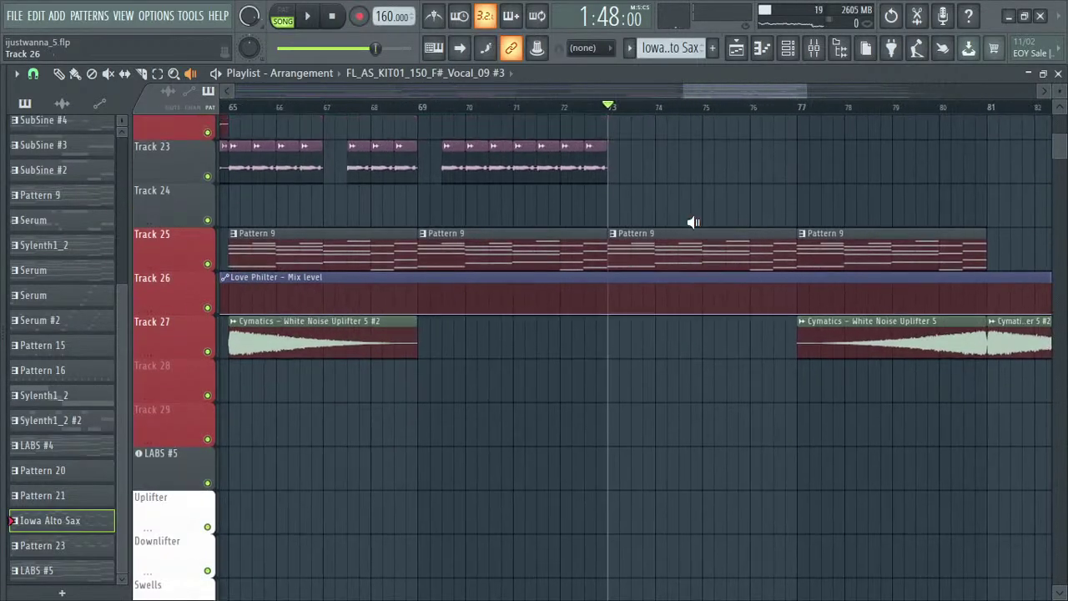
- Play the full drop from bar 65 with all tracks active while looking over its layers
scroll(483, 231, "up", 16)
left_click(303, 108)
key("space")
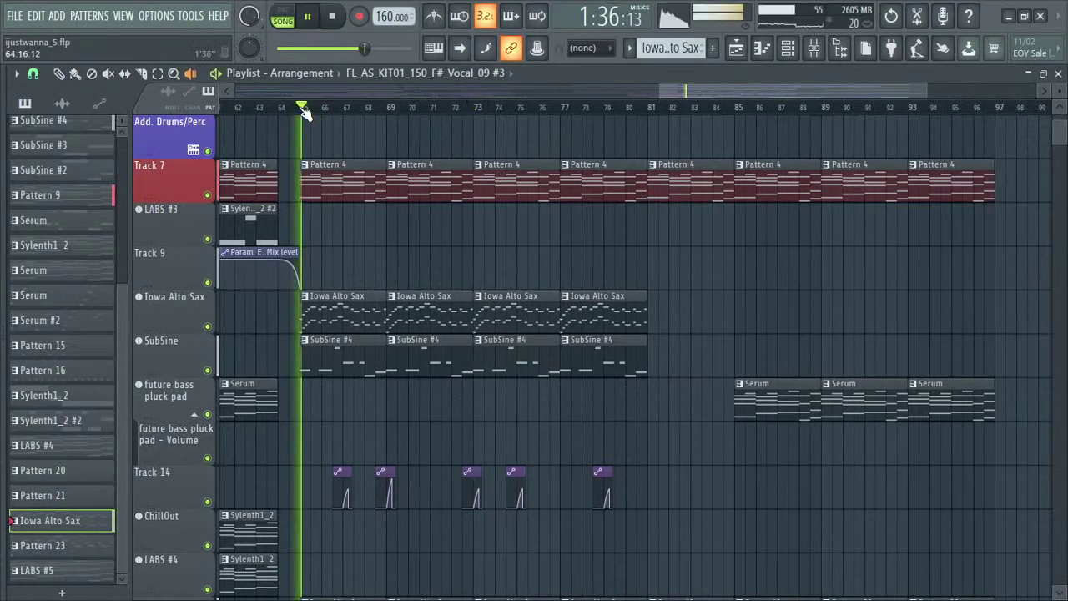
scroll(327, 321, "down", 3)
scroll(370, 364, "up", 5)
scroll(372, 364, "up", 7)
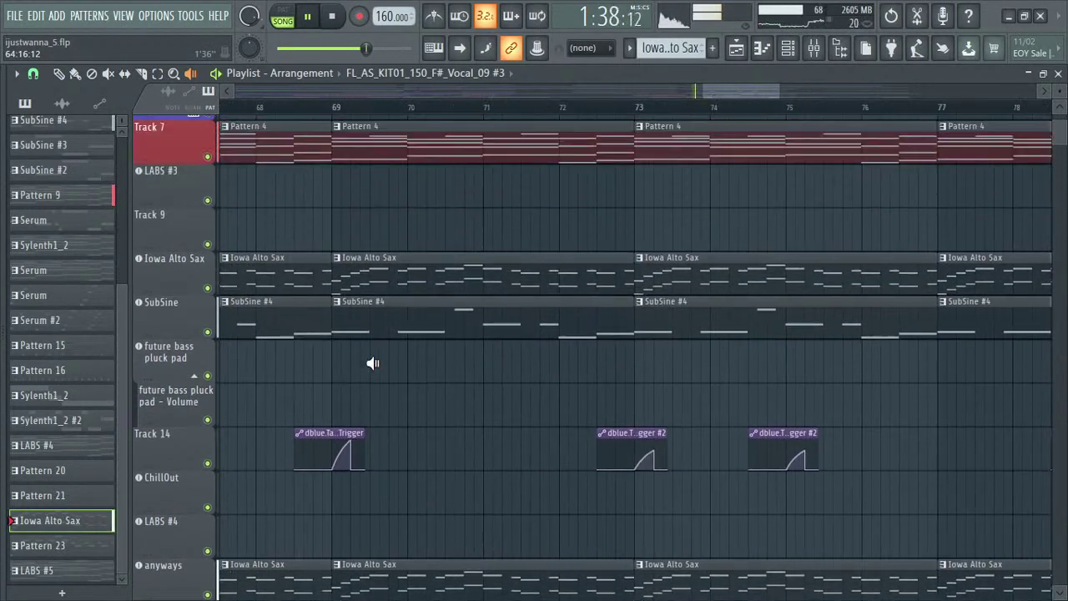
scroll(373, 362, "down", 11)
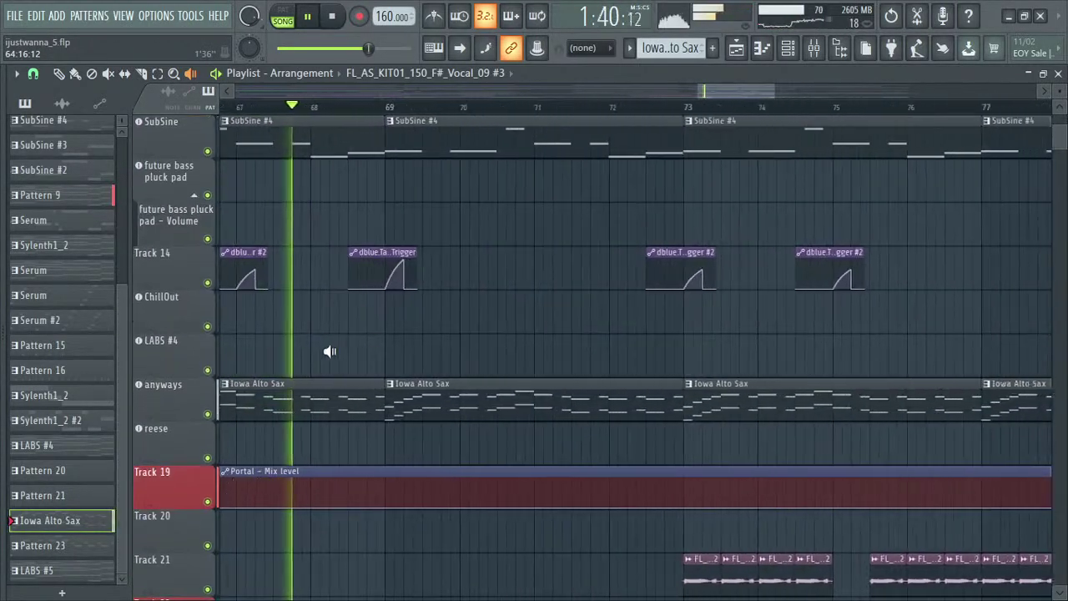
- Turn on playlist auto-scrolling and follow the playback through the vocal chops to bar 73
left_click(459, 48)
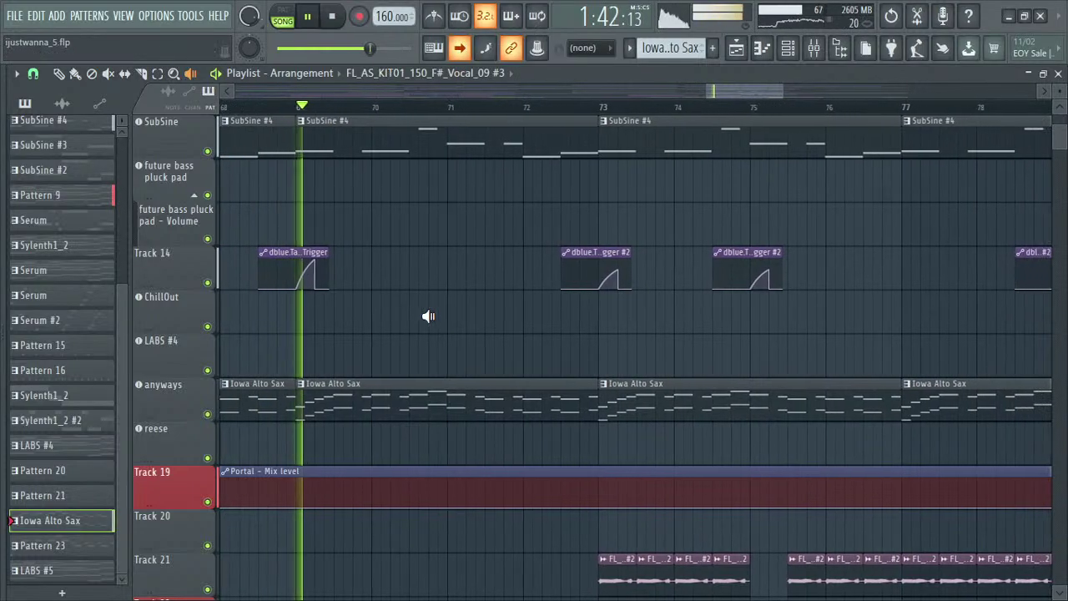
scroll(430, 314, "down", 5)
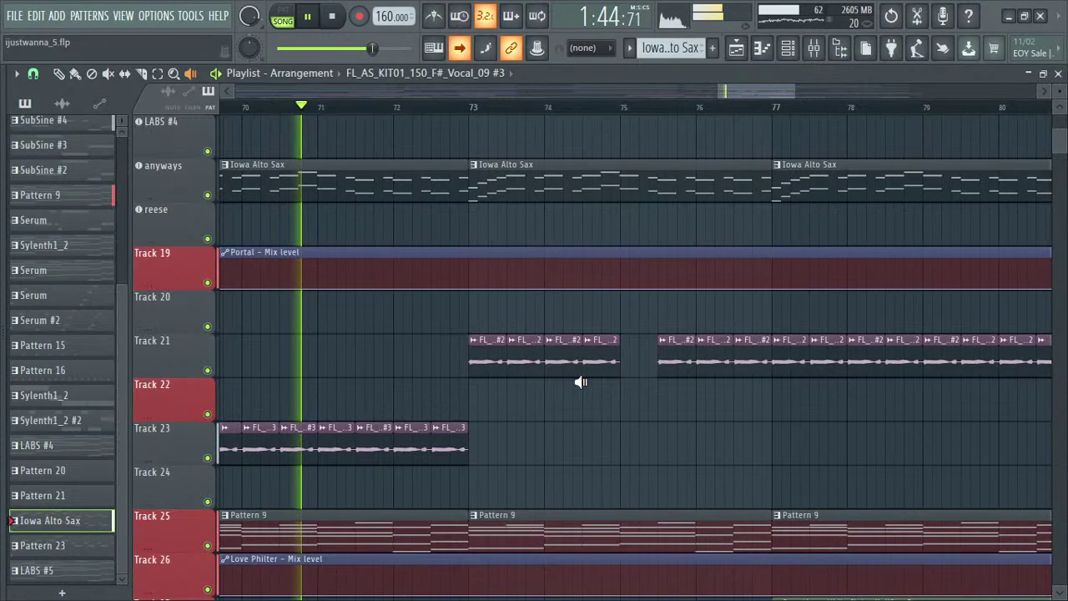
scroll(581, 383, "up", 3)
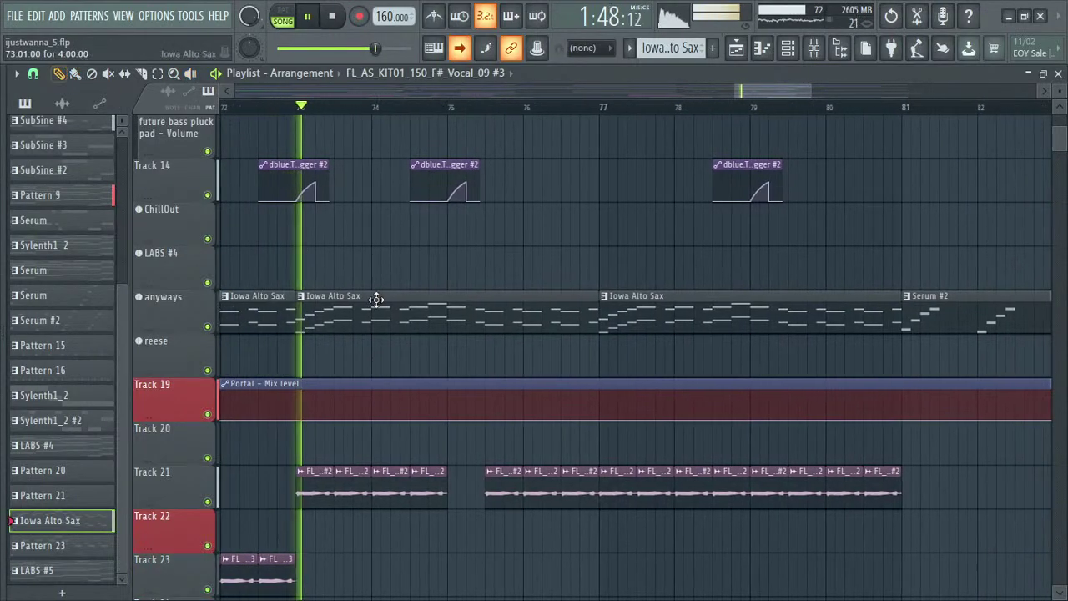
- View the anyways track's Iowa Alto Sax notes in the piano roll and return to the playlist around bar 81
double_click(467, 328)
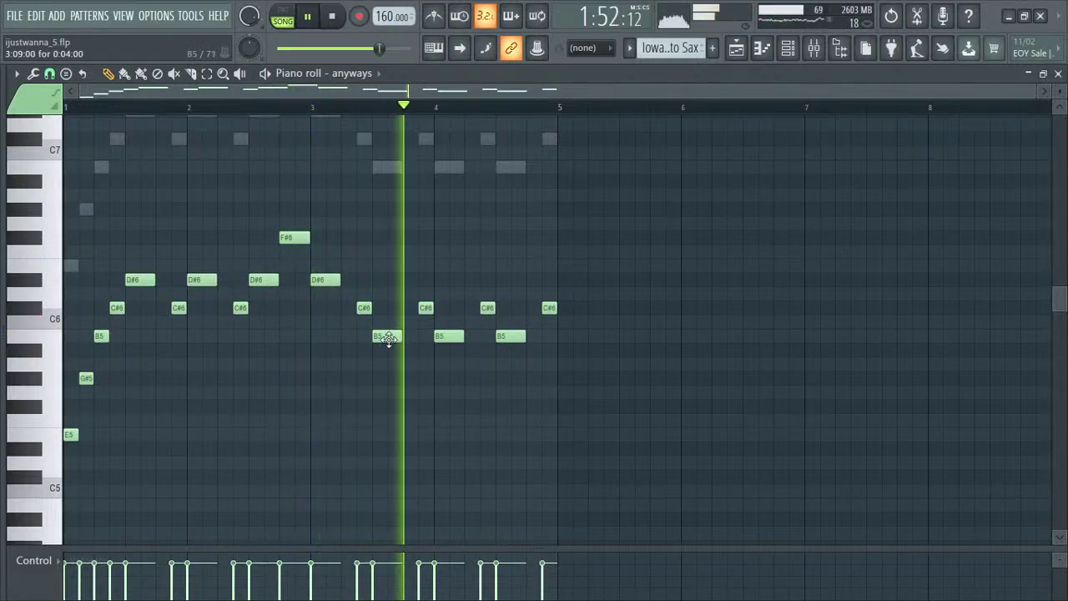
left_click(751, 48)
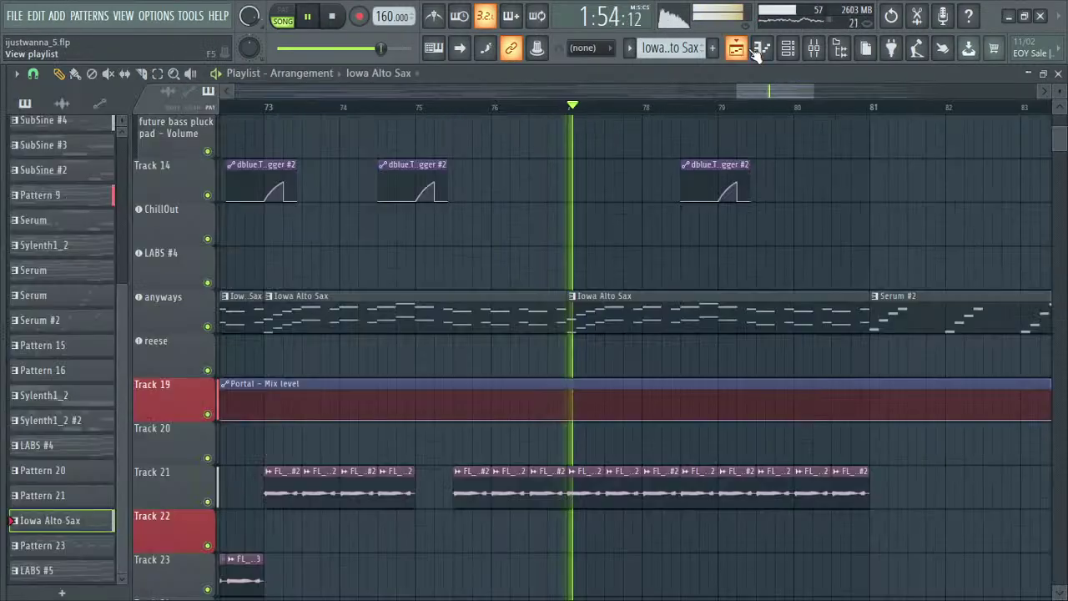
scroll(546, 309, "down", 3)
scroll(793, 350, "up", 4)
scroll(723, 362, "up", 5)
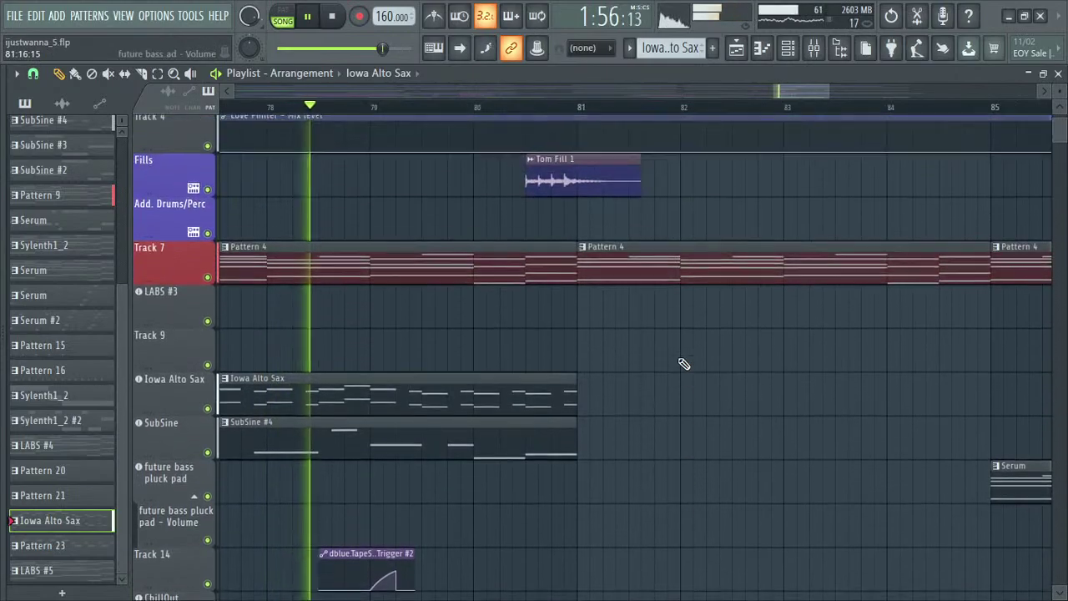
- Follow the playback past bar 81 and examine the anyways track's Serum #2 clips in the playlist
scroll(684, 364, "up", 3)
scroll(774, 412, "down", 4)
scroll(665, 374, "up", 3)
scroll(236, 296, "up", 2)
scroll(236, 296, "down", 2)
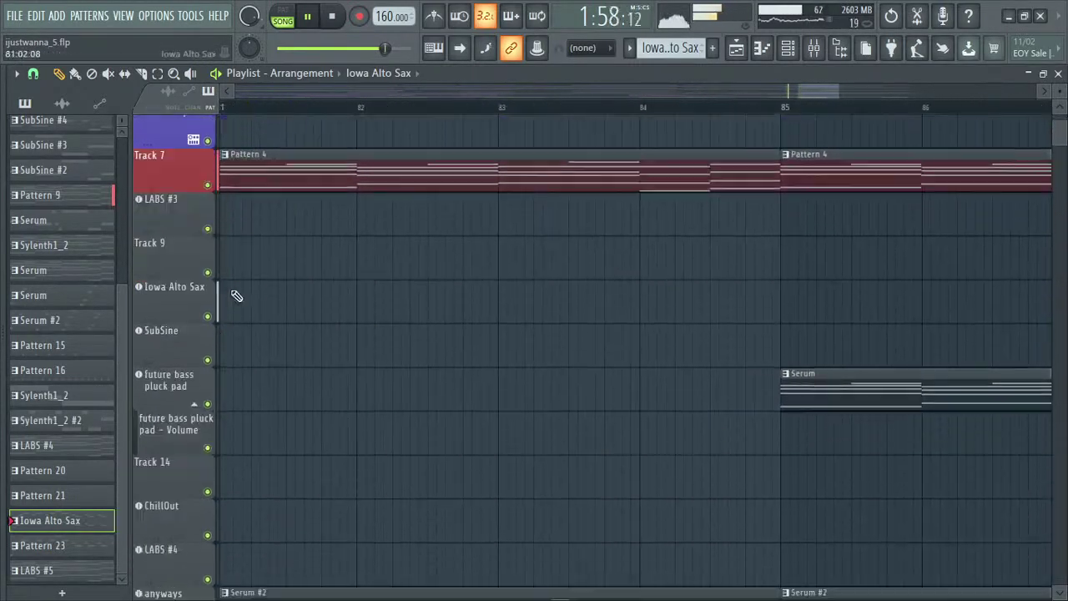
scroll(286, 310, "down", 5)
scroll(784, 373, "down", 5)
scroll(540, 467, "up", 3)
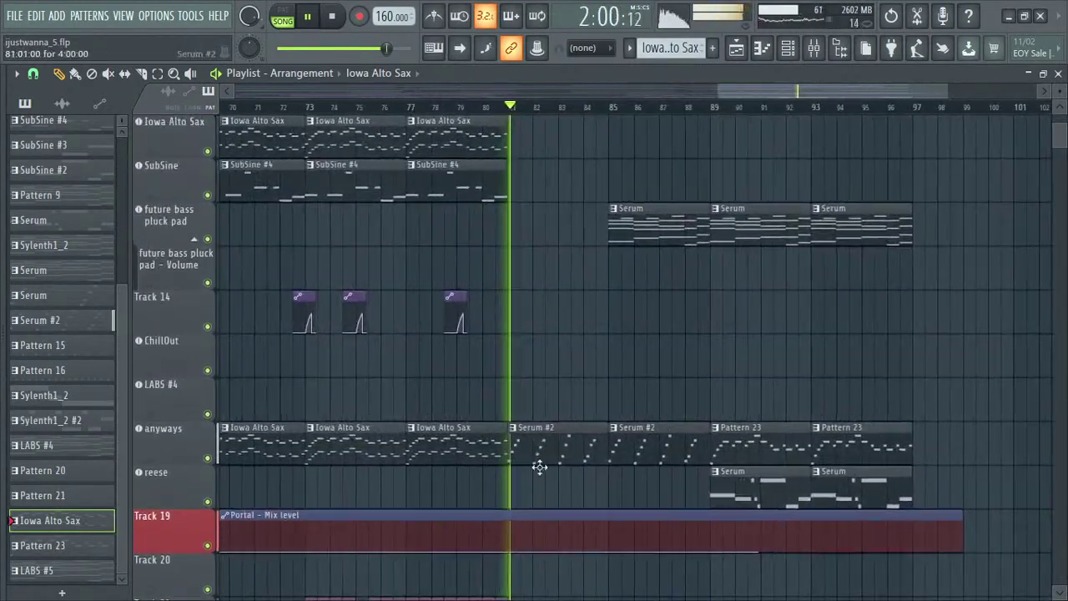
scroll(540, 467, "up", 5)
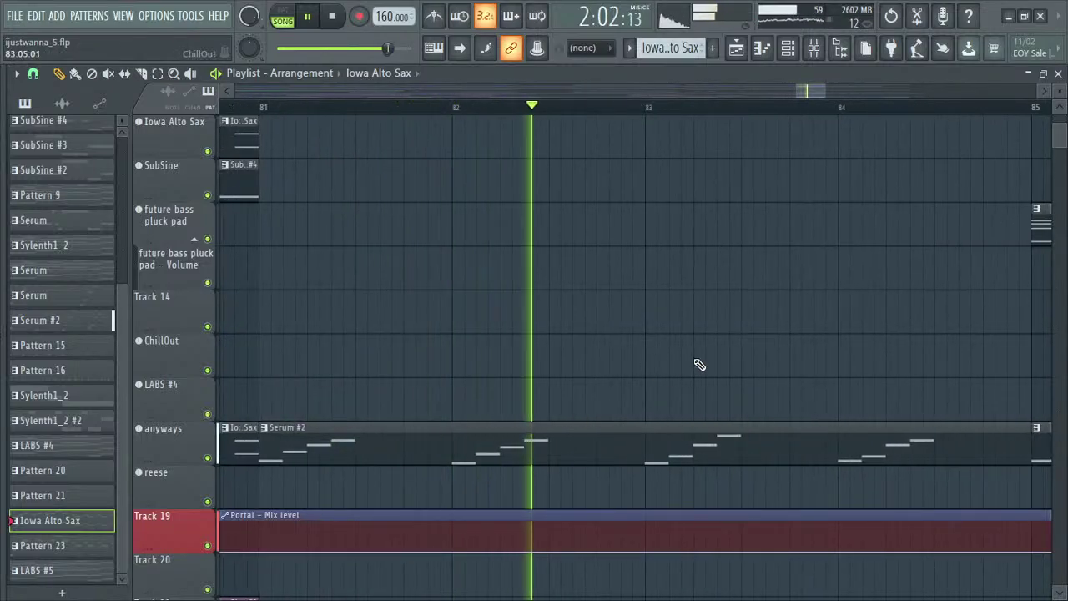
- Follow the playback to the end of the drop, examining the future bass pluck pad, anyways and reese layers
scroll(634, 388, "down", 5)
scroll(406, 389, "up", 2)
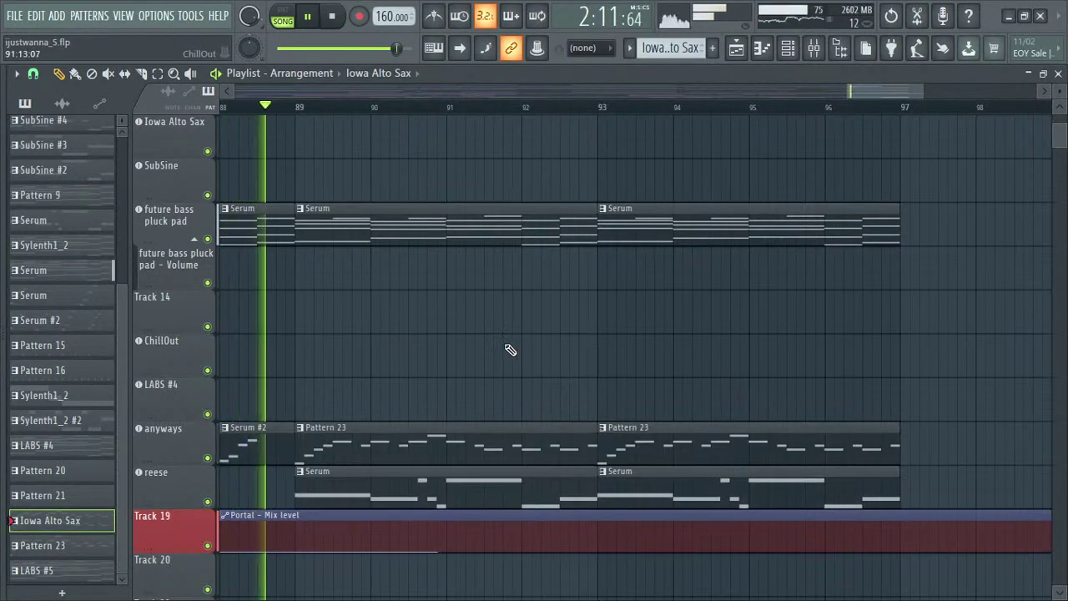
scroll(405, 381, "up", 5)
scroll(409, 375, "down", 4)
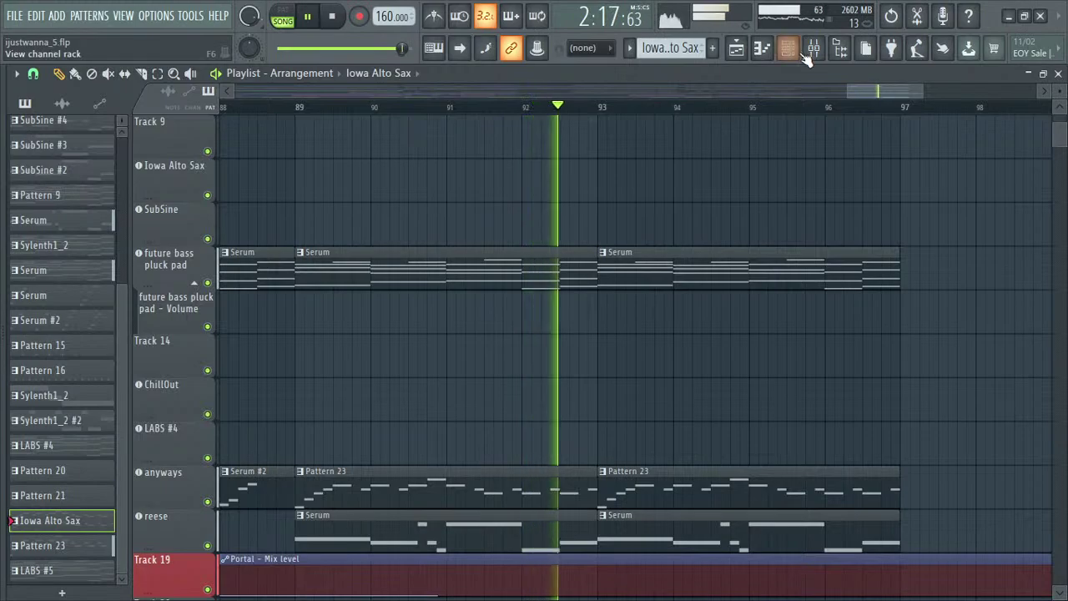
scroll(691, 382, "up", 3)
scroll(977, 484, "right", 5)
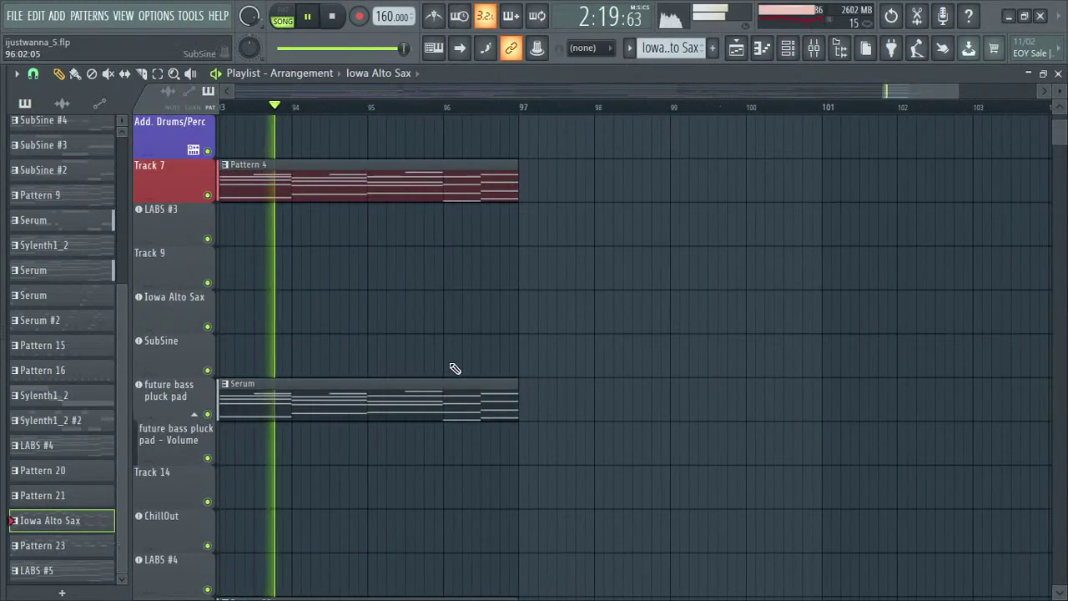
scroll(451, 365, "down", 7)
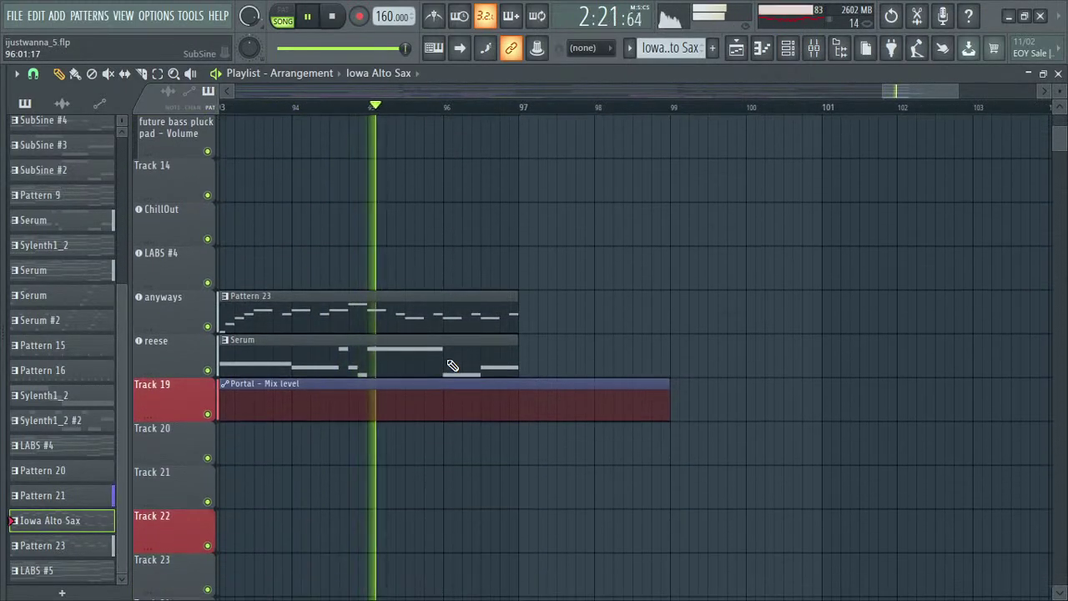
- Stop the playback after bar 97 and show the whole arrangement from the Kick track down
left_click(216, 74)
scroll(529, 501, "down", 5)
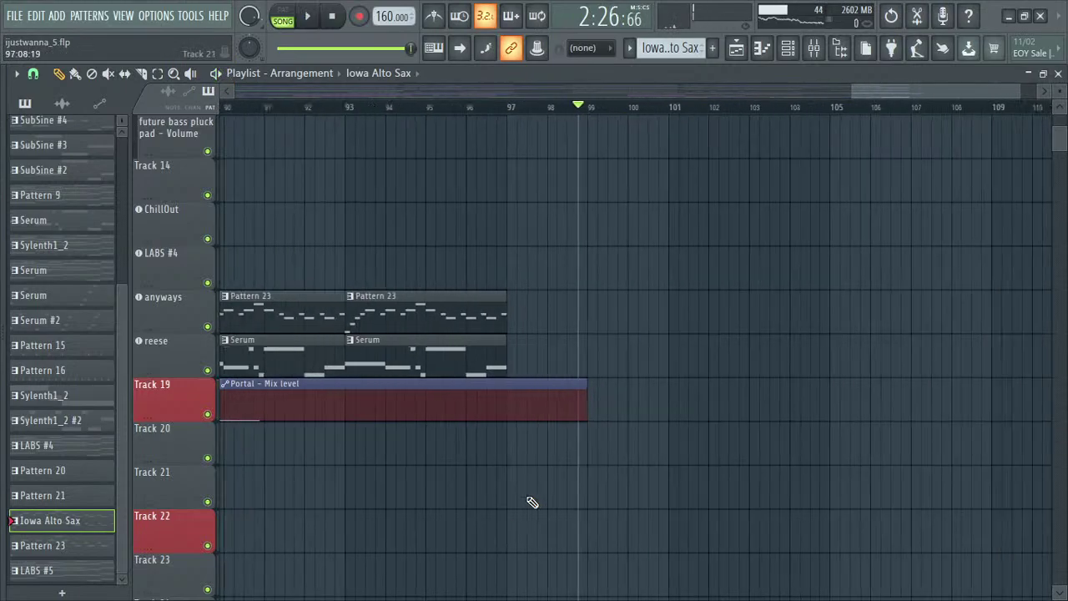
scroll(574, 474, "down", 3)
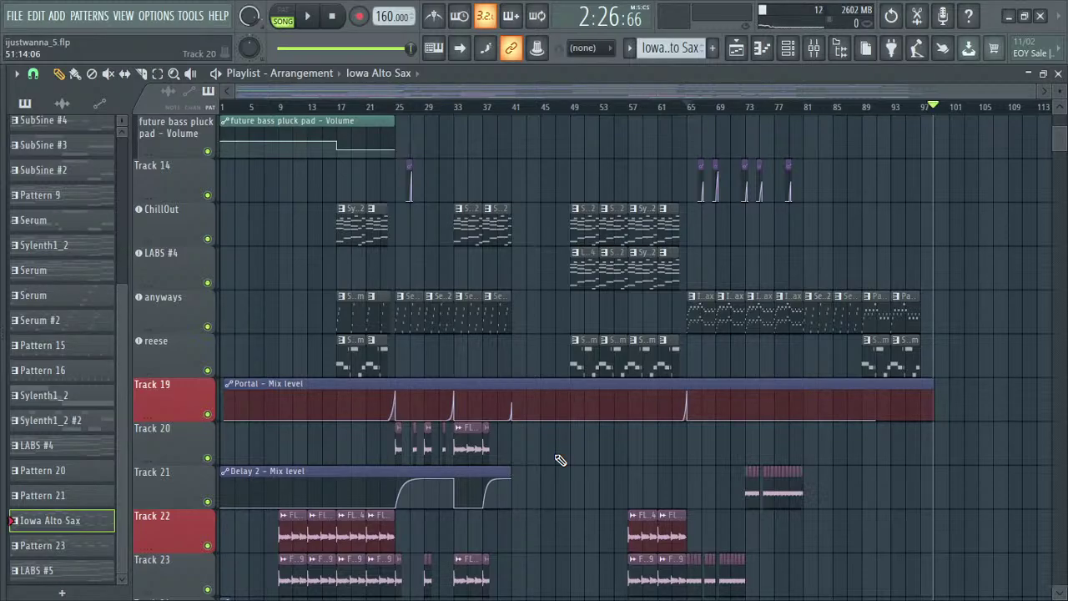
scroll(310, 175, "up", 10)
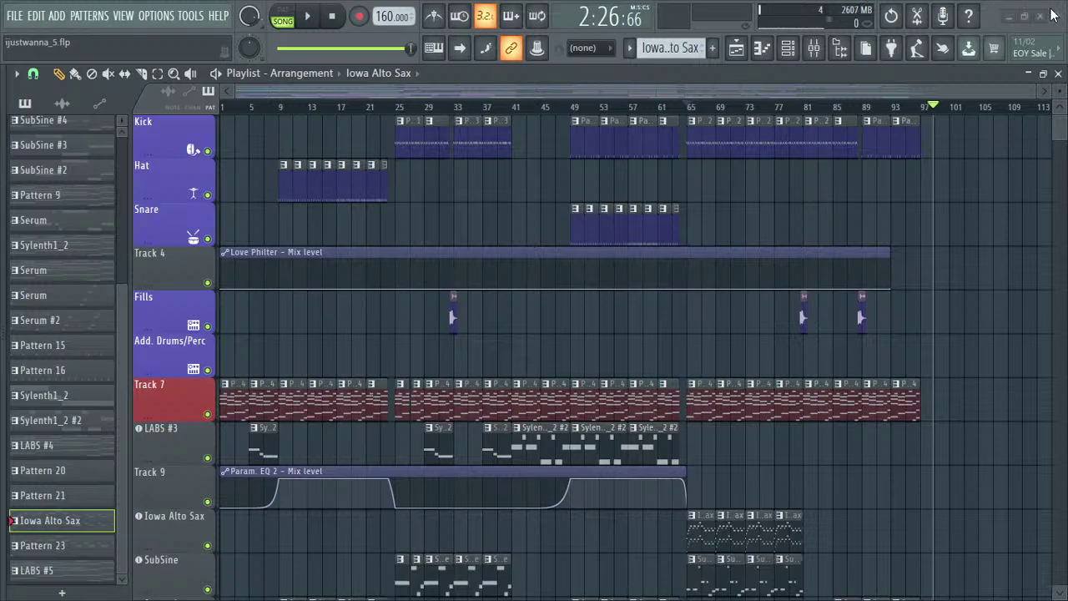
- Look closely at the opening section of the arrangement, from bar 1 to about bar 33
left_click(1040, 92)
left_click_drag(1007, 93, 605, 89)
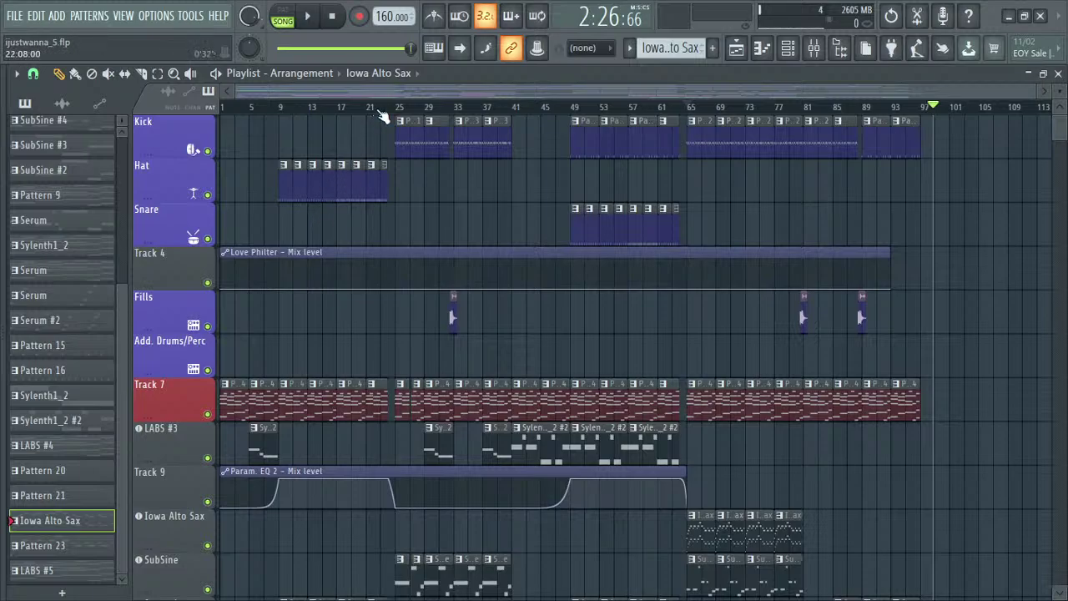
left_click_drag(1044, 90, 470, 246)
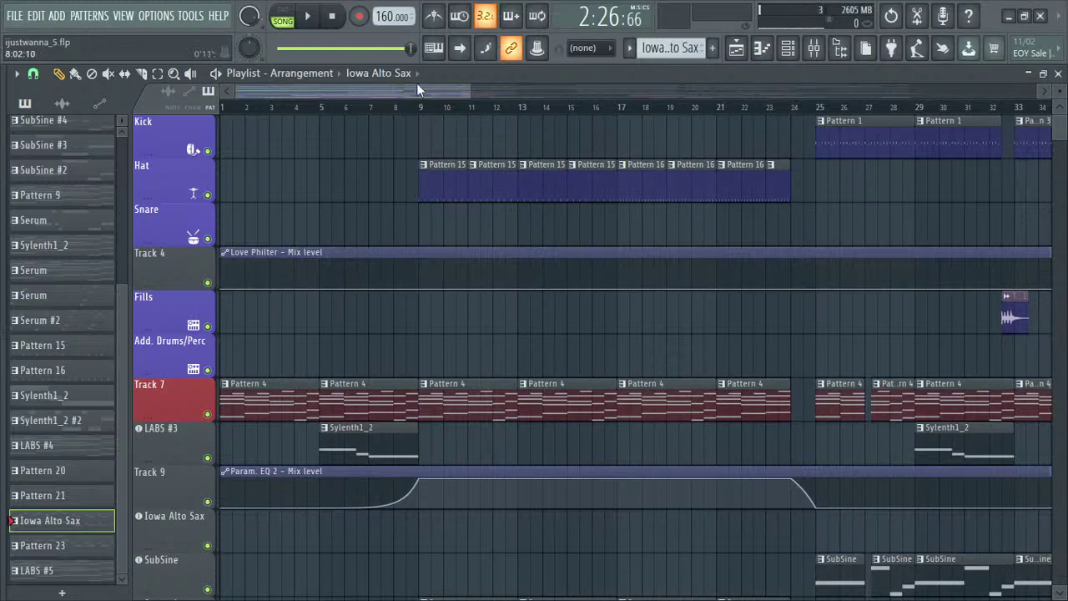
- Return to the full arrangement overview and open the mixer
left_click_drag(474, 91, 1035, 89)
scroll(766, 307, "down", 5)
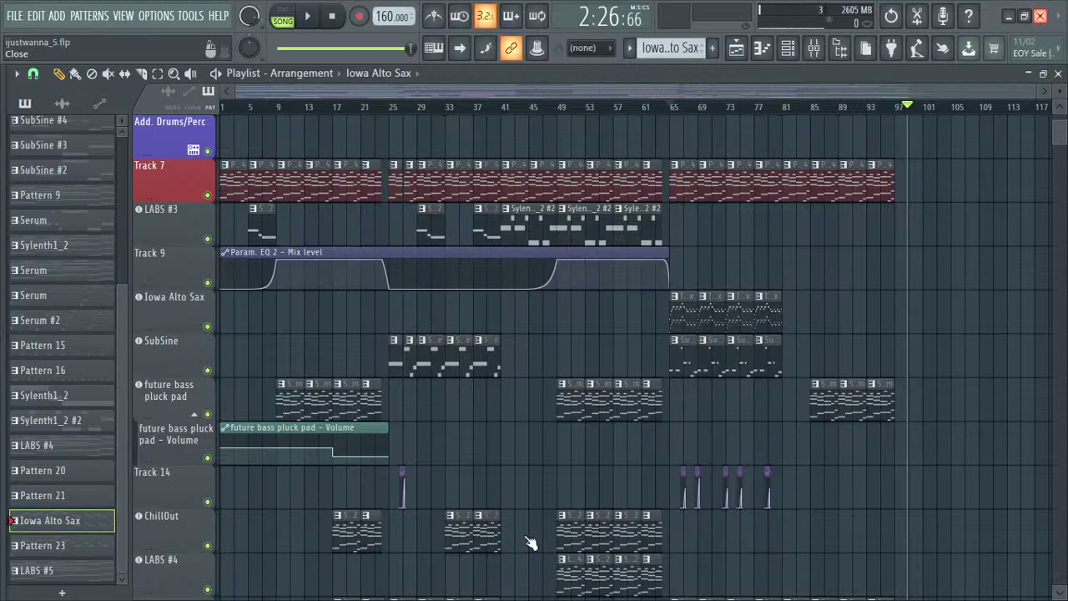
key("F9")
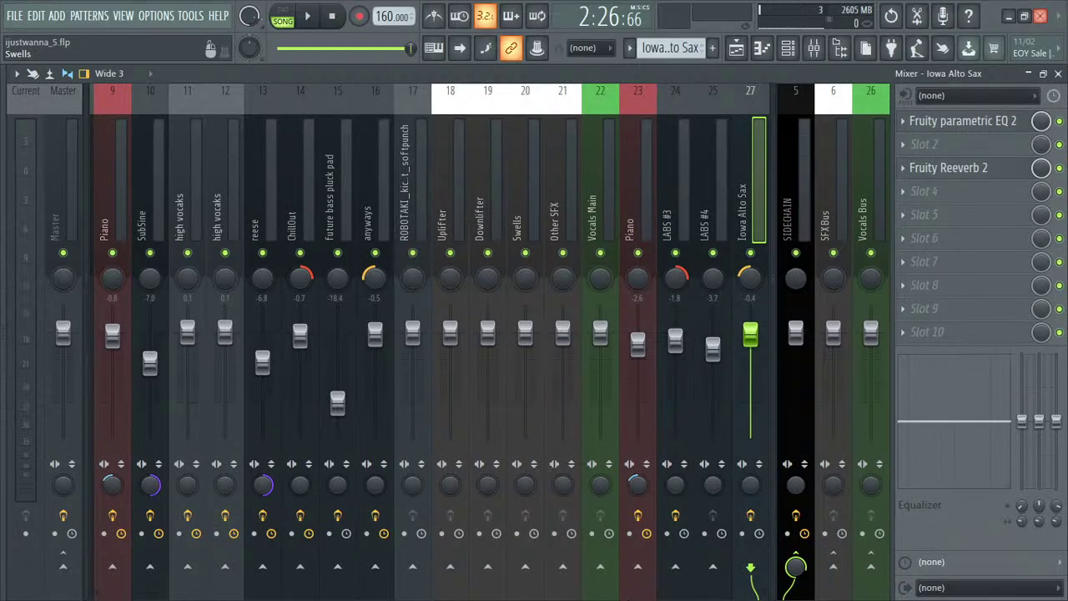